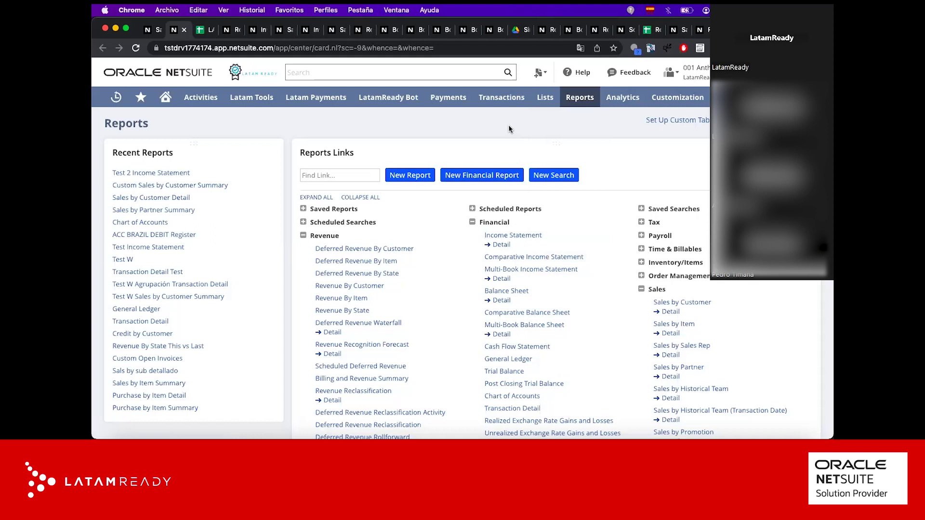
Step: Open the Reports Overview page in a new browser tab and switch to that tab
{"action": "scroll", "coordinate": [510, 130], "scroll_direction": "down", "scroll_amount": 1}
{"action": "scroll", "coordinate": [501, 183], "scroll_direction": "up", "scroll_amount": 1}
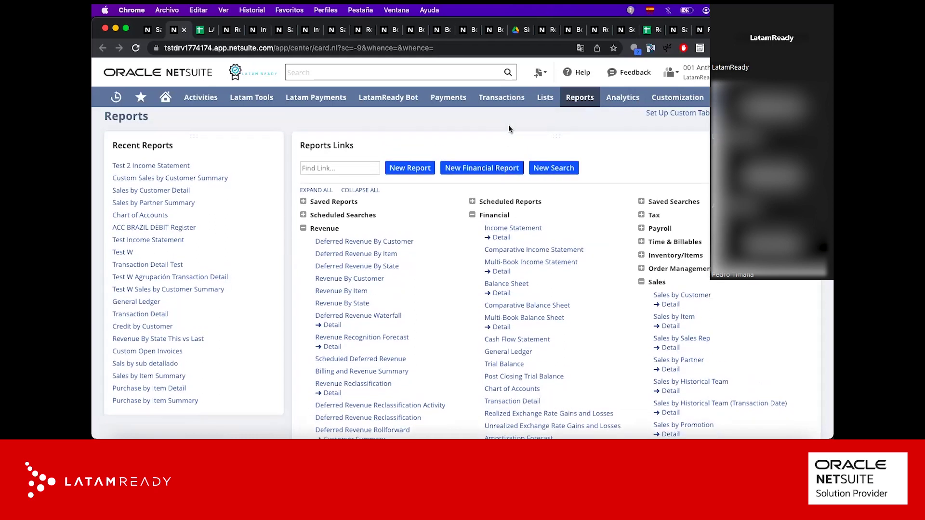
{"action": "scroll", "coordinate": [491, 218], "scroll_direction": "down", "scroll_amount": 3}
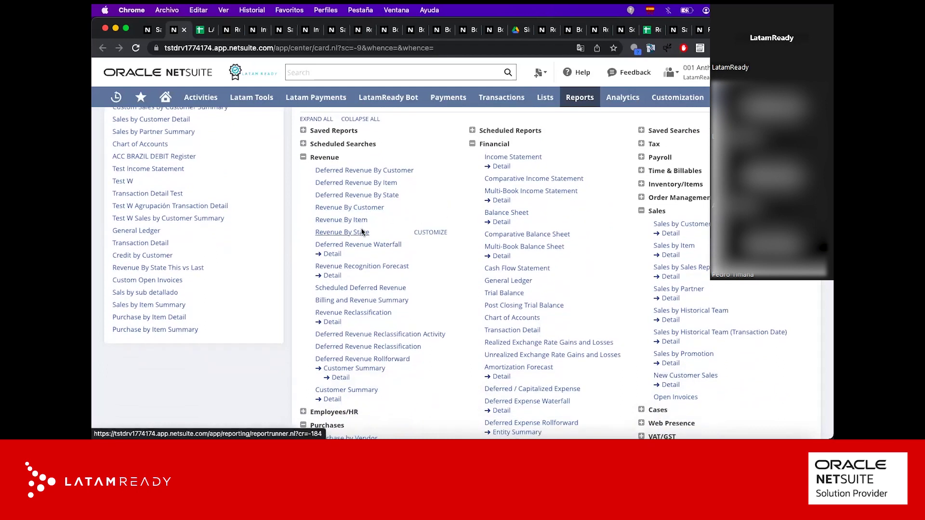
{"action": "scroll", "coordinate": [365, 235], "scroll_direction": "up", "scroll_amount": 1}
{"action": "scroll", "coordinate": [365, 236], "scroll_direction": "up", "scroll_amount": 3}
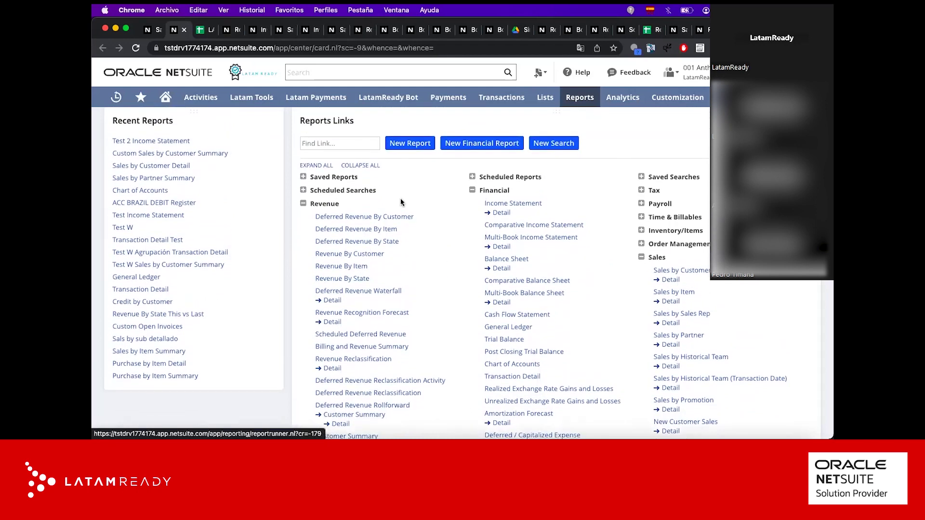
{"action": "mouse_move", "coordinate": [571, 105]}
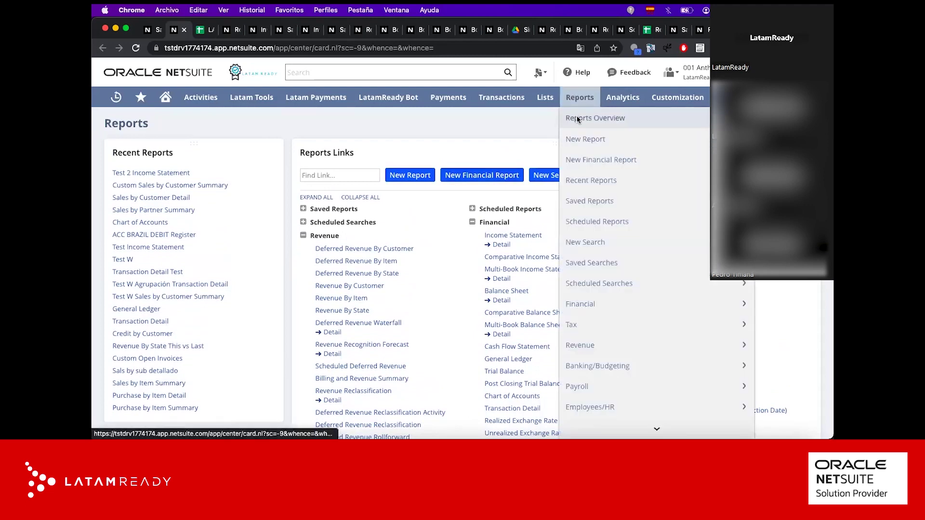
{"action": "left_click", "coordinate": [578, 120], "text": "super"}
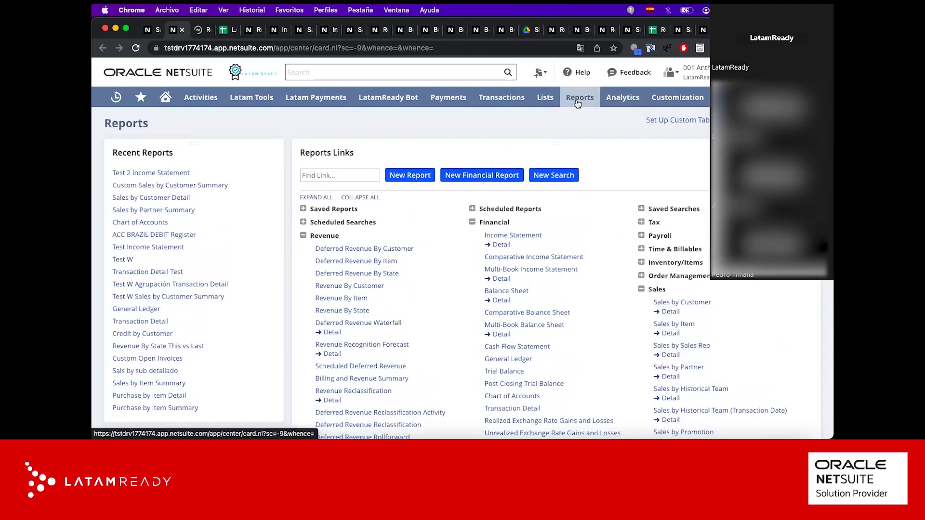
{"action": "mouse_move", "coordinate": [584, 100]}
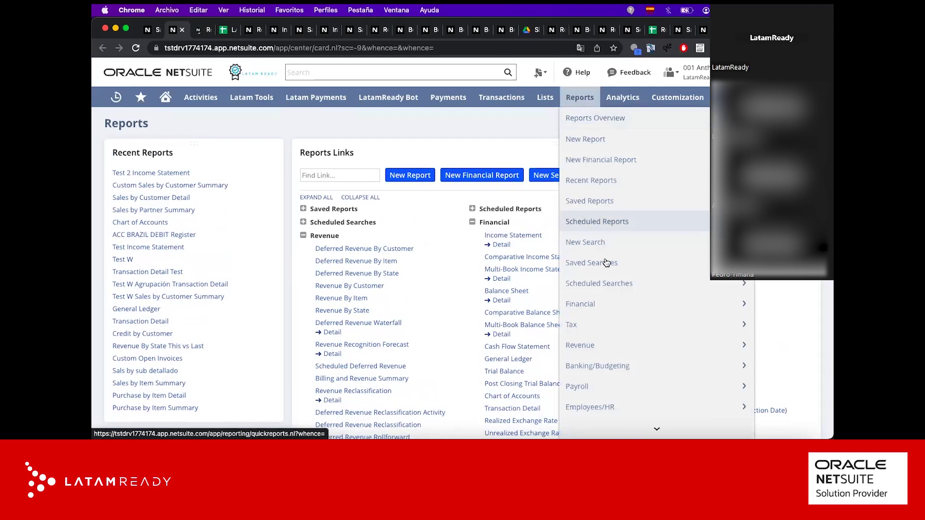
{"action": "mouse_move", "coordinate": [606, 298]}
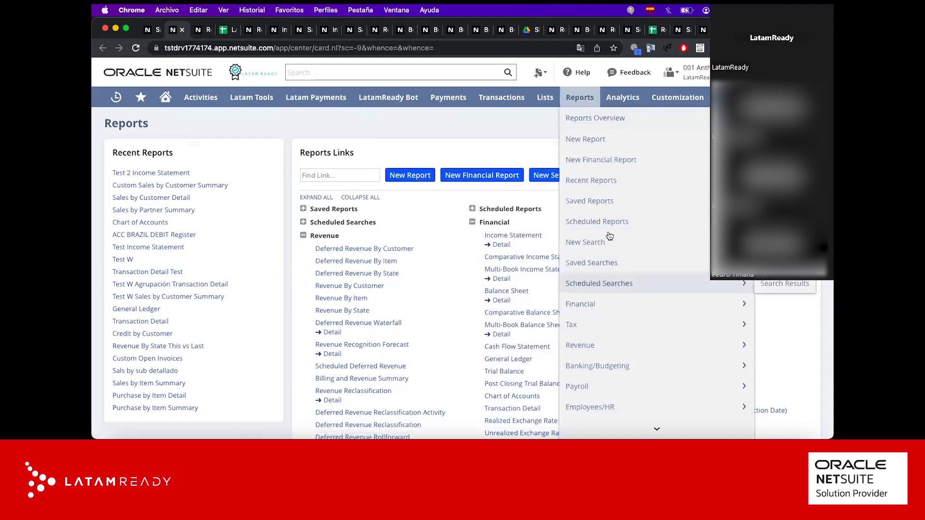
{"action": "left_click", "coordinate": [199, 32]}
Step: Open the Sales by Customer summary and its detail report in new tabs, and close both Reports overview tabs
{"action": "scroll", "coordinate": [406, 257], "scroll_direction": "down", "scroll_amount": 3}
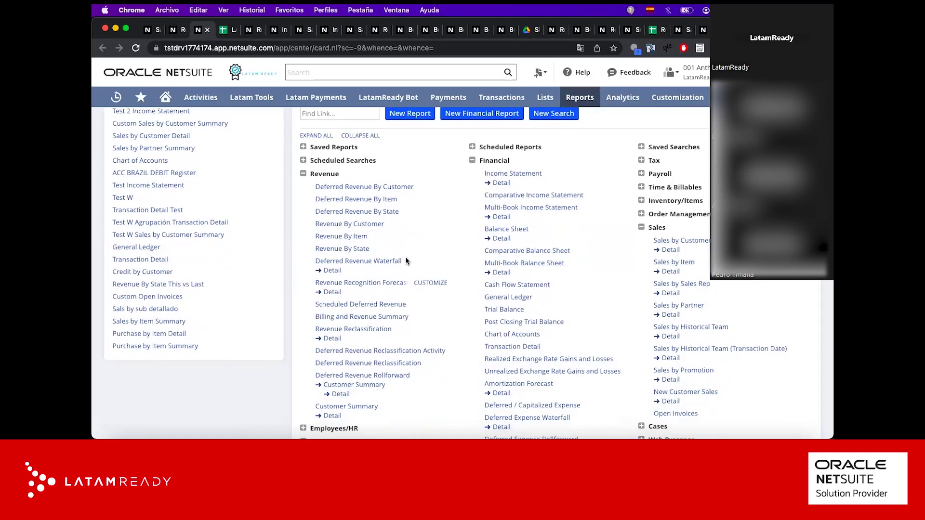
{"action": "scroll", "coordinate": [407, 270], "scroll_direction": "down", "scroll_amount": 5}
{"action": "scroll", "coordinate": [410, 279], "scroll_direction": "up", "scroll_amount": 6}
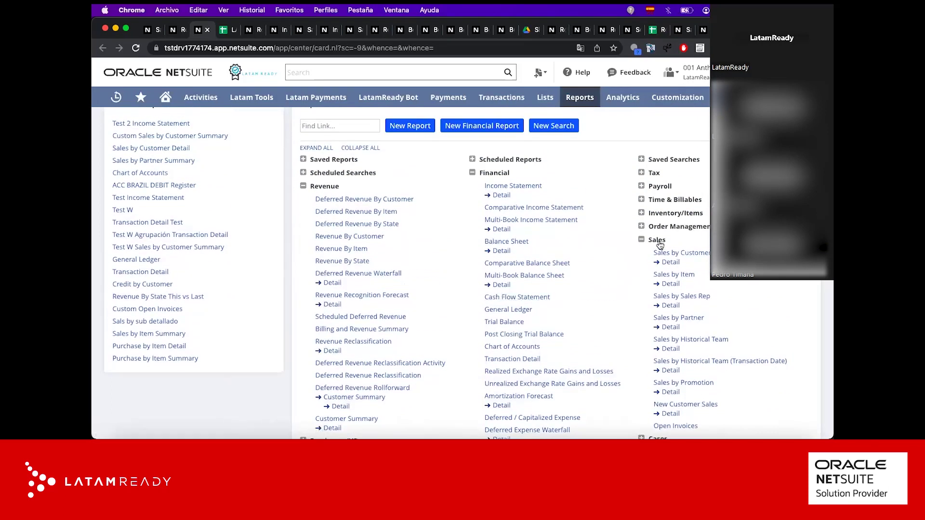
{"action": "scroll", "coordinate": [636, 245], "scroll_direction": "down", "scroll_amount": 2}
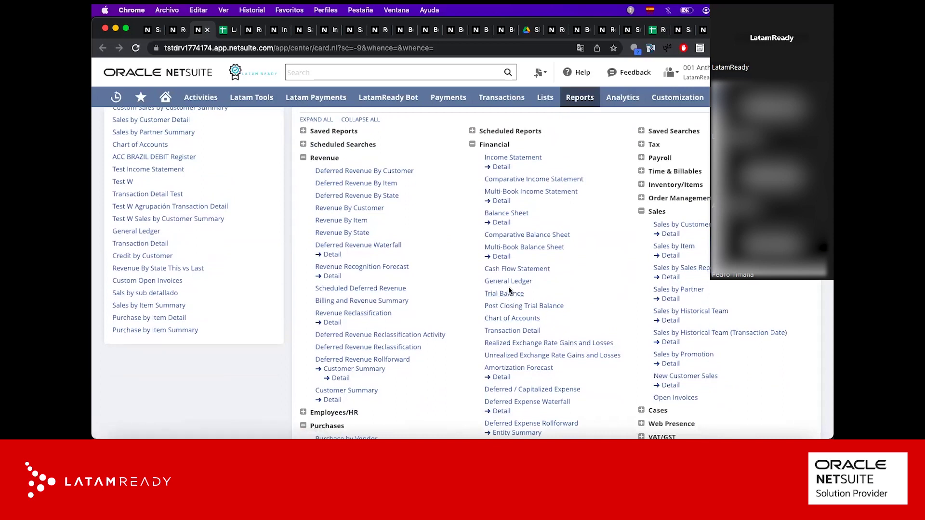
{"action": "left_click", "coordinate": [679, 226], "text": "super"}
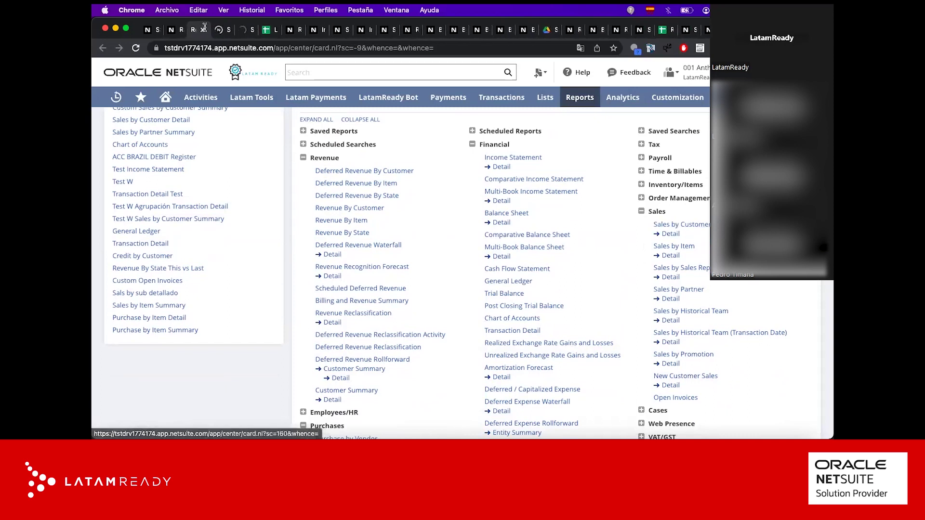
{"action": "left_click", "coordinate": [204, 30]}
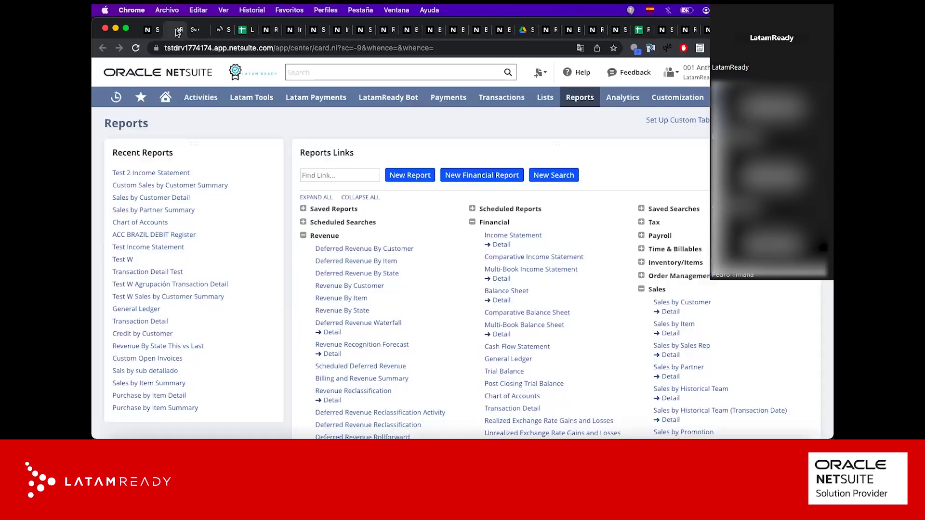
{"action": "left_click", "coordinate": [179, 31]}
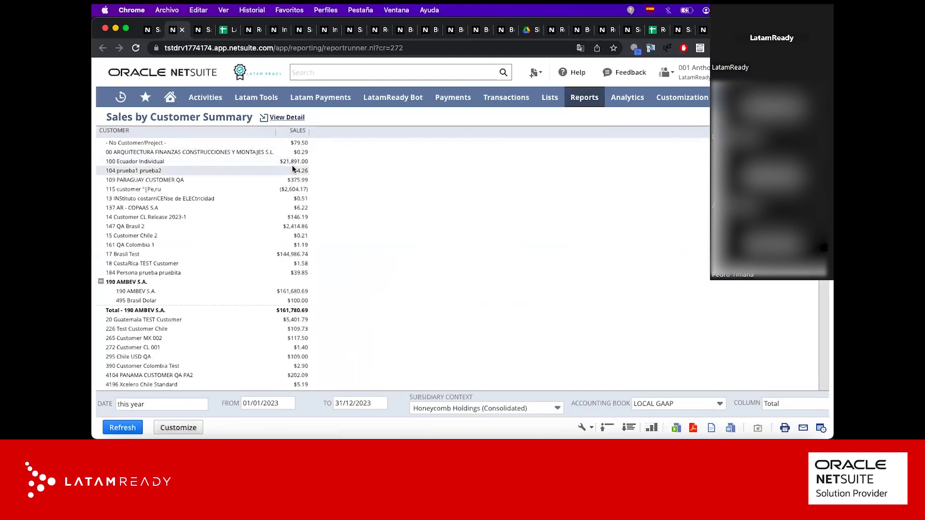
Step: Examine the transactions listed per customer in the Sales by Customer Detail report
{"action": "left_click", "coordinate": [203, 31]}
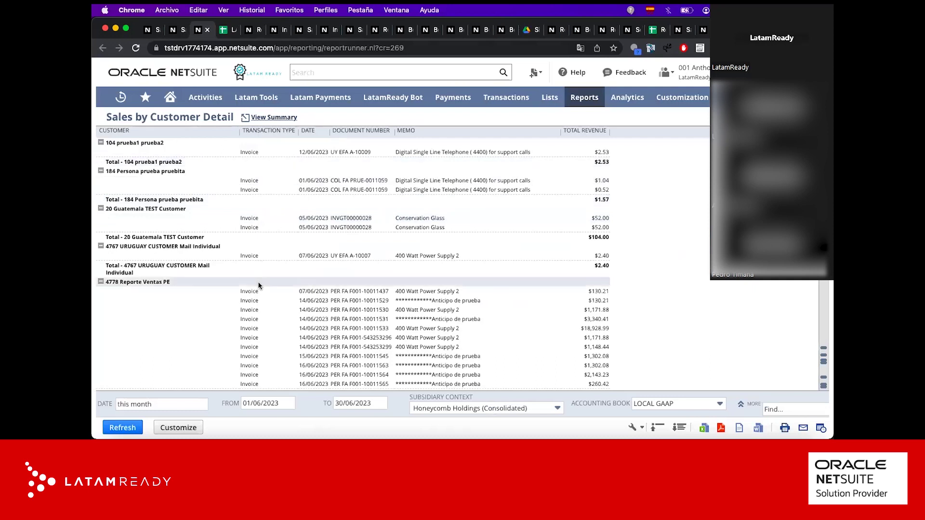
{"action": "scroll", "coordinate": [254, 309], "scroll_direction": "down", "scroll_amount": 3}
{"action": "scroll", "coordinate": [254, 308], "scroll_direction": "down", "scroll_amount": 15}
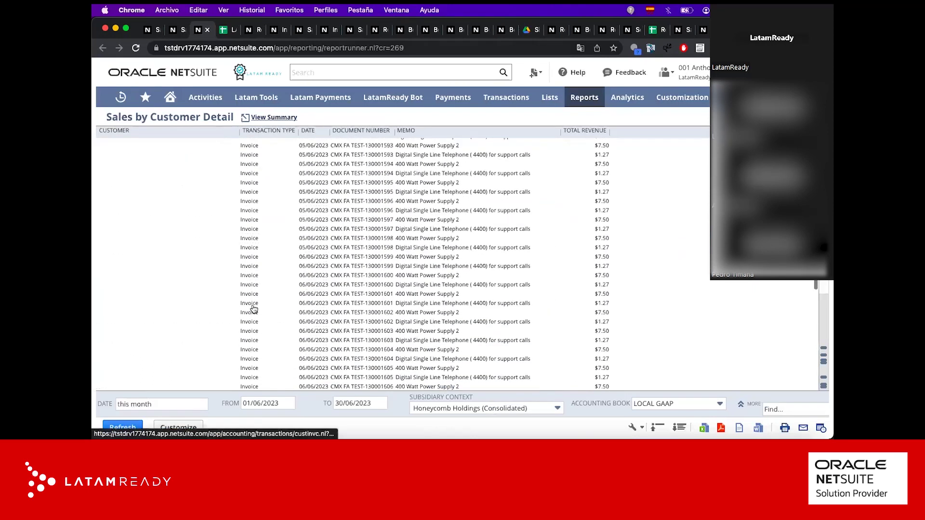
{"action": "scroll", "coordinate": [254, 308], "scroll_direction": "up", "scroll_amount": 12}
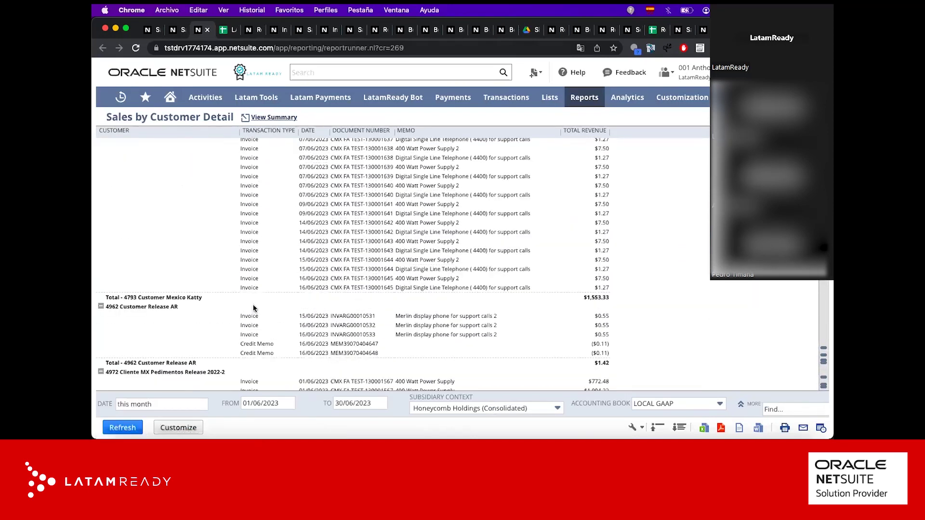
{"action": "scroll", "coordinate": [254, 308], "scroll_direction": "up", "scroll_amount": 5}
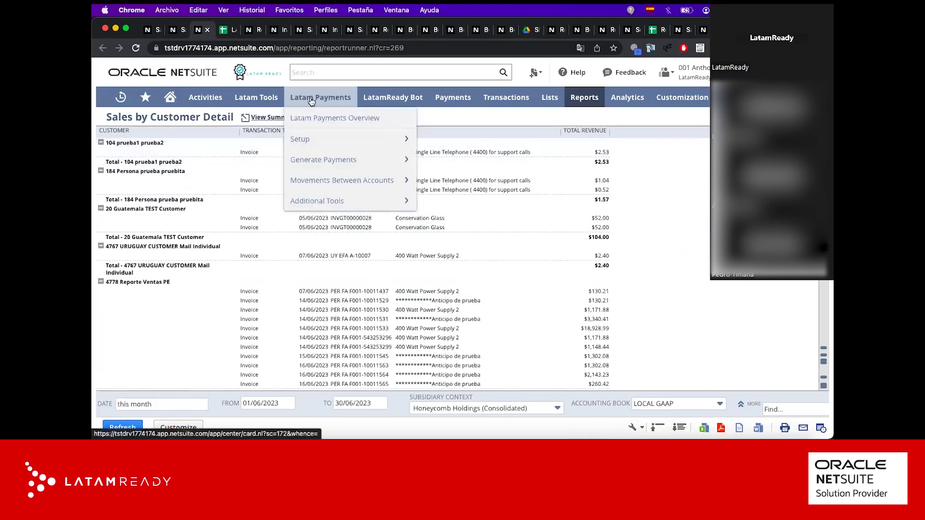
Step: Close the Sales by Customer Detail report and review the customer sales in the Sales by Customer Summary report
{"action": "left_click", "coordinate": [206, 31]}
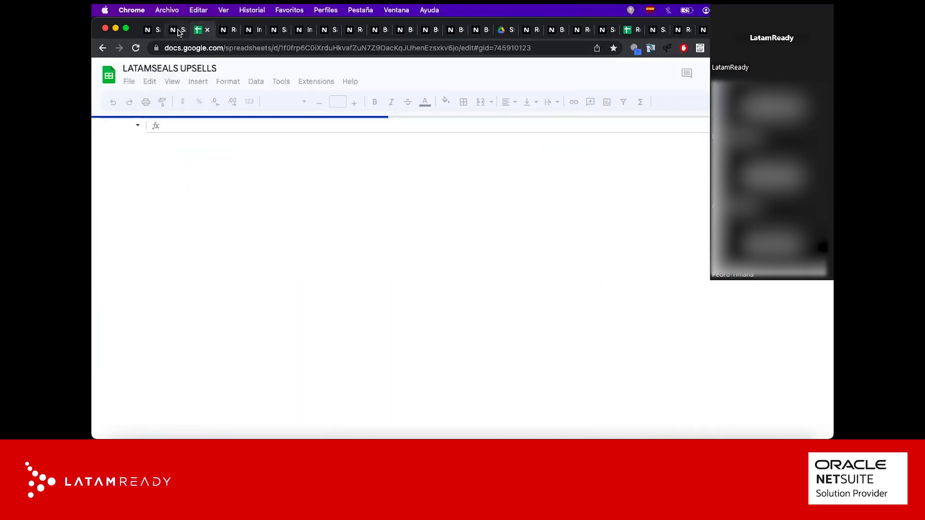
{"action": "left_click", "coordinate": [178, 30]}
{"action": "scroll", "coordinate": [298, 270], "scroll_direction": "down", "scroll_amount": 15}
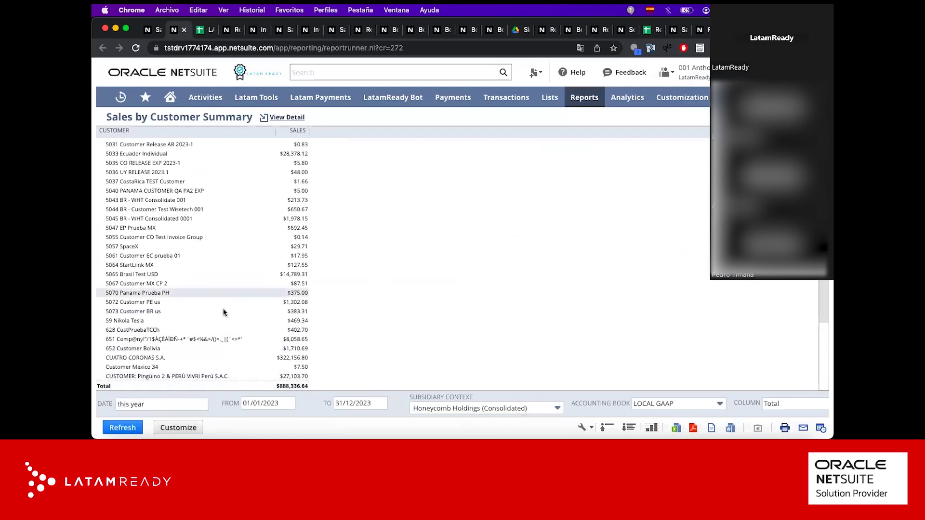
{"action": "scroll", "coordinate": [233, 289], "scroll_direction": "up", "scroll_amount": 10}
{"action": "scroll", "coordinate": [234, 296], "scroll_direction": "down", "scroll_amount": 5}
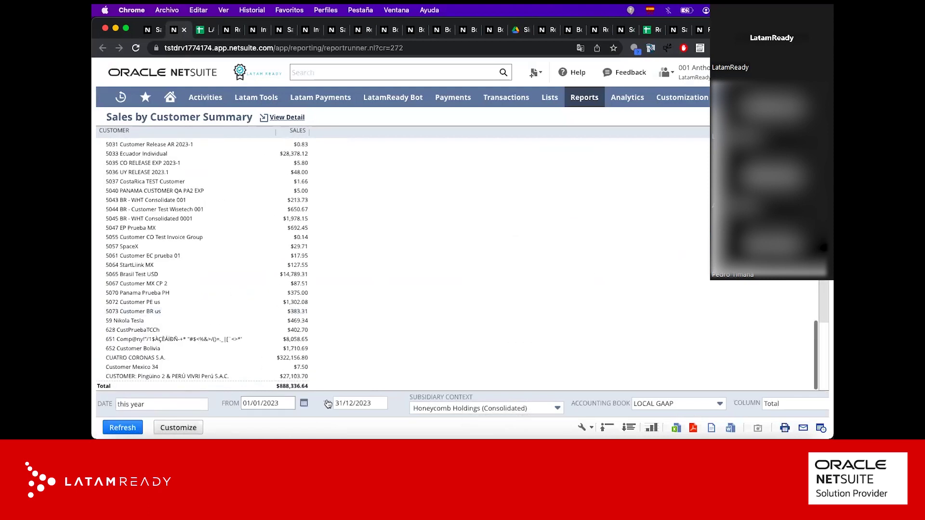
Step: Set the Sales by Customer Summary date range to last year, refresh the report and look through its customers
{"action": "left_click", "coordinate": [205, 408]}
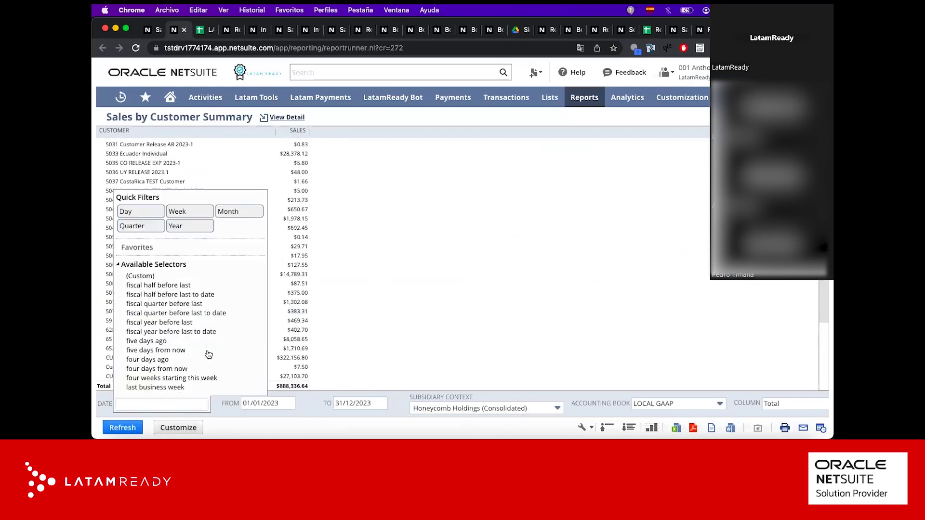
{"action": "scroll", "coordinate": [203, 346], "scroll_direction": "down", "scroll_amount": 10}
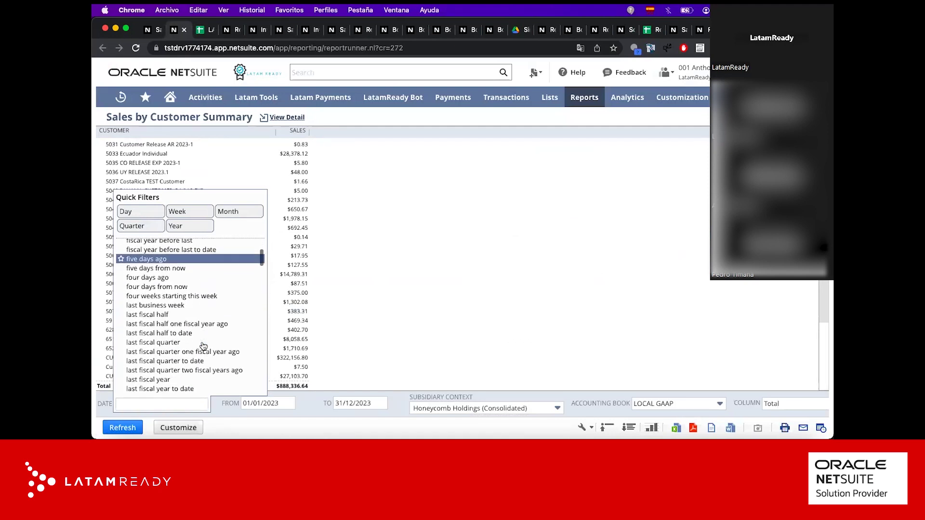
{"action": "scroll", "coordinate": [203, 346], "scroll_direction": "down", "scroll_amount": 5}
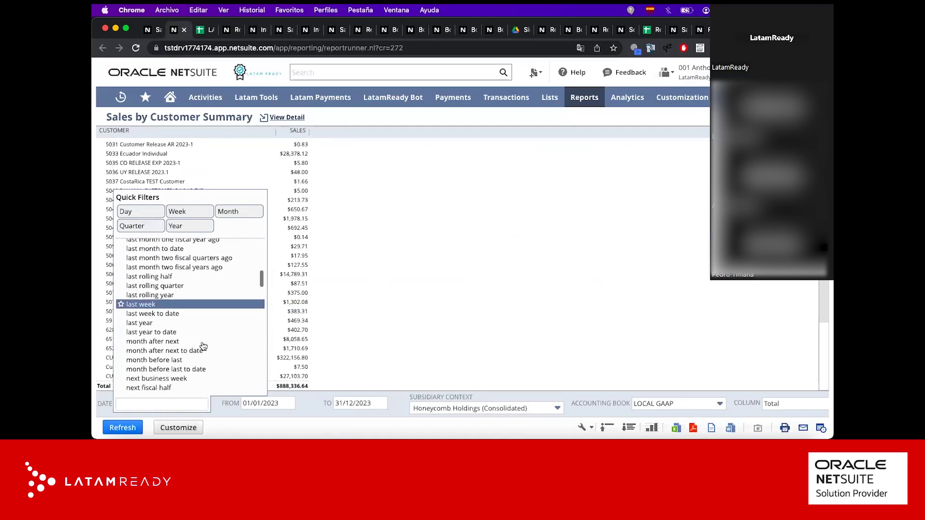
{"action": "left_click", "coordinate": [152, 322]}
{"action": "left_click", "coordinate": [125, 428]}
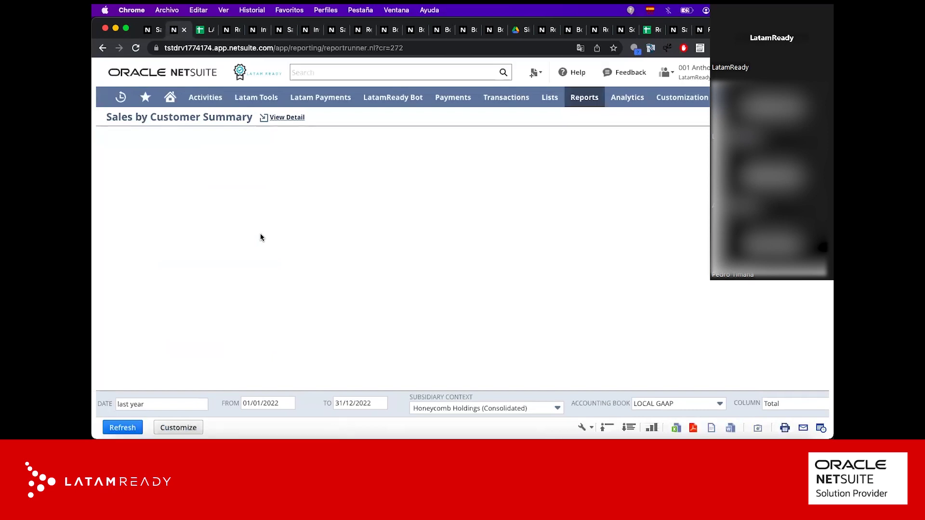
{"action": "scroll", "coordinate": [261, 237], "scroll_direction": "down", "scroll_amount": 15}
{"action": "scroll", "coordinate": [261, 242], "scroll_direction": "down", "scroll_amount": 10}
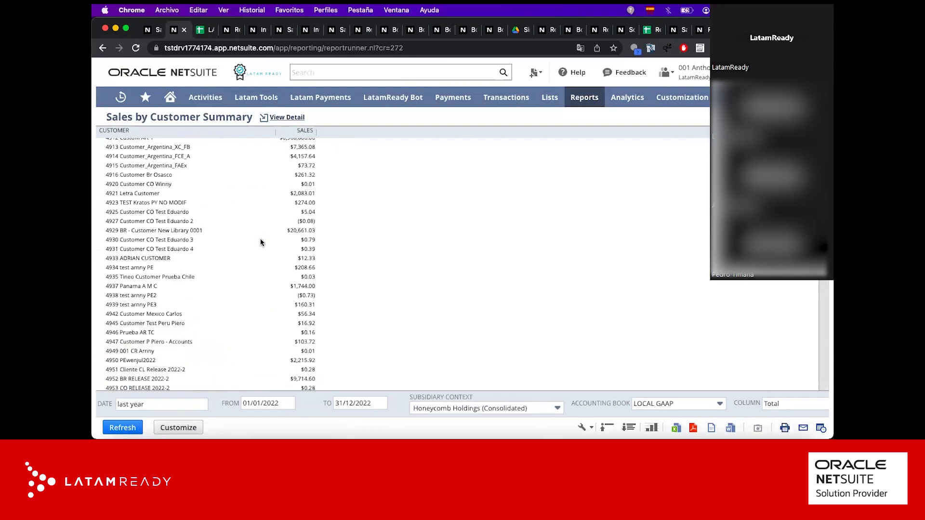
{"action": "scroll", "coordinate": [261, 242], "scroll_direction": "up", "scroll_amount": 20}
Step: Set the report's subsidiary context to Honeycomb Holdings without consolidation and refresh it
{"action": "left_click", "coordinate": [461, 407]}
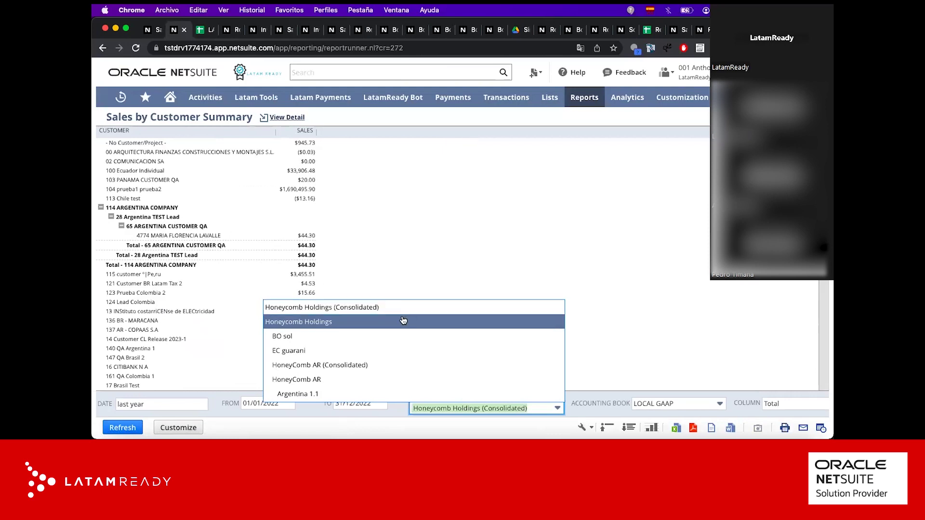
{"action": "left_click", "coordinate": [403, 321]}
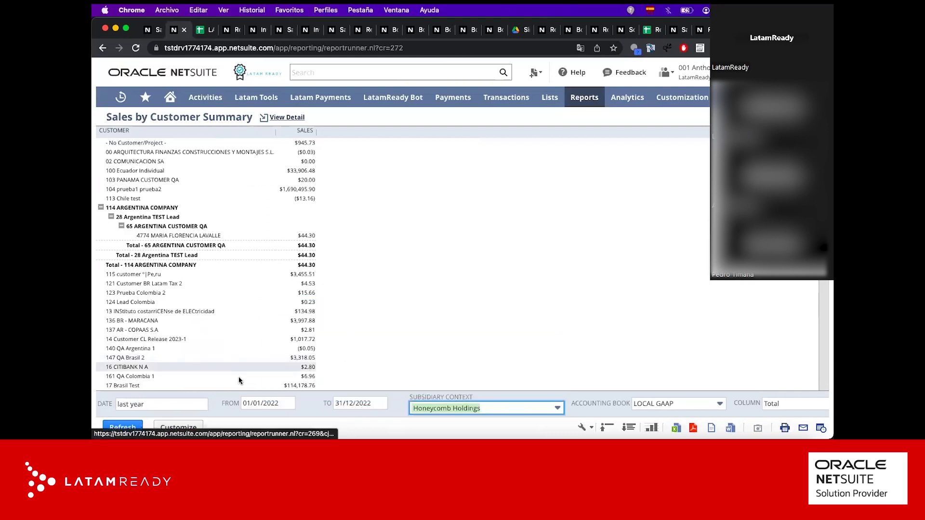
{"action": "left_click", "coordinate": [123, 428]}
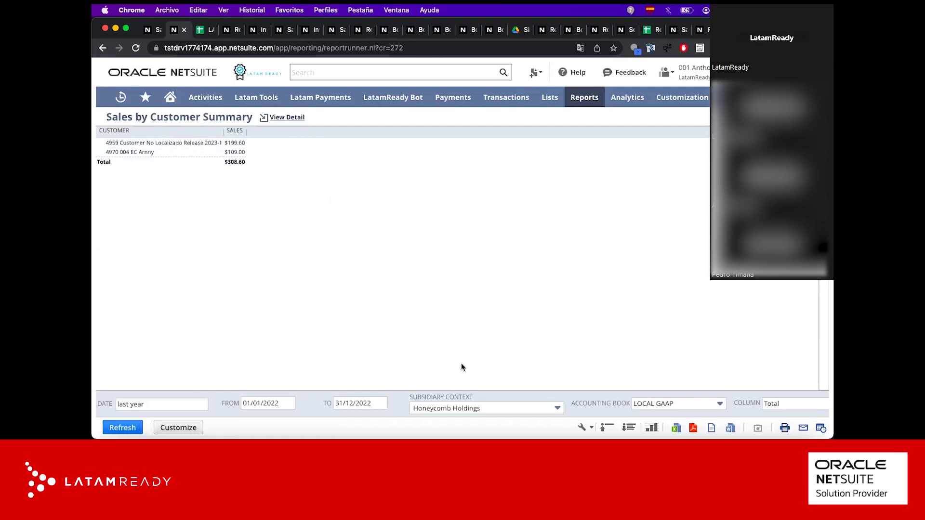
Step: Refresh the report with the subsidiary context Honeycomb Holdings (Consolidated) and the date range this year
{"action": "left_click", "coordinate": [448, 408]}
{"action": "scroll", "coordinate": [434, 331], "scroll_direction": "up", "scroll_amount": 1}
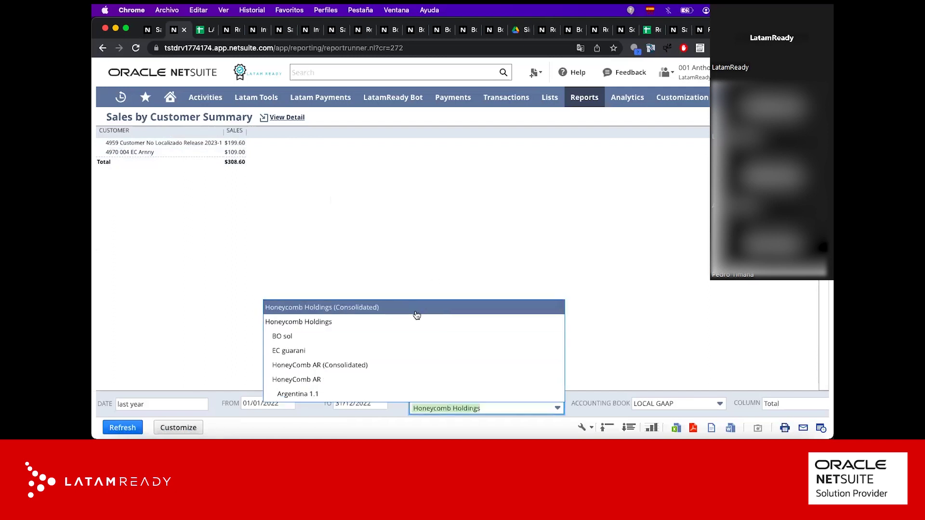
{"action": "left_click", "coordinate": [416, 315]}
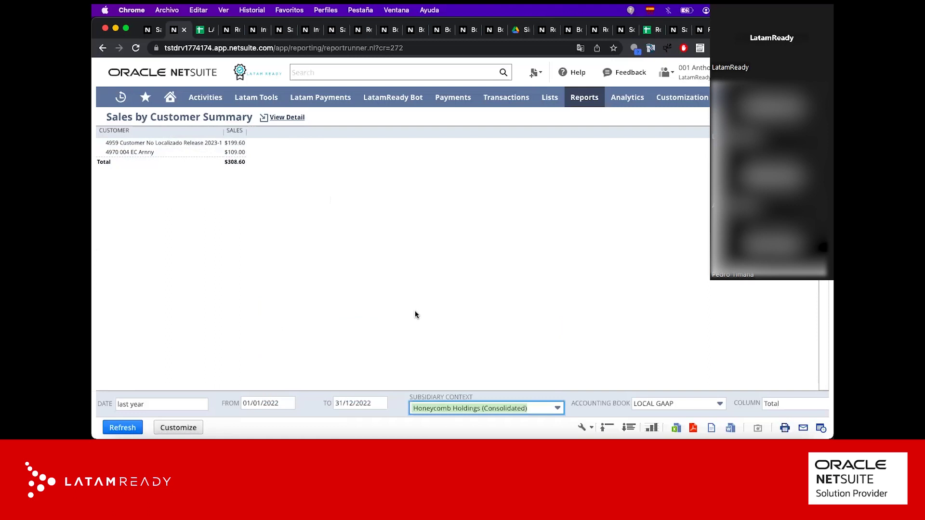
{"action": "left_click", "coordinate": [195, 410]}
{"action": "scroll", "coordinate": [207, 355], "scroll_direction": "down", "scroll_amount": 10}
{"action": "scroll", "coordinate": [208, 354], "scroll_direction": "down", "scroll_amount": 15}
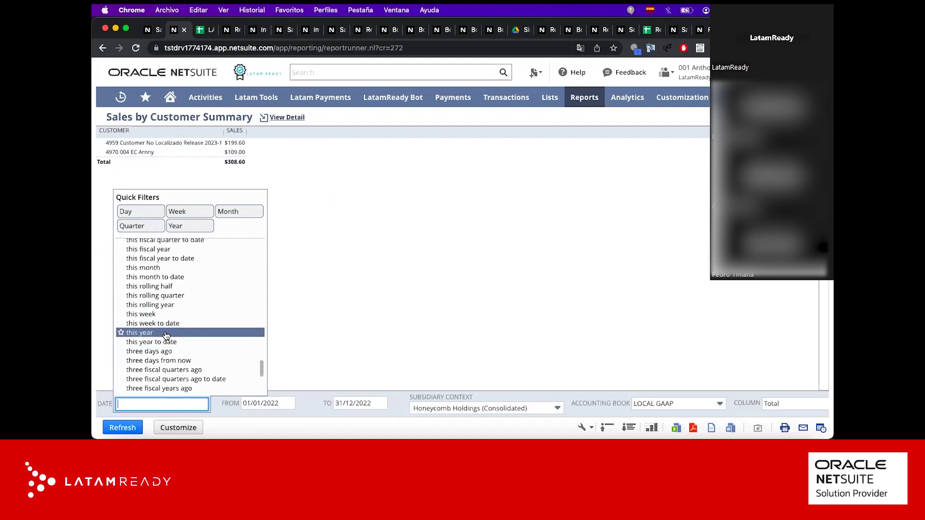
{"action": "left_click", "coordinate": [166, 334]}
{"action": "left_click", "coordinate": [122, 427]}
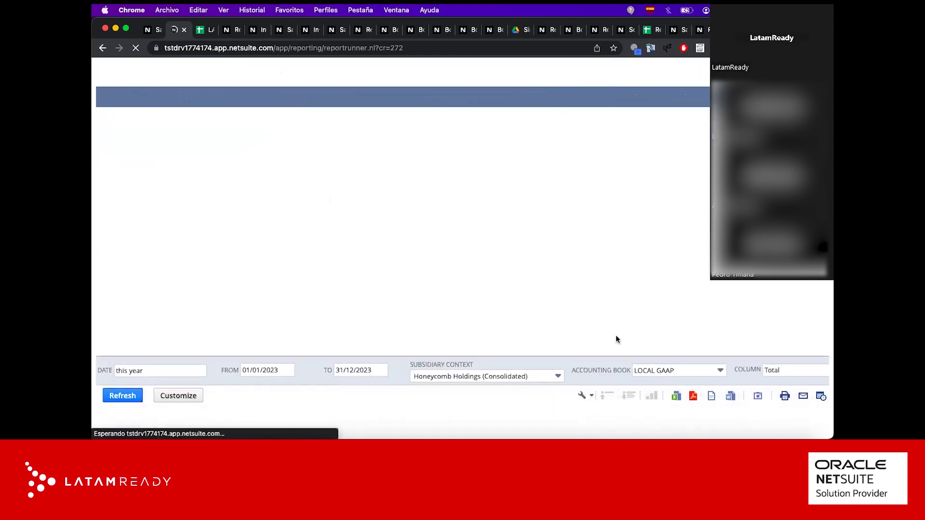
Step: Collapse the customer groups in the Sales by Customer Summary report and expand them again
{"action": "scroll", "coordinate": [616, 339], "scroll_direction": "down", "scroll_amount": 3}
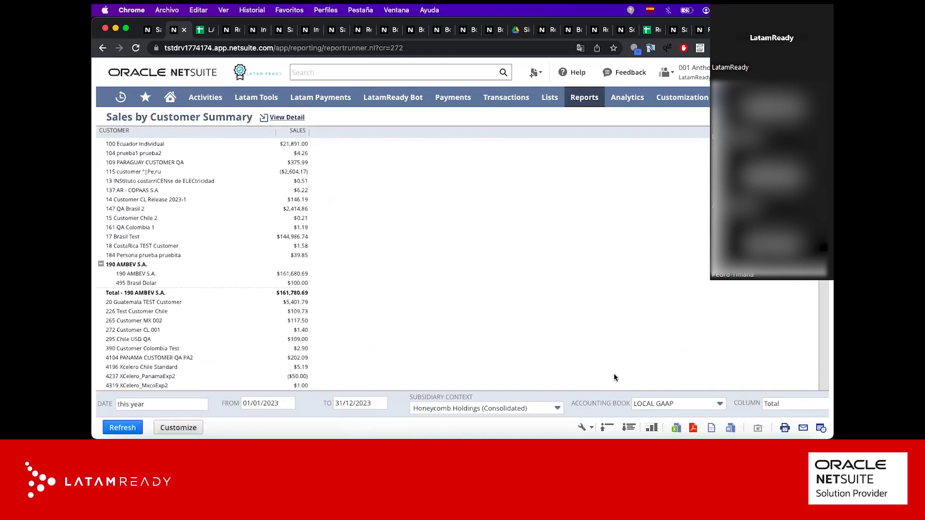
{"action": "left_click", "coordinate": [606, 429]}
{"action": "left_click", "coordinate": [628, 428]}
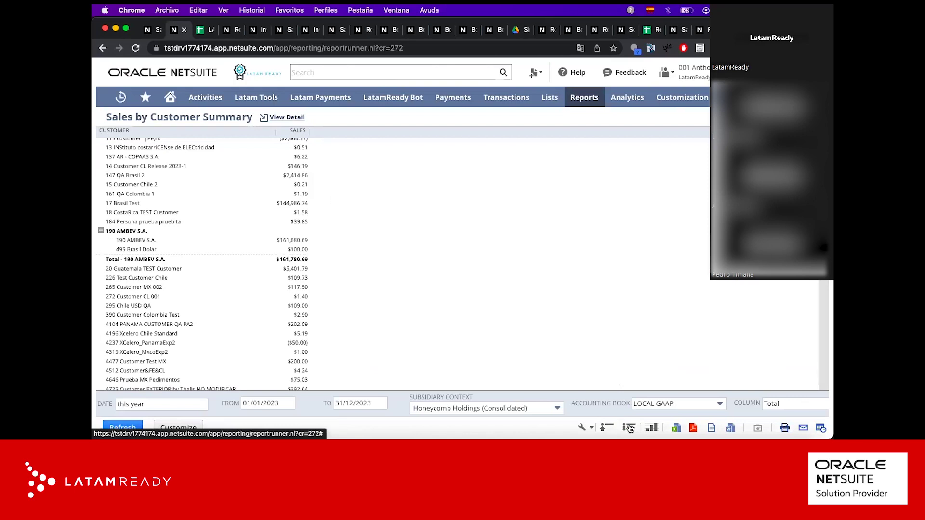
{"action": "scroll", "coordinate": [378, 305], "scroll_direction": "up", "scroll_amount": 3}
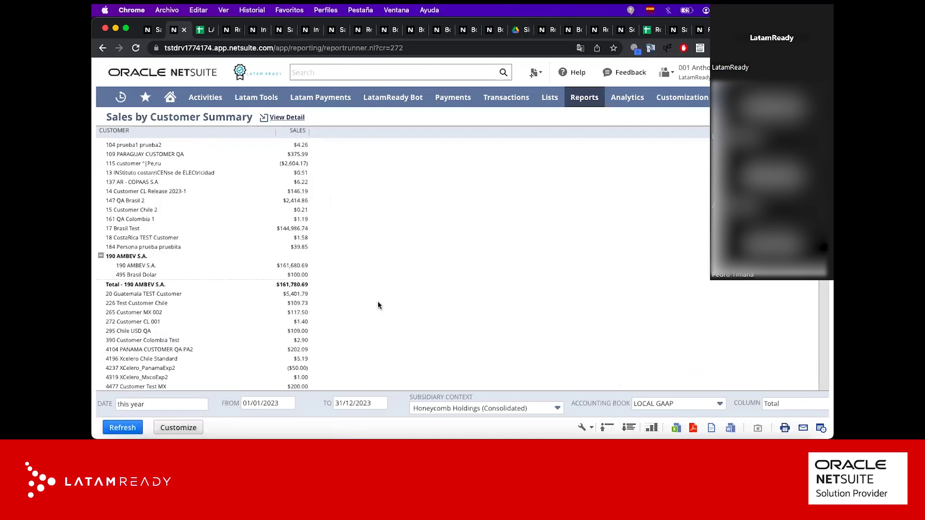
Step: Look through the customers and sales amounts in the consolidated Sales by Customer Summary report
{"action": "scroll", "coordinate": [261, 301], "scroll_direction": "down", "scroll_amount": 5}
{"action": "scroll", "coordinate": [261, 302], "scroll_direction": "up", "scroll_amount": 3}
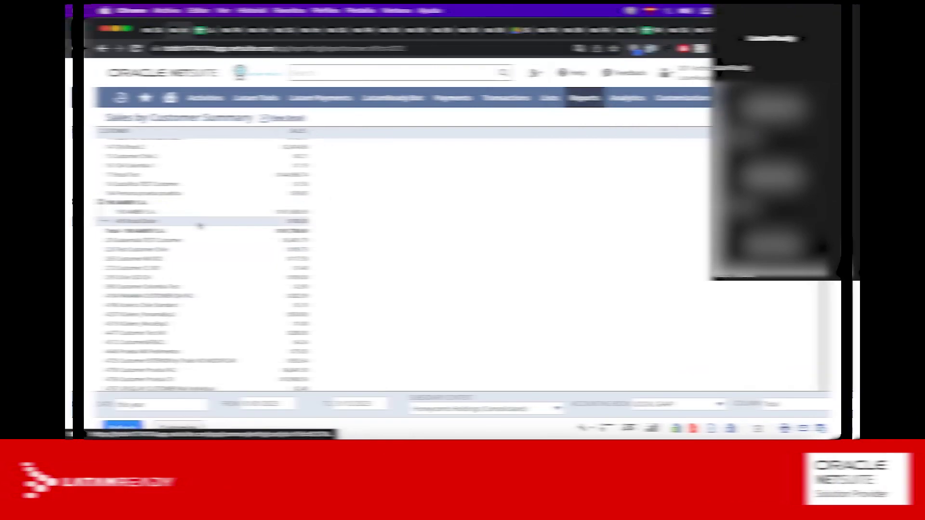
{"action": "scroll", "coordinate": [520, 327], "scroll_direction": "down", "scroll_amount": 10}
{"action": "scroll", "coordinate": [521, 327], "scroll_direction": "up", "scroll_amount": 10}
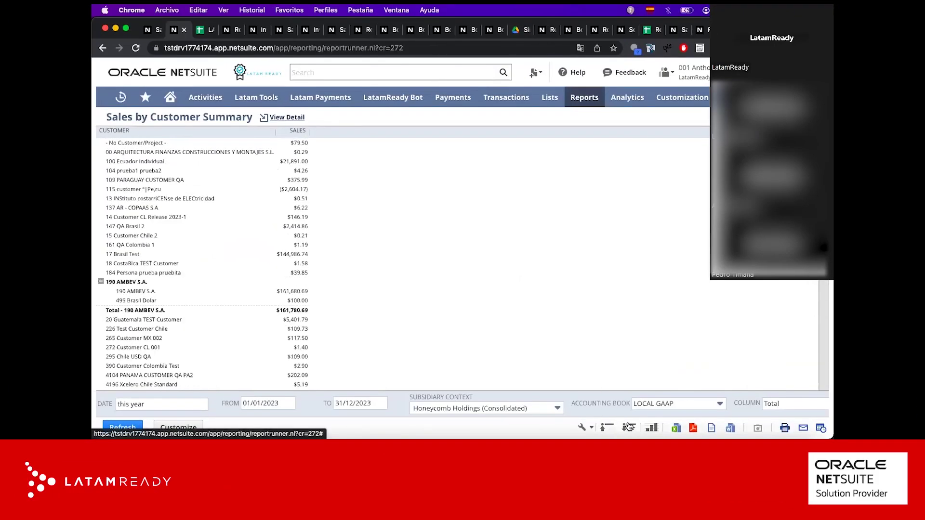
{"action": "scroll", "coordinate": [610, 347], "scroll_direction": "down", "scroll_amount": 1}
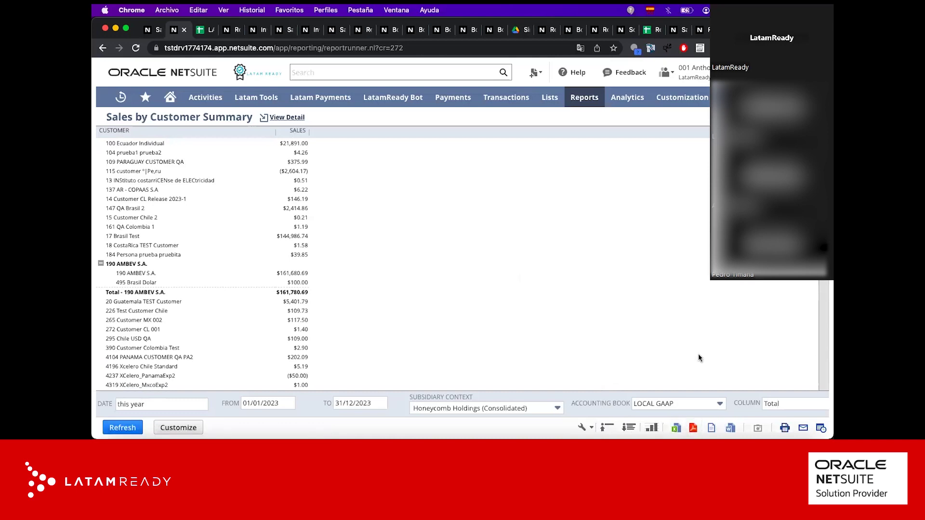
{"action": "scroll", "coordinate": [698, 354], "scroll_direction": "down", "scroll_amount": 4}
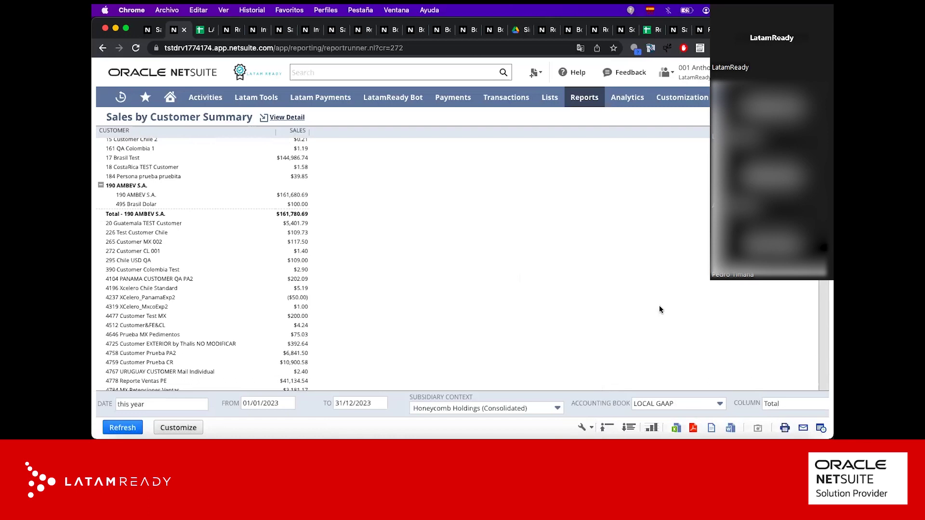
{"action": "scroll", "coordinate": [176, 284], "scroll_direction": "up", "scroll_amount": 3}
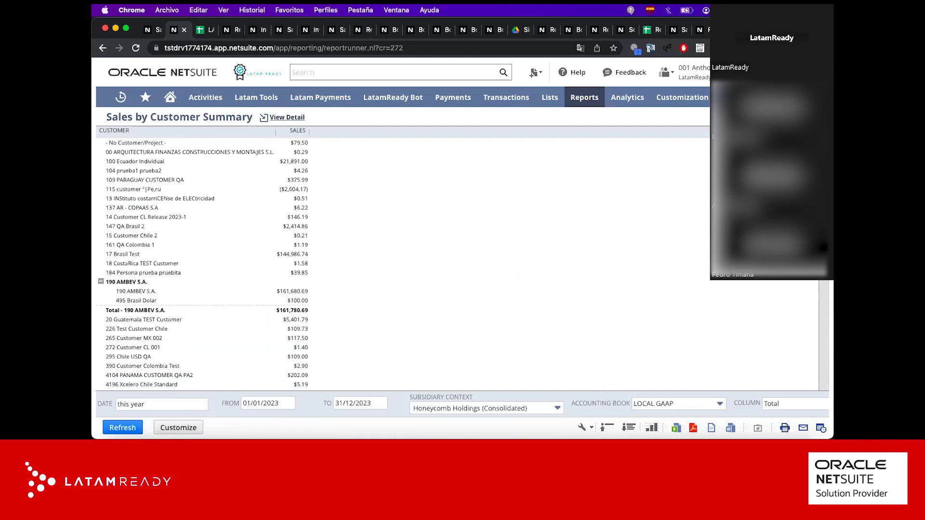
Step: Open the Sales by Customer Summary report for customization and name the custom report "Sales by Customer Webinar"
{"action": "left_click", "coordinate": [159, 429]}
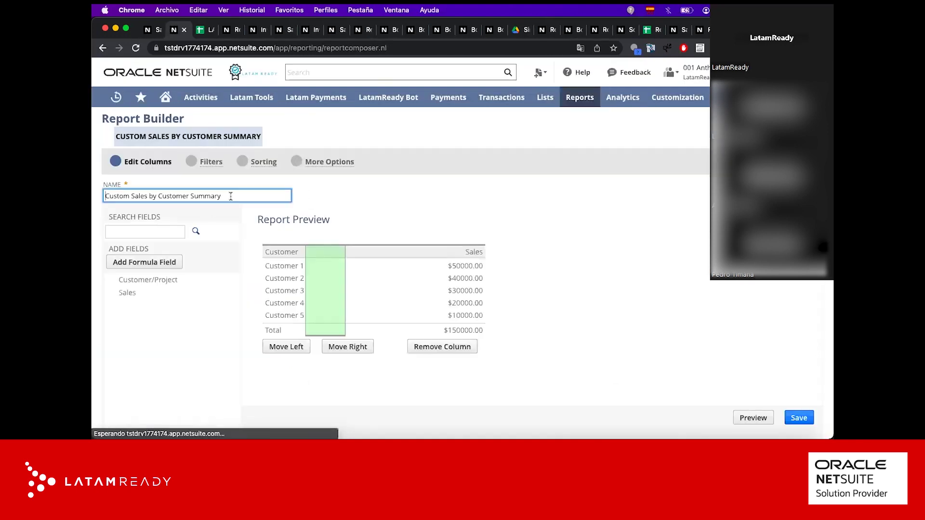
{"action": "triple_click", "coordinate": [231, 197]}
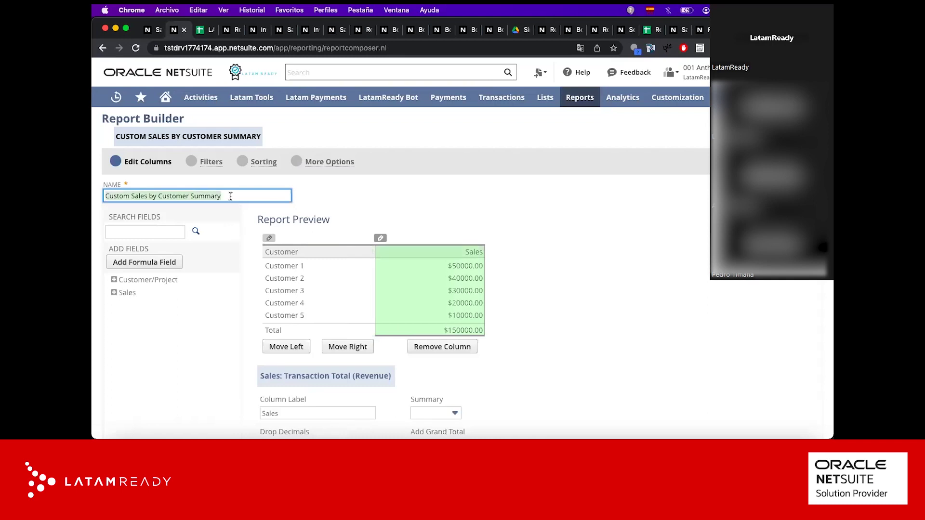
{"action": "type", "text": "Te"}
{"action": "key", "text": "BackSpace"}
{"action": "key", "text": "BackSpace"}
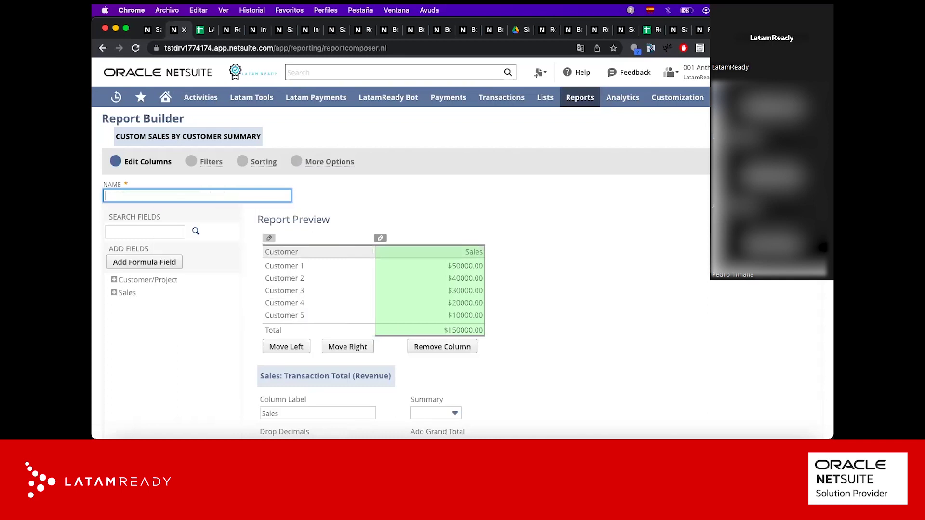
{"action": "type", "text": "Sales by Customer Webinar"}
{"action": "left_click", "coordinate": [292, 191]}
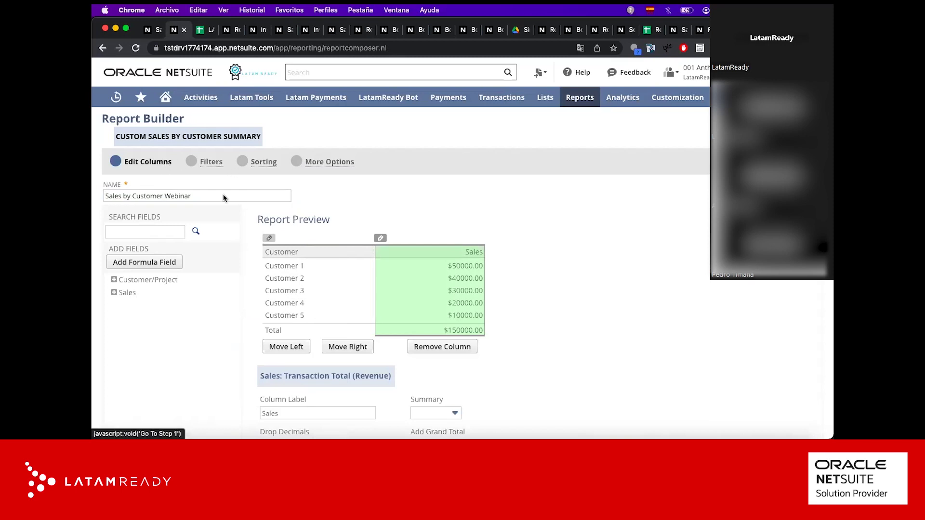
Step: Select the Customer column in the report preview and inspect its column label setting
{"action": "left_click", "coordinate": [317, 269]}
{"action": "scroll", "coordinate": [227, 344], "scroll_direction": "down", "scroll_amount": 2}
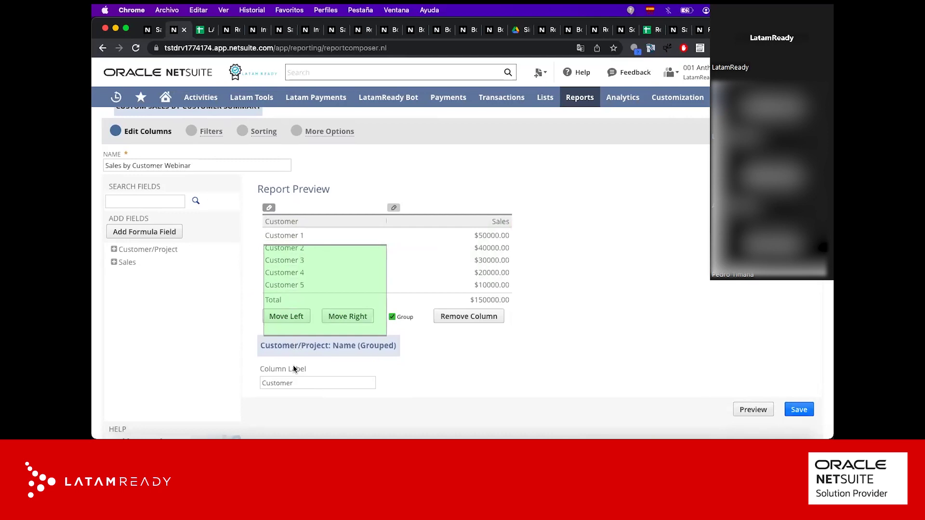
{"action": "left_click", "coordinate": [290, 381]}
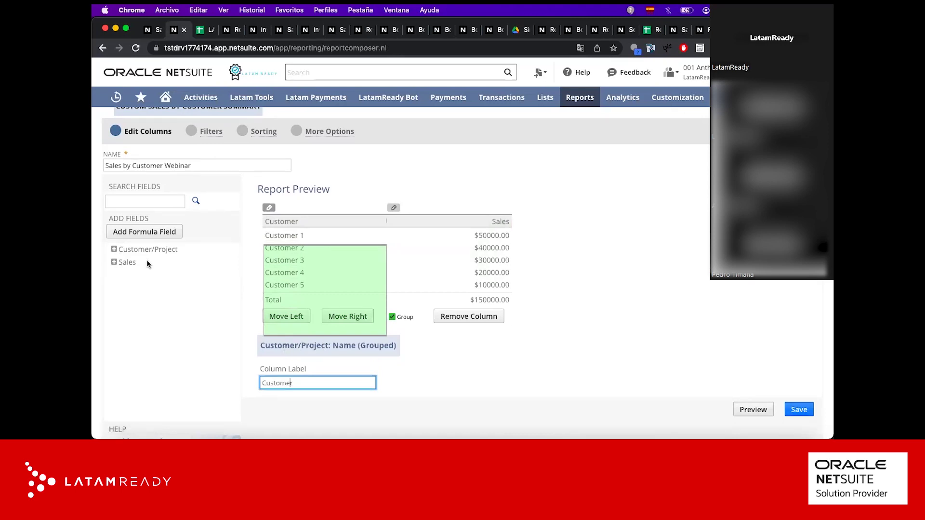
Step: Expand the Customer/Project field group, browse the fields available to add as columns, and collapse the group again
{"action": "left_click", "coordinate": [115, 248]}
{"action": "scroll", "coordinate": [139, 290], "scroll_direction": "down", "scroll_amount": 10}
{"action": "scroll", "coordinate": [139, 289], "scroll_direction": "down", "scroll_amount": 15}
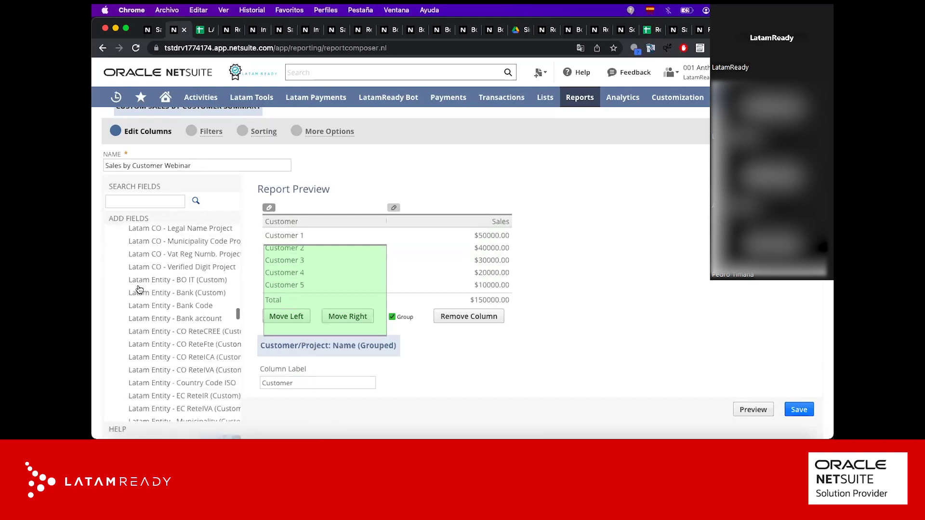
{"action": "scroll", "coordinate": [140, 289], "scroll_direction": "down", "scroll_amount": 5}
{"action": "scroll", "coordinate": [139, 289], "scroll_direction": "up", "scroll_amount": 6}
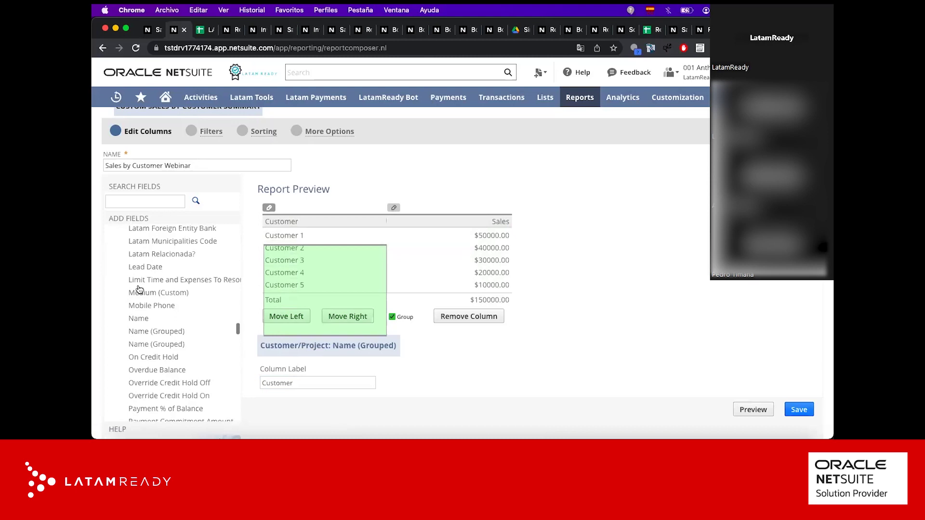
{"action": "scroll", "coordinate": [142, 294], "scroll_direction": "down", "scroll_amount": 1}
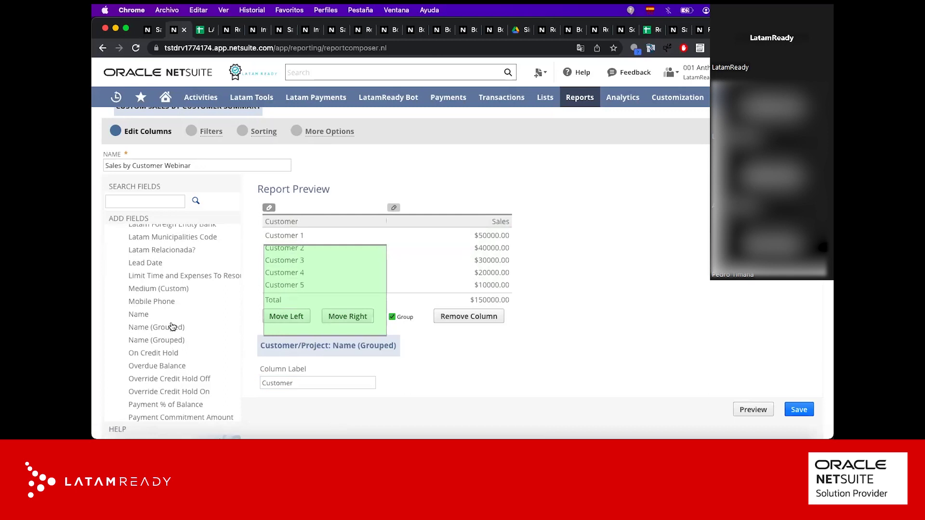
{"action": "scroll", "coordinate": [197, 259], "scroll_direction": "down", "scroll_amount": 15}
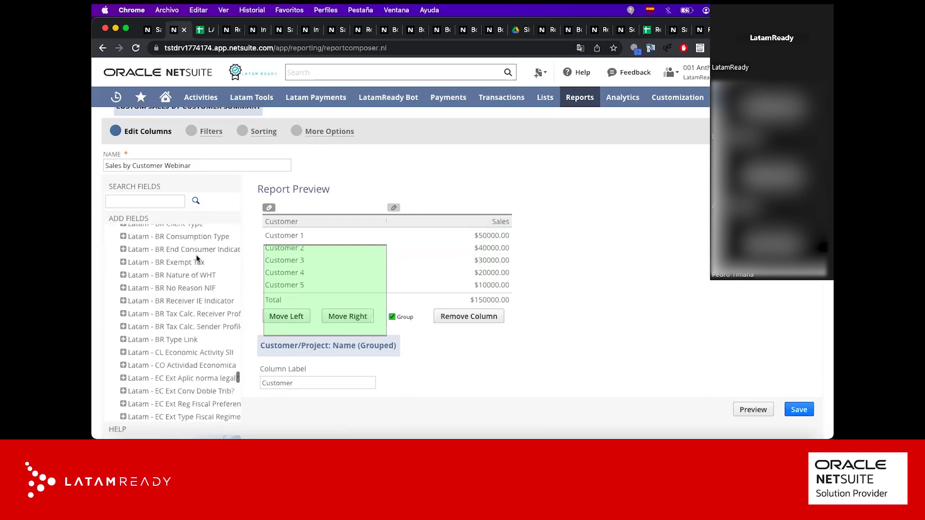
{"action": "scroll", "coordinate": [198, 260], "scroll_direction": "up", "scroll_amount": 5}
{"action": "scroll", "coordinate": [198, 260], "scroll_direction": "up", "scroll_amount": 10}
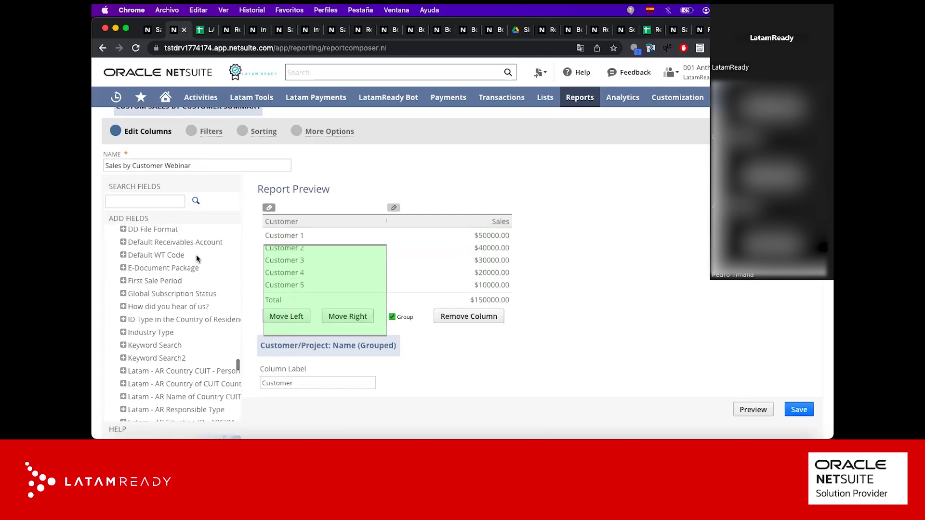
{"action": "scroll", "coordinate": [183, 287], "scroll_direction": "down", "scroll_amount": 10}
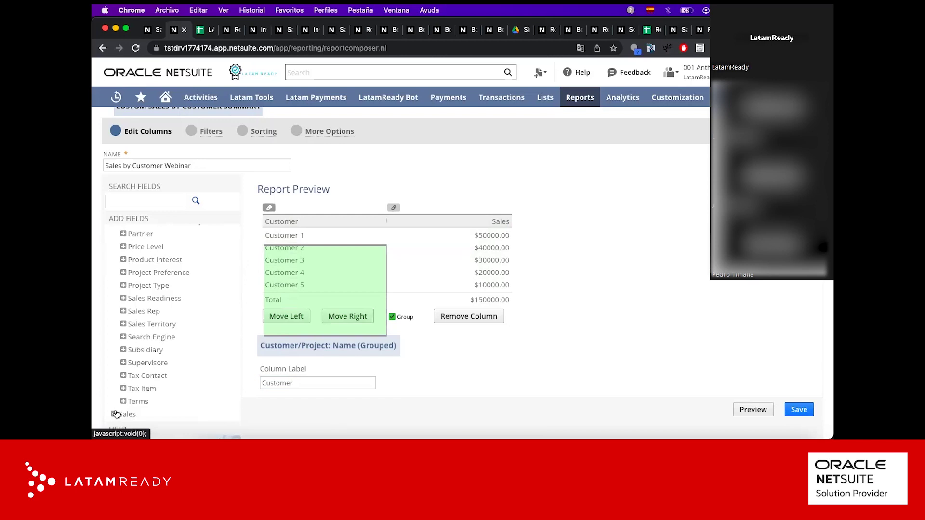
{"action": "scroll", "coordinate": [145, 299], "scroll_direction": "up", "scroll_amount": 15}
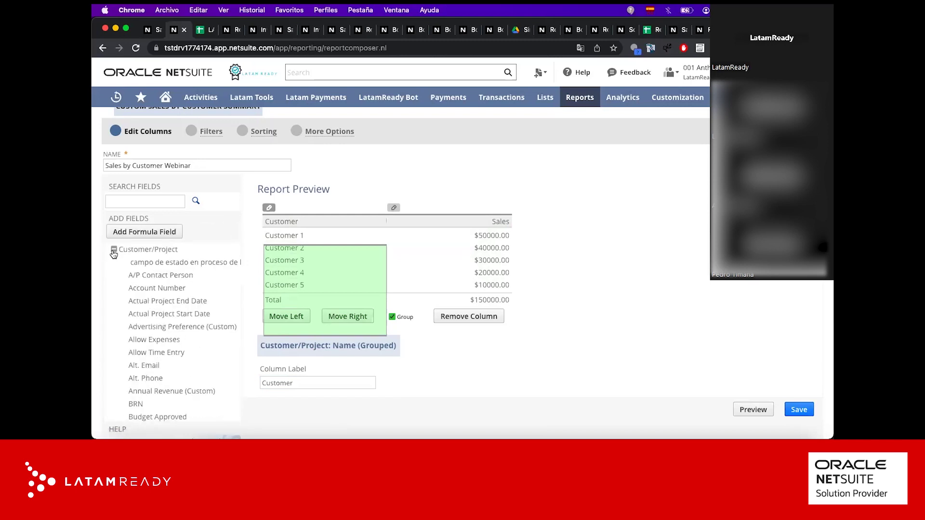
{"action": "left_click", "coordinate": [114, 250]}
Step: Select the Sales column in the report preview and review its column options
{"action": "left_click", "coordinate": [433, 240]}
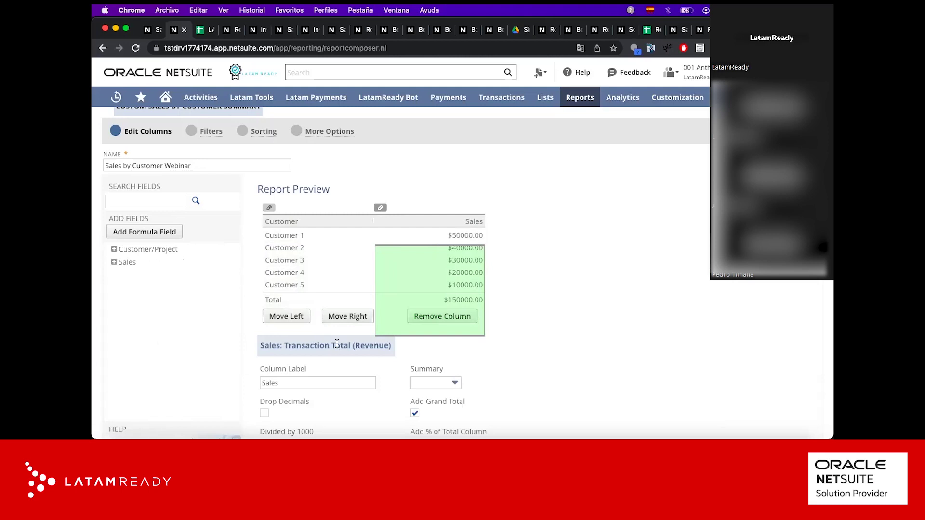
{"action": "scroll", "coordinate": [343, 365], "scroll_direction": "down", "scroll_amount": 1}
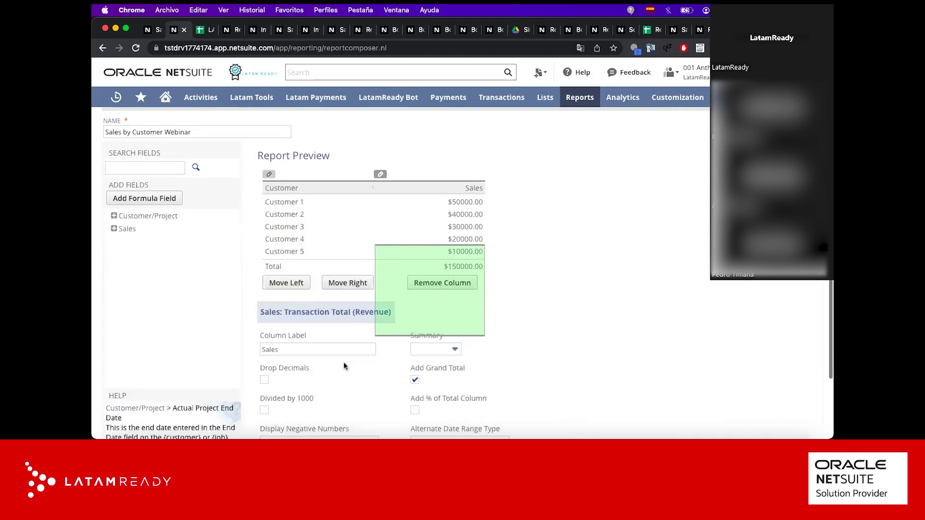
{"action": "scroll", "coordinate": [467, 225], "scroll_direction": "up", "scroll_amount": 2}
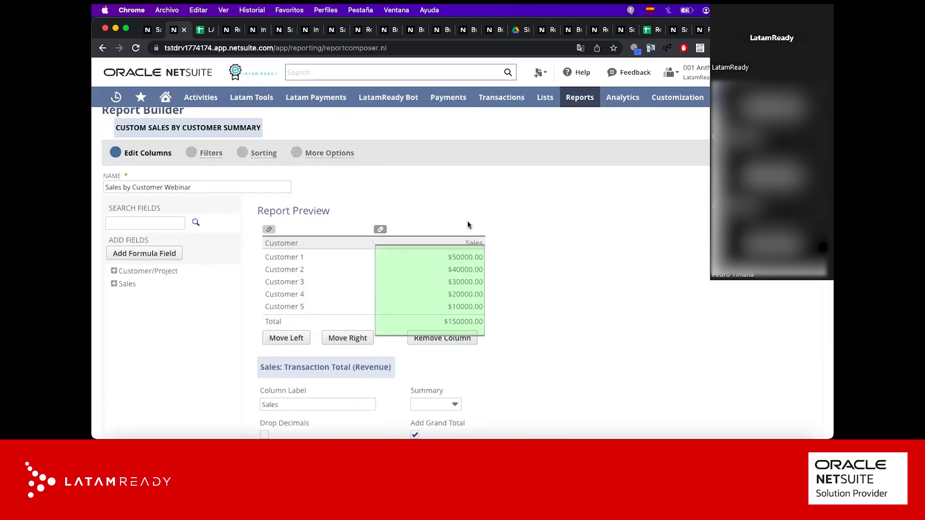
Step: Review the custom report's filters and sort order in the Report Builder
{"action": "left_click", "coordinate": [190, 155]}
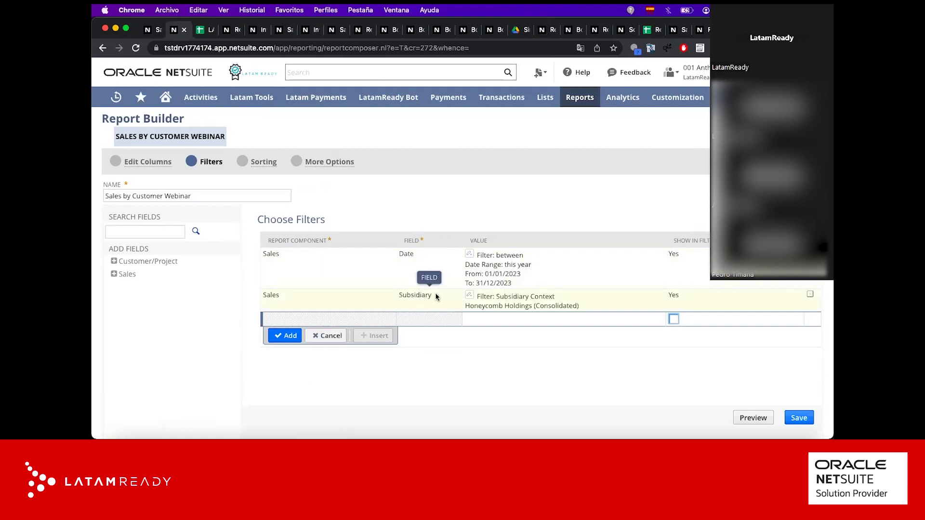
{"action": "left_click", "coordinate": [245, 162]}
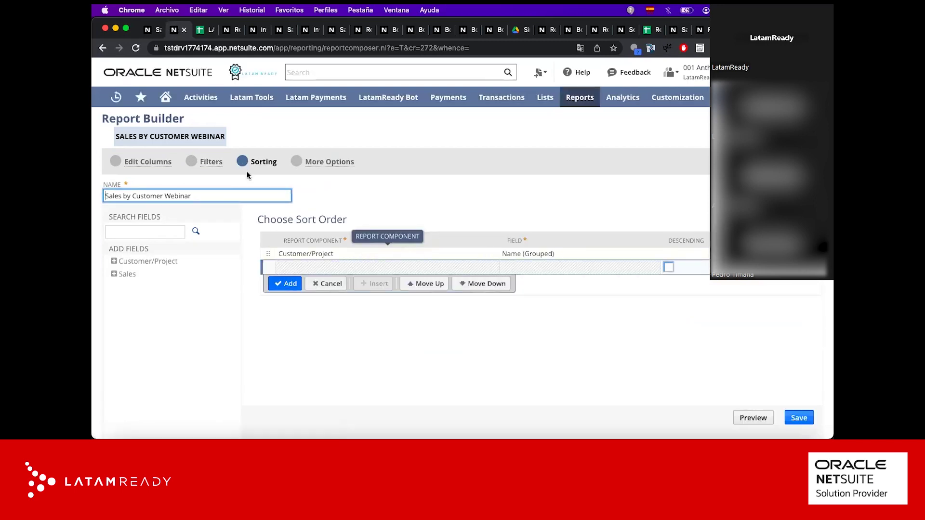
{"action": "scroll", "coordinate": [256, 239], "scroll_direction": "down", "scroll_amount": 3}
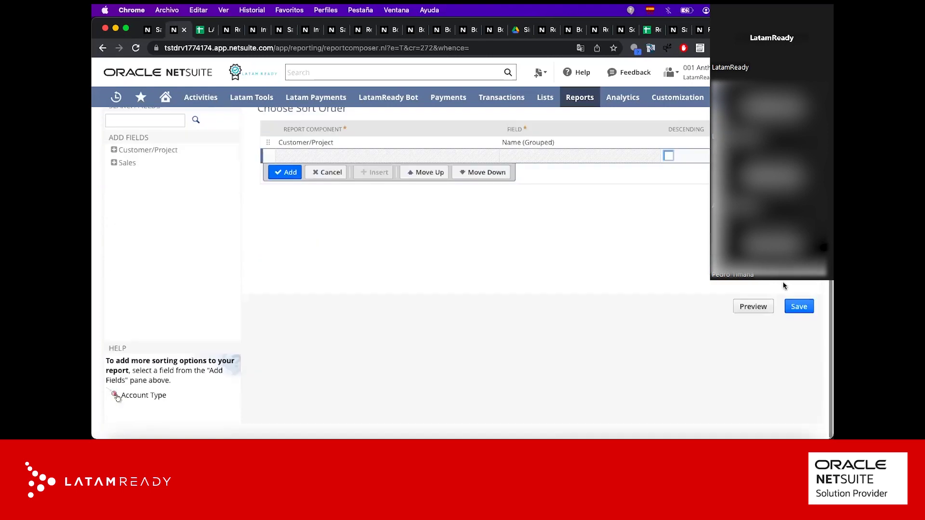
Step: Save the customized Sales by Customer Webinar report and look through its results down to the total
{"action": "left_click", "coordinate": [799, 307]}
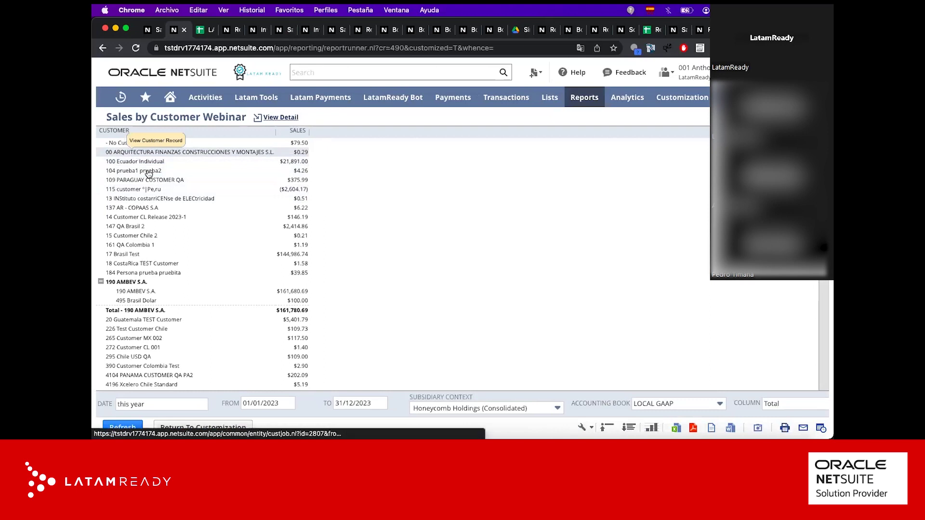
{"action": "scroll", "coordinate": [151, 289], "scroll_direction": "down", "scroll_amount": 15}
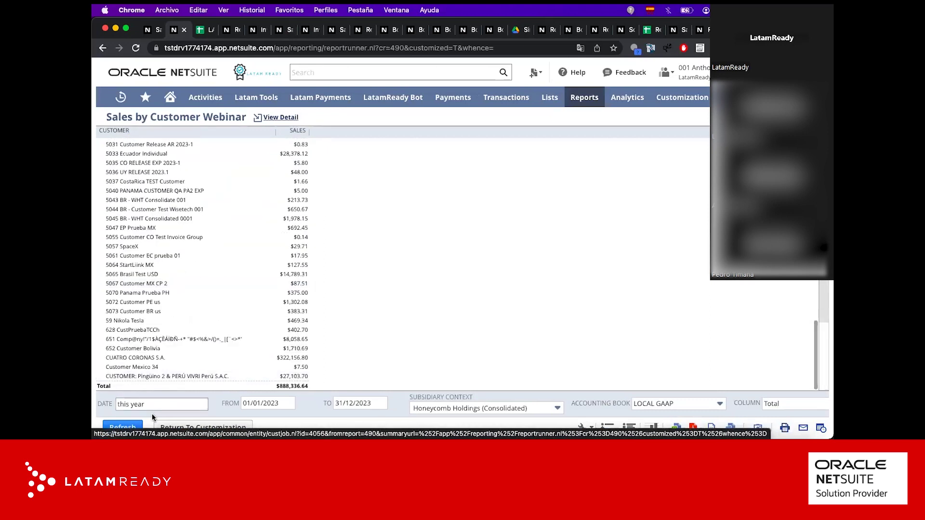
Step: Return to customizing the Sales by Customer Webinar report and review its additional report options and audience settings
{"action": "left_click", "coordinate": [159, 434]}
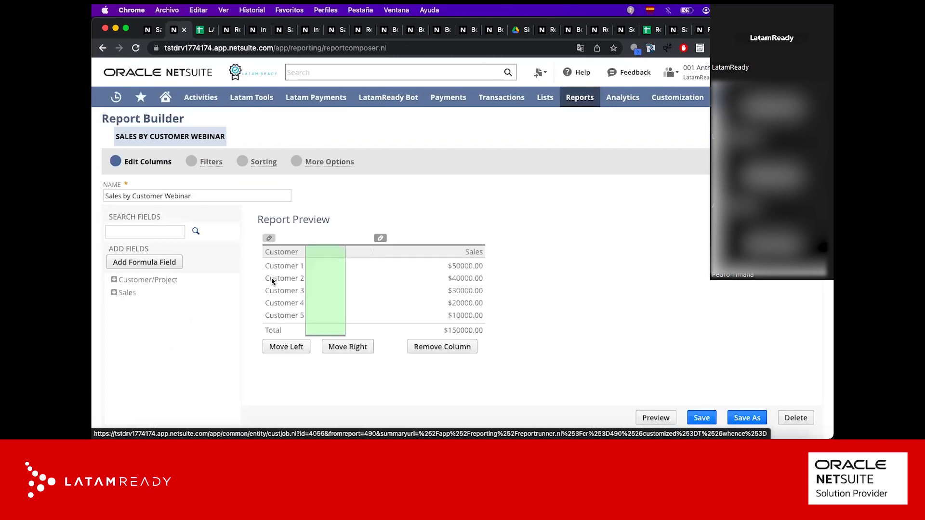
{"action": "left_click", "coordinate": [297, 164]}
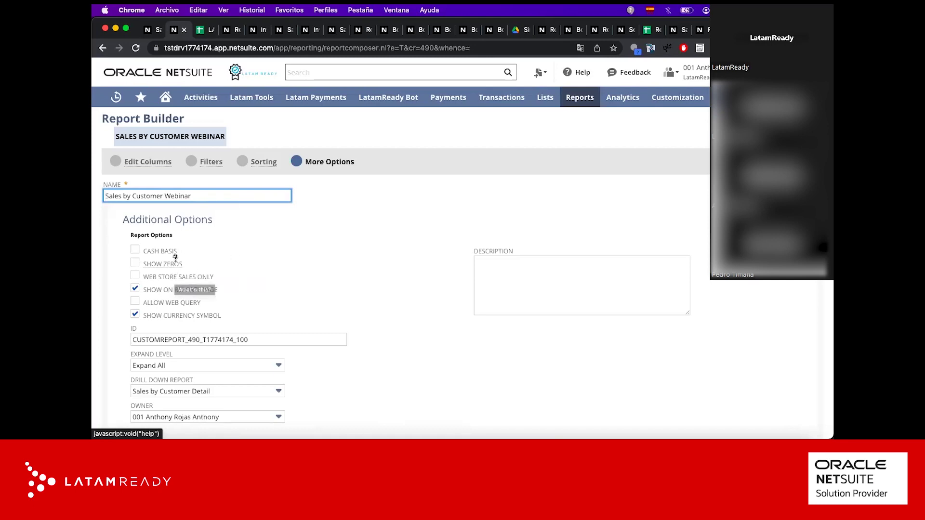
{"action": "scroll", "coordinate": [169, 288], "scroll_direction": "down", "scroll_amount": 1}
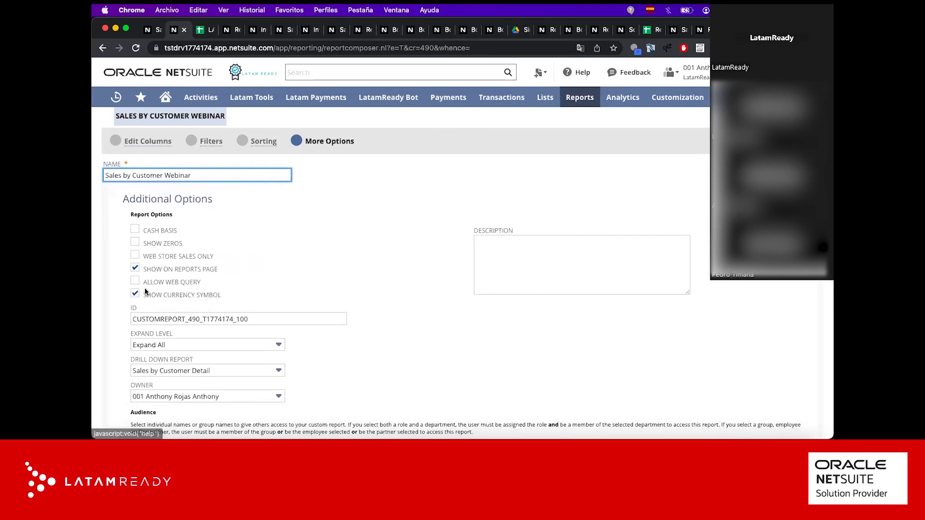
{"action": "scroll", "coordinate": [220, 281], "scroll_direction": "down", "scroll_amount": 5}
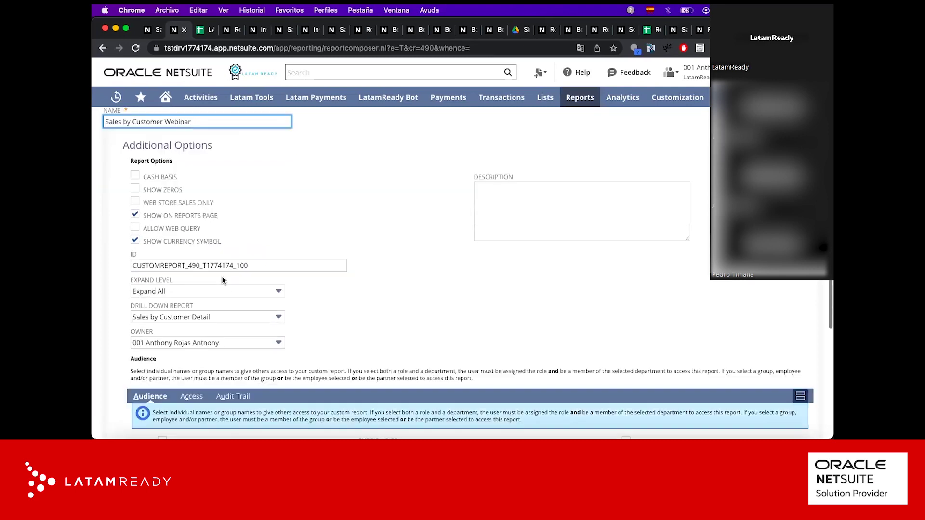
{"action": "scroll", "coordinate": [222, 278], "scroll_direction": "up", "scroll_amount": 2}
{"action": "scroll", "coordinate": [222, 279], "scroll_direction": "down", "scroll_amount": 2}
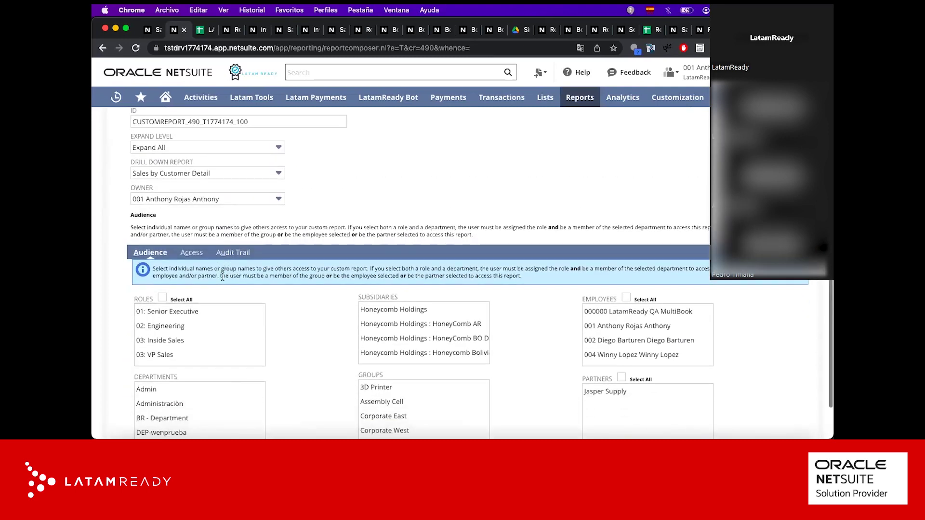
{"action": "scroll", "coordinate": [201, 289], "scroll_direction": "down", "scroll_amount": 1}
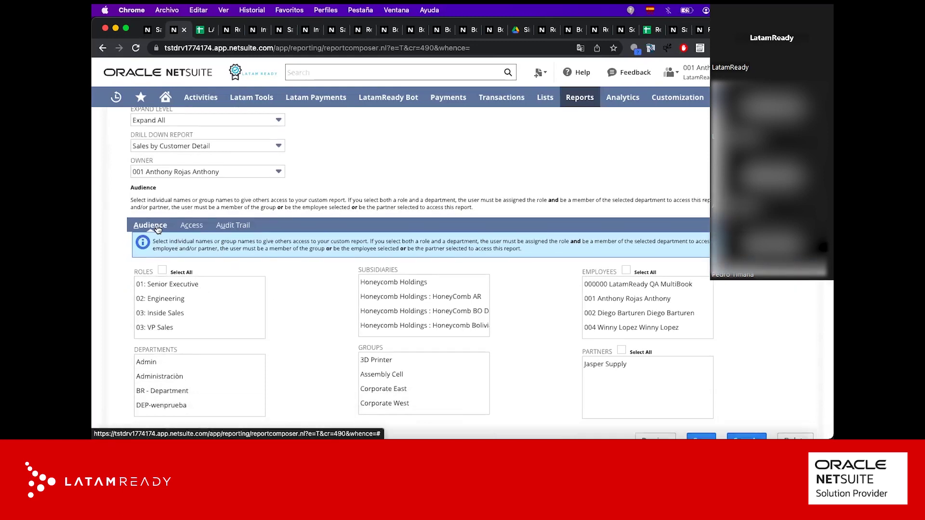
Step: Check the custom report's access and audience settings and return to editing its columns
{"action": "left_click", "coordinate": [197, 225]}
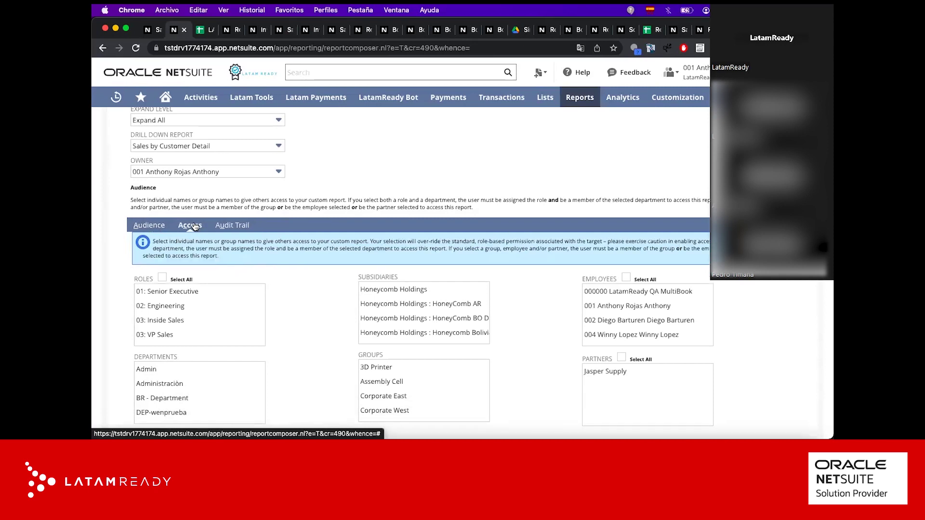
{"action": "left_click", "coordinate": [151, 225]}
{"action": "scroll", "coordinate": [287, 181], "scroll_direction": "up", "scroll_amount": 5}
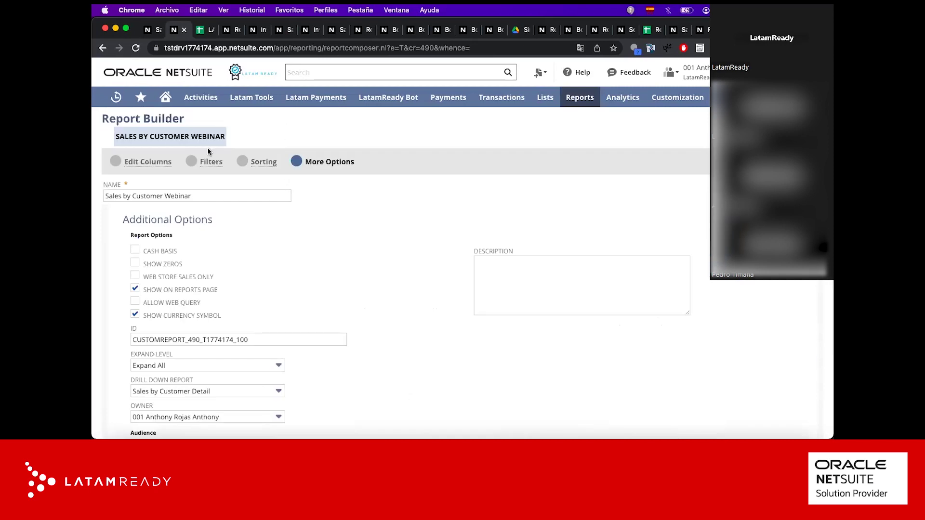
{"action": "left_click", "coordinate": [119, 163]}
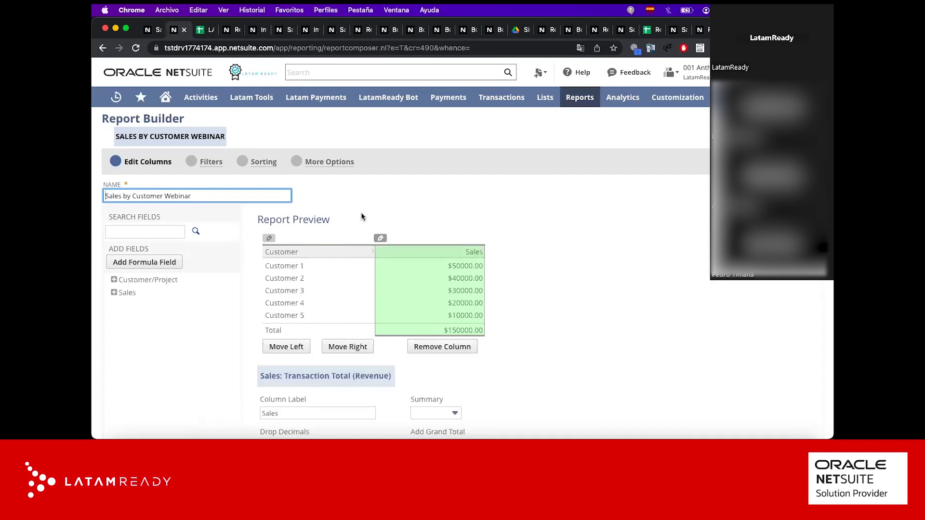
Step: Add a second Transaction Total (Revenue) column to the report from the Sales fields
{"action": "scroll", "coordinate": [362, 216], "scroll_direction": "down", "scroll_amount": 2}
{"action": "left_click", "coordinate": [114, 259]}
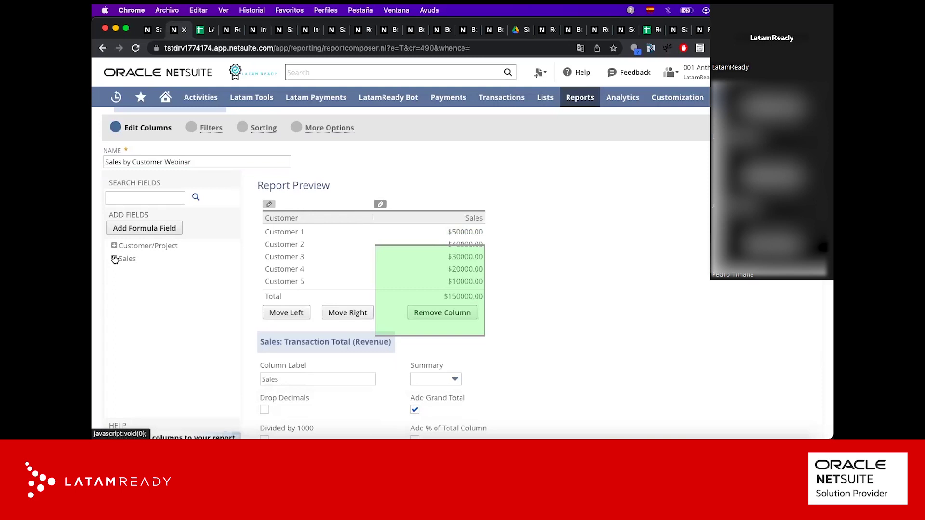
{"action": "scroll", "coordinate": [151, 311], "scroll_direction": "down", "scroll_amount": 1}
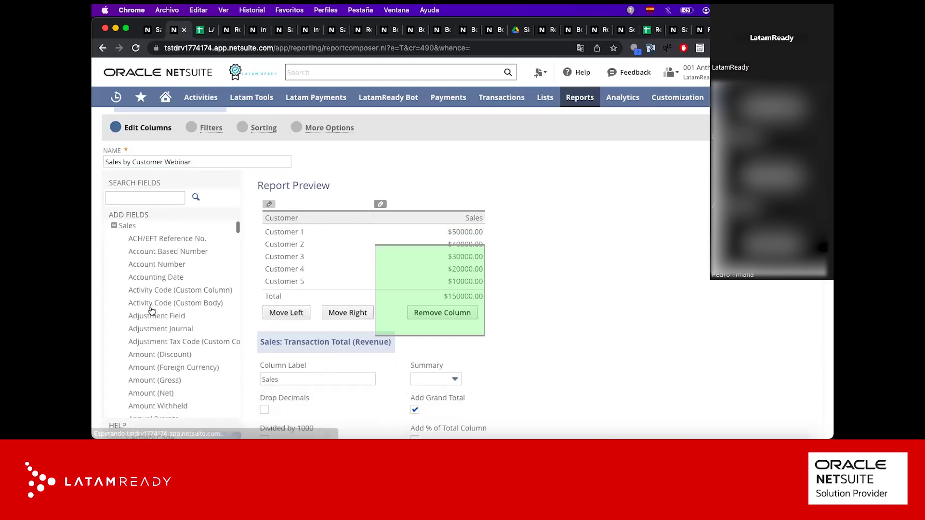
{"action": "key", "text": "super+f"}
{"action": "type", "text": "tra"}
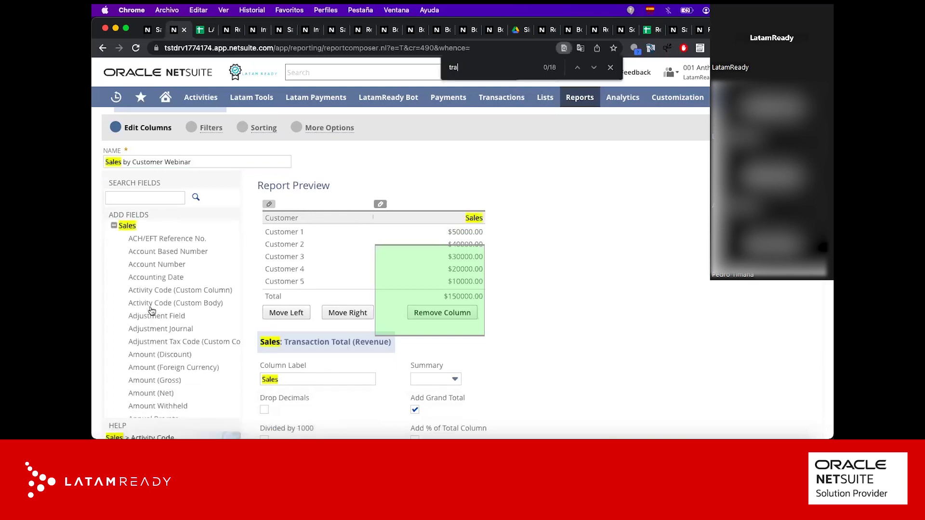
{"action": "type", "text": "nsaction toal"}
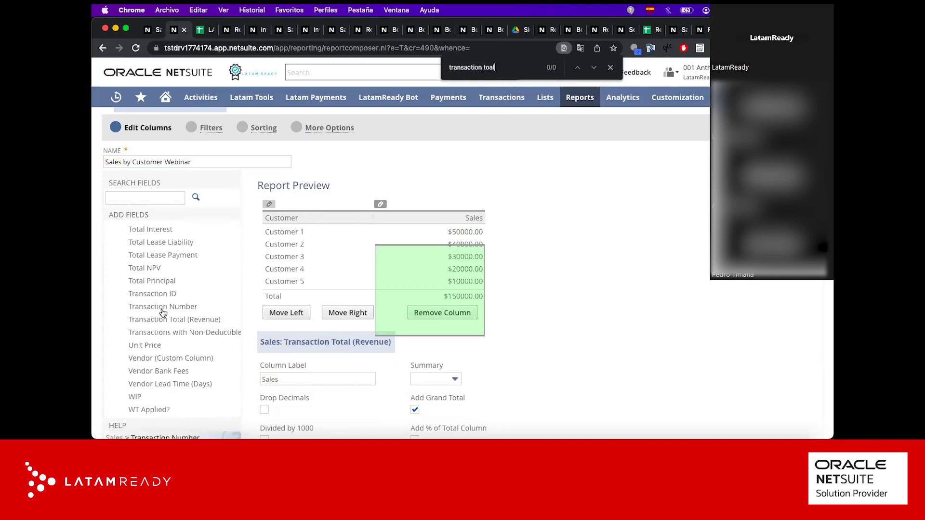
{"action": "left_click", "coordinate": [169, 319]}
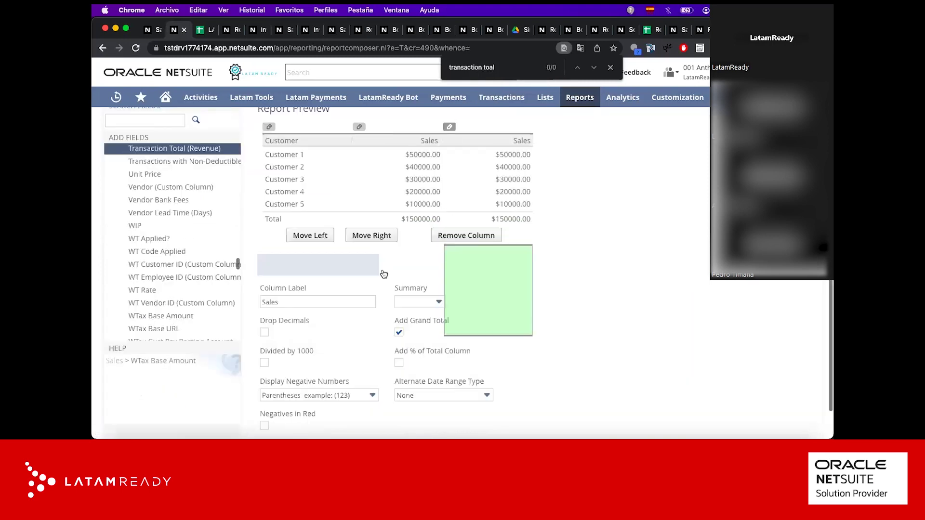
Step: Label the added column "Sales last year" and save the report, overwriting the existing version
{"action": "left_click", "coordinate": [290, 303]}
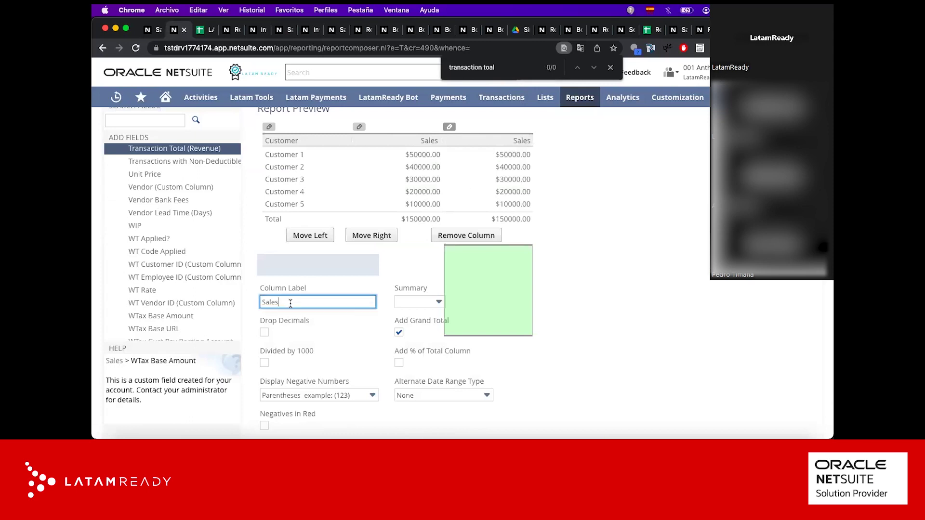
{"action": "type", "text": "last year"}
{"action": "left_click", "coordinate": [568, 225]}
{"action": "scroll", "coordinate": [568, 224], "scroll_direction": "up", "scroll_amount": 3}
{"action": "scroll", "coordinate": [439, 175], "scroll_direction": "down", "scroll_amount": 3}
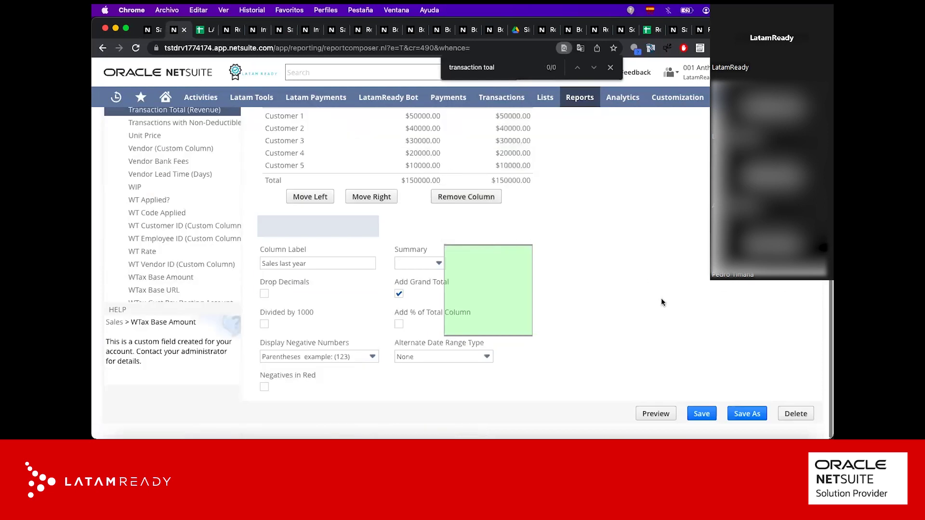
{"action": "left_click", "coordinate": [702, 414]}
{"action": "key", "text": "Return"}
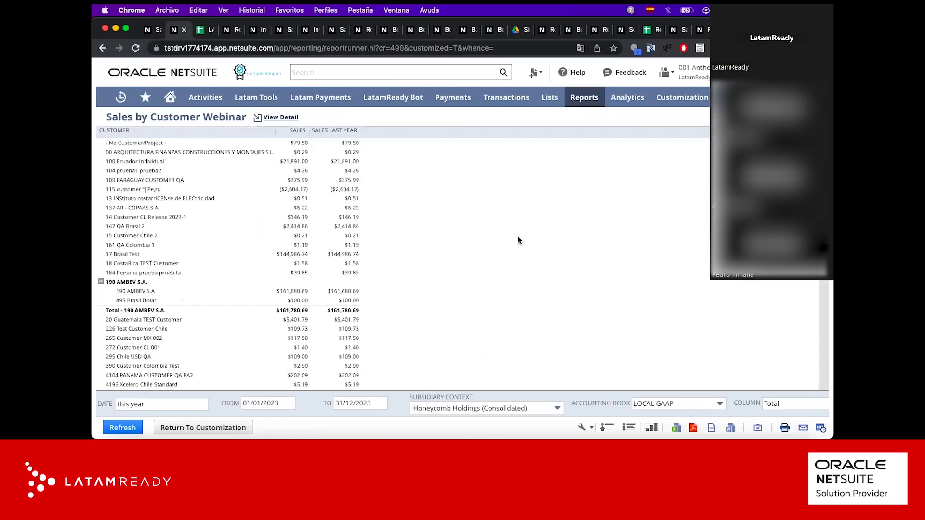
Step: Return to customizing the report and set the Sales column's alternate date range to "this rolling year", relative to report date
{"action": "left_click", "coordinate": [164, 424]}
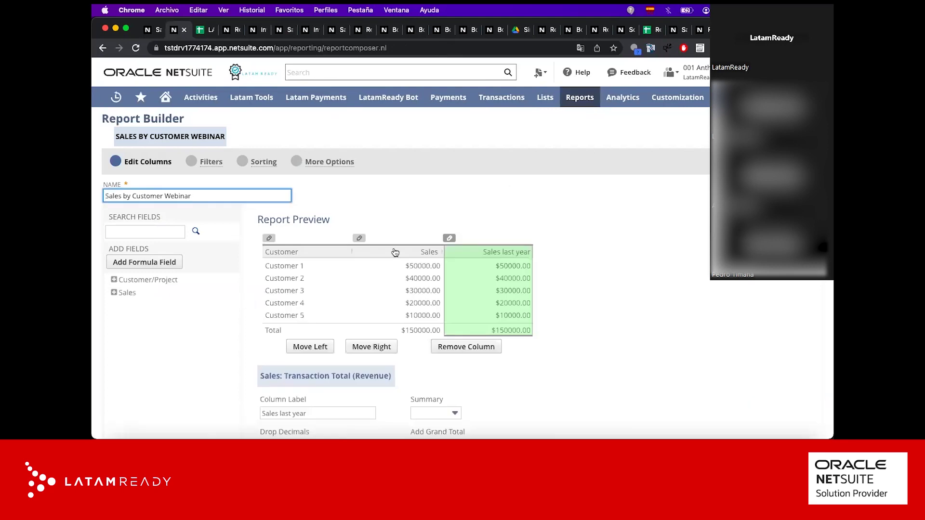
{"action": "scroll", "coordinate": [443, 238], "scroll_direction": "down", "scroll_amount": 1}
{"action": "left_click", "coordinate": [415, 246]}
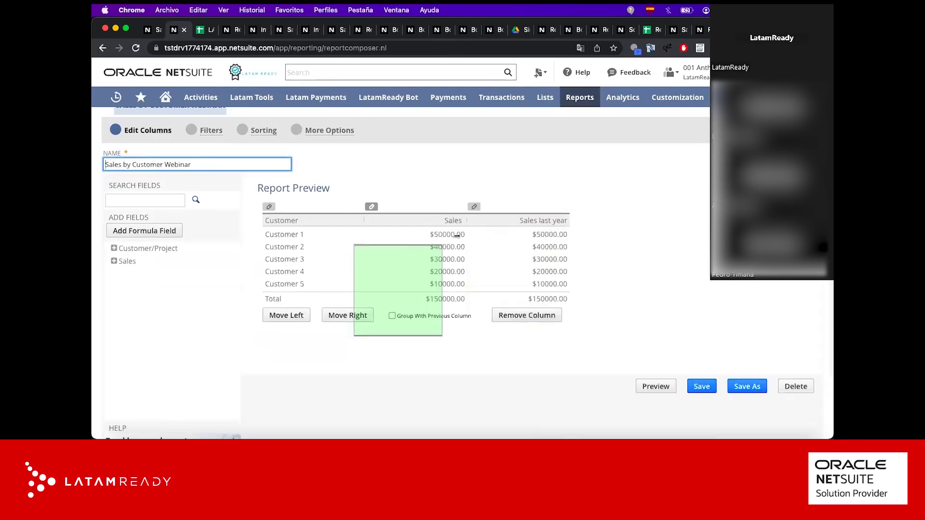
{"action": "scroll", "coordinate": [475, 234], "scroll_direction": "down", "scroll_amount": 3}
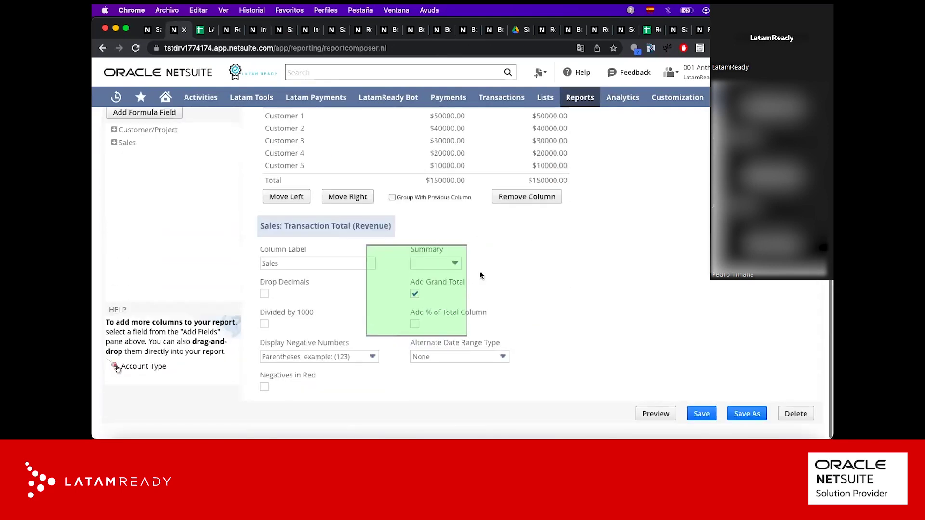
{"action": "left_click", "coordinate": [469, 356]}
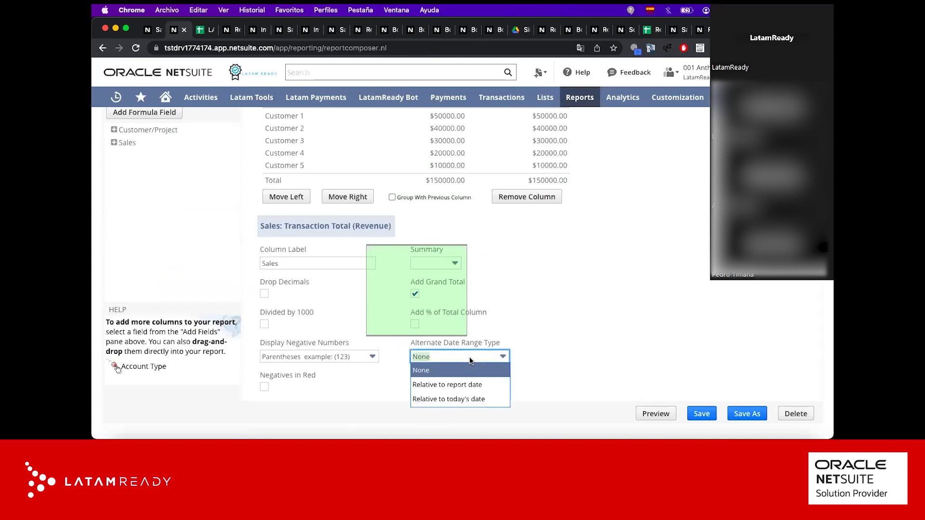
{"action": "left_click", "coordinate": [469, 384]}
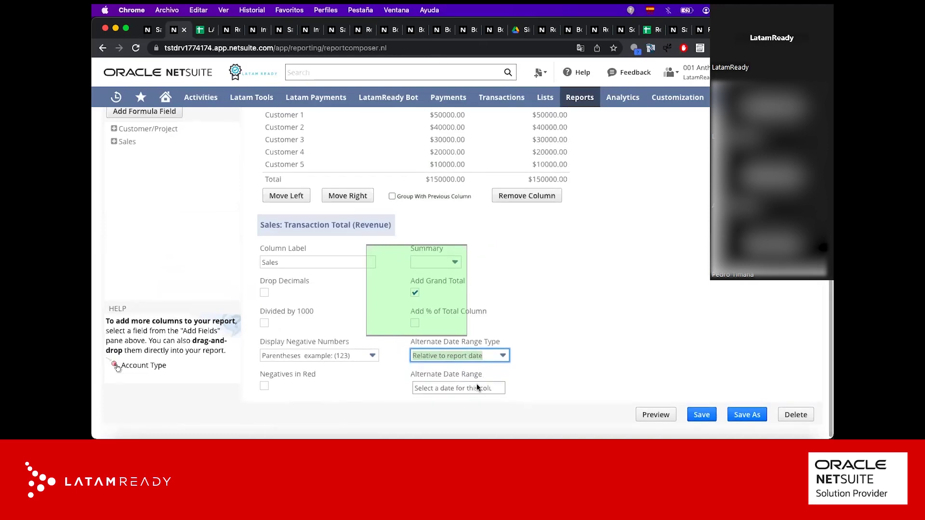
{"action": "left_click", "coordinate": [477, 388]}
{"action": "scroll", "coordinate": [476, 347], "scroll_direction": "down", "scroll_amount": 10}
{"action": "scroll", "coordinate": [476, 348], "scroll_direction": "down", "scroll_amount": 15}
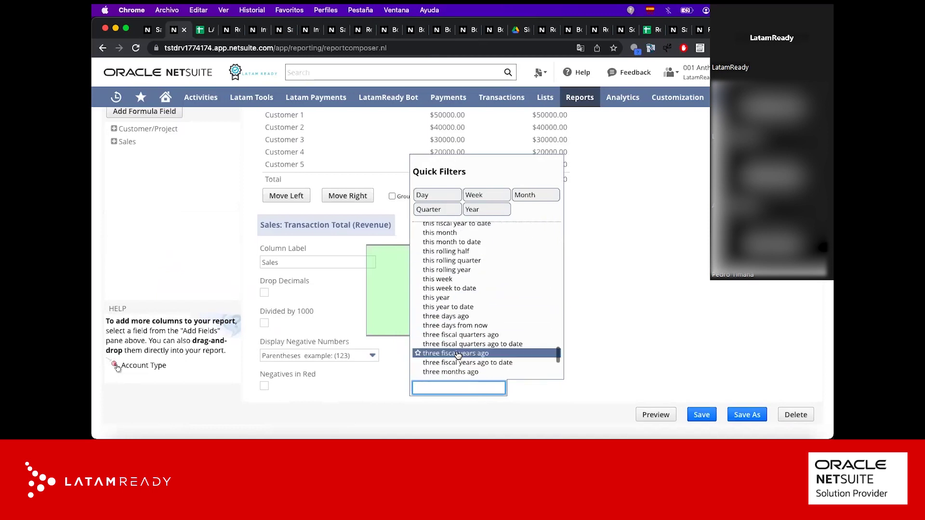
{"action": "left_click", "coordinate": [458, 270]}
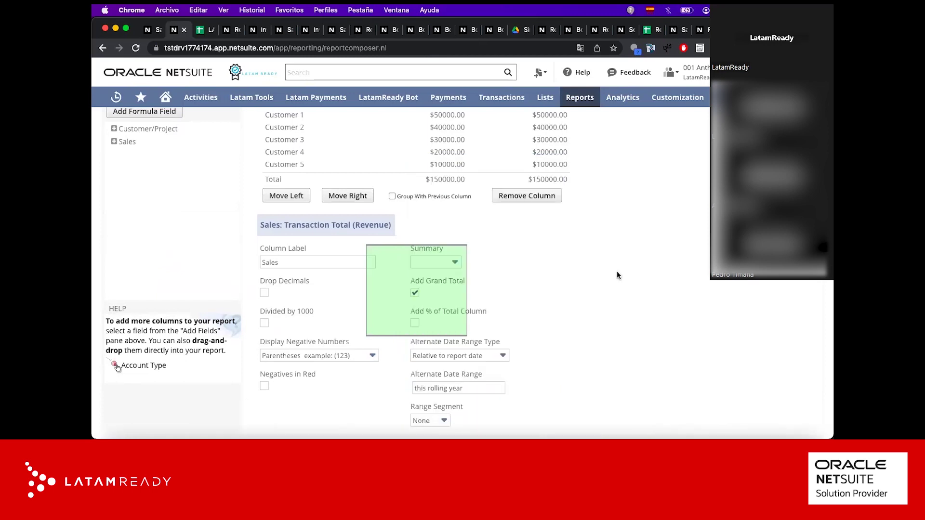
Step: Set the Sales last year column's alternate date range to "last year", relative to report date
{"action": "scroll", "coordinate": [617, 274], "scroll_direction": "down", "scroll_amount": 2}
{"action": "scroll", "coordinate": [617, 274], "scroll_direction": "up", "scroll_amount": 5}
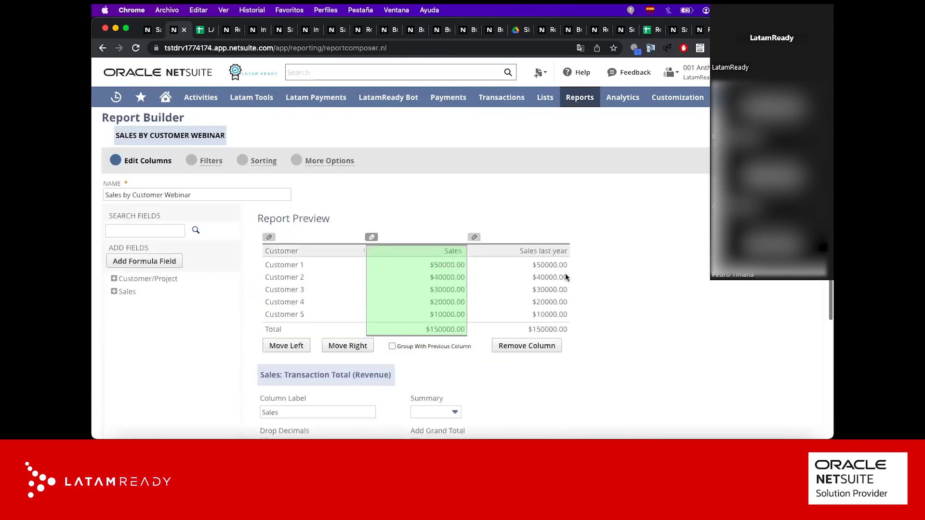
{"action": "left_click", "coordinate": [544, 274]}
{"action": "scroll", "coordinate": [545, 273], "scroll_direction": "down", "scroll_amount": 3}
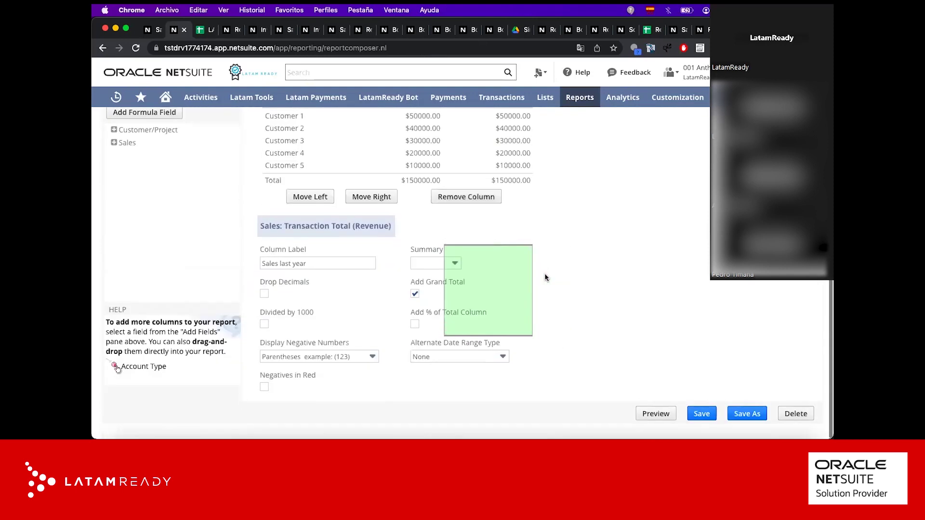
{"action": "left_click", "coordinate": [487, 357]}
{"action": "left_click", "coordinate": [462, 382]}
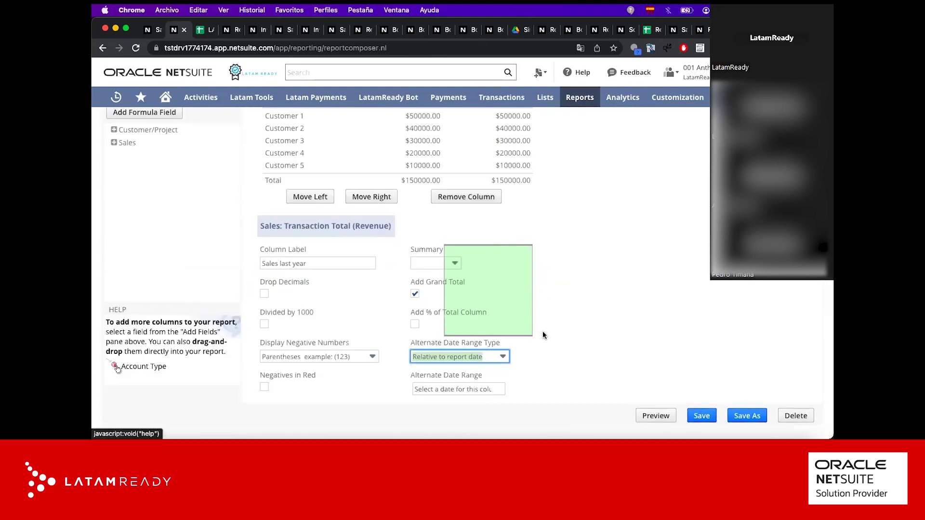
{"action": "left_click", "coordinate": [480, 387]}
{"action": "scroll", "coordinate": [481, 303], "scroll_direction": "down", "scroll_amount": 5}
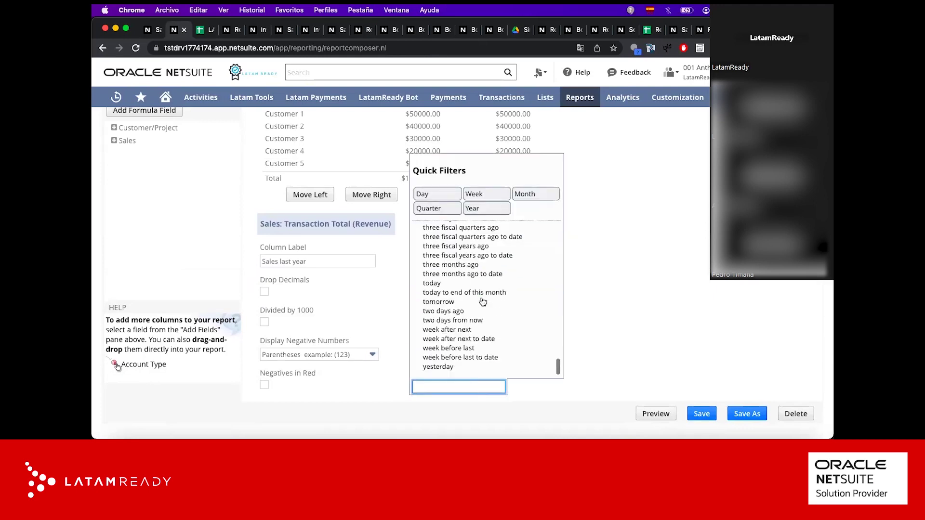
{"action": "scroll", "coordinate": [483, 302], "scroll_direction": "up", "scroll_amount": 3}
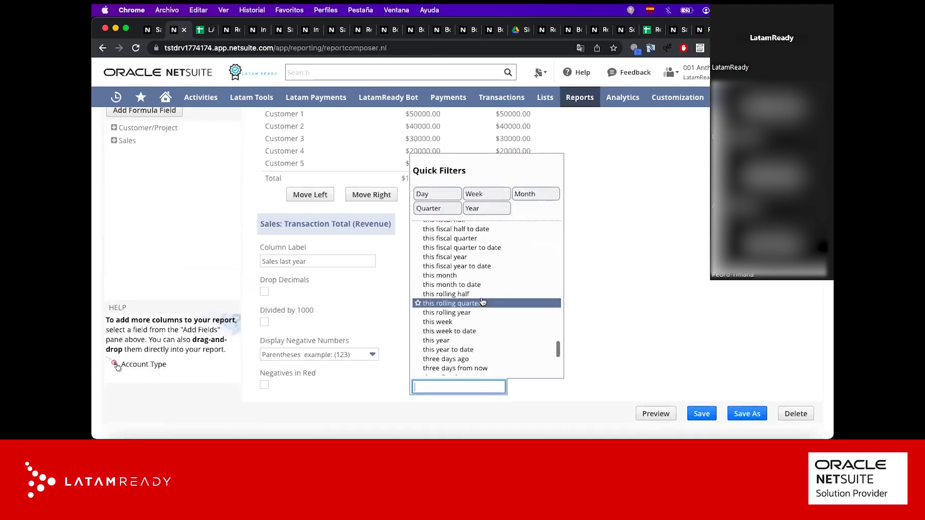
{"action": "scroll", "coordinate": [482, 303], "scroll_direction": "up", "scroll_amount": 5}
{"action": "scroll", "coordinate": [481, 302], "scroll_direction": "up", "scroll_amount": 5}
{"action": "left_click", "coordinate": [474, 299]}
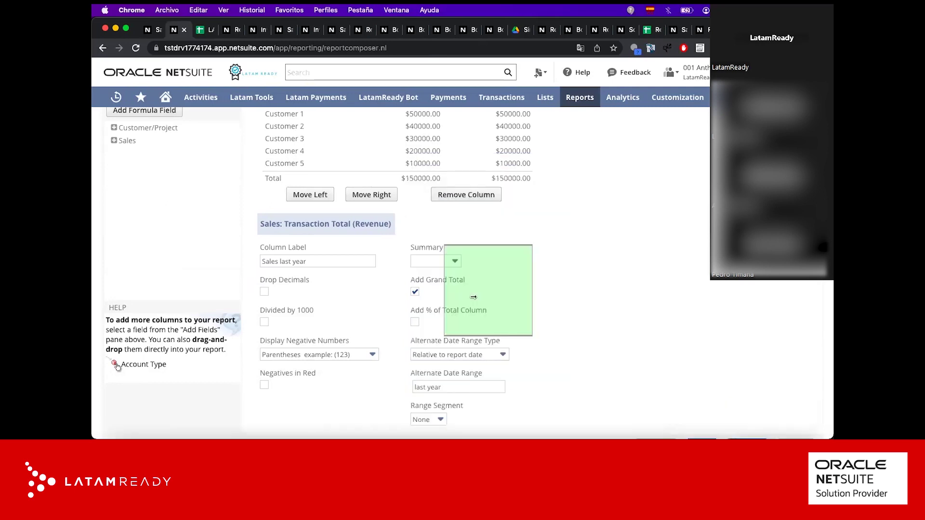
Step: Save the Sales by Customer Webinar report with the column date ranges, overwriting the existing version
{"action": "scroll", "coordinate": [667, 318], "scroll_direction": "down", "scroll_amount": 1}
{"action": "left_click", "coordinate": [702, 414]}
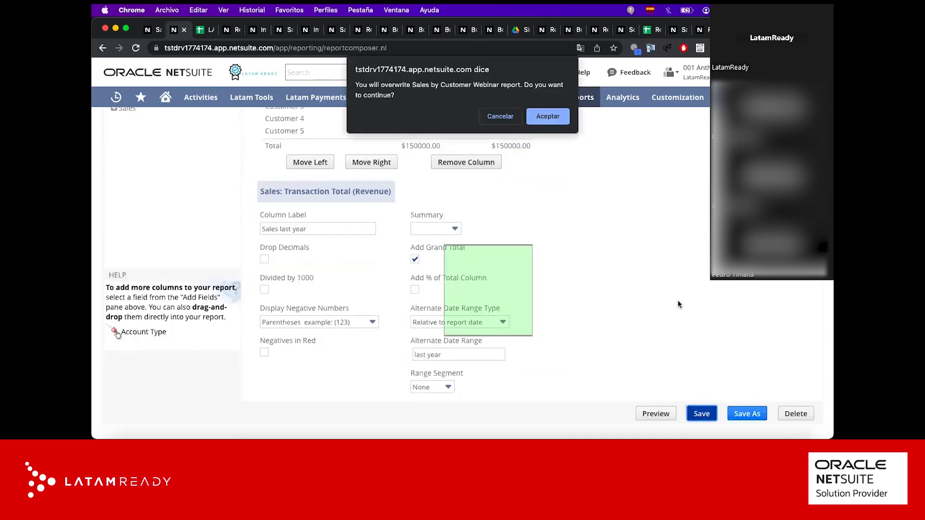
{"action": "key", "text": "Return"}
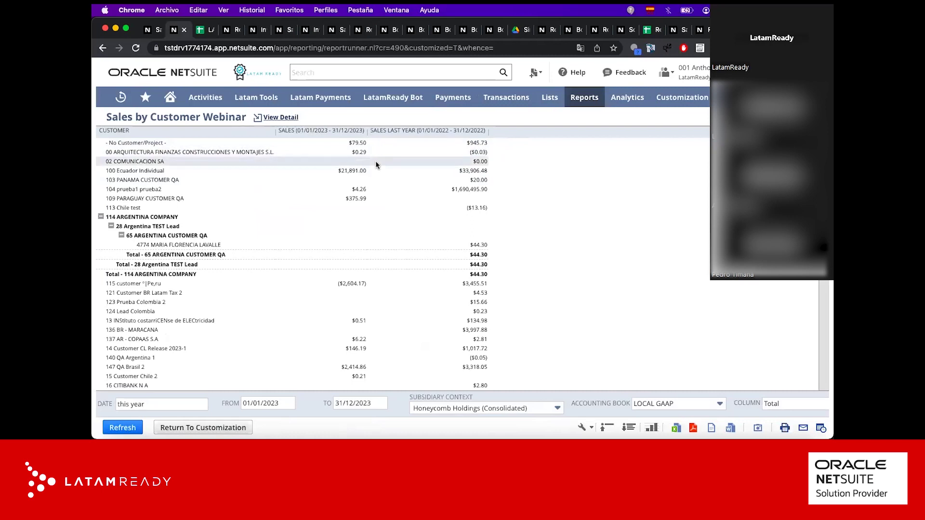
Step: Return to customization and add a formula field of type Difference x-y, with x as Sales and y as Sales last year
{"action": "left_click", "coordinate": [168, 427]}
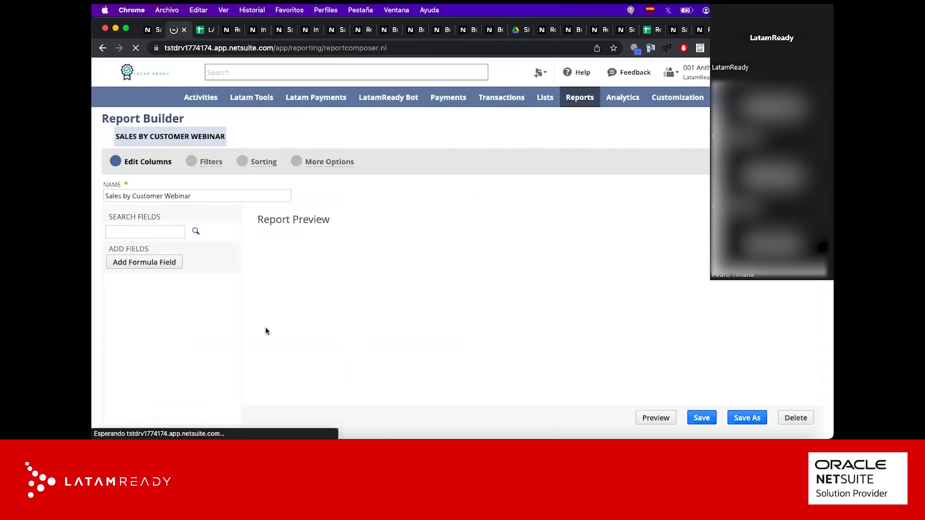
{"action": "left_click", "coordinate": [161, 264]}
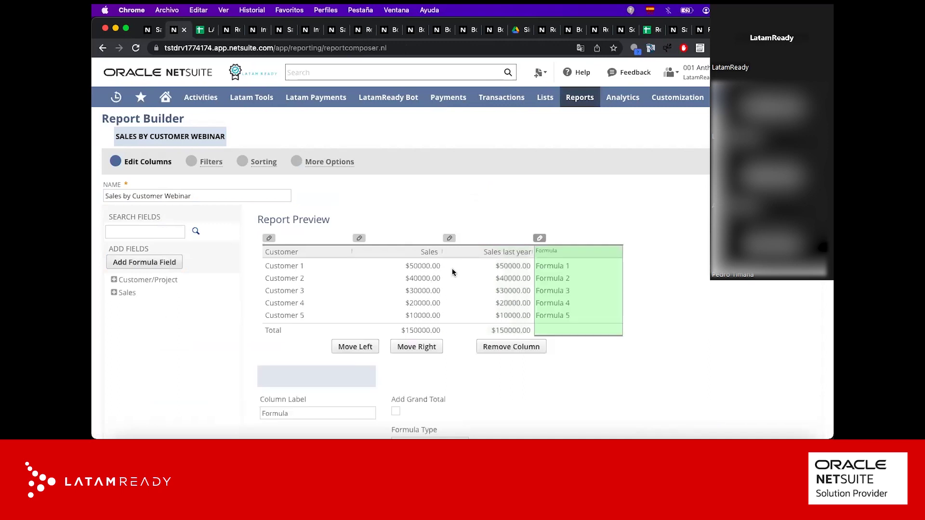
{"action": "scroll", "coordinate": [452, 269], "scroll_direction": "down", "scroll_amount": 2}
{"action": "scroll", "coordinate": [452, 272], "scroll_direction": "down", "scroll_amount": 4}
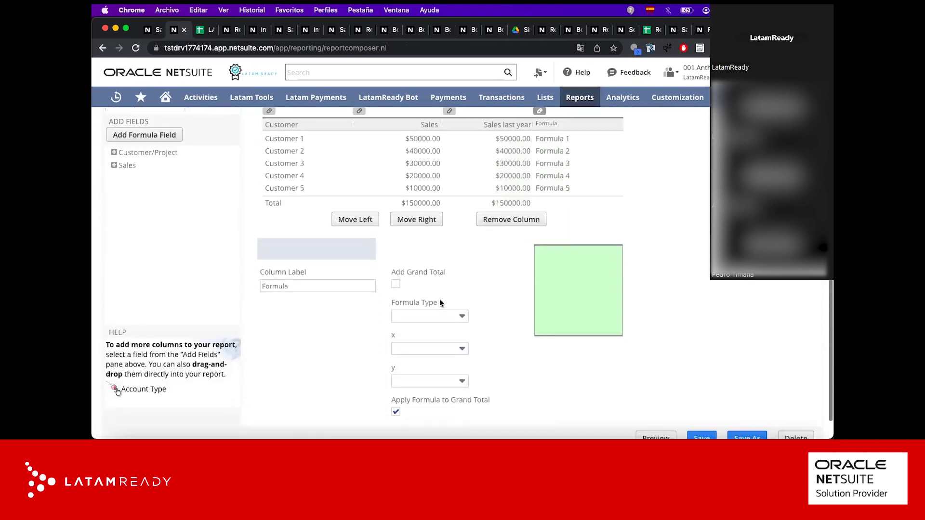
{"action": "left_click", "coordinate": [431, 319]}
{"action": "left_click", "coordinate": [407, 359]}
{"action": "scroll", "coordinate": [490, 339], "scroll_direction": "down", "scroll_amount": 1}
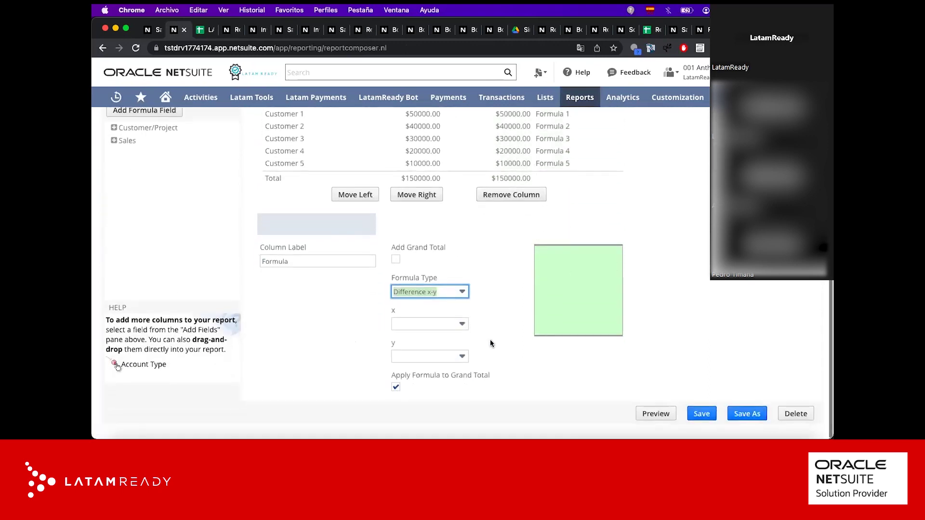
{"action": "left_click", "coordinate": [437, 324]}
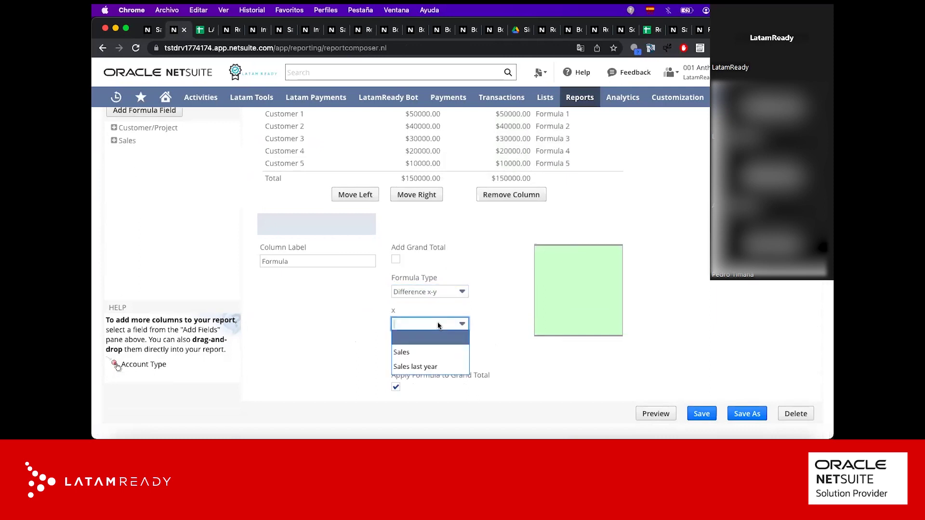
{"action": "left_click", "coordinate": [435, 350]}
{"action": "left_click", "coordinate": [427, 353]}
{"action": "left_click", "coordinate": [424, 397]}
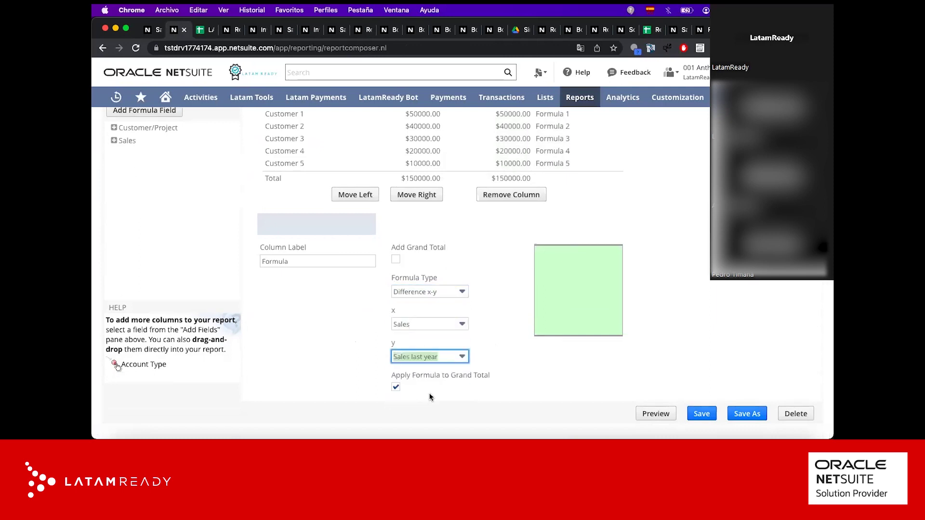
Step: Save the report with the formula column, overwriting the existing version, and look through the customer results
{"action": "left_click", "coordinate": [703, 414]}
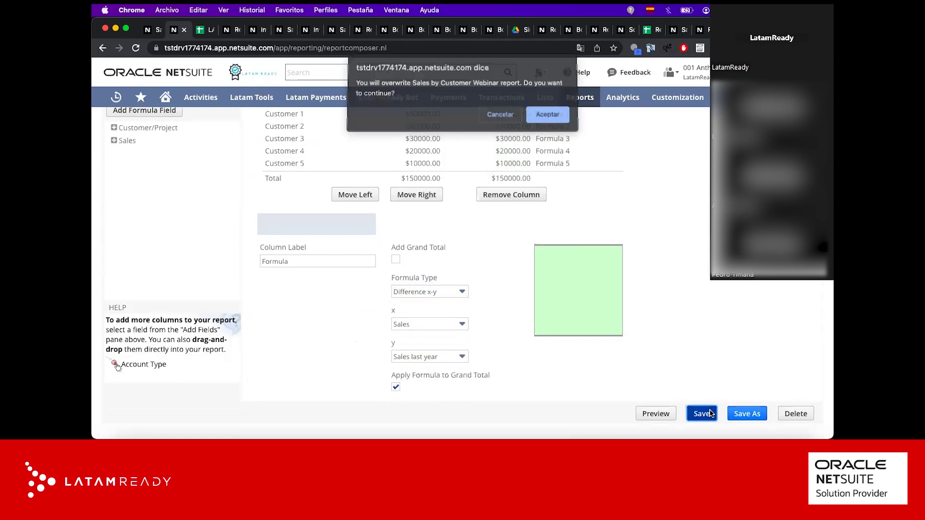
{"action": "key", "text": "Return"}
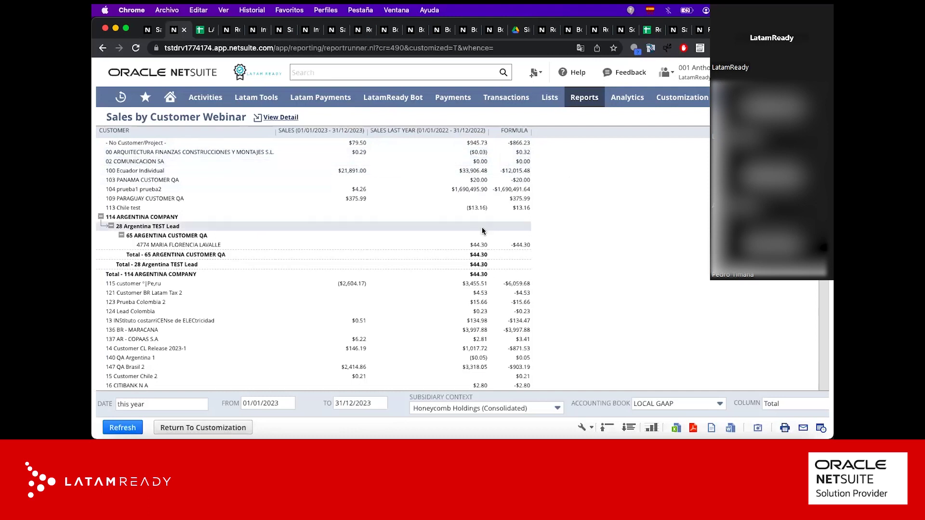
{"action": "scroll", "coordinate": [482, 227], "scroll_direction": "down", "scroll_amount": 20}
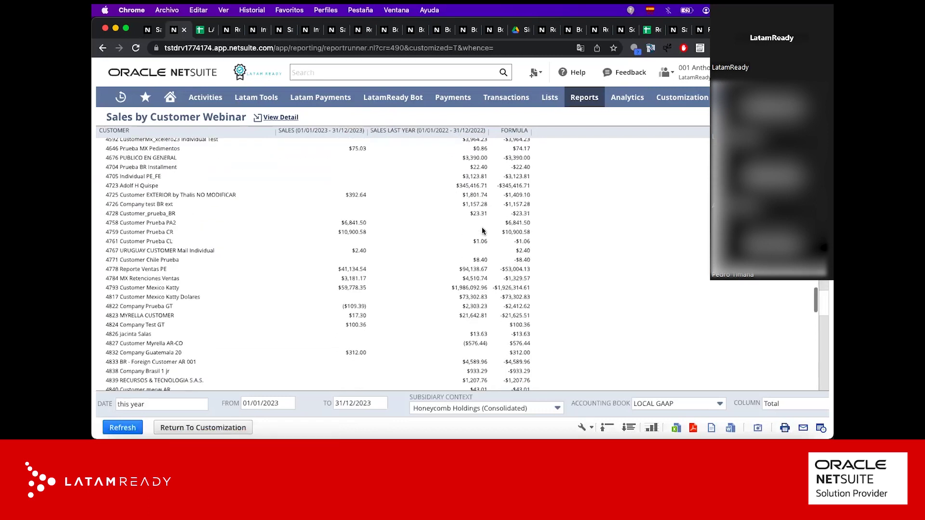
{"action": "scroll", "coordinate": [482, 231], "scroll_direction": "down", "scroll_amount": 15}
{"action": "scroll", "coordinate": [482, 232], "scroll_direction": "up", "scroll_amount": 5}
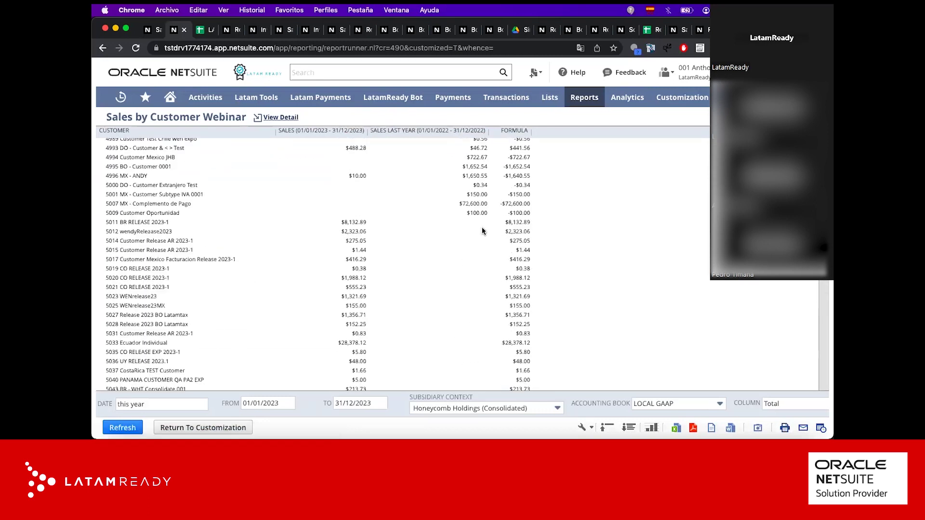
{"action": "scroll", "coordinate": [483, 230], "scroll_direction": "up", "scroll_amount": 20}
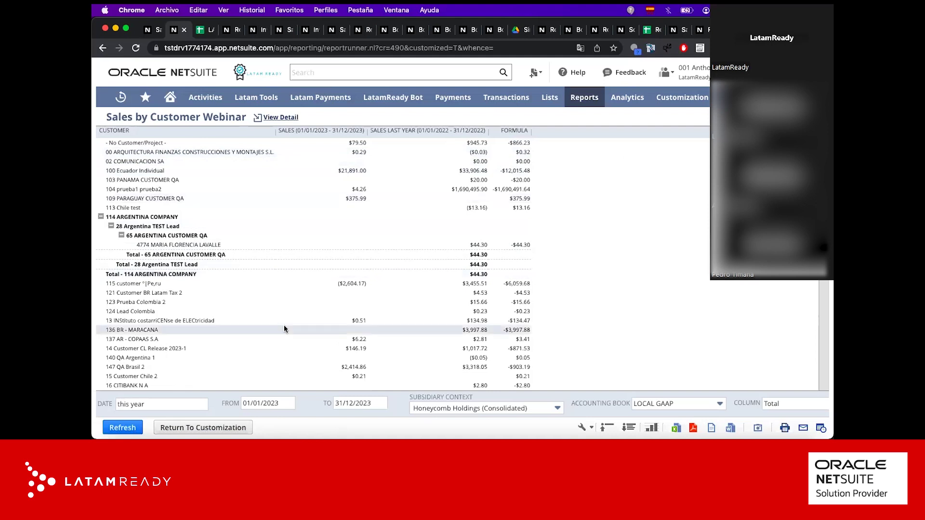
Step: Set the report date to "last year" and refresh the Sales by Customer Webinar report
{"action": "left_click", "coordinate": [184, 405]}
{"action": "scroll", "coordinate": [194, 356], "scroll_direction": "down", "scroll_amount": 5}
{"action": "scroll", "coordinate": [194, 356], "scroll_direction": "down", "scroll_amount": 5}
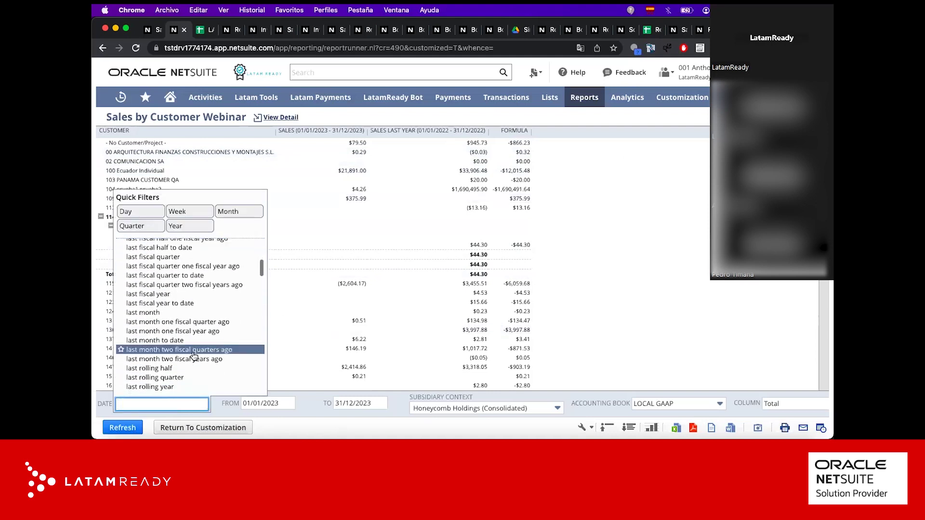
{"action": "scroll", "coordinate": [195, 357], "scroll_direction": "down", "scroll_amount": 4}
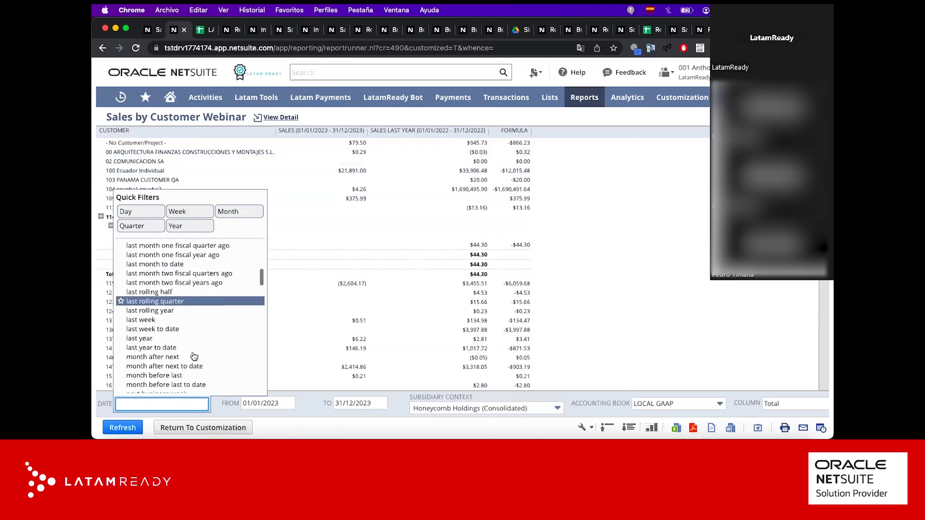
{"action": "left_click", "coordinate": [144, 319]}
{"action": "left_click", "coordinate": [123, 427]}
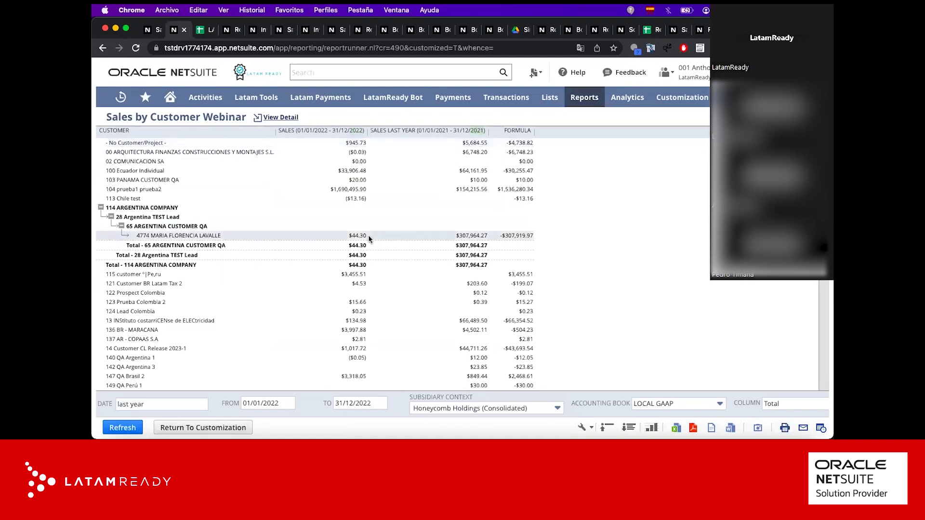
Step: Return to customization, review the Formula and Sales column settings, and save the report over the existing version
{"action": "left_click", "coordinate": [157, 432]}
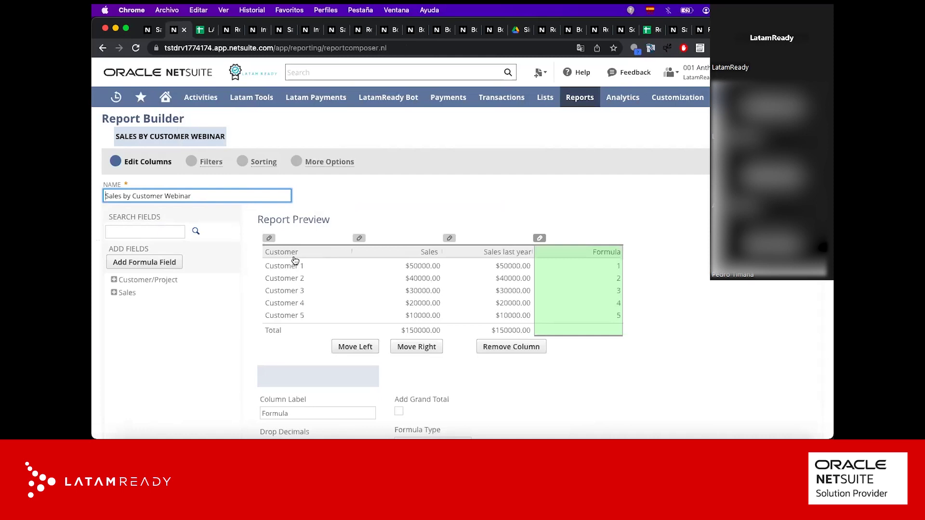
{"action": "scroll", "coordinate": [295, 260], "scroll_direction": "down", "scroll_amount": 5}
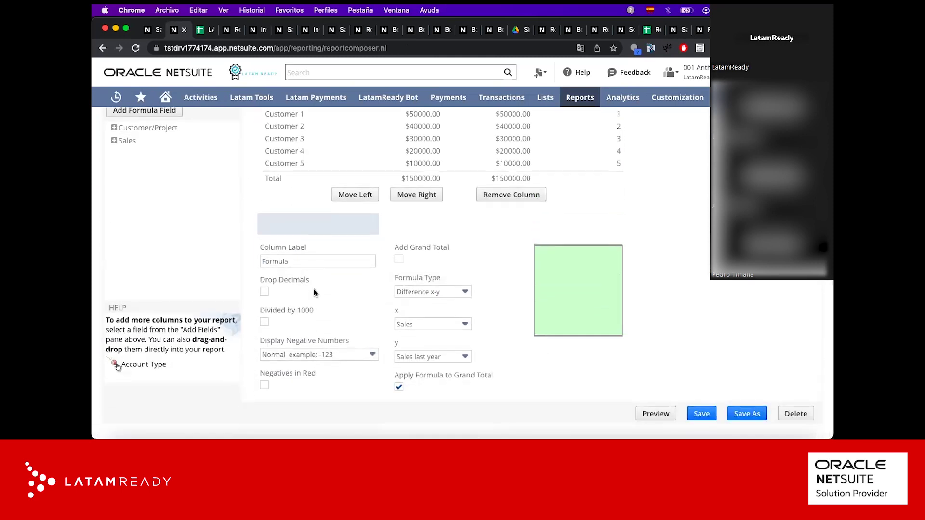
{"action": "scroll", "coordinate": [362, 259], "scroll_direction": "up", "scroll_amount": 5}
{"action": "left_click", "coordinate": [409, 276]}
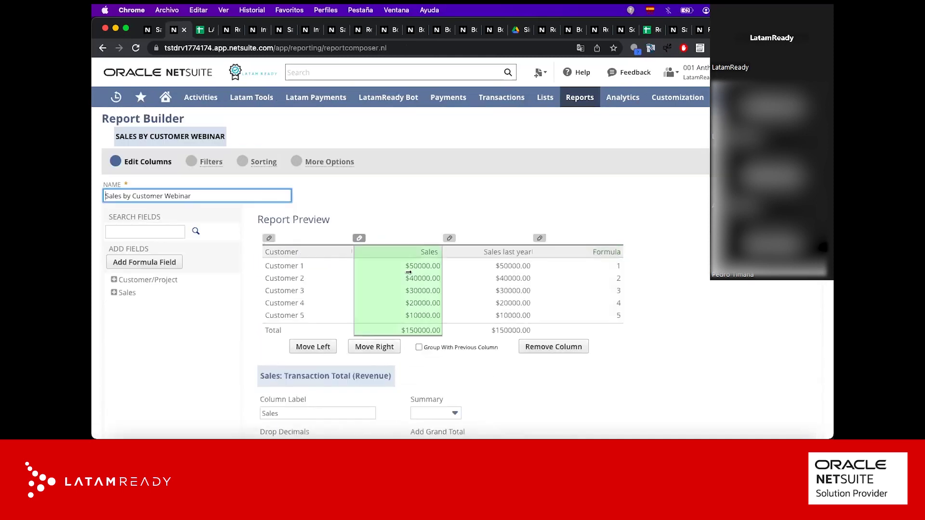
{"action": "scroll", "coordinate": [427, 278], "scroll_direction": "down", "scroll_amount": 5}
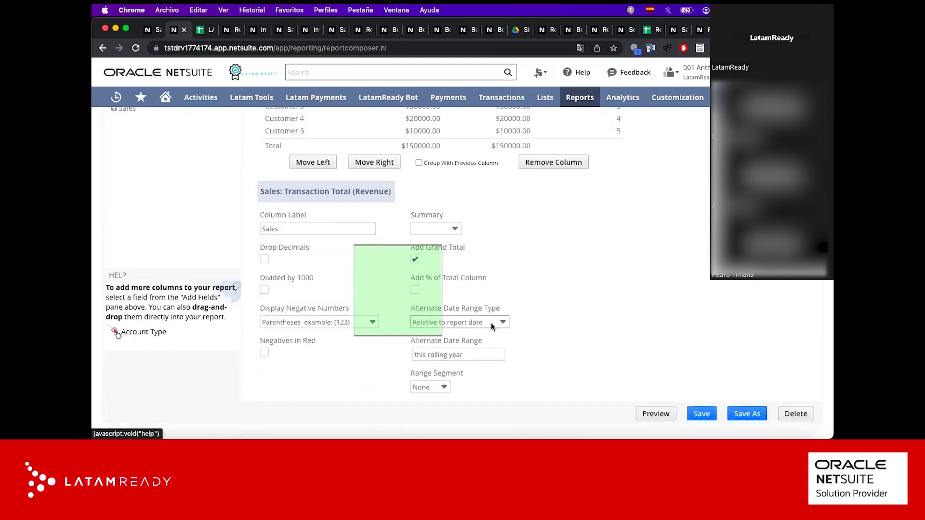
{"action": "left_click", "coordinate": [491, 322]}
{"action": "left_click", "coordinate": [483, 351]}
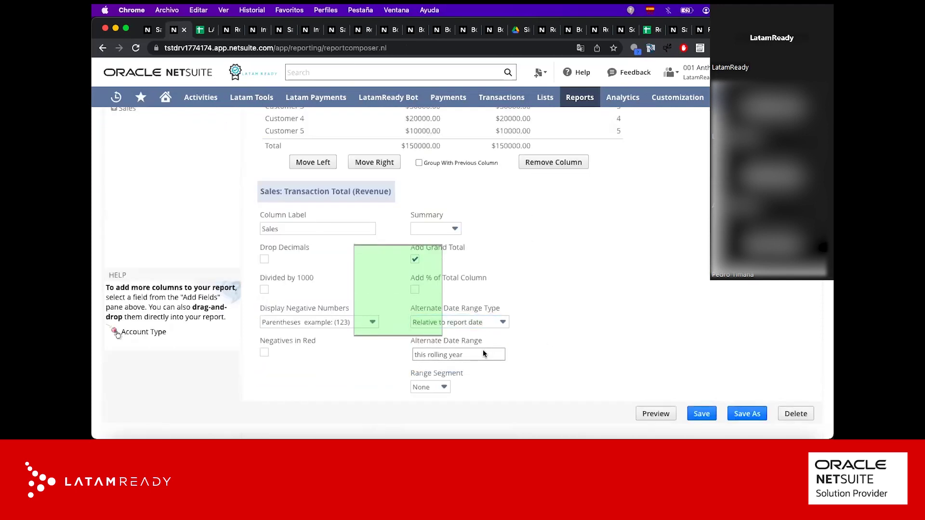
{"action": "left_click", "coordinate": [694, 413]}
{"action": "key", "text": "Return"}
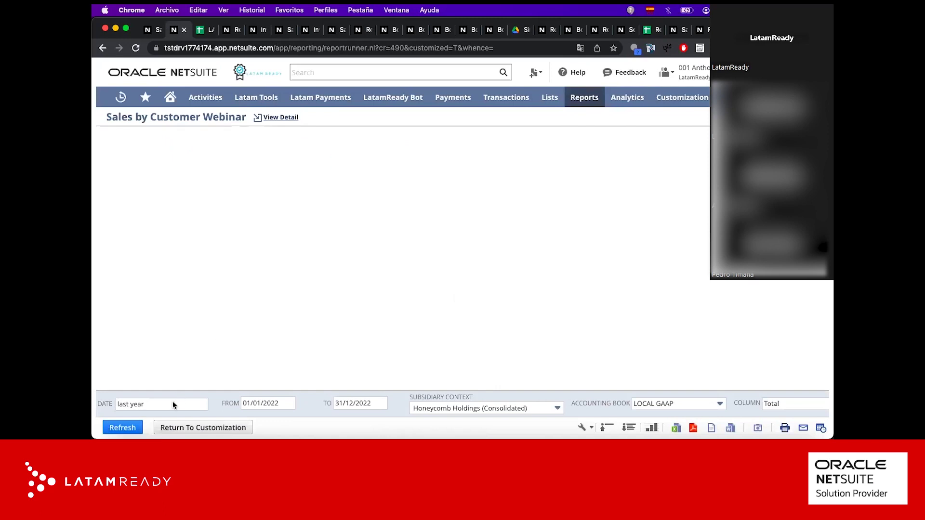
Step: Set the report date to "this fiscal year" and refresh the results
{"action": "left_click", "coordinate": [179, 408]}
{"action": "scroll", "coordinate": [186, 347], "scroll_direction": "down", "scroll_amount": 5}
{"action": "scroll", "coordinate": [186, 347], "scroll_direction": "up", "scroll_amount": 4}
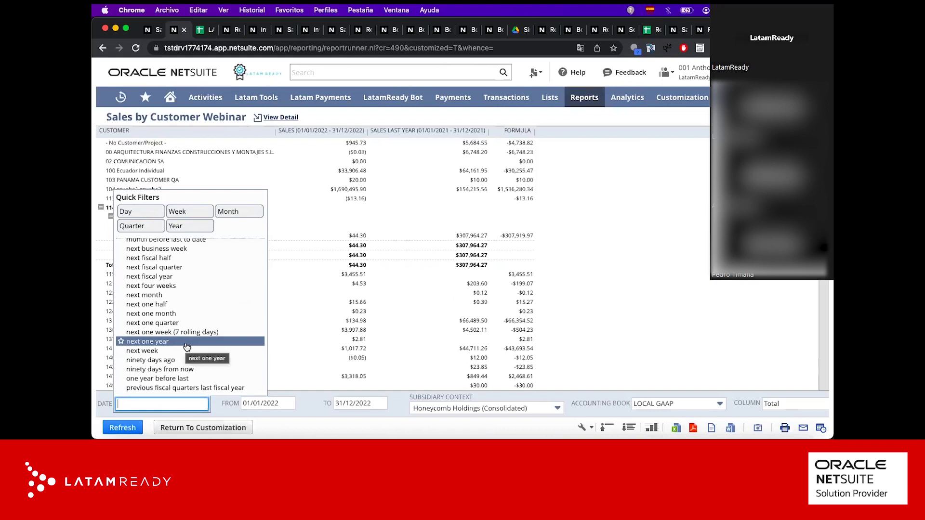
{"action": "scroll", "coordinate": [186, 347], "scroll_direction": "down", "scroll_amount": 8}
{"action": "scroll", "coordinate": [186, 347], "scroll_direction": "down", "scroll_amount": 10}
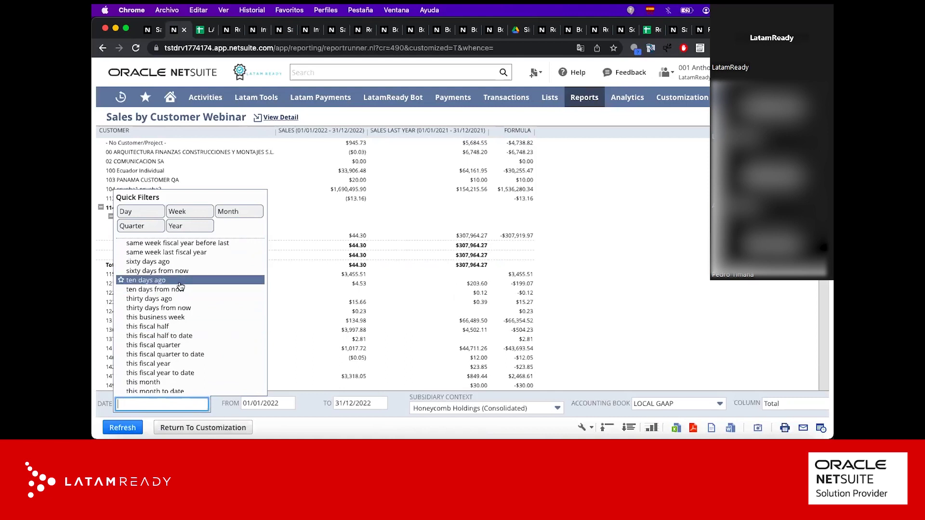
{"action": "scroll", "coordinate": [171, 333], "scroll_direction": "down", "scroll_amount": 3}
{"action": "left_click", "coordinate": [158, 328]}
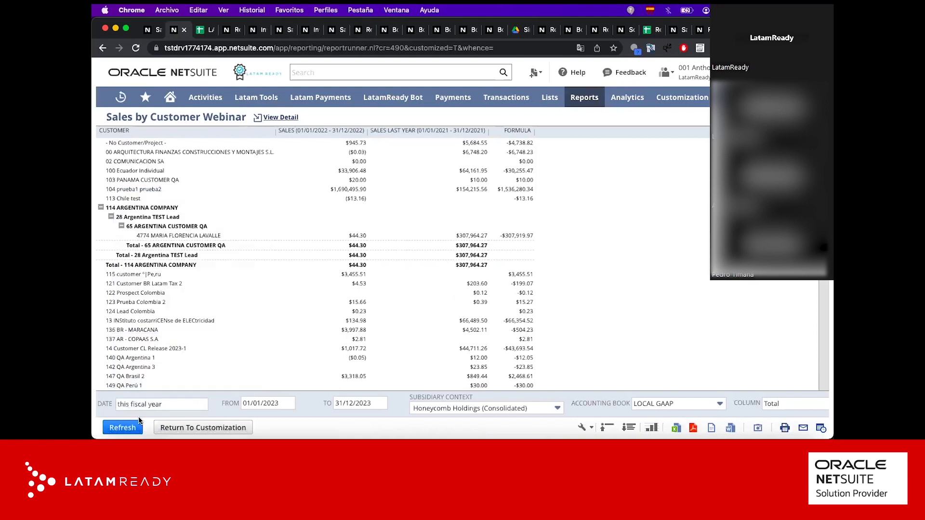
{"action": "left_click", "coordinate": [129, 429]}
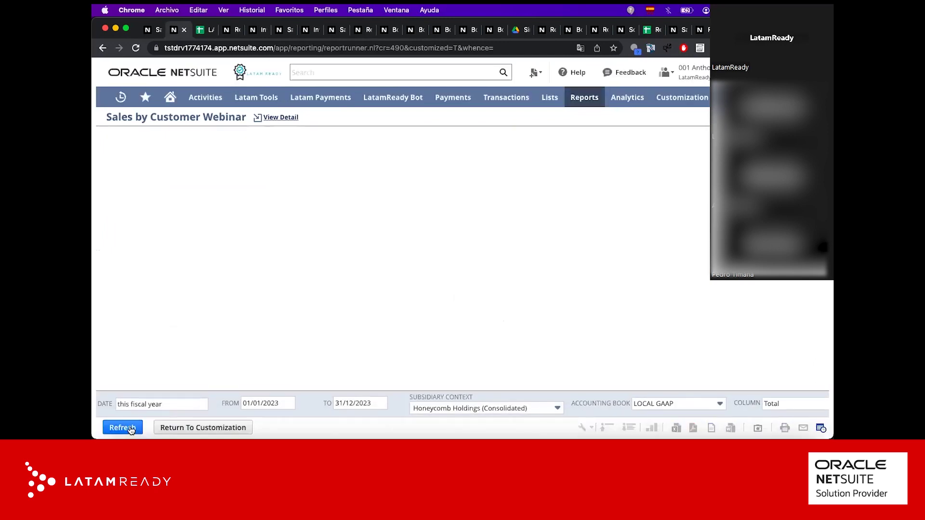
Step: Return to customization and set the Sales column's alternate date range to "this month"
{"action": "left_click", "coordinate": [162, 428]}
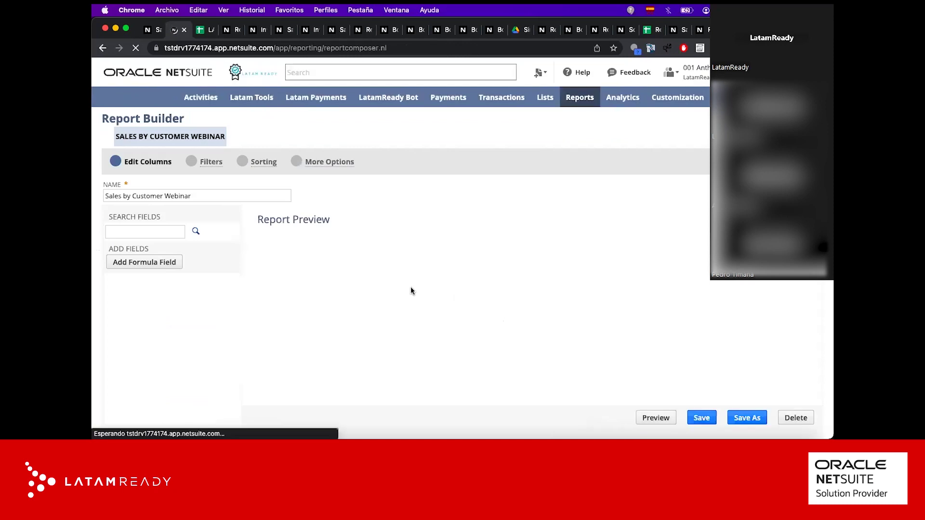
{"action": "left_click", "coordinate": [410, 287]}
{"action": "scroll", "coordinate": [466, 167], "scroll_direction": "down", "scroll_amount": 3}
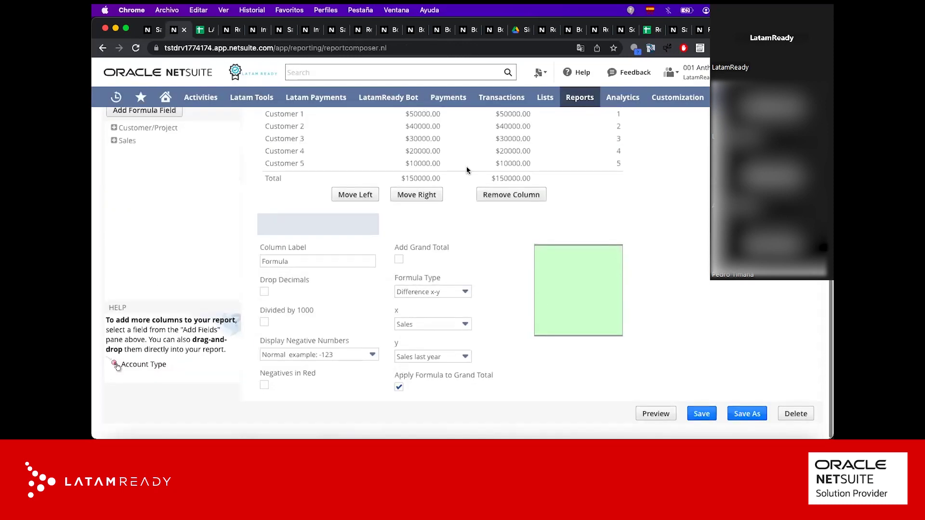
{"action": "scroll", "coordinate": [443, 226], "scroll_direction": "down", "scroll_amount": 1}
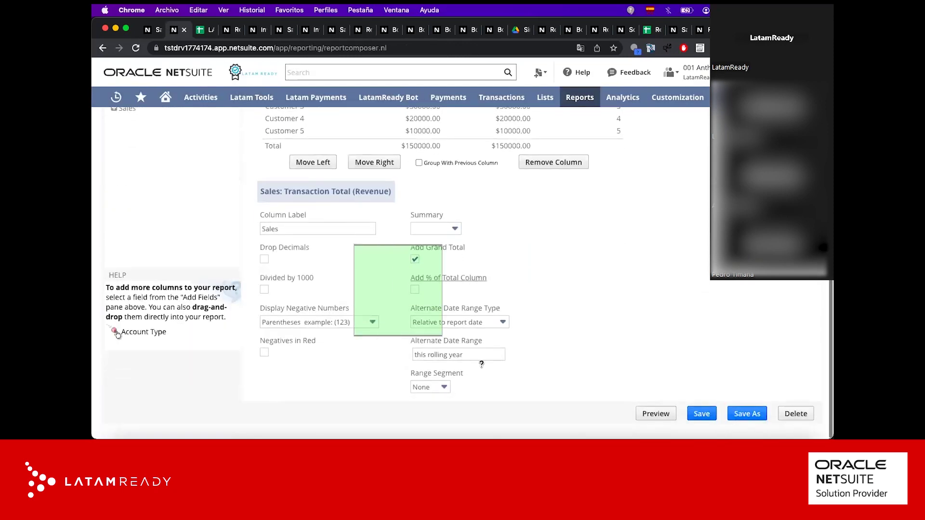
{"action": "left_click", "coordinate": [503, 355]}
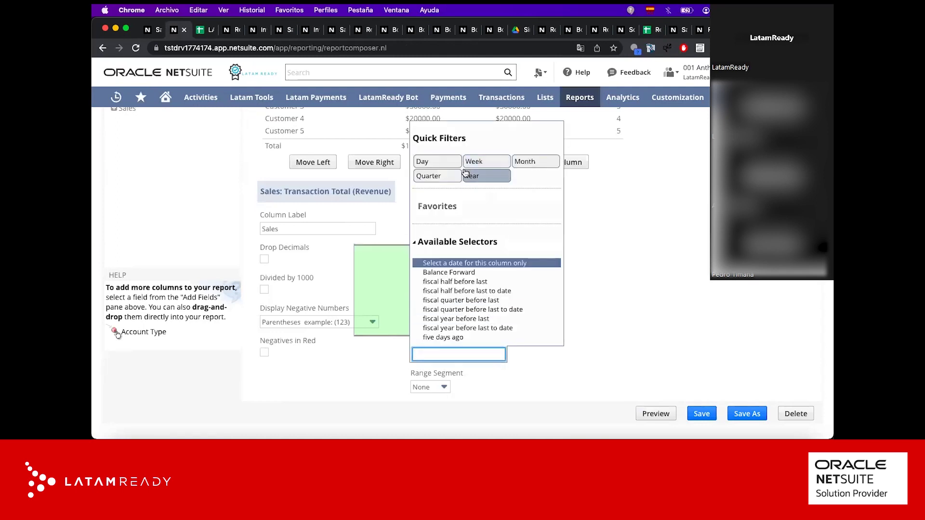
{"action": "left_click", "coordinate": [520, 164]}
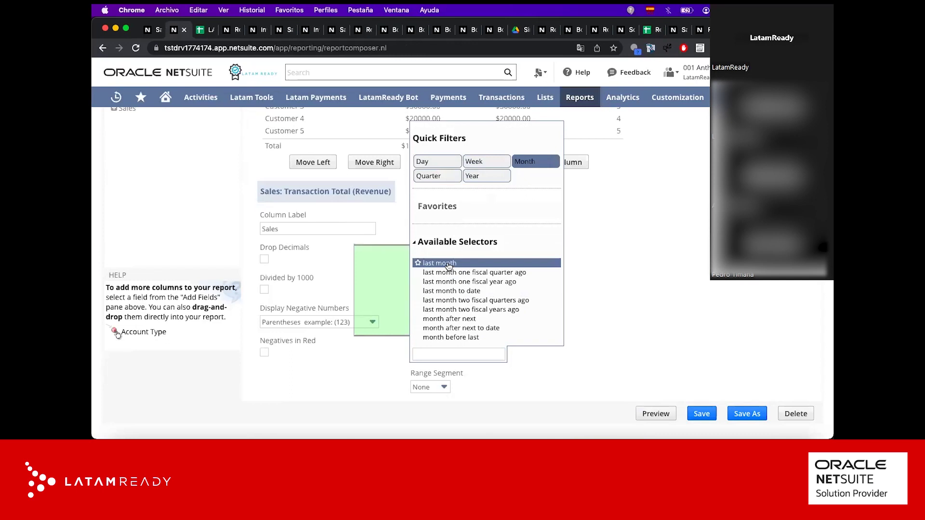
{"action": "scroll", "coordinate": [448, 266], "scroll_direction": "down", "scroll_amount": 3}
{"action": "left_click", "coordinate": [450, 296]}
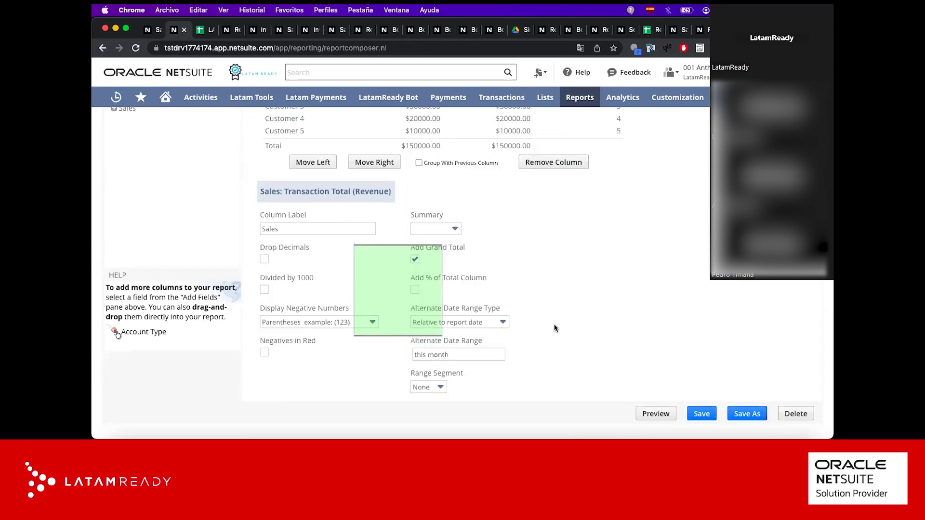
{"action": "scroll", "coordinate": [554, 328], "scroll_direction": "up", "scroll_amount": 5}
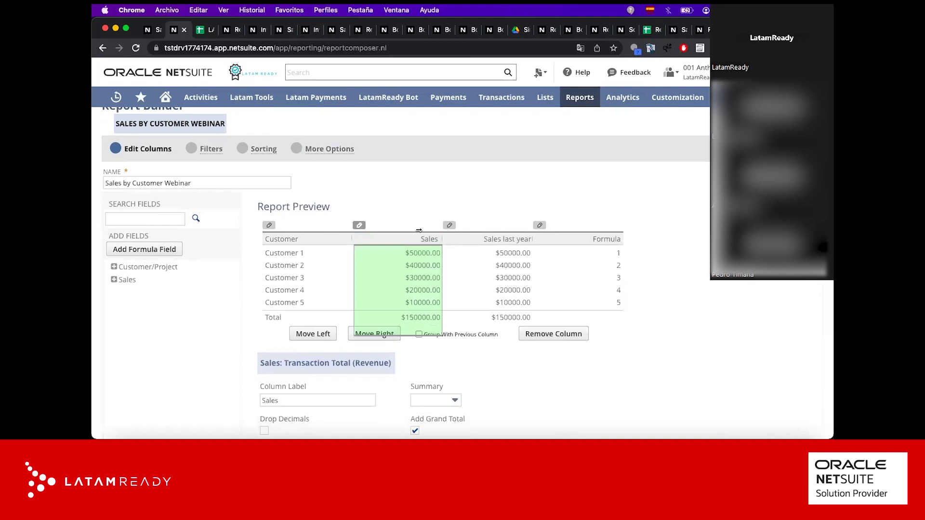
{"action": "scroll", "coordinate": [448, 299], "scroll_direction": "down", "scroll_amount": 5}
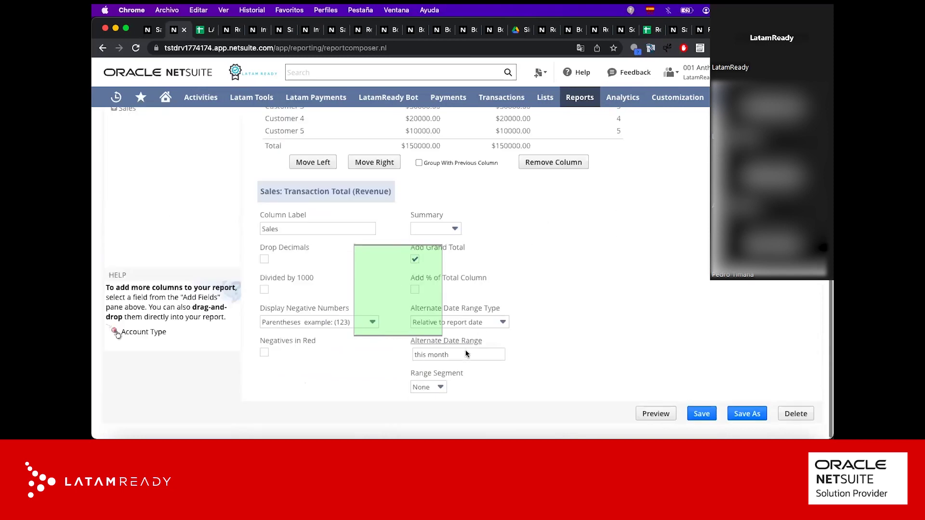
Step: Relabel the Sales last year column as "Sales last month"
{"action": "scroll", "coordinate": [515, 276], "scroll_direction": "up", "scroll_amount": 5}
{"action": "left_click", "coordinate": [503, 257]}
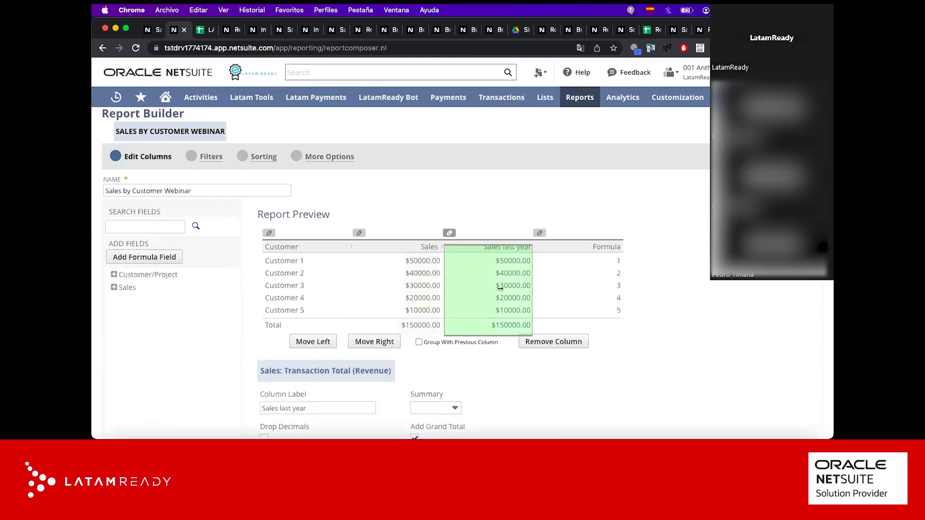
{"action": "scroll", "coordinate": [316, 390], "scroll_direction": "down", "scroll_amount": 2}
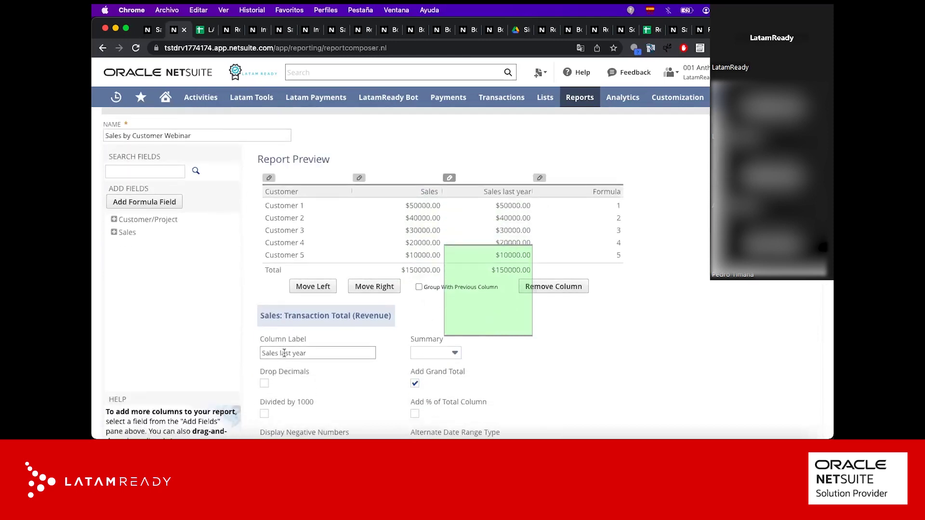
{"action": "left_click", "coordinate": [305, 353]}
{"action": "double_click", "coordinate": [300, 354]}
{"action": "type", "text": "month"}
{"action": "scroll", "coordinate": [470, 386], "scroll_direction": "down", "scroll_amount": 4}
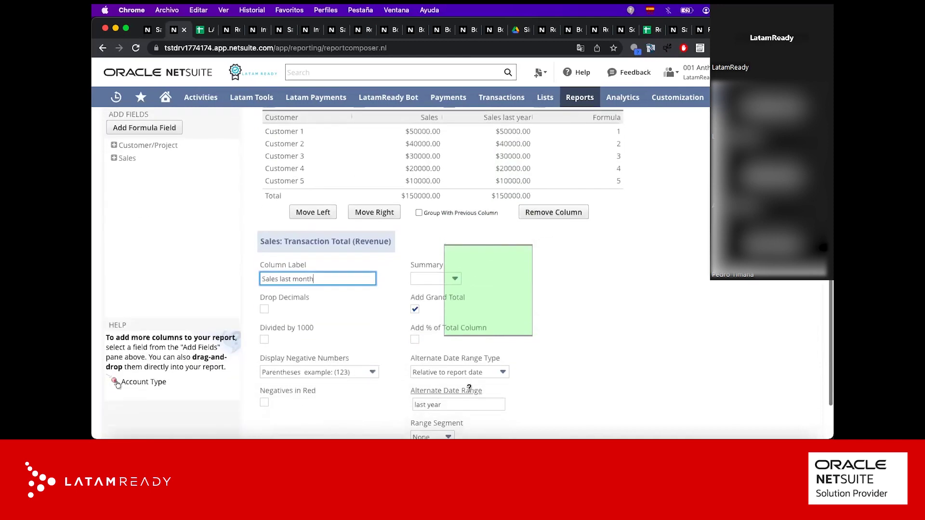
Step: Set the Sales last month column's alternate date range to "last month"
{"action": "left_click", "coordinate": [483, 376]}
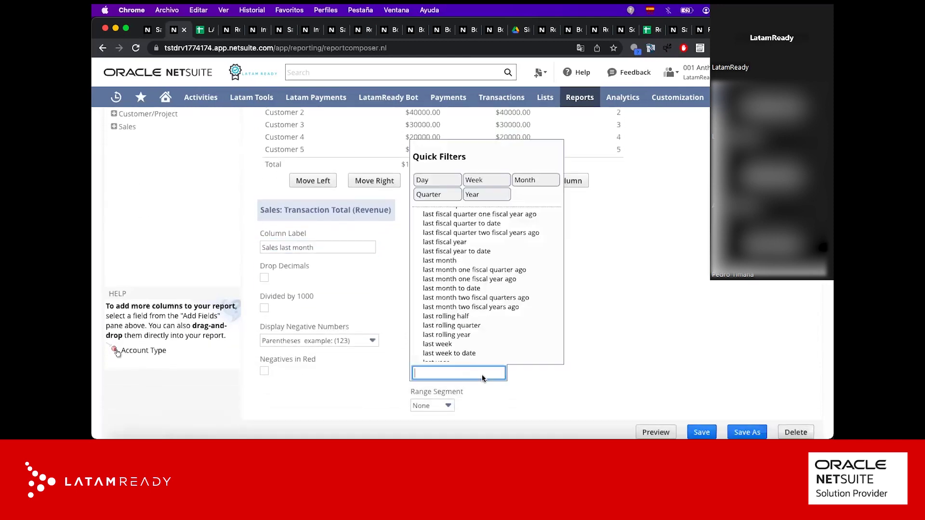
{"action": "left_click", "coordinate": [533, 180]}
{"action": "scroll", "coordinate": [457, 289], "scroll_direction": "up", "scroll_amount": 5}
{"action": "scroll", "coordinate": [453, 295], "scroll_direction": "up", "scroll_amount": 3}
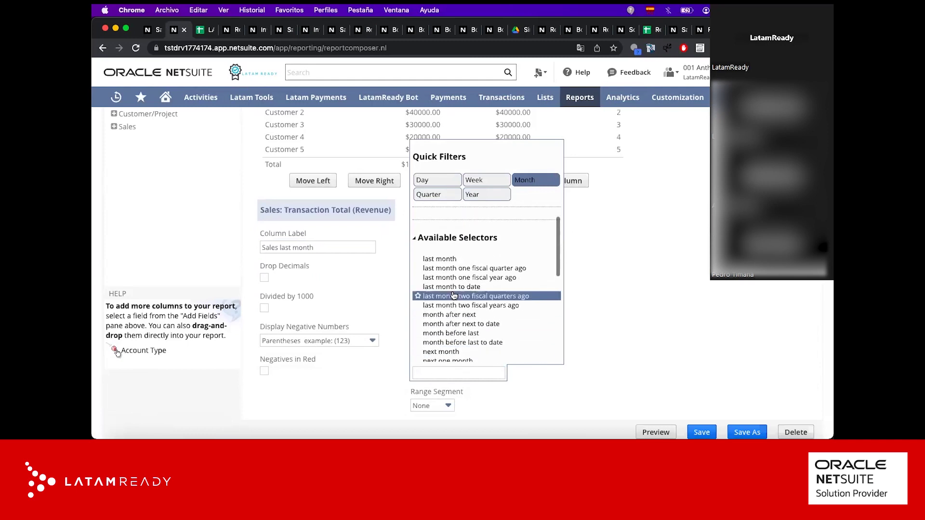
{"action": "left_click", "coordinate": [445, 260]}
Step: Save the report with the monthly comparison columns, overwriting the existing version
{"action": "scroll", "coordinate": [633, 262], "scroll_direction": "down", "scroll_amount": 1}
{"action": "left_click", "coordinate": [697, 415]}
{"action": "key", "text": "Return"}
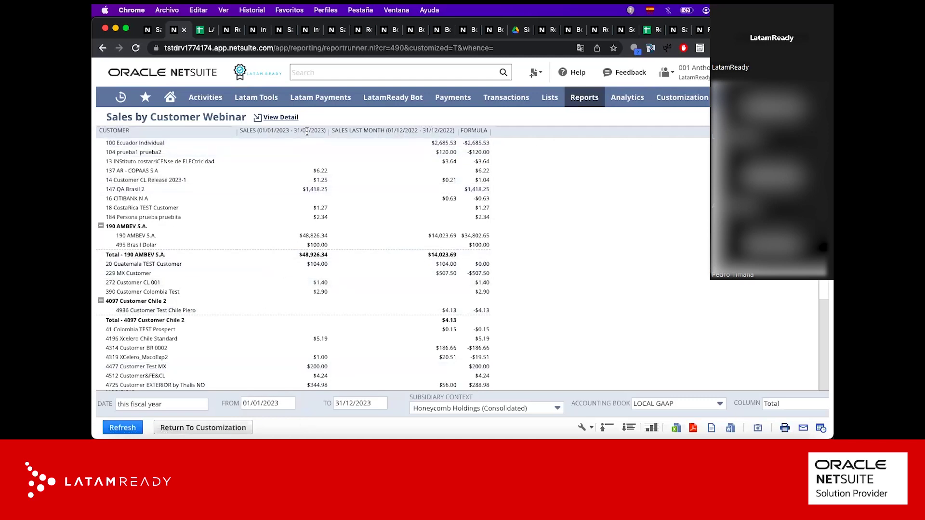
Step: Browse the report's date options without choosing one and look through the customer results down to the total row
{"action": "left_click", "coordinate": [192, 404]}
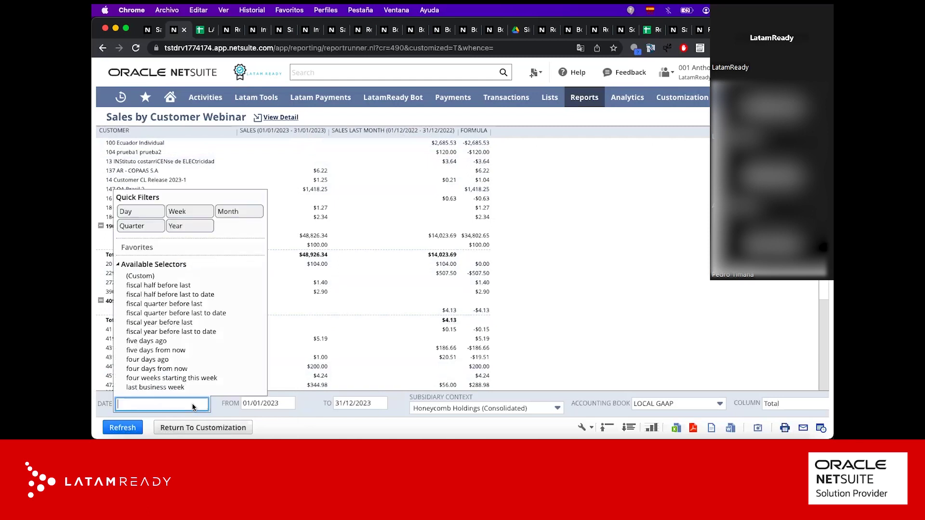
{"action": "scroll", "coordinate": [194, 343], "scroll_direction": "down", "scroll_amount": 10}
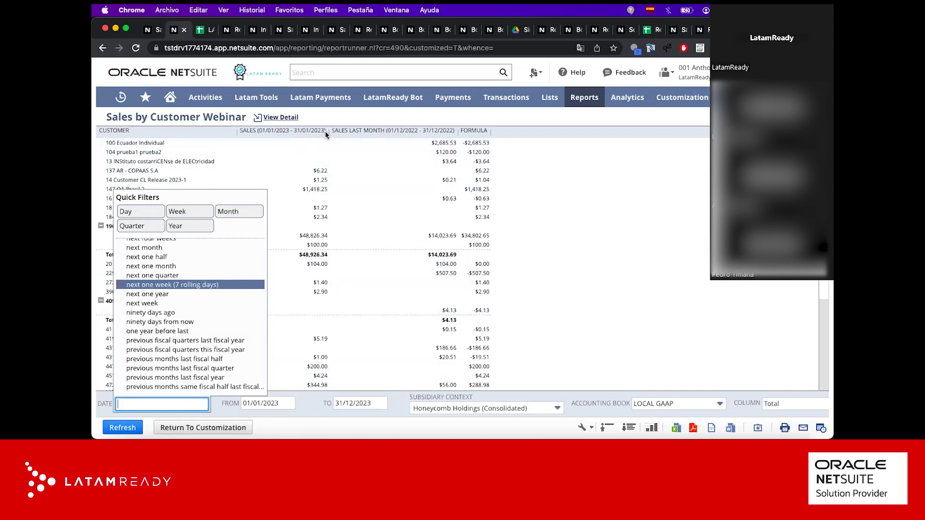
{"action": "left_click", "coordinate": [323, 117]}
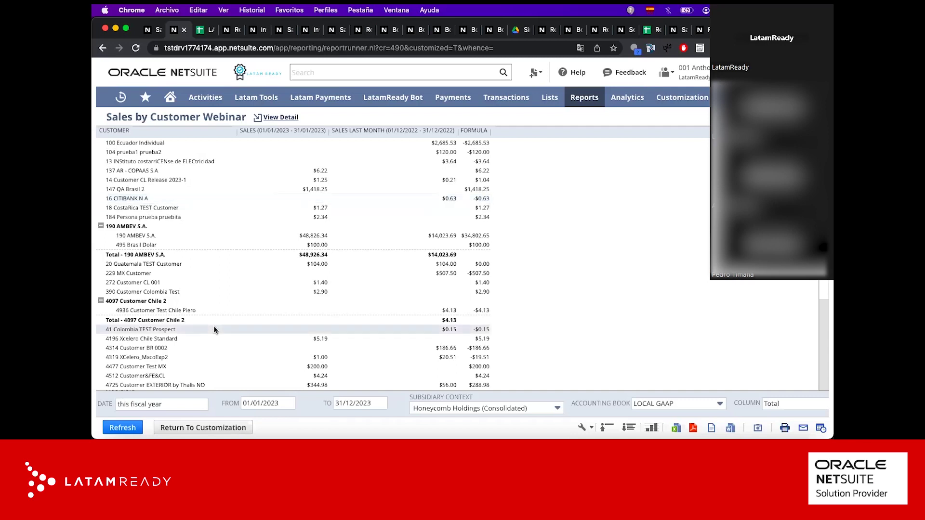
{"action": "scroll", "coordinate": [214, 329], "scroll_direction": "down", "scroll_amount": 5}
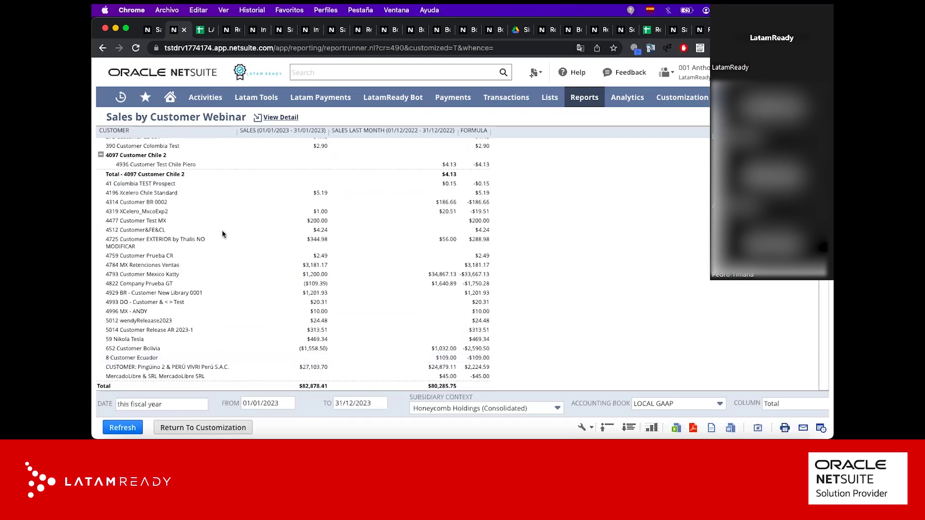
{"action": "scroll", "coordinate": [222, 235], "scroll_direction": "up", "scroll_amount": 3}
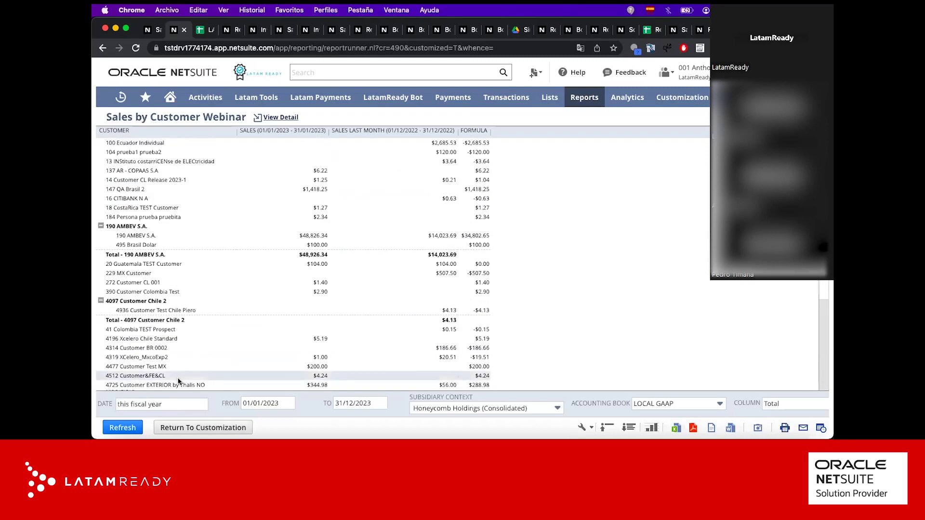
Step: Reopen the report's customization and set the Sales column's alternate date range to "this year"
{"action": "left_click", "coordinate": [163, 427]}
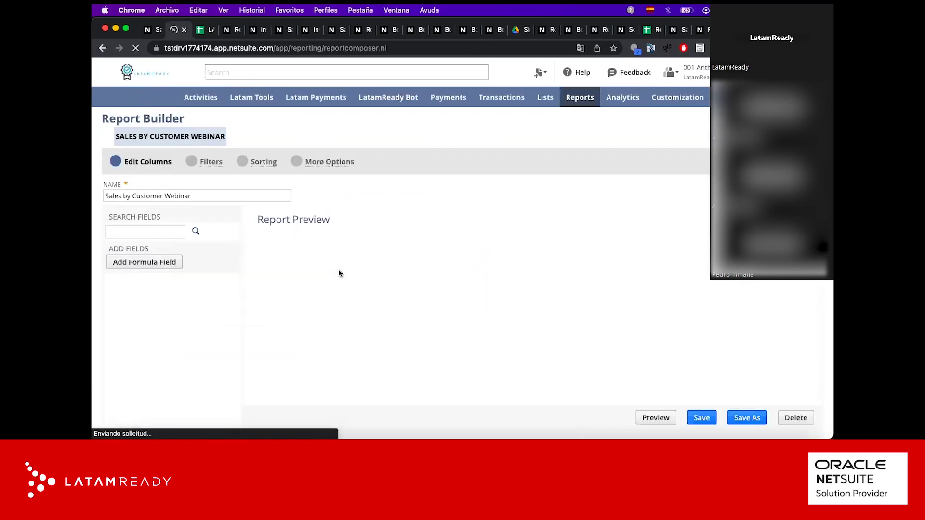
{"action": "scroll", "coordinate": [364, 278], "scroll_direction": "down", "scroll_amount": 5}
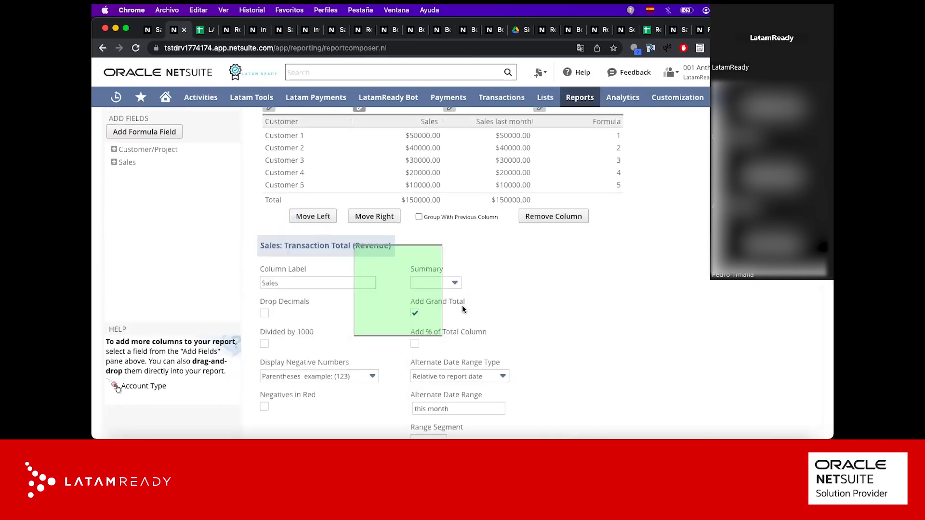
{"action": "left_click", "coordinate": [468, 410]}
{"action": "scroll", "coordinate": [485, 334], "scroll_direction": "down", "scroll_amount": 10}
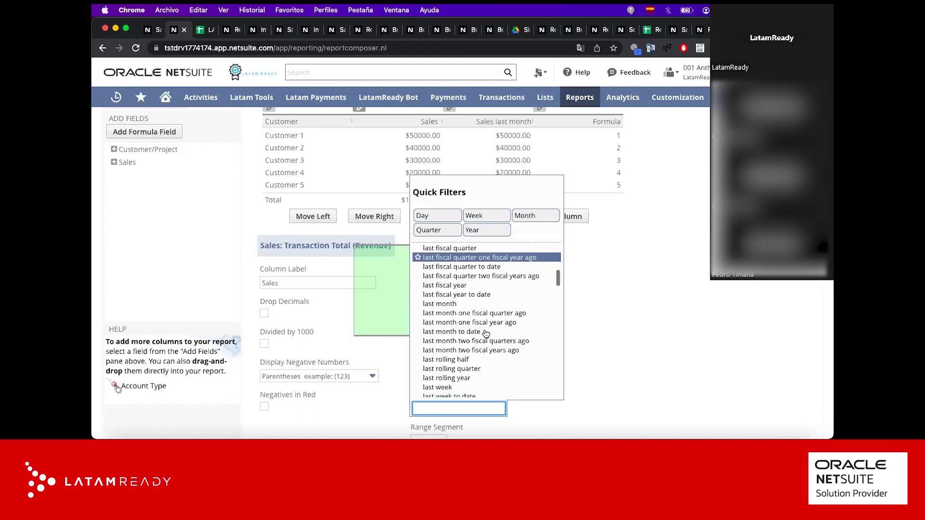
{"action": "scroll", "coordinate": [486, 334], "scroll_direction": "down", "scroll_amount": 10}
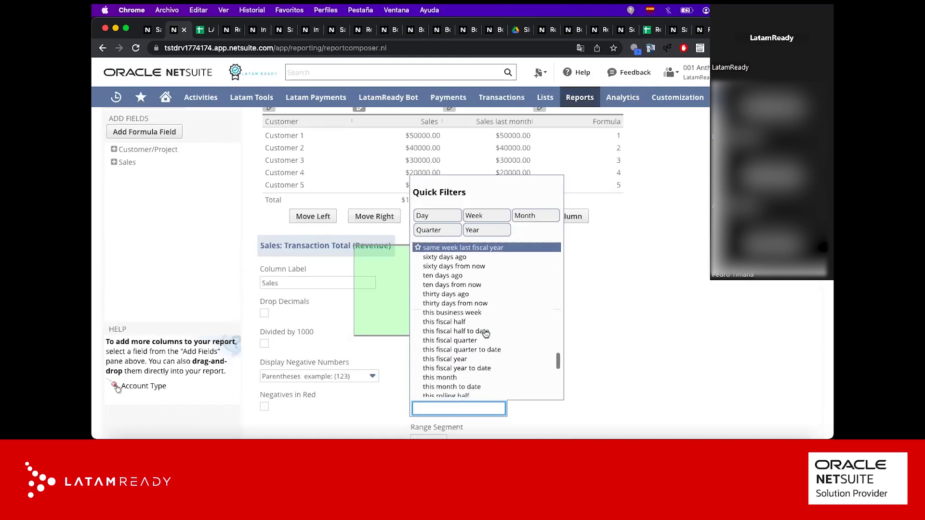
{"action": "scroll", "coordinate": [460, 309], "scroll_direction": "down", "scroll_amount": 3}
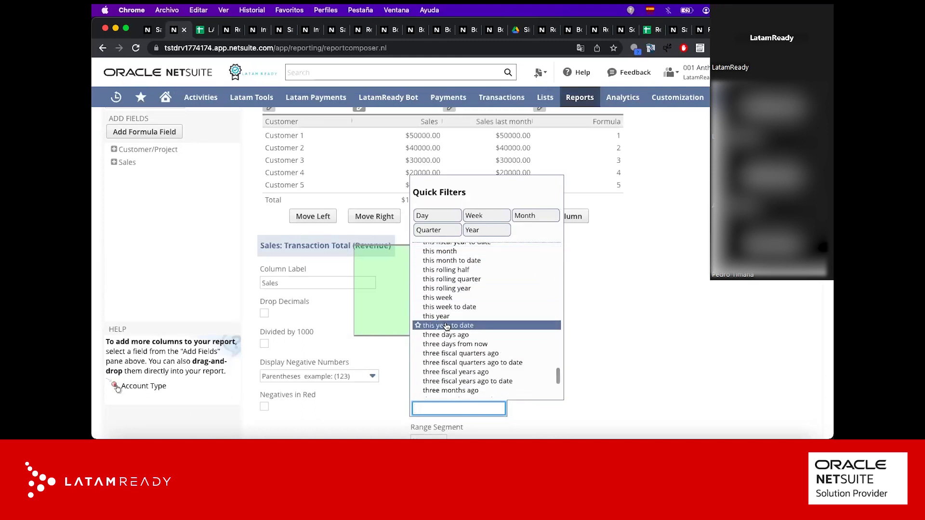
{"action": "left_click", "coordinate": [484, 320]}
{"action": "scroll", "coordinate": [567, 309], "scroll_direction": "down", "scroll_amount": 2}
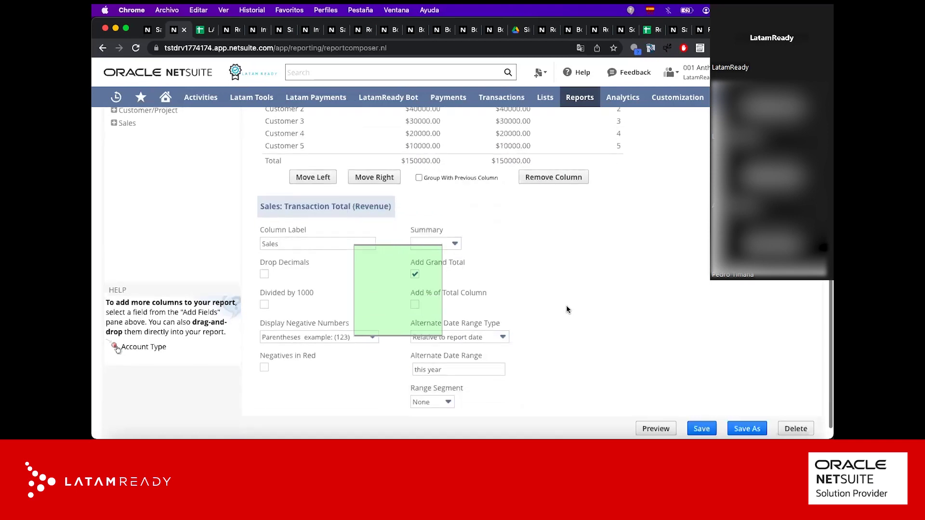
Step: Set the Sales last month column's alternate date range to "last year"
{"action": "scroll", "coordinate": [512, 193], "scroll_direction": "up", "scroll_amount": 3}
{"action": "left_click", "coordinate": [516, 178]}
{"action": "scroll", "coordinate": [563, 313], "scroll_direction": "down", "scroll_amount": 2}
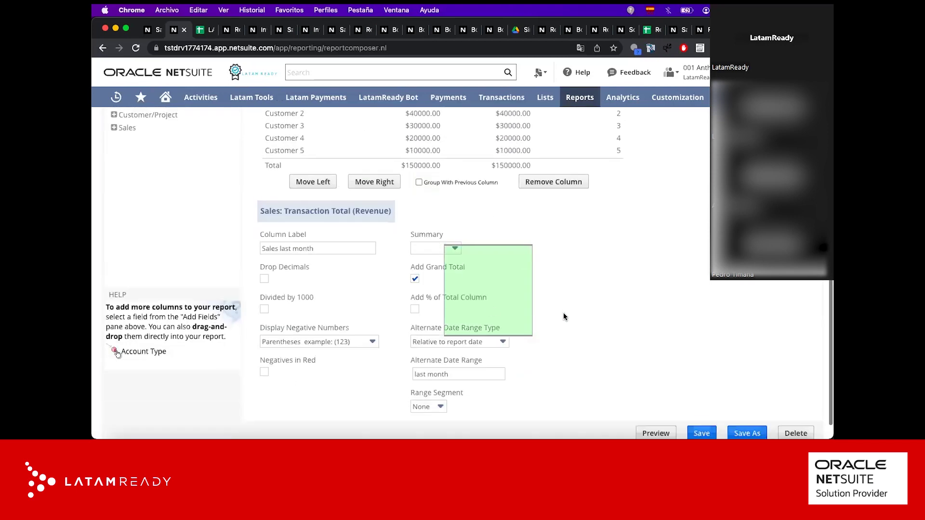
{"action": "left_click", "coordinate": [477, 372]}
{"action": "scroll", "coordinate": [481, 312], "scroll_direction": "down", "scroll_amount": 3}
{"action": "scroll", "coordinate": [481, 313], "scroll_direction": "up", "scroll_amount": 10}
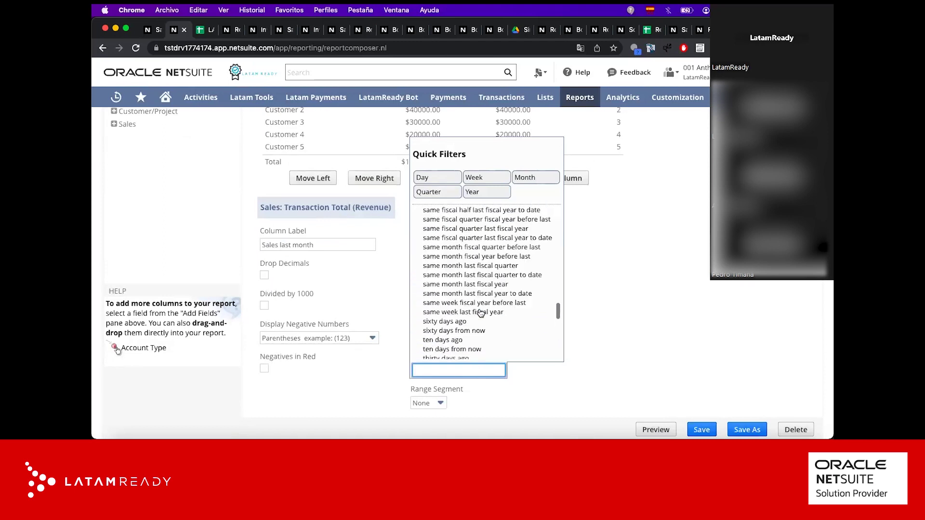
{"action": "scroll", "coordinate": [481, 313], "scroll_direction": "up", "scroll_amount": 5}
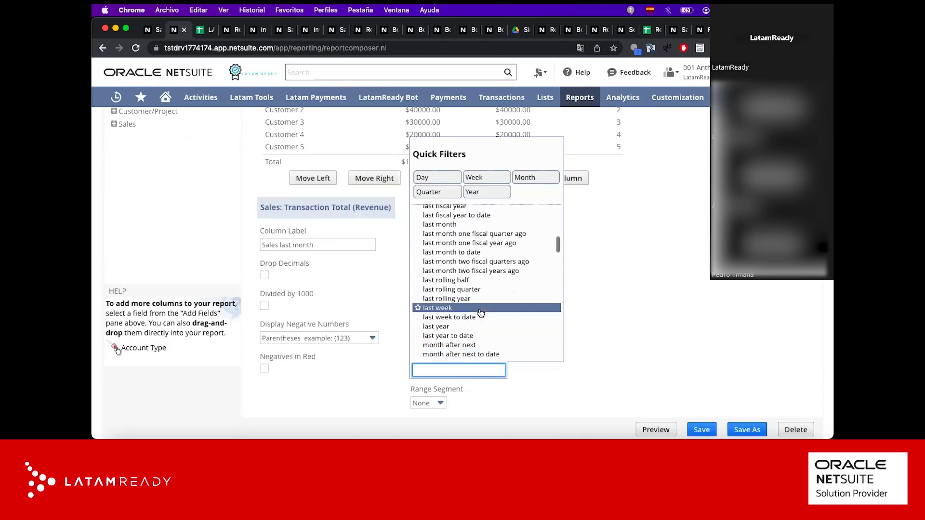
{"action": "left_click", "coordinate": [479, 321]}
Step: Save the report with the yearly comparison ranges, overwriting the existing version
{"action": "scroll", "coordinate": [628, 296], "scroll_direction": "down", "scroll_amount": 1}
{"action": "left_click", "coordinate": [701, 418]}
{"action": "key", "text": "Return"}
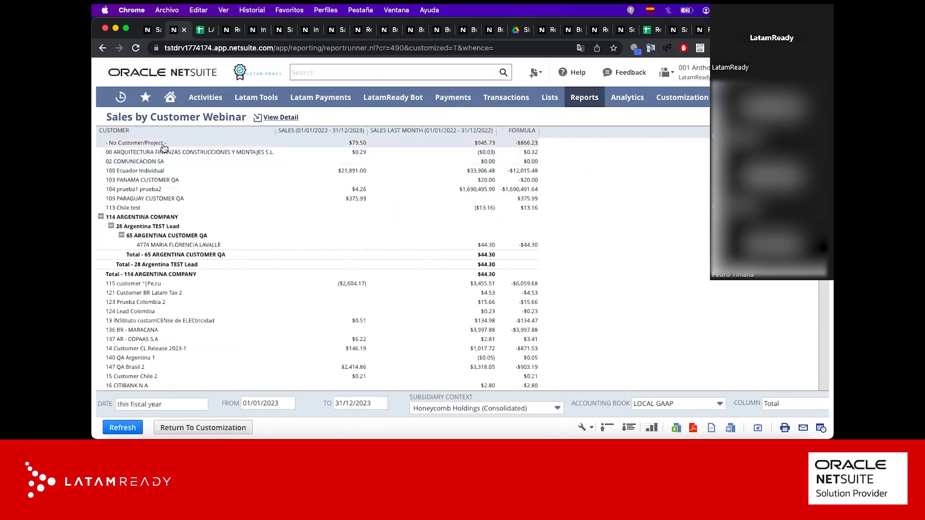
Step: Examine the transactions behind the 2023 sales amount of the No Customer/Project row in a separate tab, closing it when done
{"action": "left_click", "coordinate": [356, 144], "text": "super"}
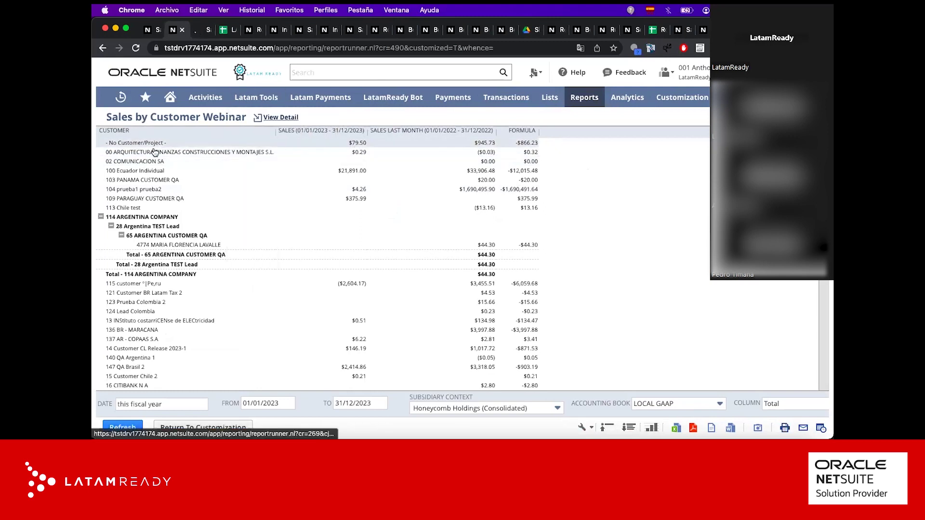
{"action": "left_click", "coordinate": [200, 29]}
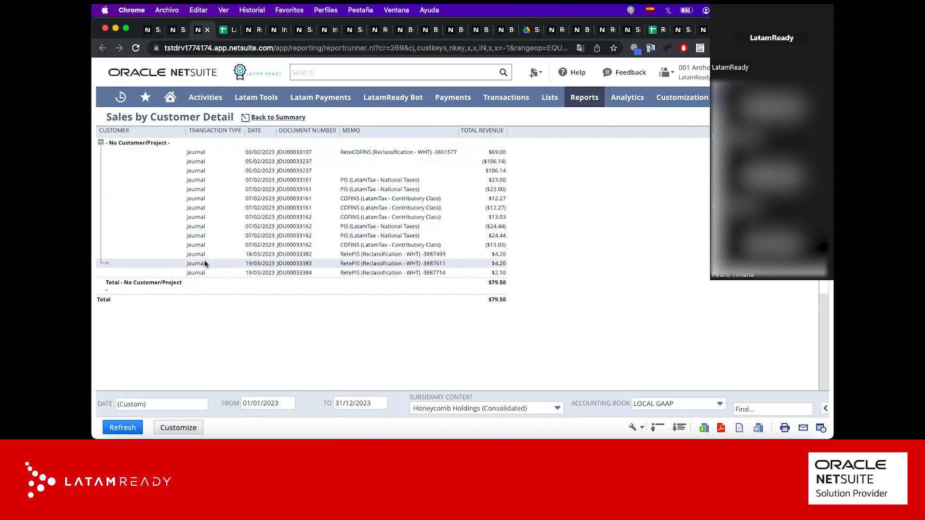
{"action": "left_click", "coordinate": [208, 30]}
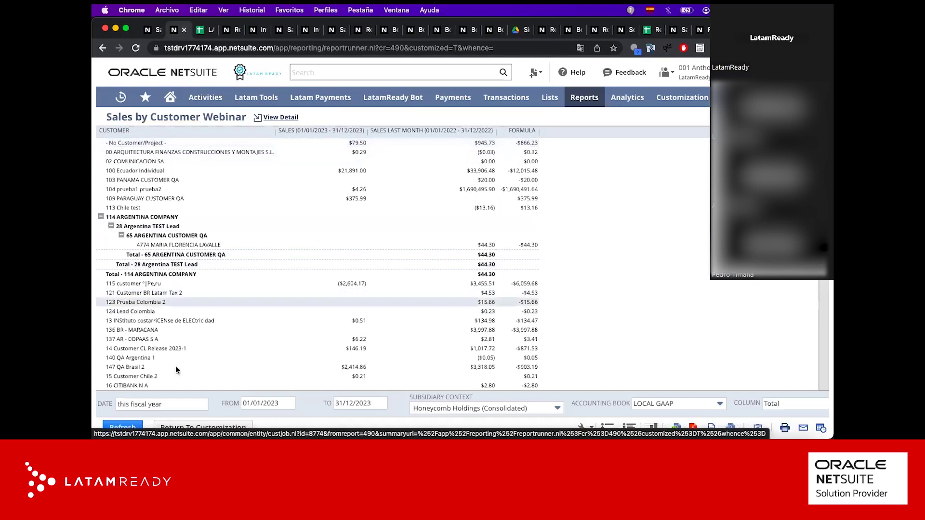
Step: Reopen the report's customization and add the Transaction Type field from Sales as a new filter
{"action": "left_click", "coordinate": [203, 428]}
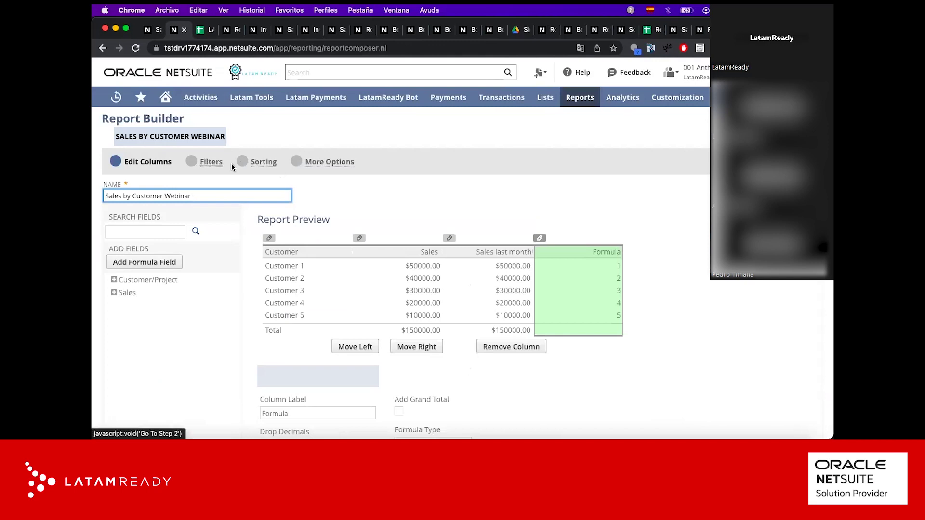
{"action": "left_click", "coordinate": [197, 163]}
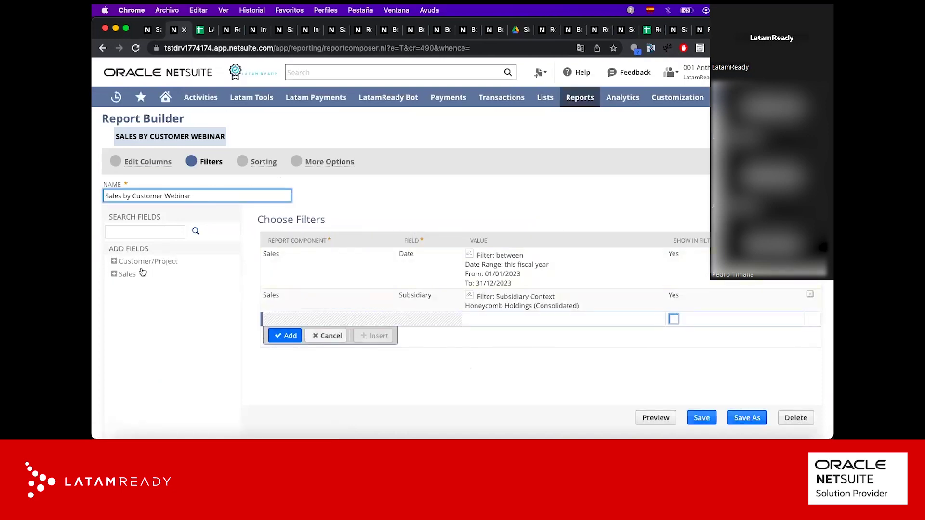
{"action": "left_click", "coordinate": [115, 275]}
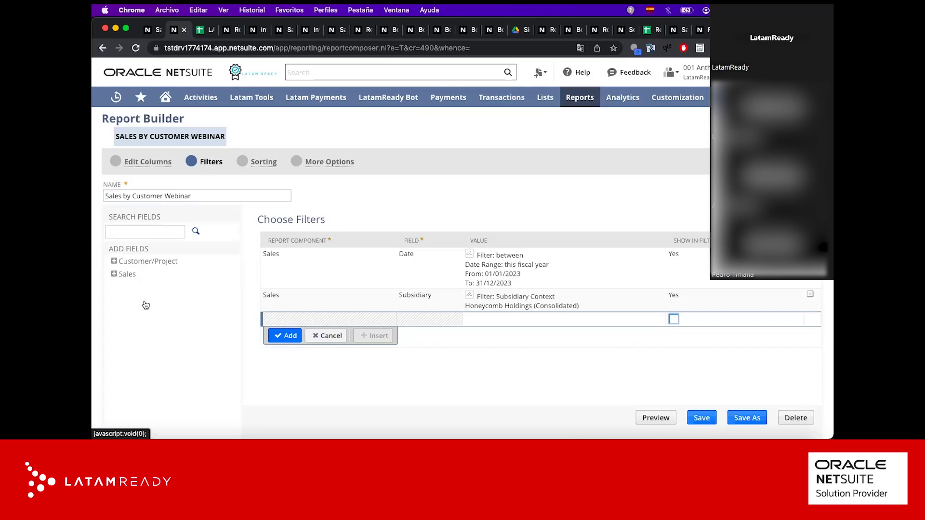
{"action": "scroll", "coordinate": [146, 305], "scroll_direction": "down", "scroll_amount": 20}
{"action": "scroll", "coordinate": [146, 305], "scroll_direction": "down", "scroll_amount": 20}
{"action": "scroll", "coordinate": [146, 305], "scroll_direction": "down", "scroll_amount": 20}
{"action": "scroll", "coordinate": [145, 305], "scroll_direction": "down", "scroll_amount": 20}
{"action": "scroll", "coordinate": [145, 305], "scroll_direction": "up", "scroll_amount": 5}
{"action": "scroll", "coordinate": [145, 305], "scroll_direction": "down", "scroll_amount": 6}
{"action": "scroll", "coordinate": [146, 305], "scroll_direction": "down", "scroll_amount": 6}
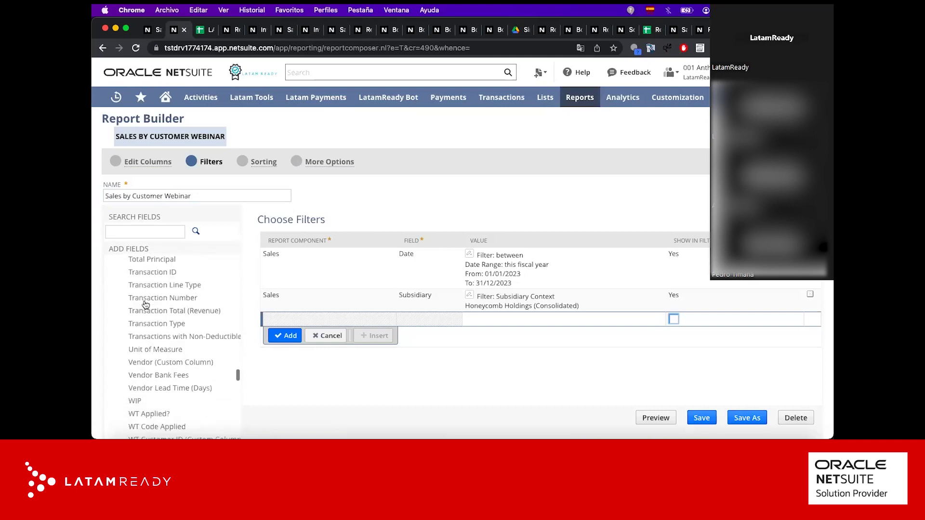
{"action": "left_click", "coordinate": [160, 324]}
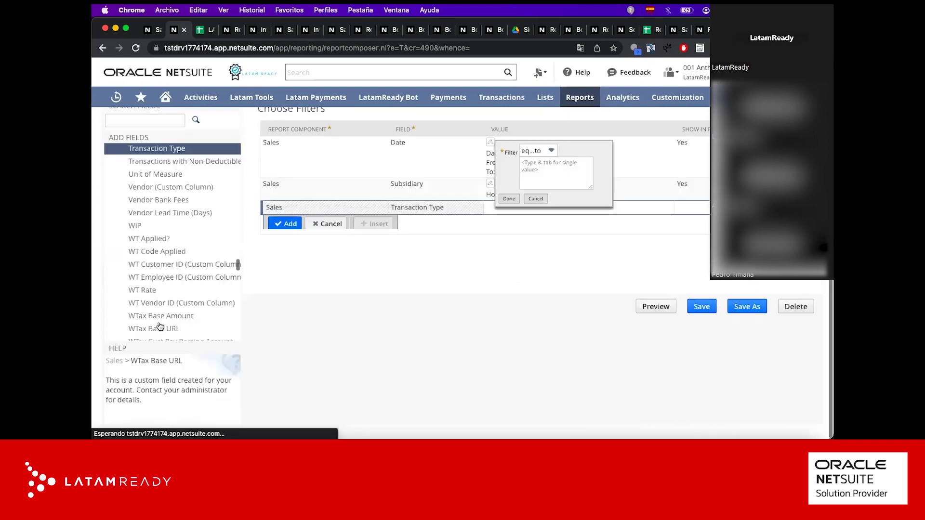
Step: Set the Transaction Type filter to equal to Invoice and save the report, overwriting the existing version
{"action": "left_click", "coordinate": [549, 150]}
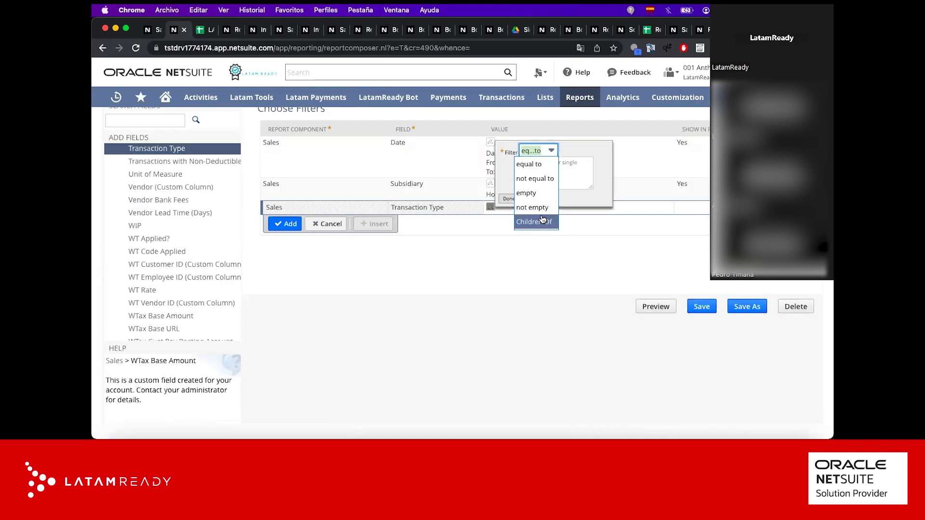
{"action": "left_click", "coordinate": [574, 169]}
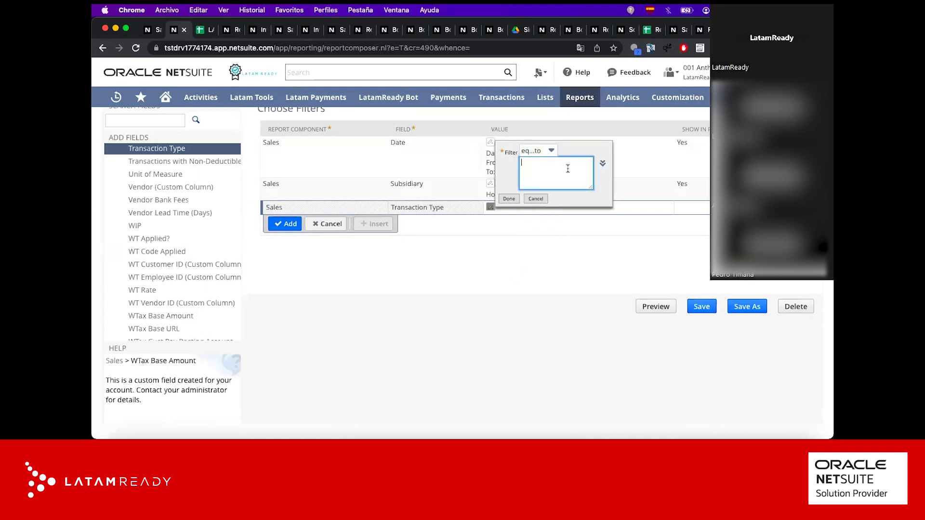
{"action": "left_click", "coordinate": [509, 199]}
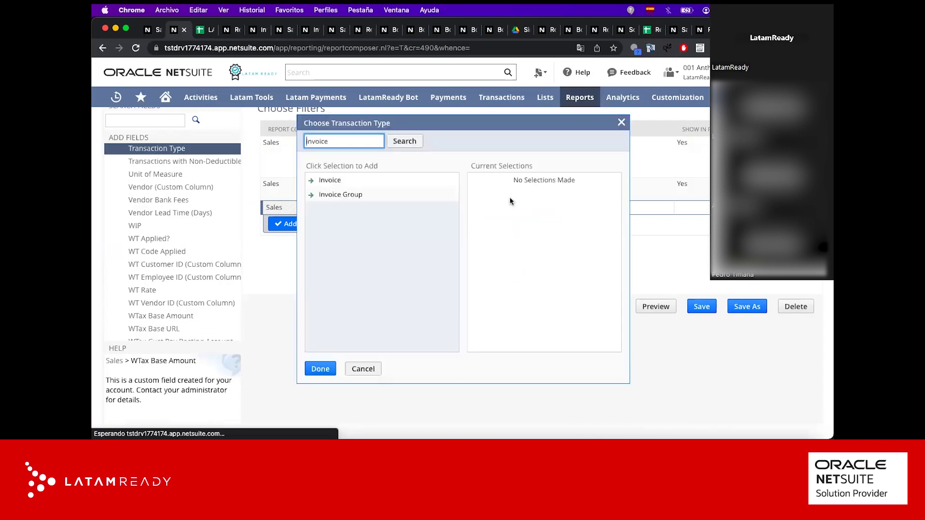
{"action": "left_click", "coordinate": [327, 180]}
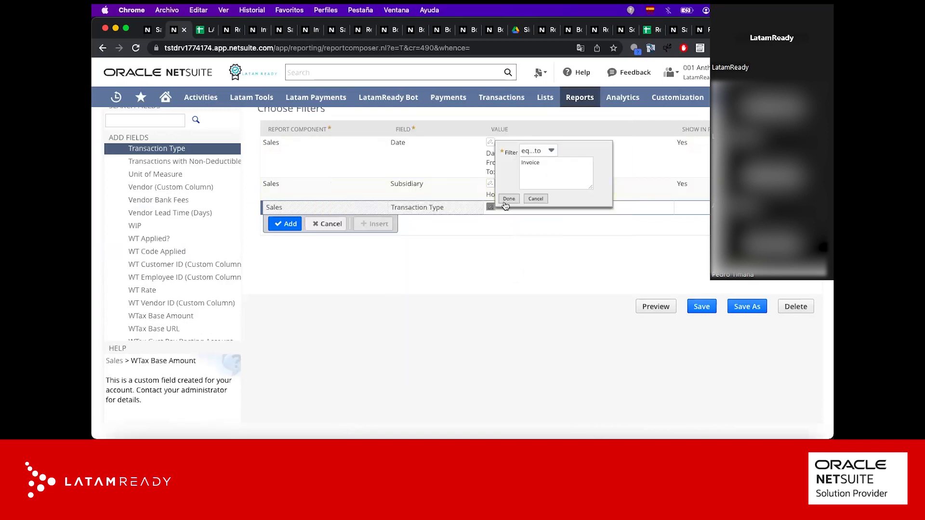
{"action": "left_click", "coordinate": [507, 199]}
{"action": "left_click", "coordinate": [693, 312]}
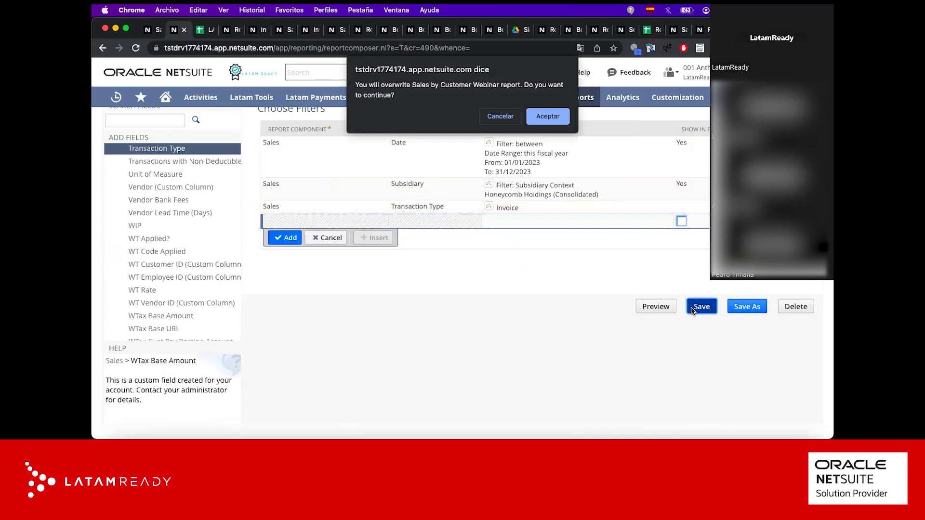
{"action": "key", "text": "Return"}
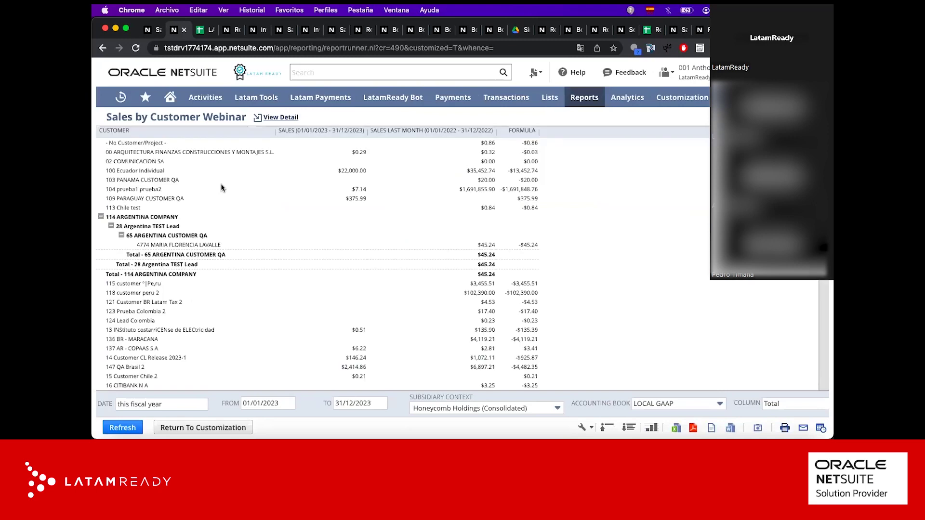
Step: Look through the filtered results and examine the transactions behind the No Customer/Project row's 2022 sales amount in a separate tab, closing it when done
{"action": "scroll", "coordinate": [216, 223], "scroll_direction": "down", "scroll_amount": 20}
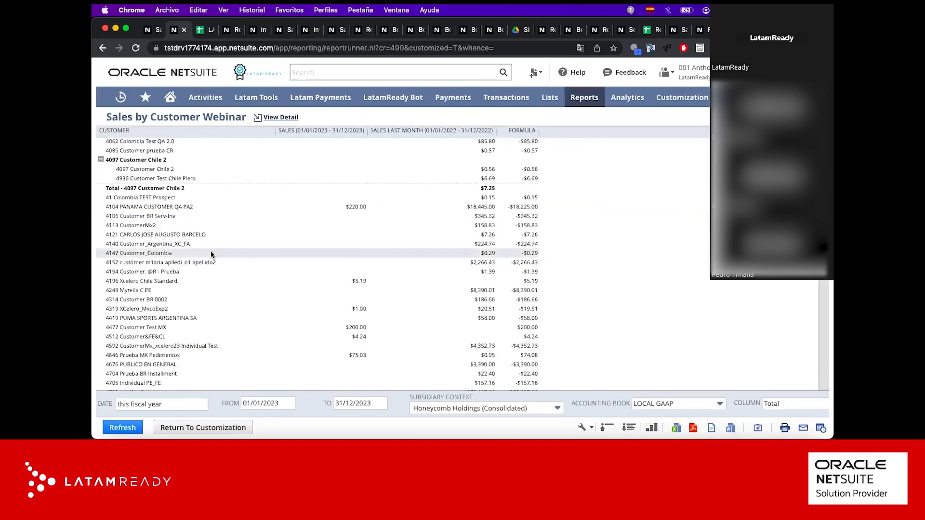
{"action": "left_click", "coordinate": [493, 407]}
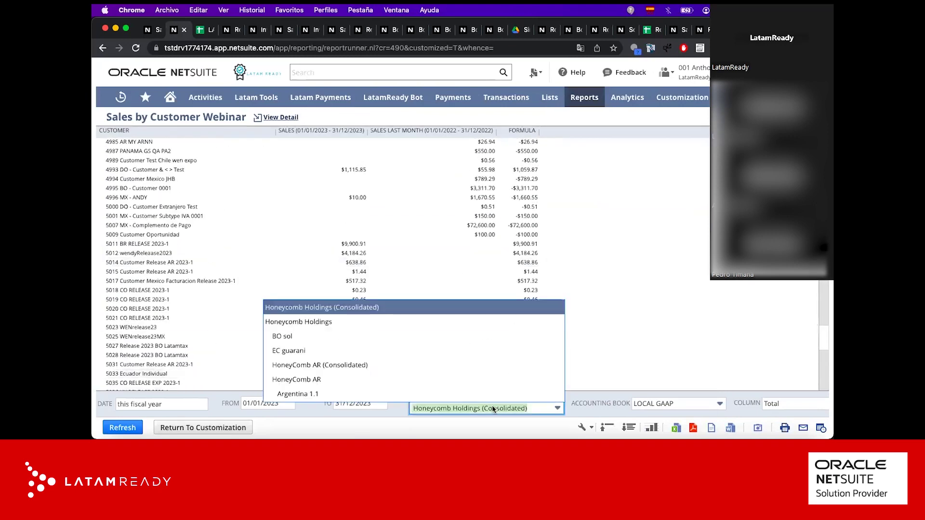
{"action": "scroll", "coordinate": [270, 241], "scroll_direction": "up", "scroll_amount": 20}
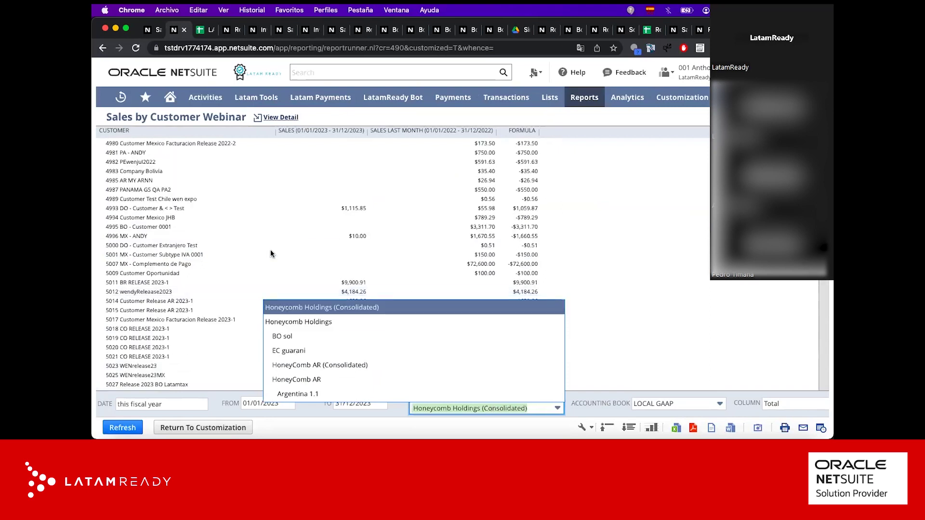
{"action": "left_click", "coordinate": [486, 143], "text": "super"}
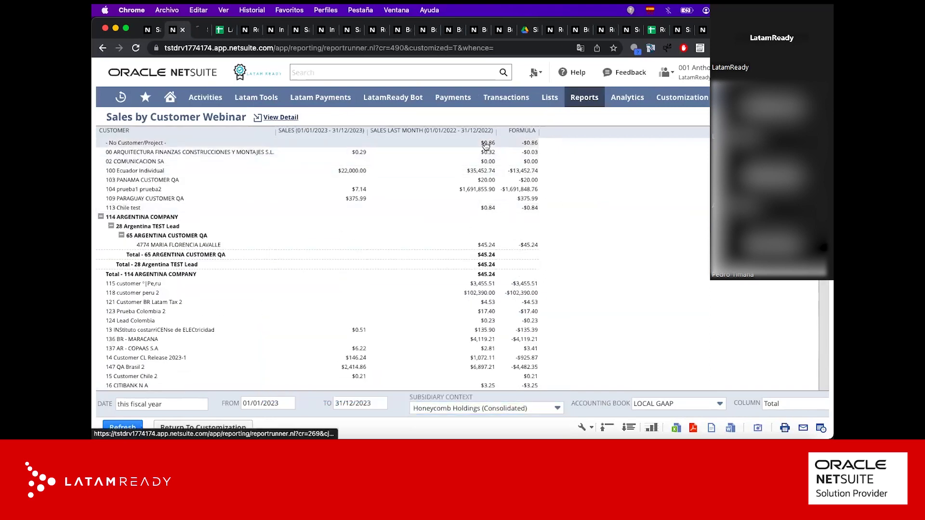
{"action": "left_click", "coordinate": [198, 31]}
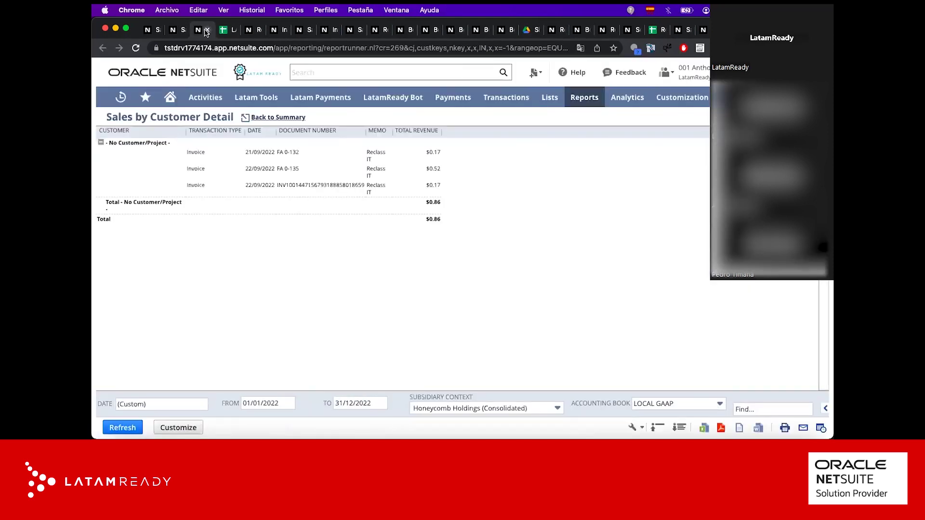
{"action": "left_click", "coordinate": [206, 31]}
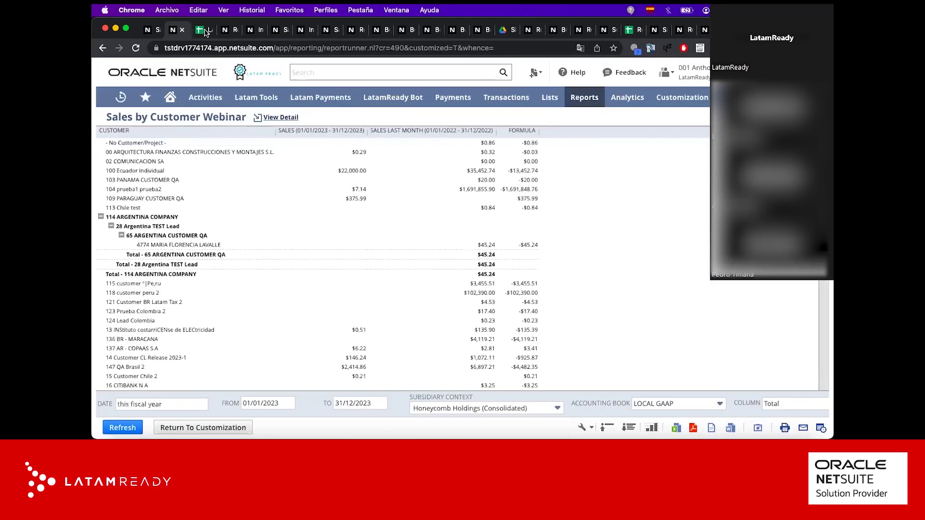
Step: Reopen the report's customization, make the Transaction Type filter show in the filter region, and save over the existing report
{"action": "left_click", "coordinate": [161, 428]}
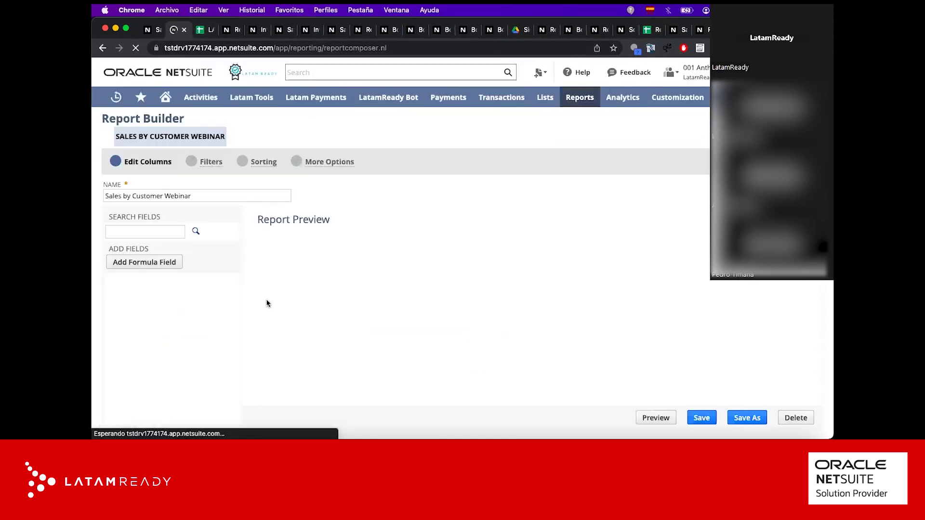
{"action": "left_click", "coordinate": [195, 162]}
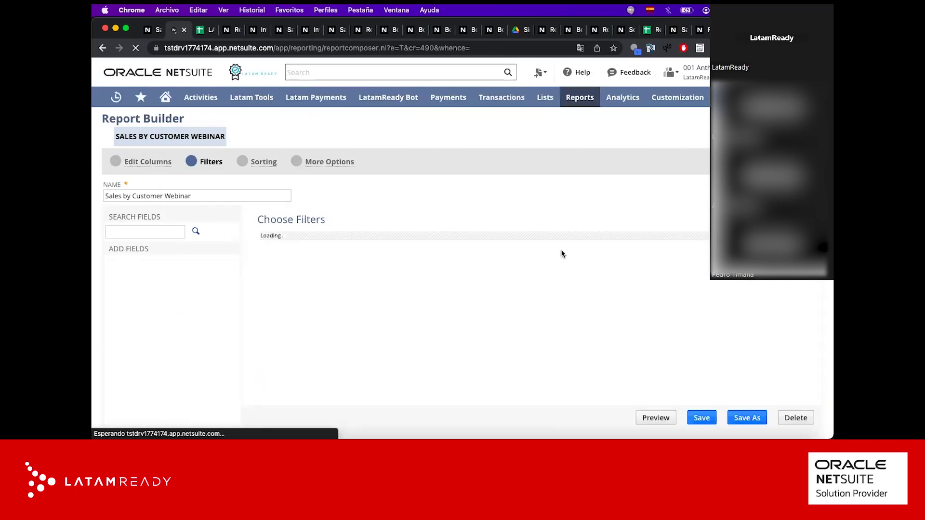
{"action": "left_click", "coordinate": [682, 321]}
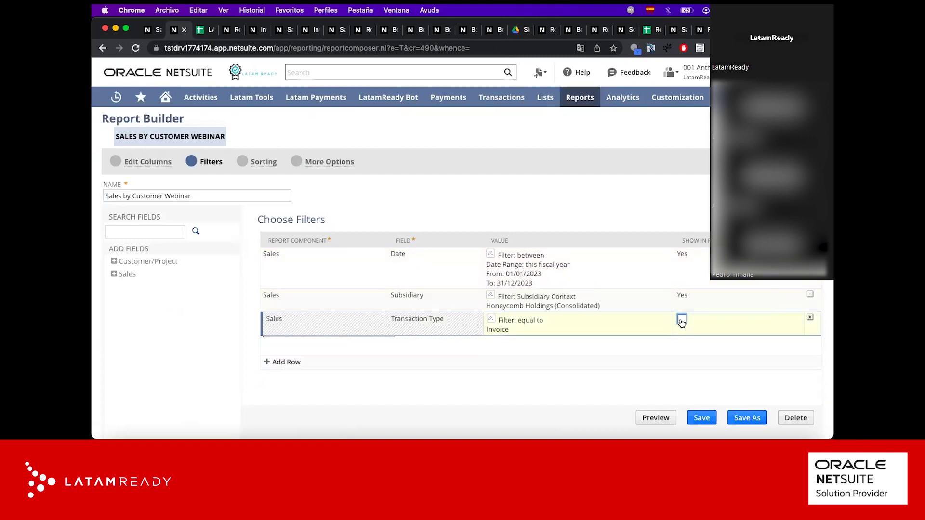
{"action": "left_click", "coordinate": [682, 321]}
{"action": "left_click", "coordinate": [285, 345]}
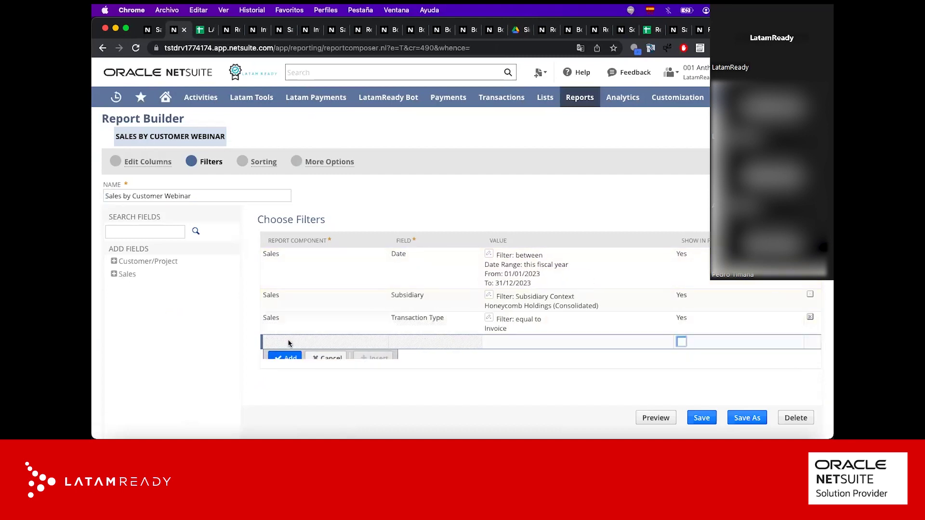
{"action": "left_click", "coordinate": [702, 417]}
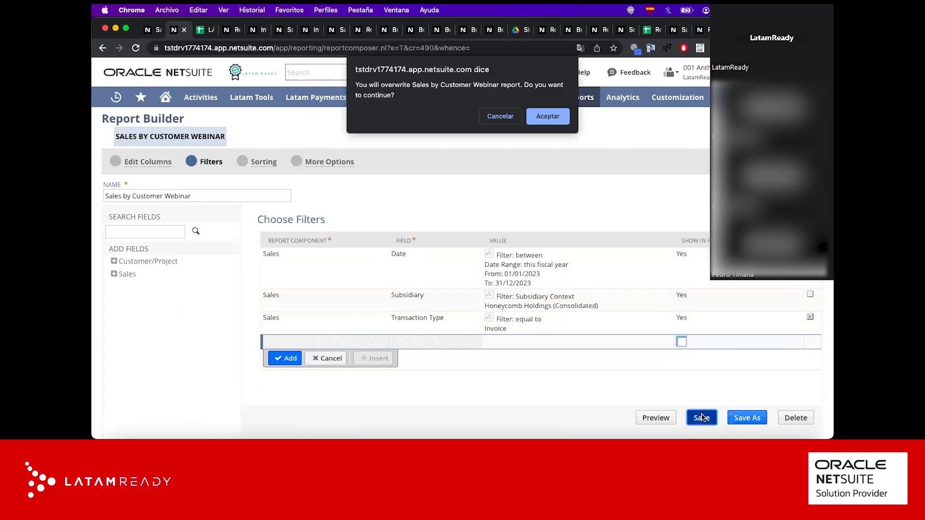
{"action": "key", "text": "Return"}
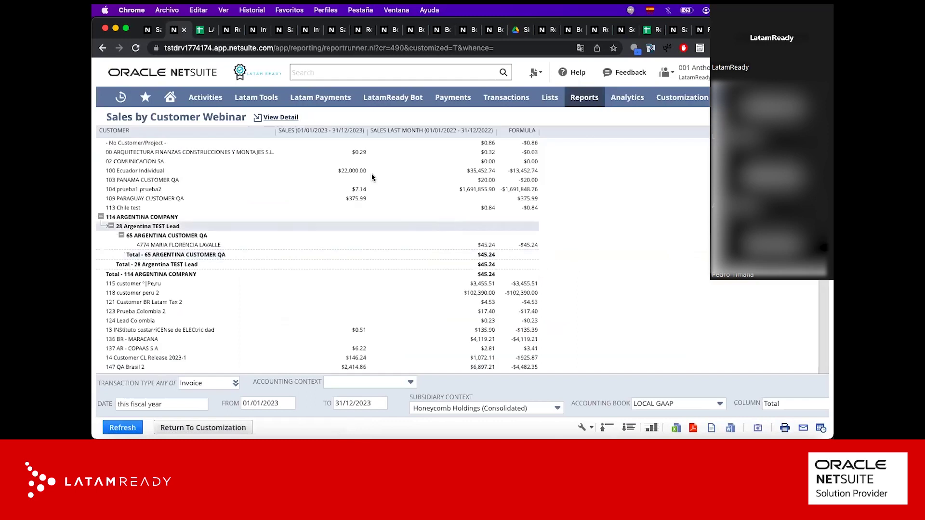
Step: Look through the results and examine the invoices behind the No Customer/Project row's 2022 sales in a separate tab, closing it when done
{"action": "scroll", "coordinate": [356, 244], "scroll_direction": "down", "scroll_amount": 3}
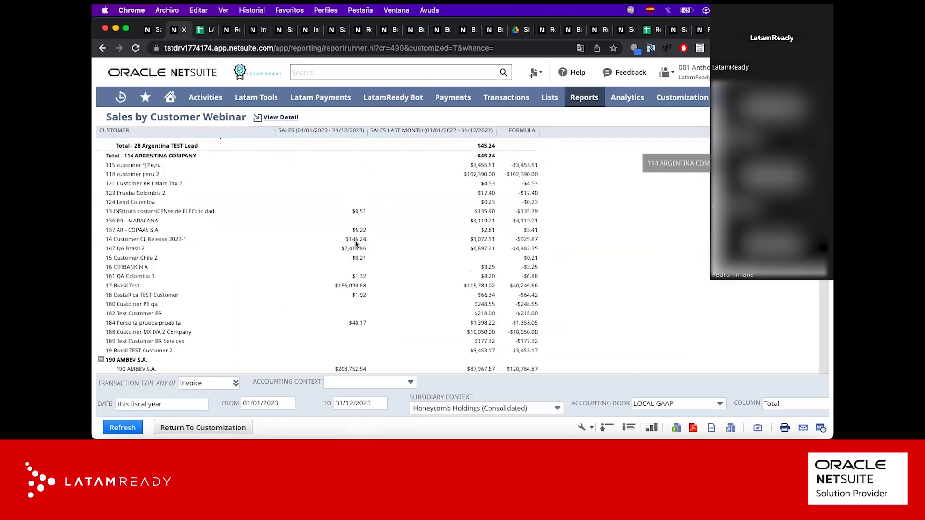
{"action": "scroll", "coordinate": [356, 244], "scroll_direction": "up", "scroll_amount": 3}
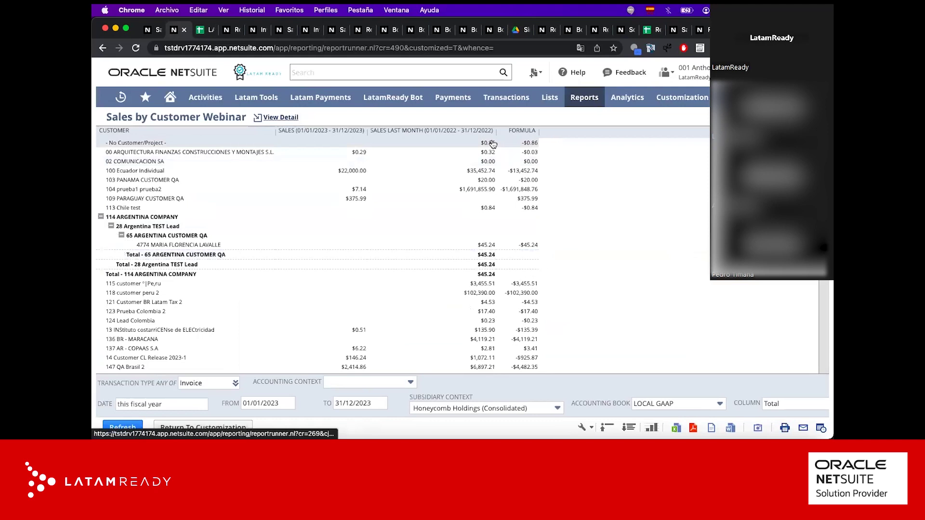
{"action": "left_click", "coordinate": [493, 144], "text": "super"}
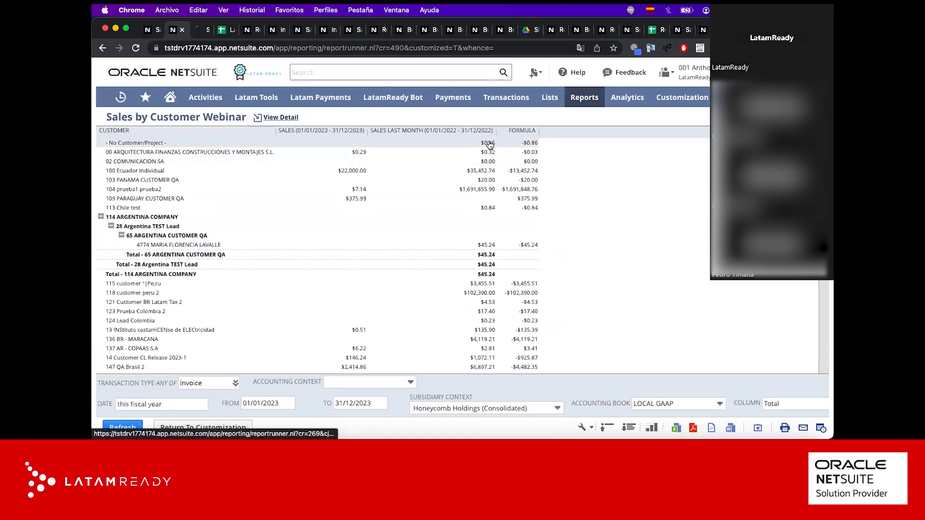
{"action": "left_click", "coordinate": [206, 31]}
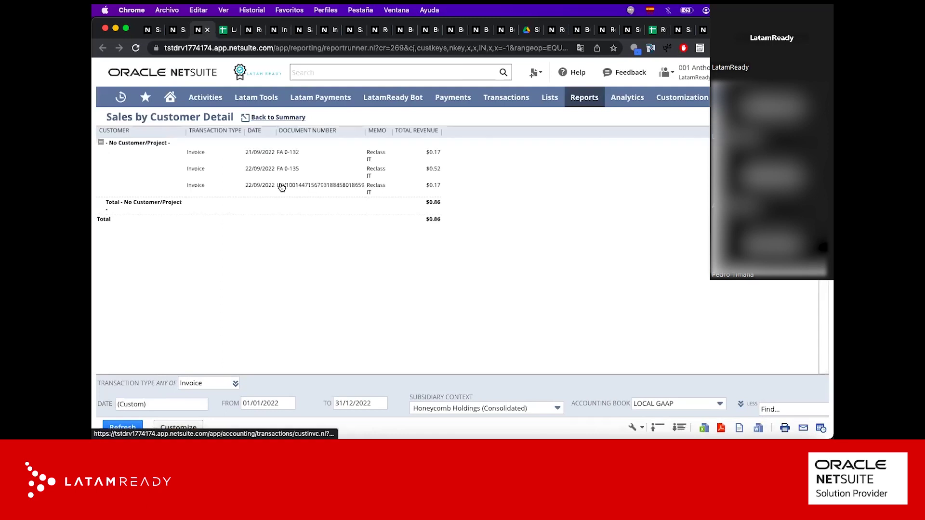
{"action": "left_click", "coordinate": [207, 30]}
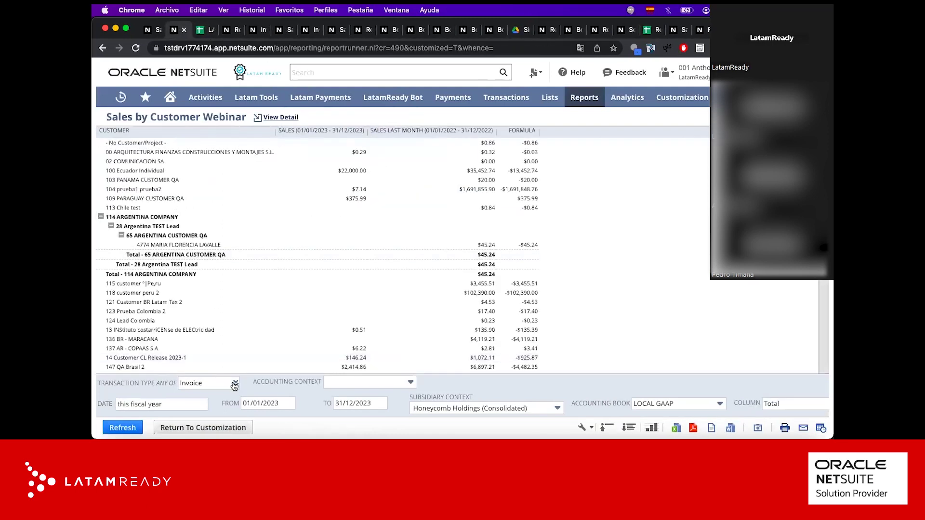
Step: Switch the report's Transaction Type filter to Credit Memo and refresh the results
{"action": "left_click", "coordinate": [235, 384]}
{"action": "scroll", "coordinate": [232, 313], "scroll_direction": "down", "scroll_amount": 2}
{"action": "scroll", "coordinate": [226, 328], "scroll_direction": "down", "scroll_amount": 2}
{"action": "left_click", "coordinate": [221, 304]}
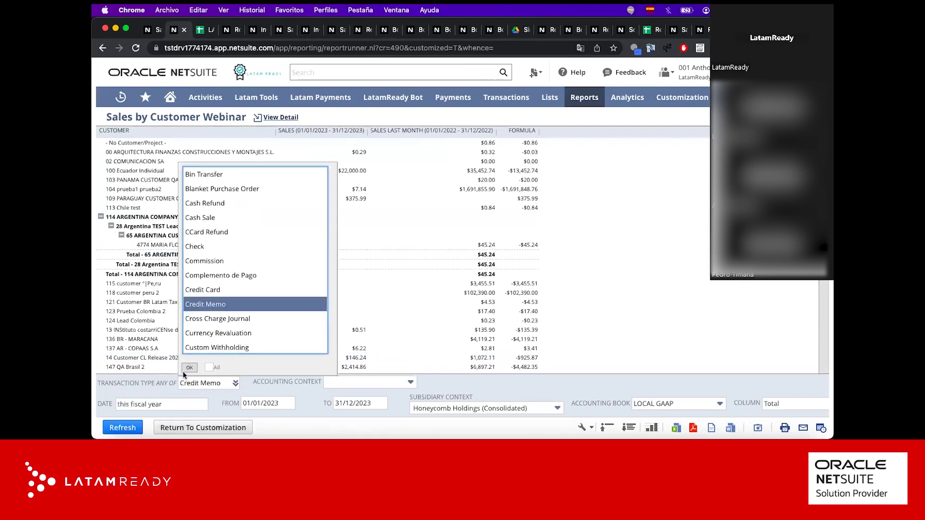
{"action": "left_click", "coordinate": [189, 368]}
{"action": "left_click", "coordinate": [123, 427]}
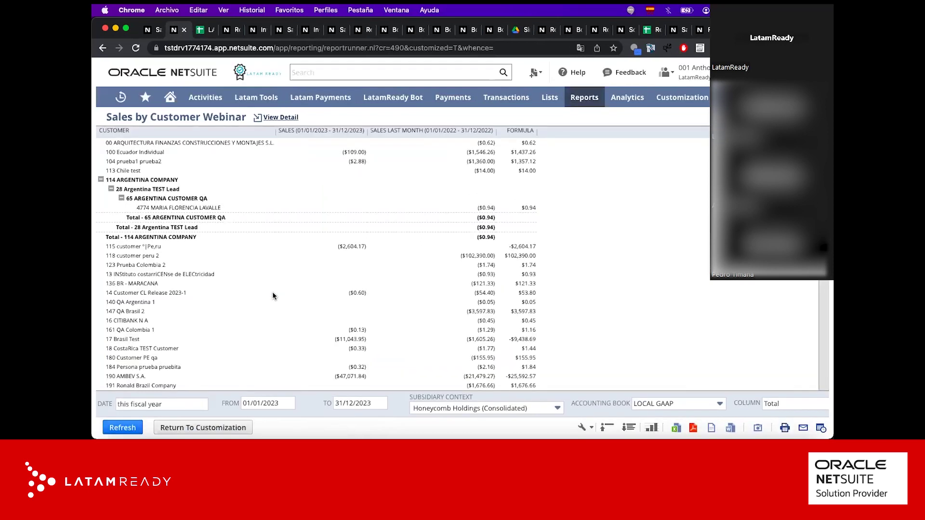
Step: Look through the credit memo results and examine the transactions behind the ARQUITECTURA FINANZAS row's 2022 amount in a separate tab, closing it when done
{"action": "scroll", "coordinate": [273, 296], "scroll_direction": "down", "scroll_amount": 10}
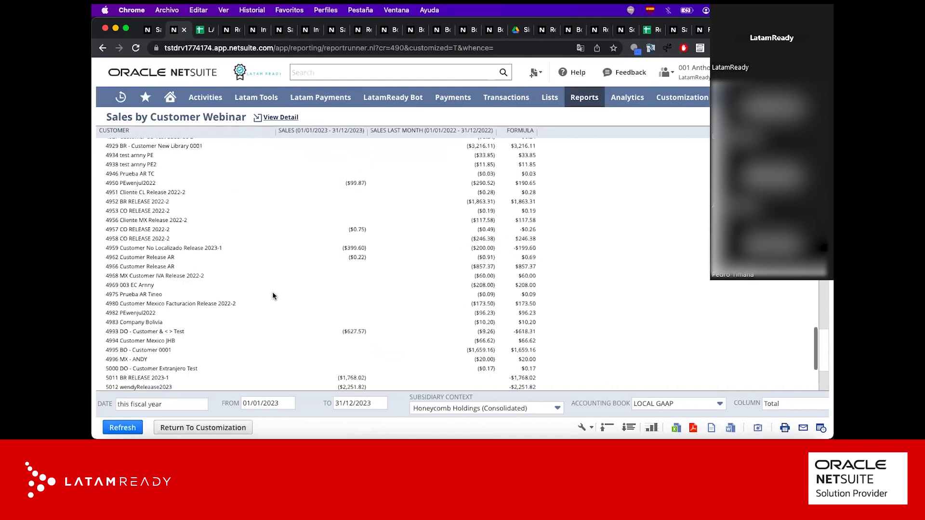
{"action": "scroll", "coordinate": [273, 295], "scroll_direction": "up", "scroll_amount": 10}
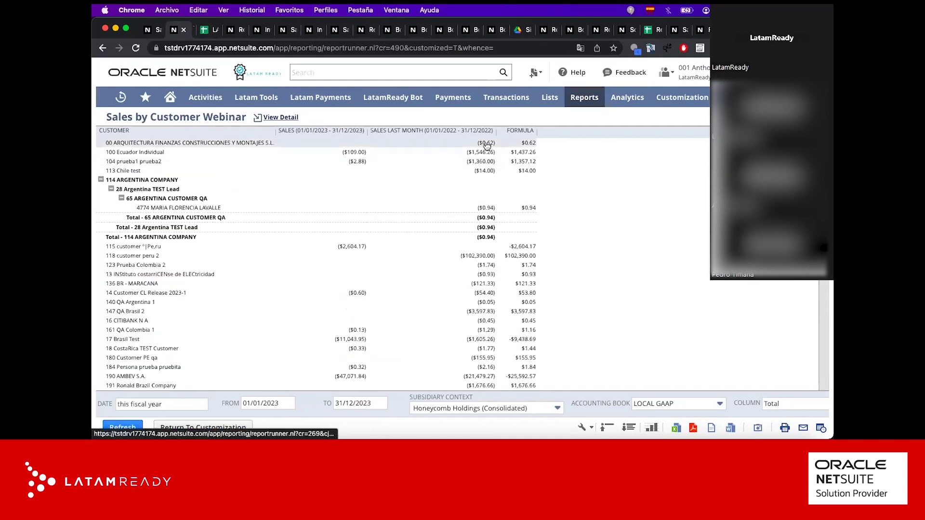
{"action": "left_click", "coordinate": [202, 30]}
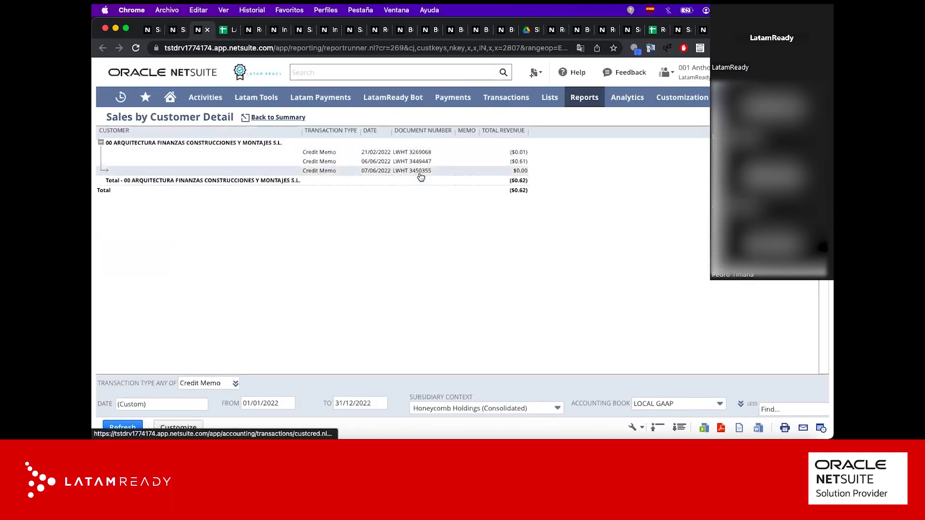
{"action": "left_click", "coordinate": [208, 31]}
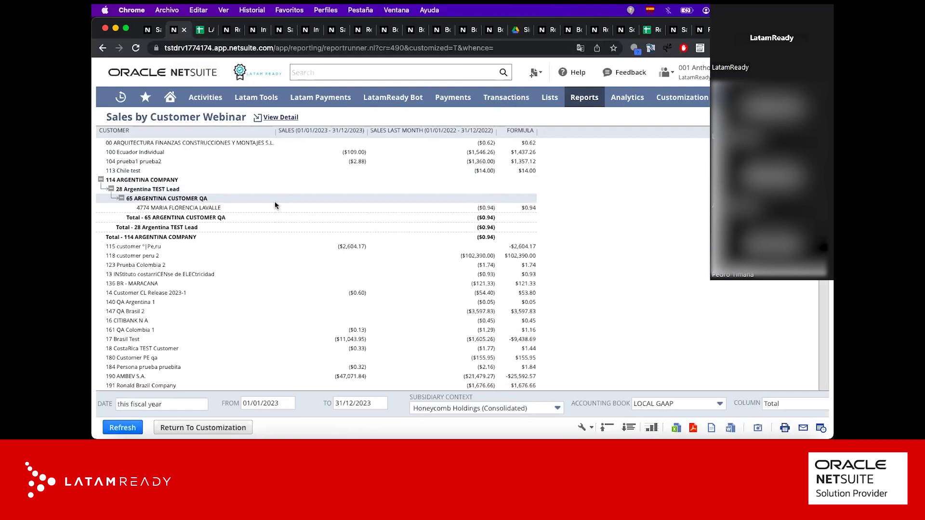
{"action": "key", "text": "XF86AudioRaiseVolume"}
{"action": "key", "text": "XF86AudioRaiseVolume"}
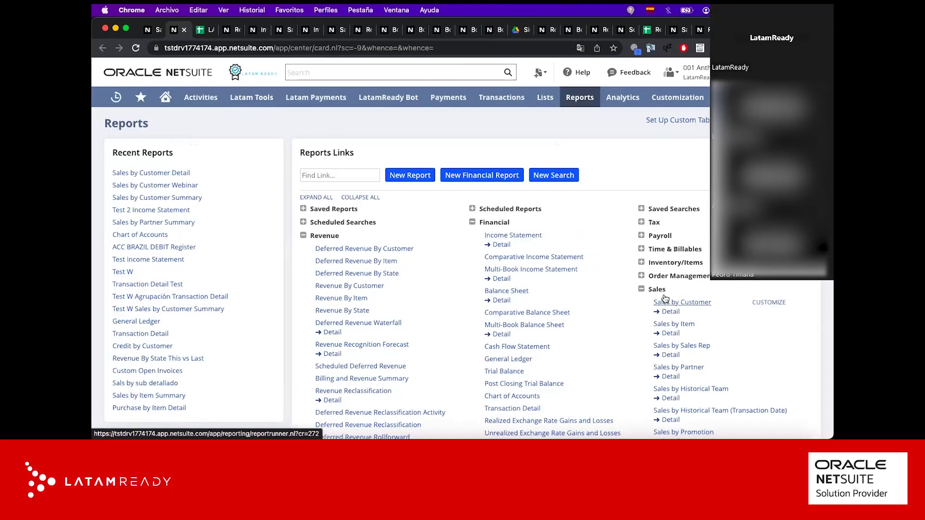
Step: Open the Income Statement, its Detail version and the Comparative Income Statement in separate tabs, and view the Income Statement
{"action": "double_click", "coordinate": [522, 237], "text": "super"}
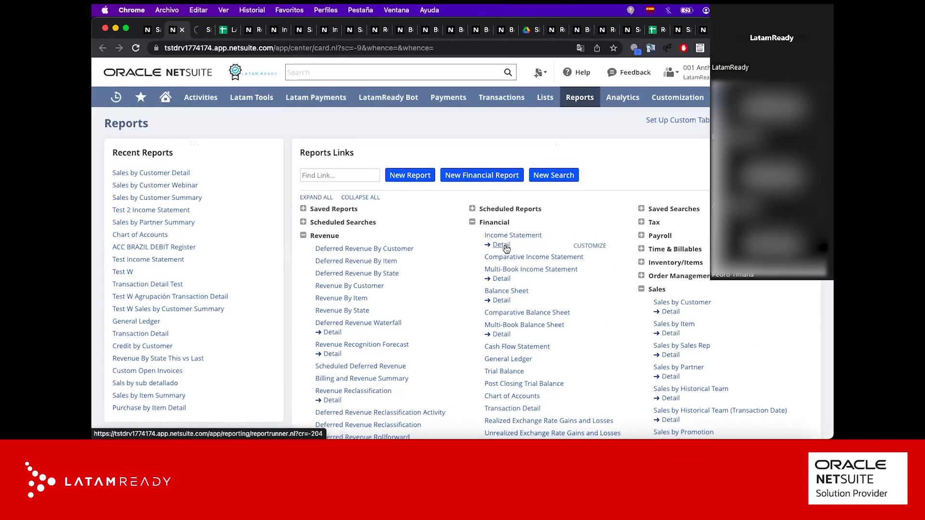
{"action": "left_click", "coordinate": [508, 258], "text": "super"}
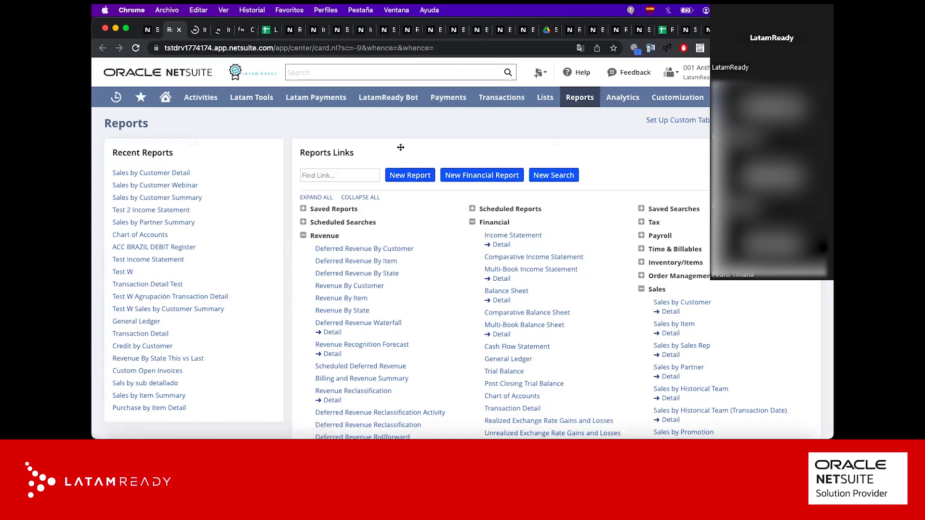
{"action": "left_click", "coordinate": [202, 31]}
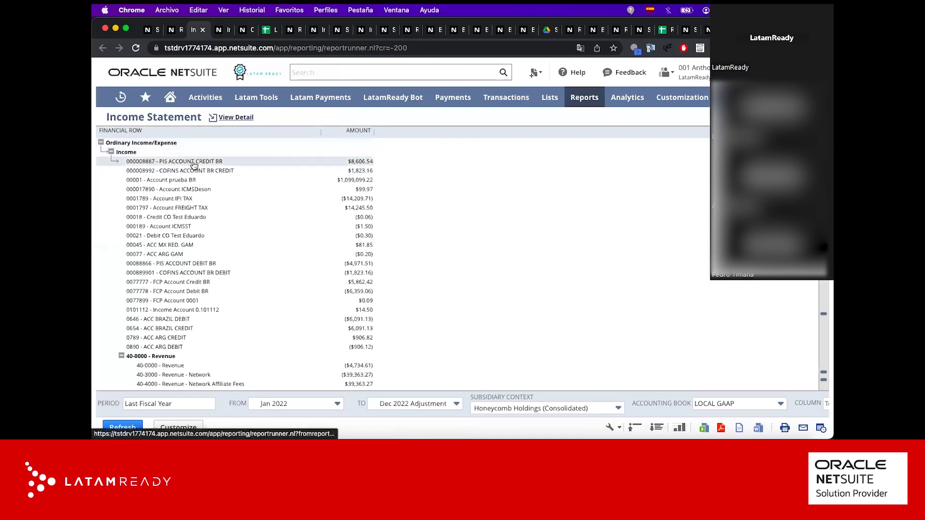
Step: Examine the Income Statement Detail and Comparative Income Statement reports, and return to the Reports overview
{"action": "left_click", "coordinate": [342, 151]}
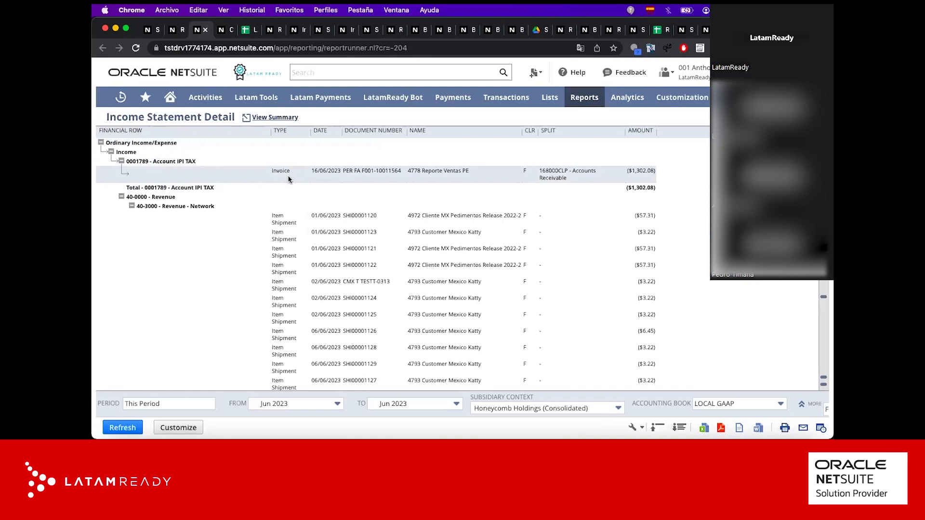
{"action": "scroll", "coordinate": [324, 238], "scroll_direction": "down", "scroll_amount": 3}
{"action": "scroll", "coordinate": [325, 239], "scroll_direction": "up", "scroll_amount": 3}
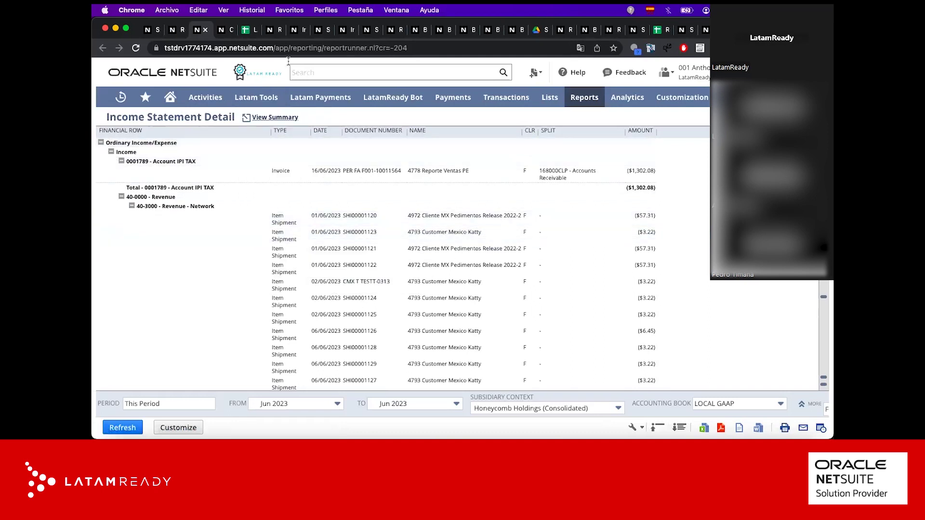
{"action": "left_click", "coordinate": [205, 30]}
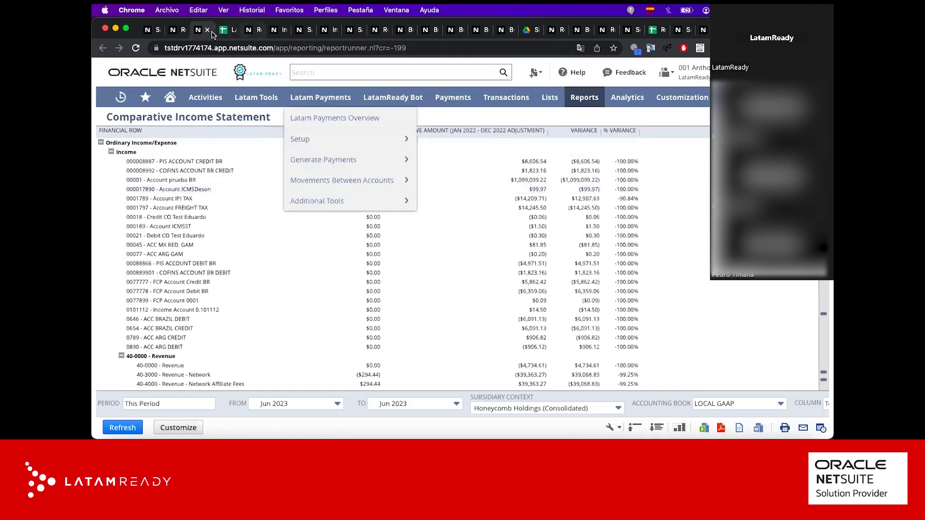
{"action": "left_click", "coordinate": [178, 31]}
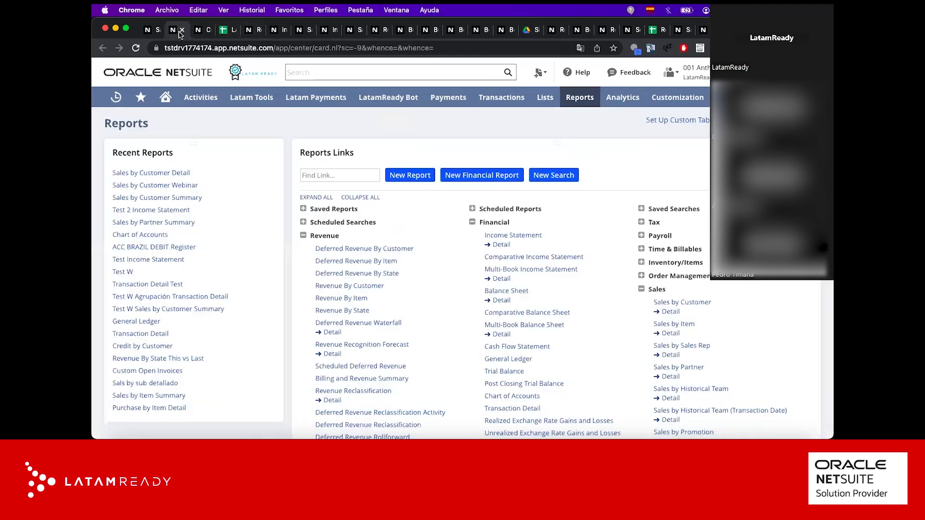
Step: Reopen the Income Statement in a new tab in place of the Comparative Income Statement tab, and look through its rows
{"action": "left_click", "coordinate": [514, 236], "text": "super"}
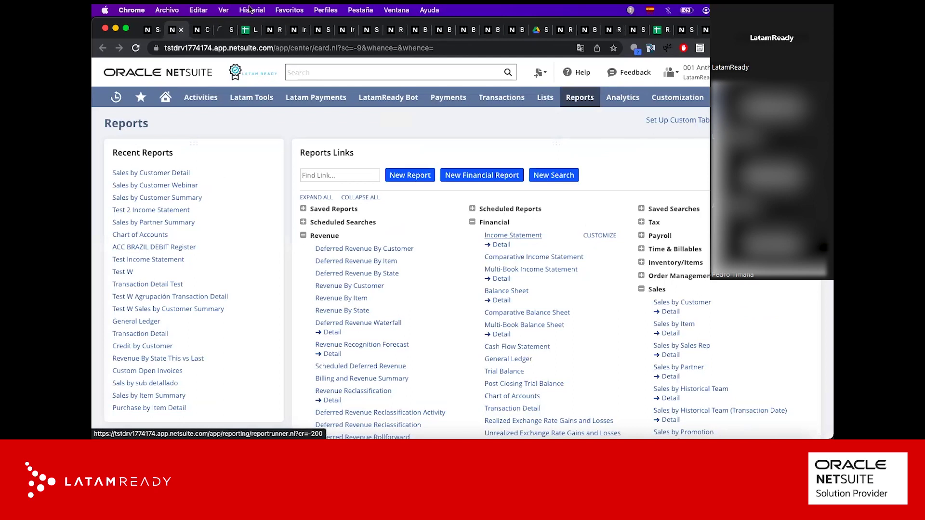
{"action": "left_click", "coordinate": [204, 31]}
{"action": "left_click", "coordinate": [206, 30]}
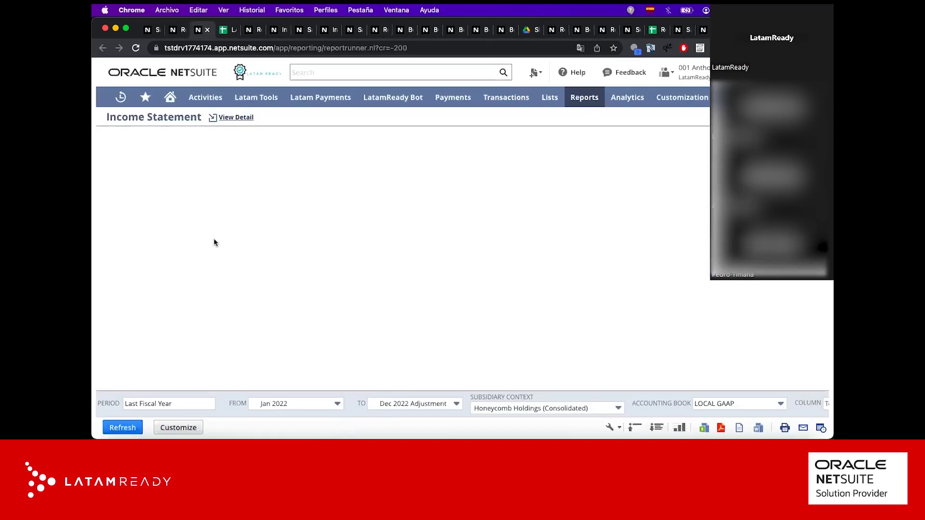
{"action": "scroll", "coordinate": [214, 242], "scroll_direction": "down", "scroll_amount": 3}
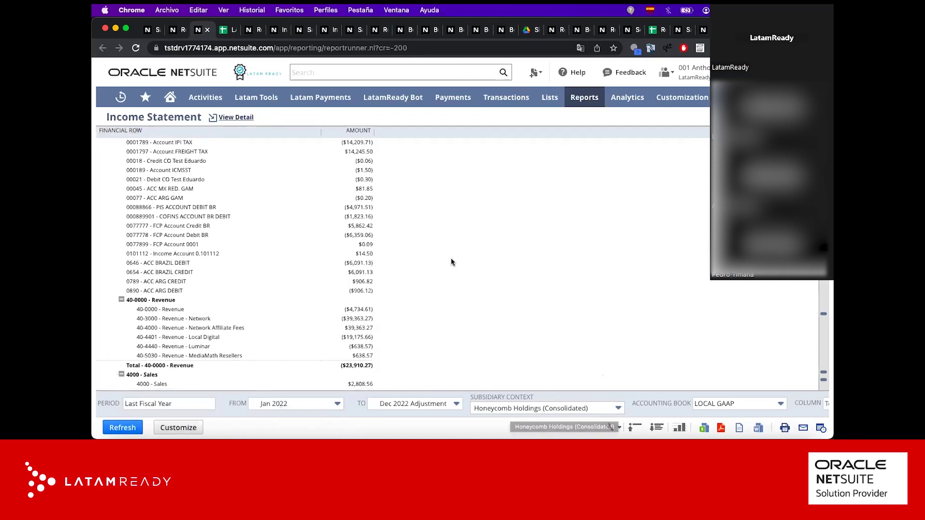
{"action": "scroll", "coordinate": [452, 260], "scroll_direction": "up", "scroll_amount": 3}
Step: Customize the Income Statement in Financial Report Builder, name it "Webinar Income Statement", and save it
{"action": "left_click", "coordinate": [163, 428]}
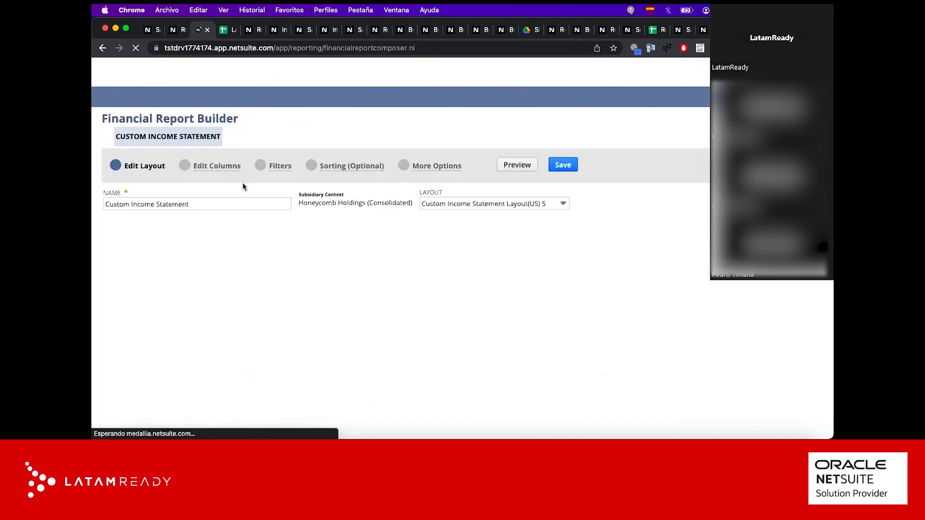
{"action": "double_click", "coordinate": [117, 205]}
{"action": "type", "text": "Weibi"}
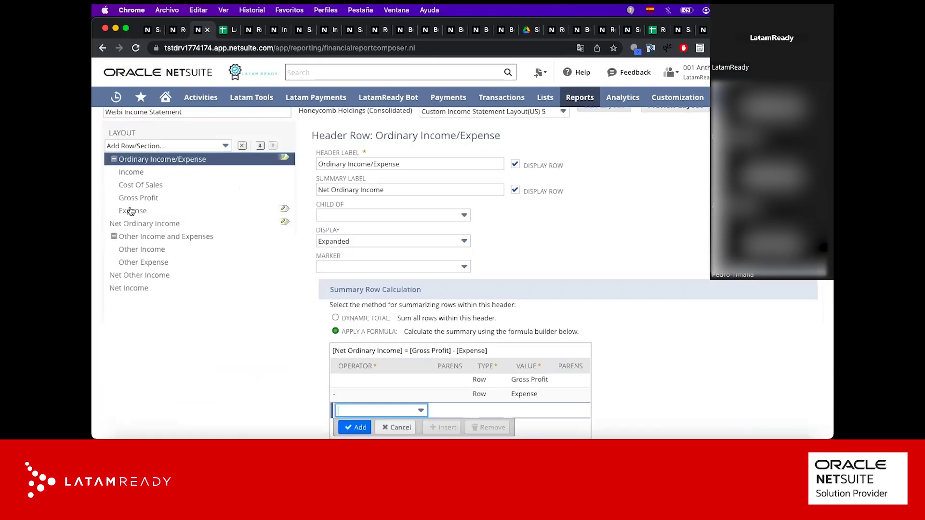
{"action": "left_click", "coordinate": [125, 146]}
{"action": "key", "text": "BackSpace"}
{"action": "key", "text": "BackSpace"}
{"action": "key", "text": "BackSpace"}
{"action": "key", "text": "BackSpace"}
{"action": "type", "text": "binari Incom"}
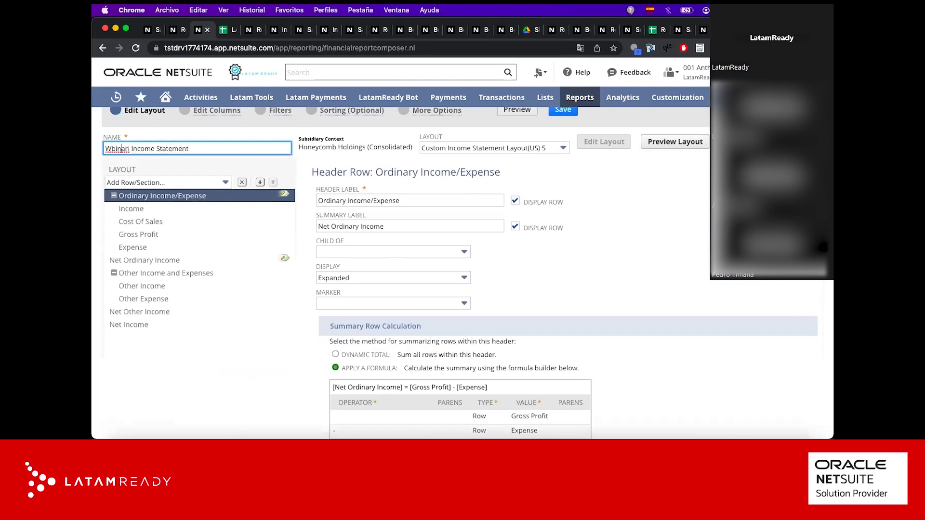
{"action": "type", "text": "e"}
{"action": "key", "text": "BackSpace"}
{"action": "scroll", "coordinate": [268, 230], "scroll_direction": "up", "scroll_amount": 2}
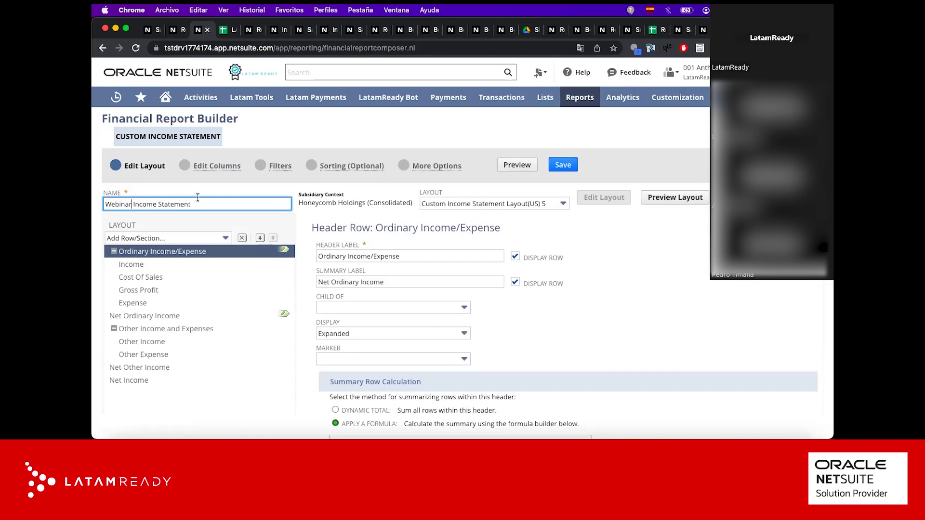
{"action": "left_click", "coordinate": [556, 162]}
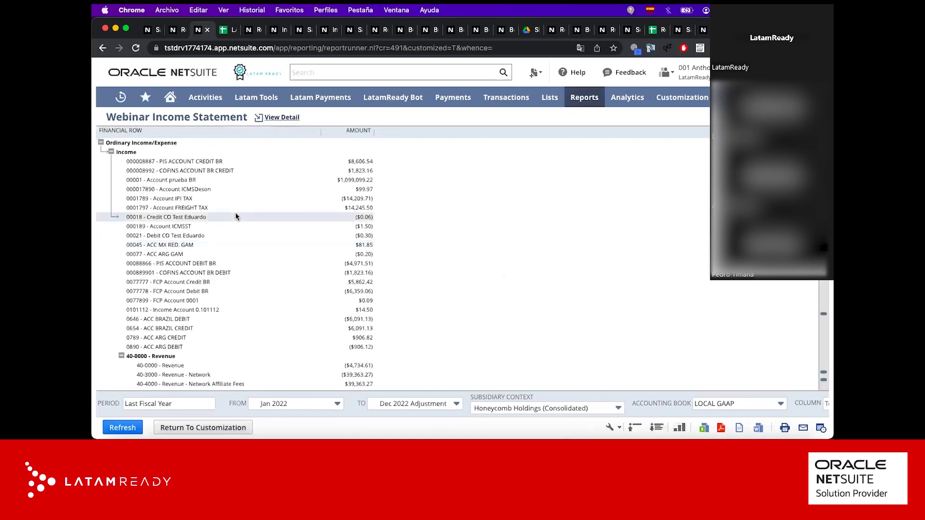
Step: Look through the rows of the saved Webinar Income Statement report
{"action": "scroll", "coordinate": [600, 361], "scroll_direction": "down", "scroll_amount": 10}
{"action": "scroll", "coordinate": [601, 381], "scroll_direction": "up", "scroll_amount": 10}
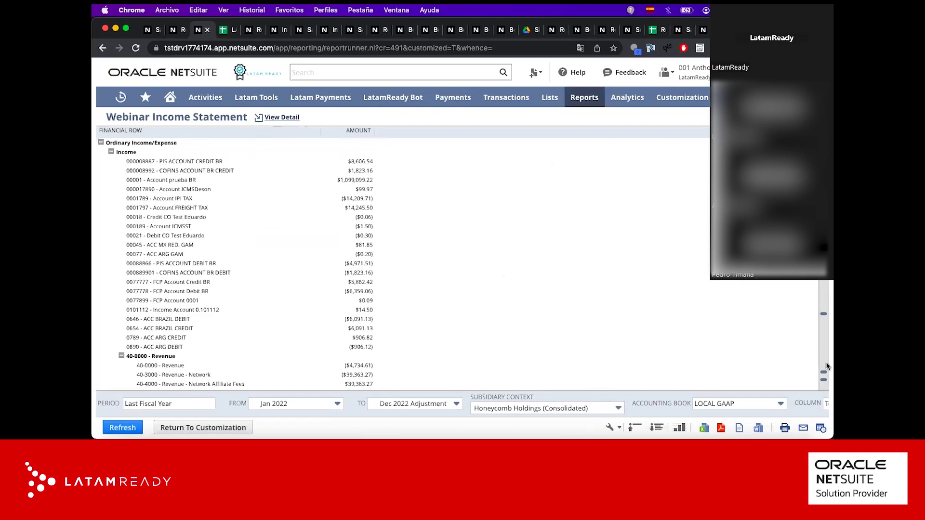
{"action": "scroll", "coordinate": [785, 336], "scroll_direction": "down", "scroll_amount": 3}
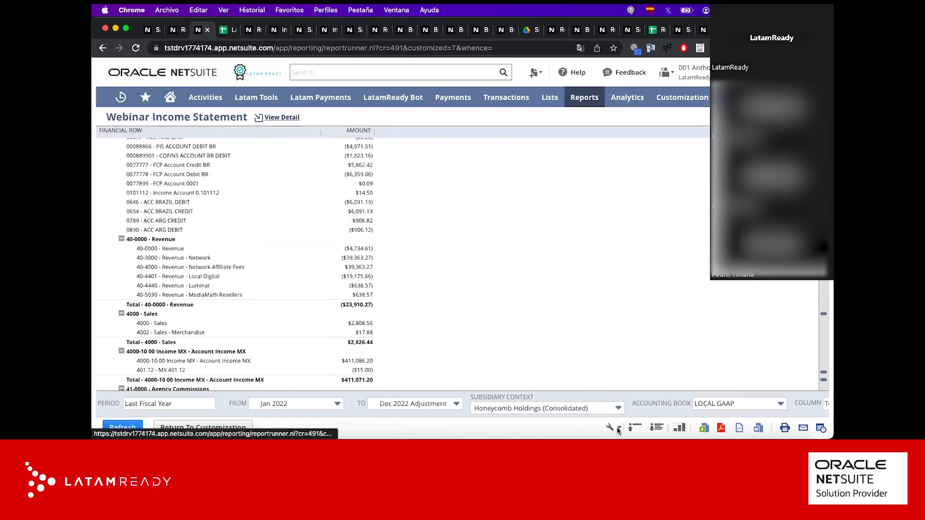
Step: Collapse all Webinar Income Statement rows and expand only the Ordinary Income/Expense and Other Income and Expenses headers
{"action": "left_click", "coordinate": [635, 428]}
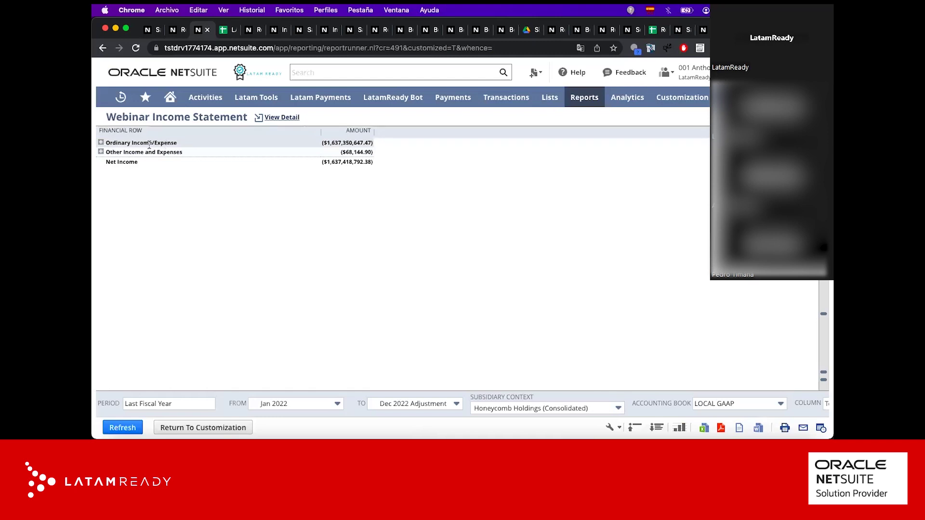
{"action": "left_click", "coordinate": [101, 142]}
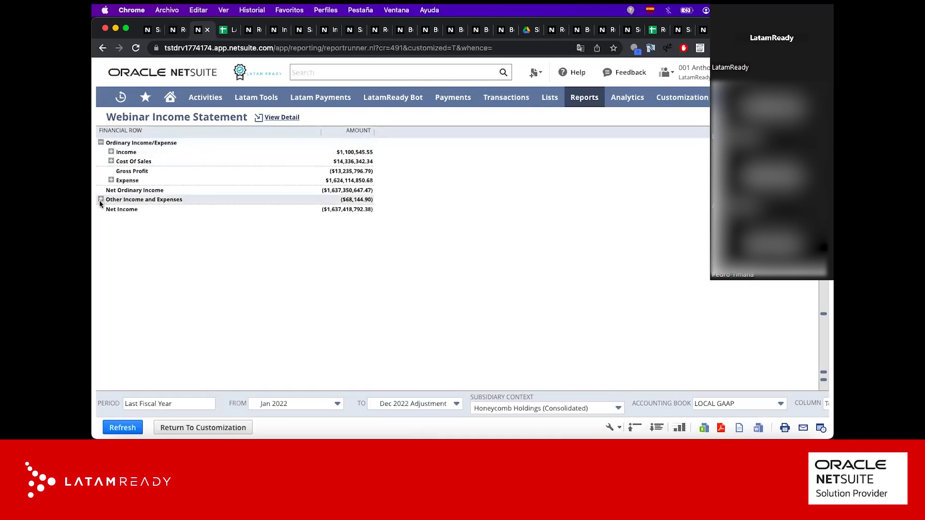
{"action": "left_click", "coordinate": [100, 200]}
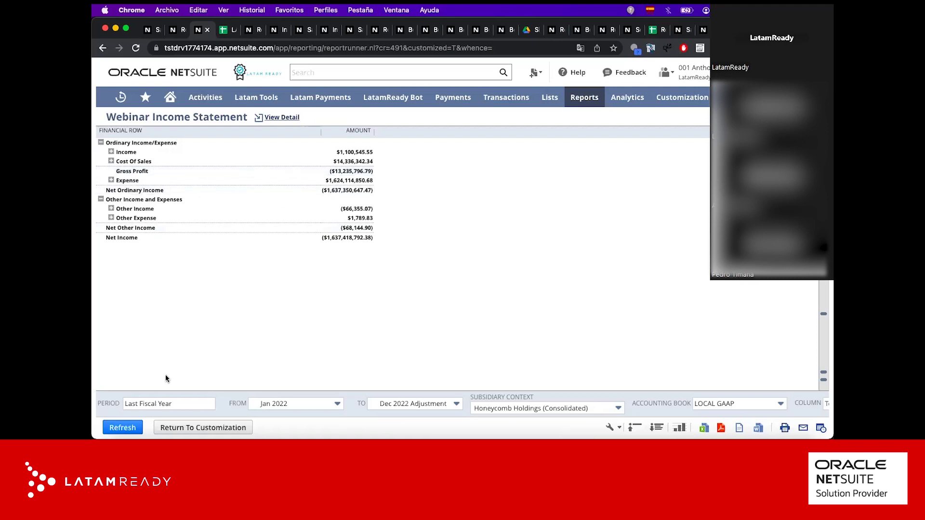
Step: Return to customizing the report, hide the Net Ordinary Income summary row, and save over the existing Webinar Income Statement
{"action": "left_click", "coordinate": [203, 428]}
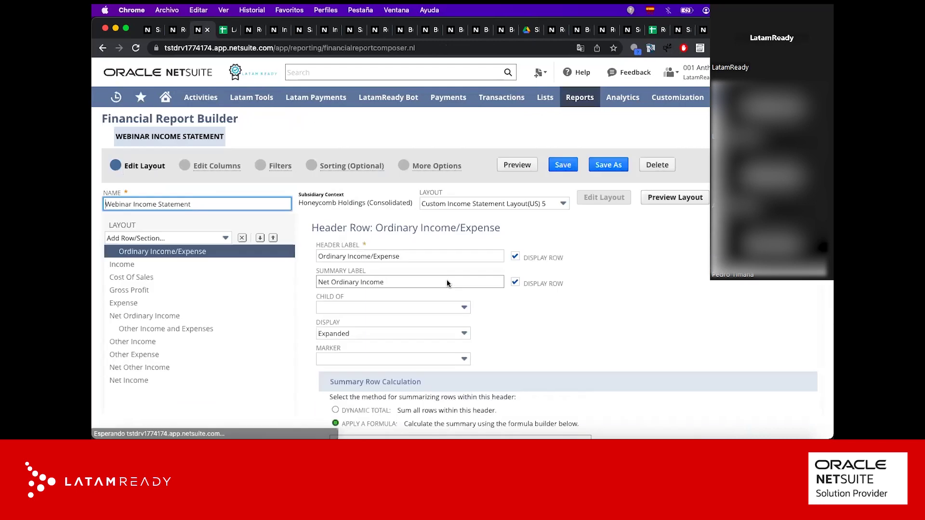
{"action": "scroll", "coordinate": [256, 274], "scroll_direction": "up", "scroll_amount": 4}
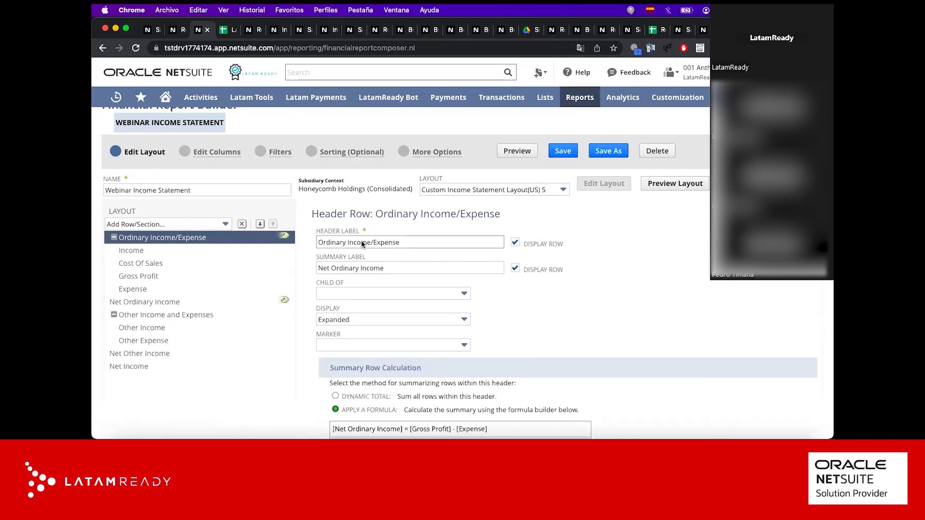
{"action": "scroll", "coordinate": [362, 239], "scroll_direction": "down", "scroll_amount": 2}
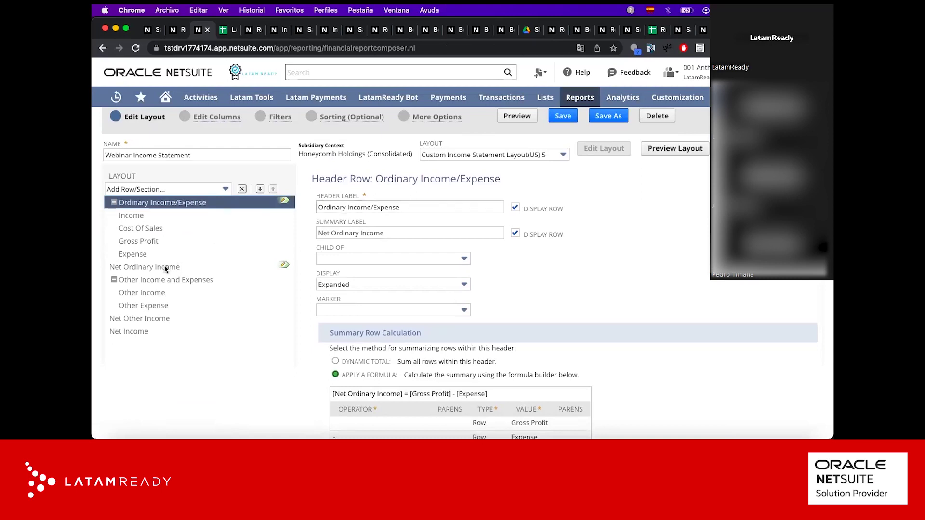
{"action": "left_click", "coordinate": [515, 233]}
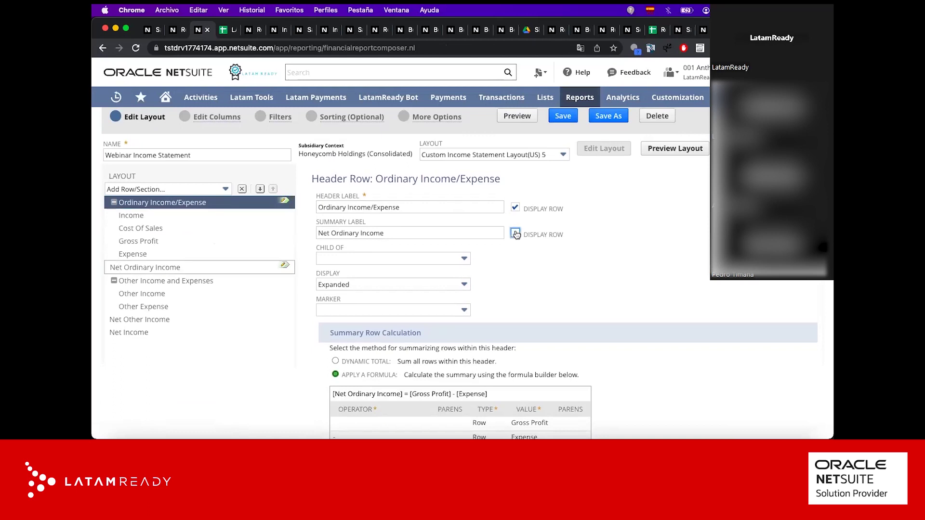
{"action": "scroll", "coordinate": [513, 250], "scroll_direction": "up", "scroll_amount": 2}
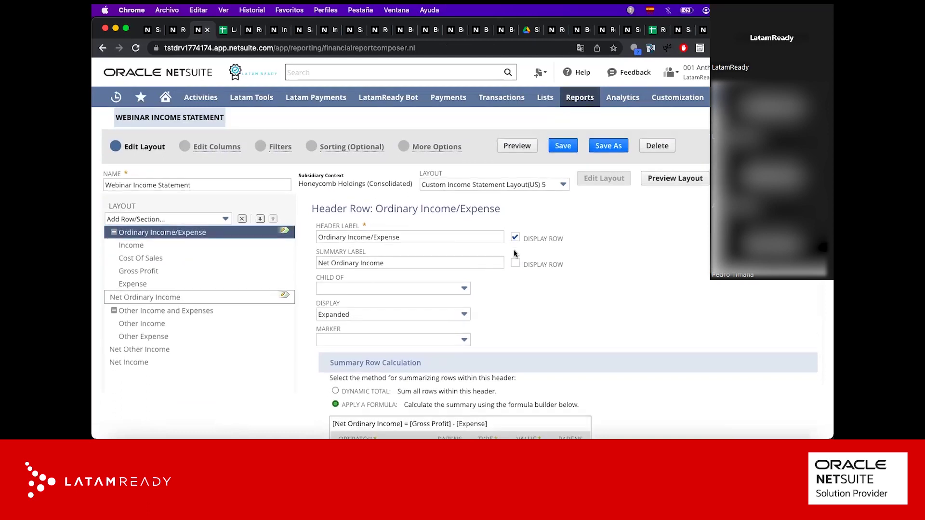
{"action": "left_click", "coordinate": [562, 168]}
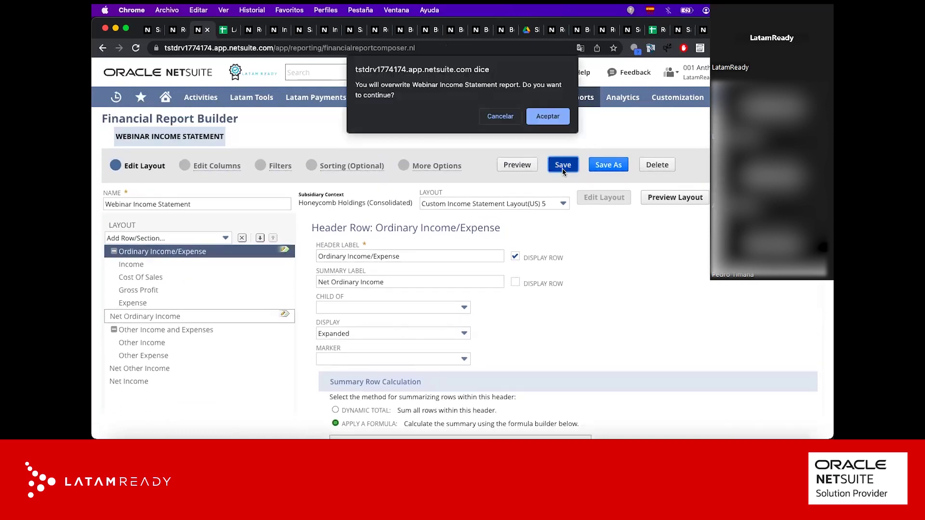
{"action": "key", "text": "Return"}
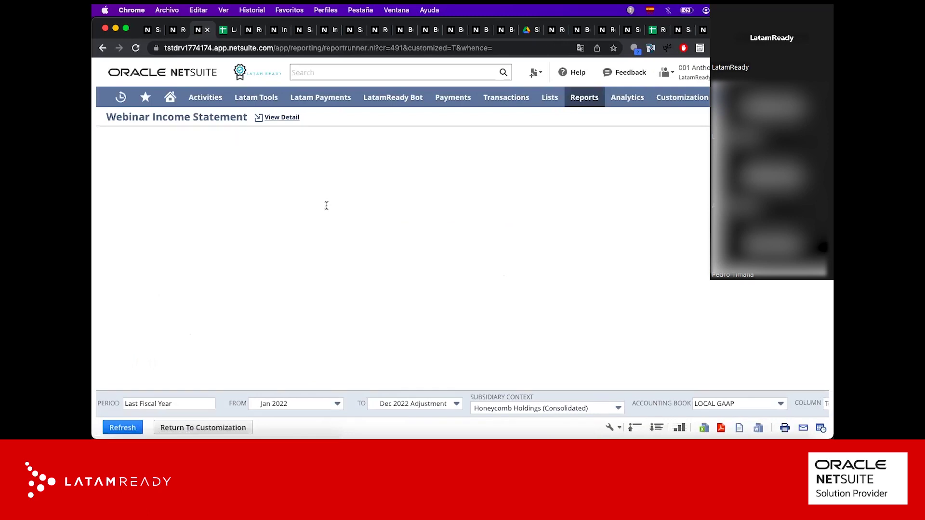
Step: Check the saved report's summary rows by collapsing everything and expanding the two income and expense headers
{"action": "scroll", "coordinate": [302, 262], "scroll_direction": "down", "scroll_amount": 10}
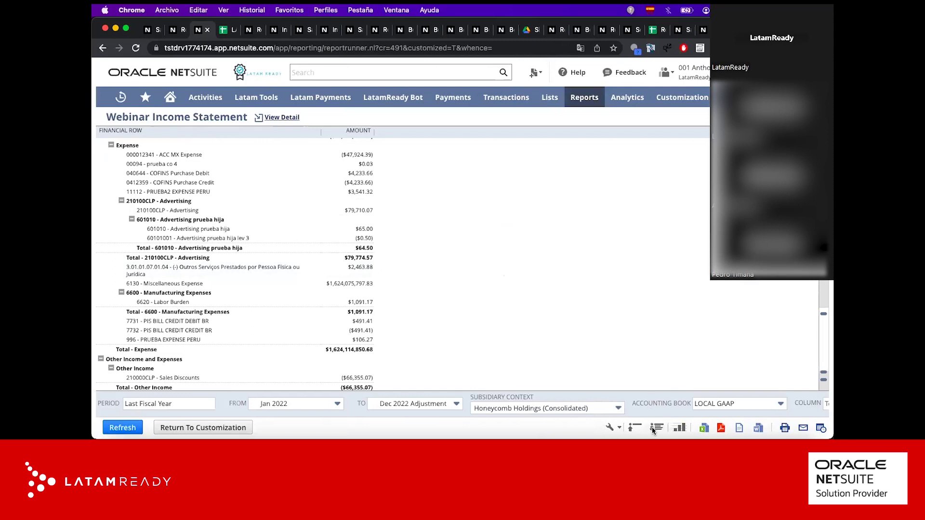
{"action": "left_click", "coordinate": [635, 428]}
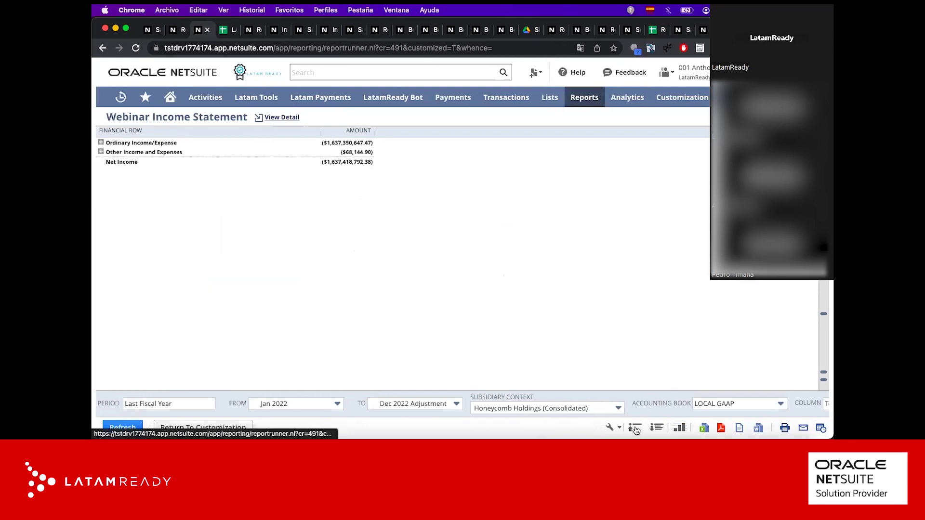
{"action": "left_click", "coordinate": [101, 143]}
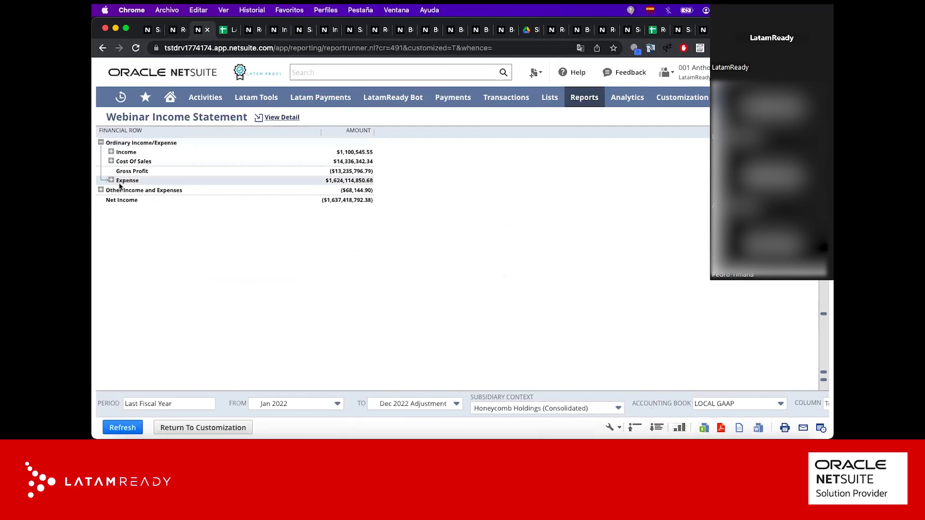
{"action": "left_click", "coordinate": [101, 190]}
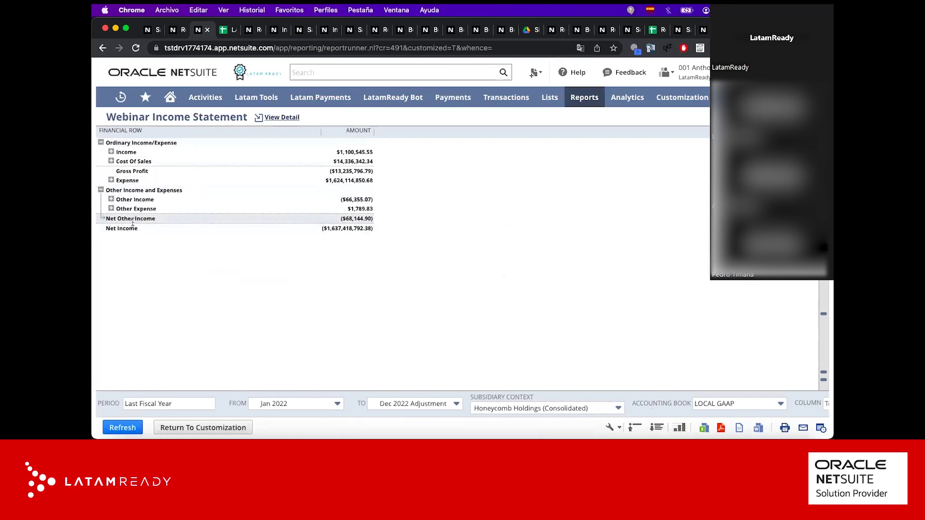
Step: Return to customizing the report and turn the Net Ordinary Income summary row's display back on
{"action": "left_click", "coordinate": [170, 426]}
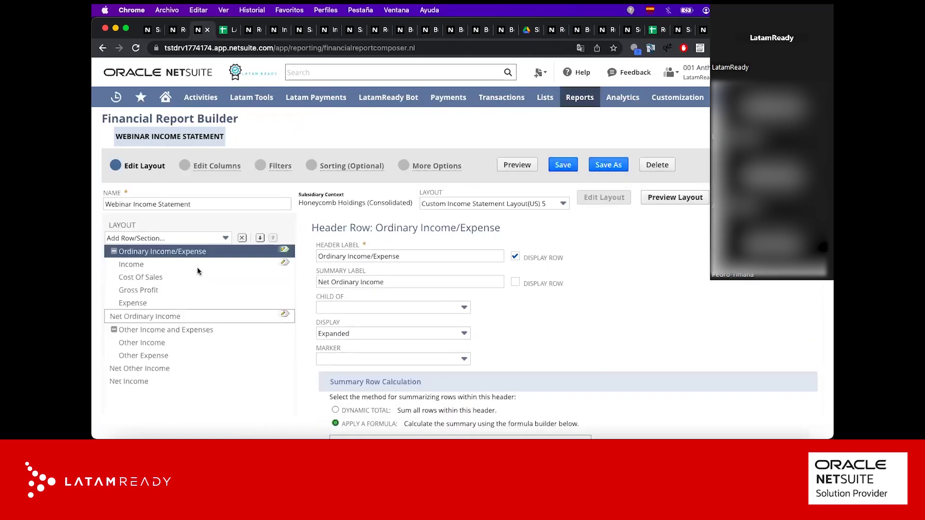
{"action": "left_click", "coordinate": [515, 283]}
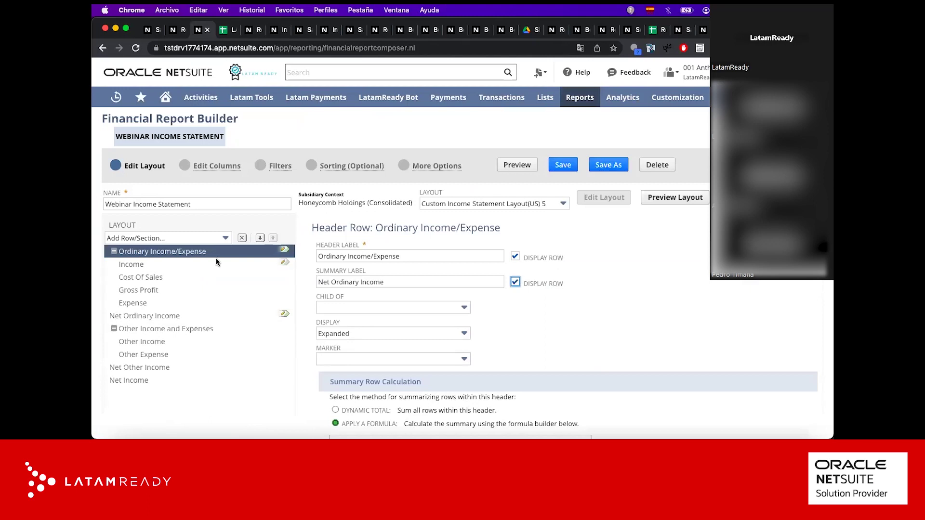
Step: Examine the Child Of, Display and Marker options of the Ordinary Income/Expense header row without changing them
{"action": "left_click", "coordinate": [140, 268]}
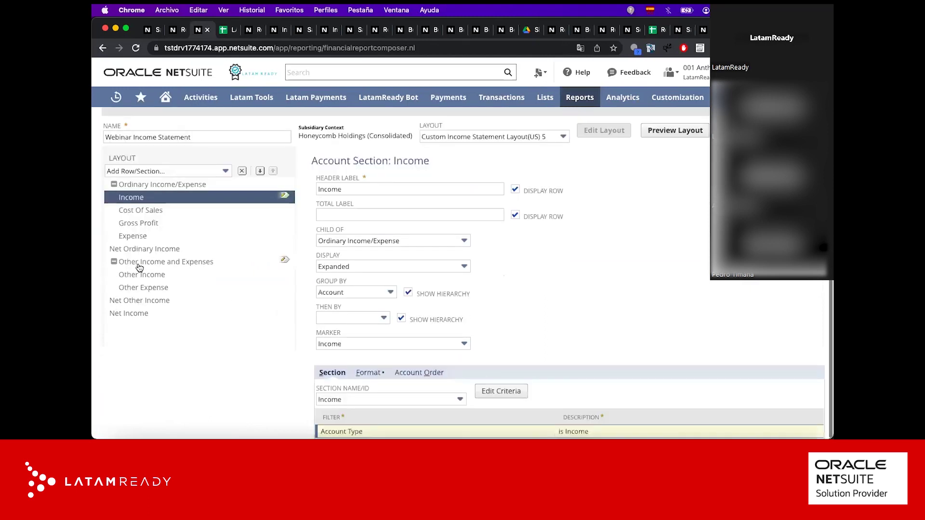
{"action": "left_click", "coordinate": [181, 185]}
{"action": "scroll", "coordinate": [368, 195], "scroll_direction": "up", "scroll_amount": 2}
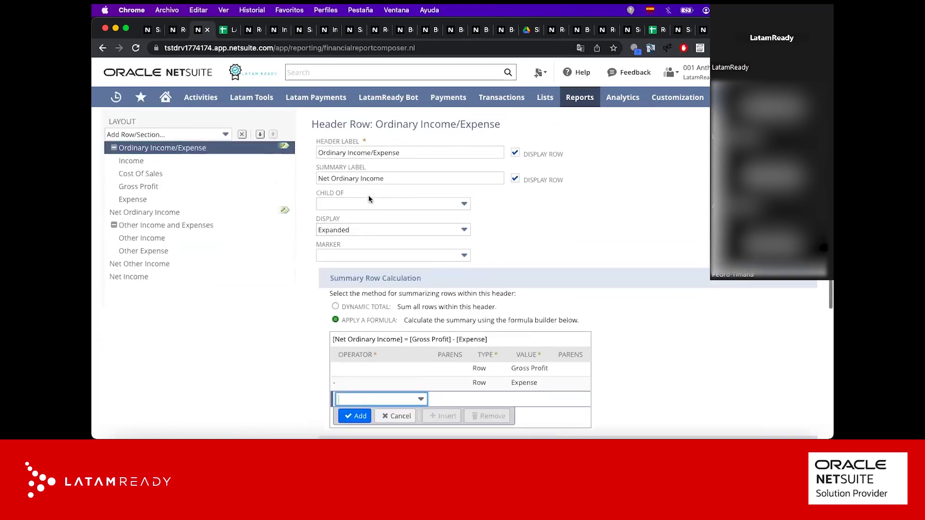
{"action": "left_click", "coordinate": [372, 203]}
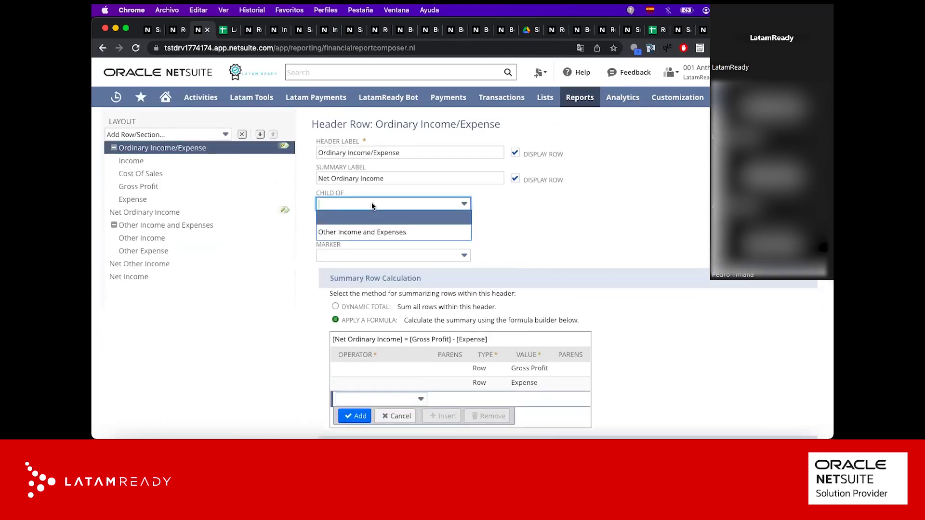
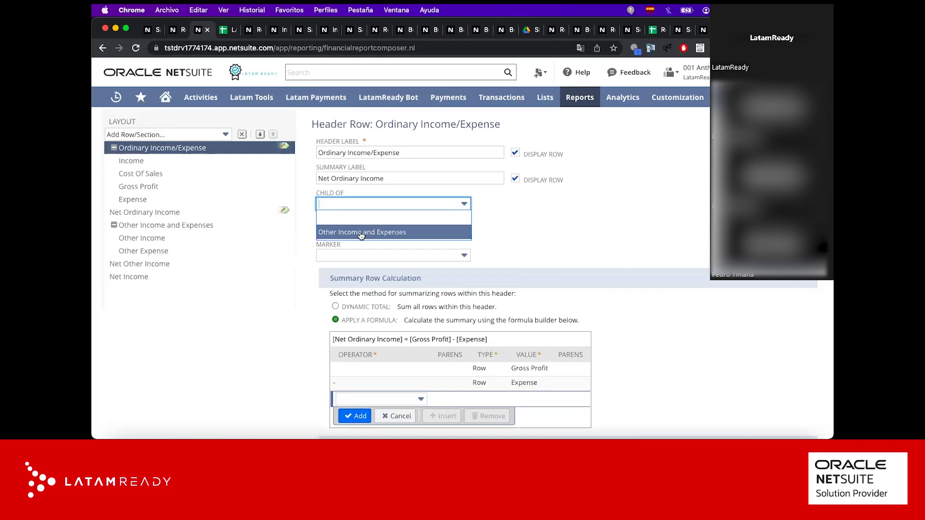
{"action": "left_click", "coordinate": [514, 214]}
{"action": "scroll", "coordinate": [479, 216], "scroll_direction": "up", "scroll_amount": 2}
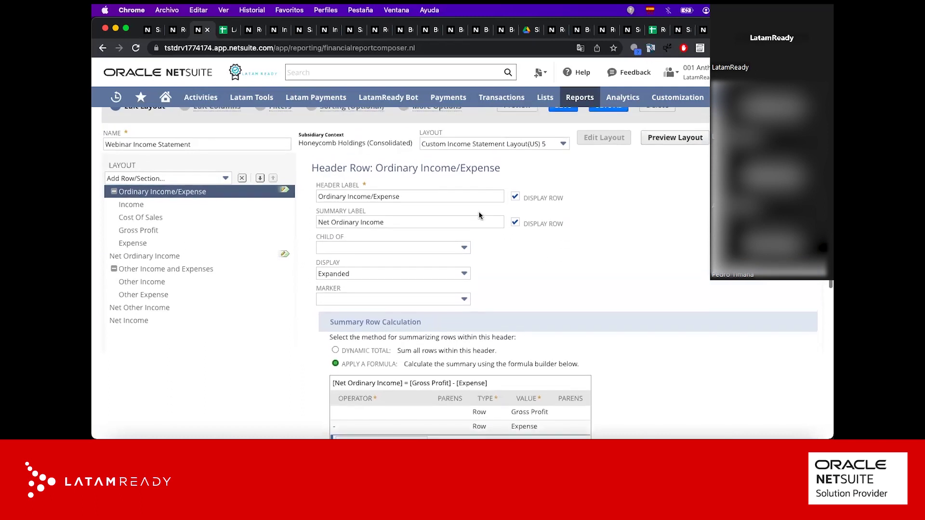
{"action": "left_click", "coordinate": [396, 273]}
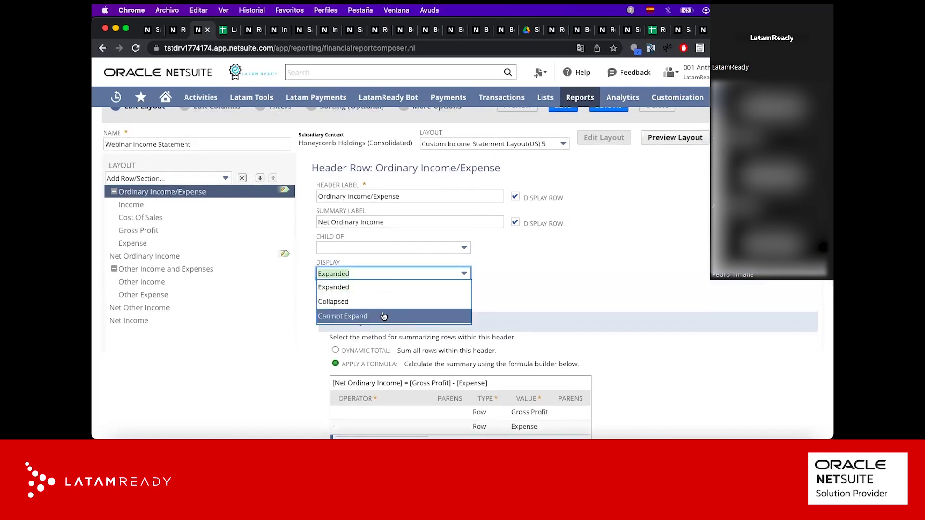
{"action": "left_click", "coordinate": [499, 272]}
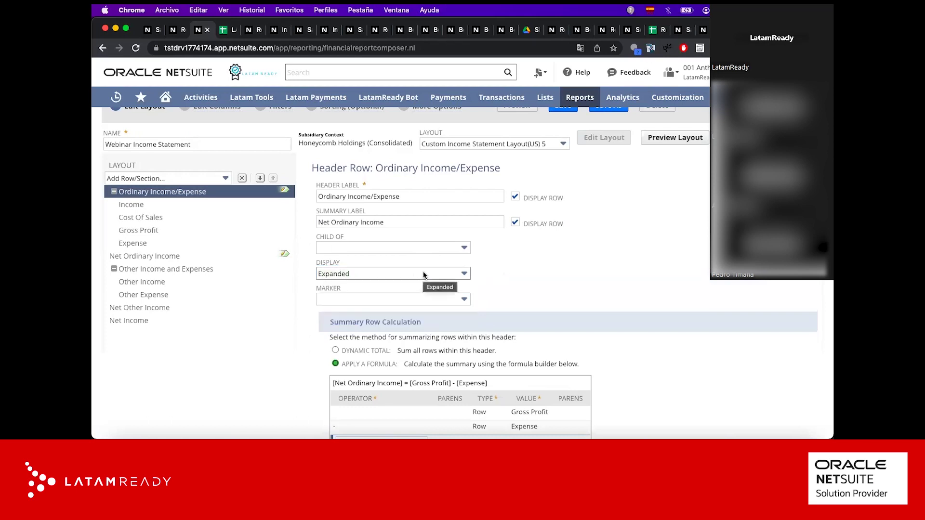
{"action": "left_click", "coordinate": [427, 298]}
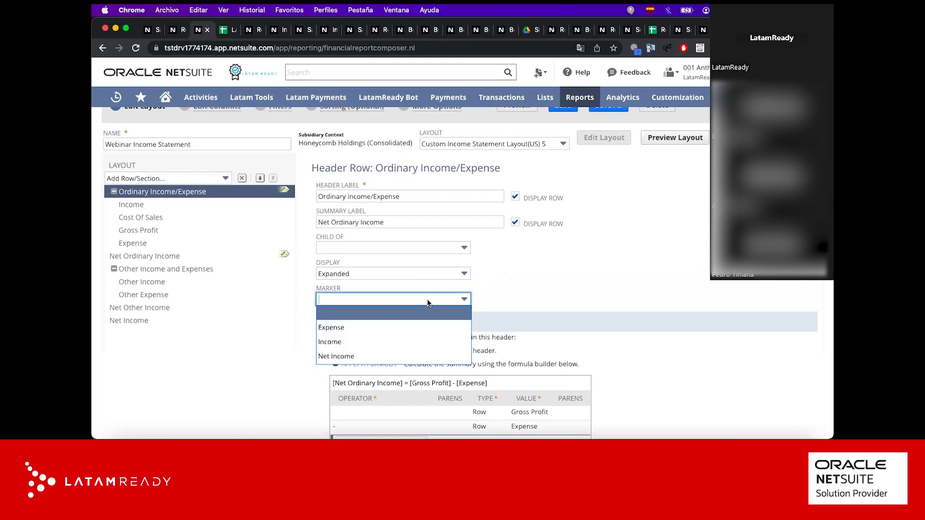
{"action": "left_click", "coordinate": [539, 277]}
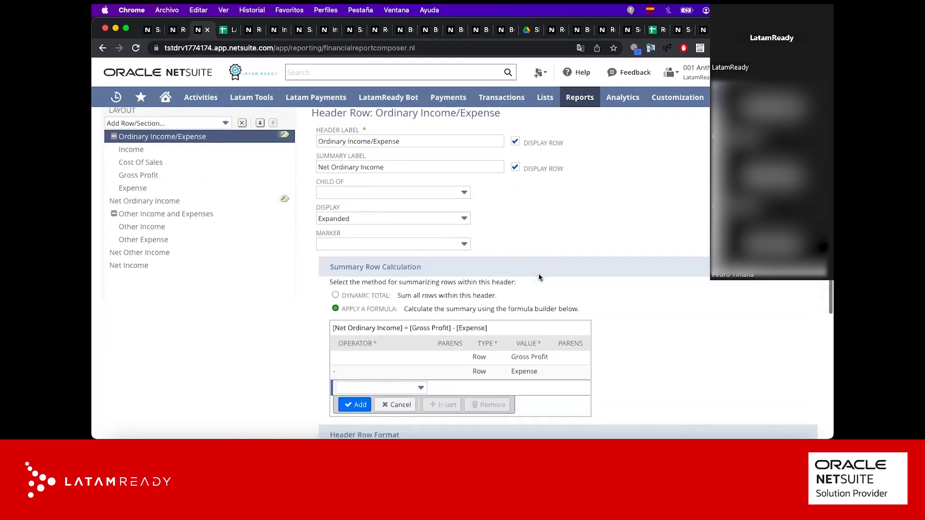
Step: Examine the summary row calculation formula and the header and summary row formats of the Ordinary Income/Expense header
{"action": "scroll", "coordinate": [539, 277], "scroll_direction": "down", "scroll_amount": 3}
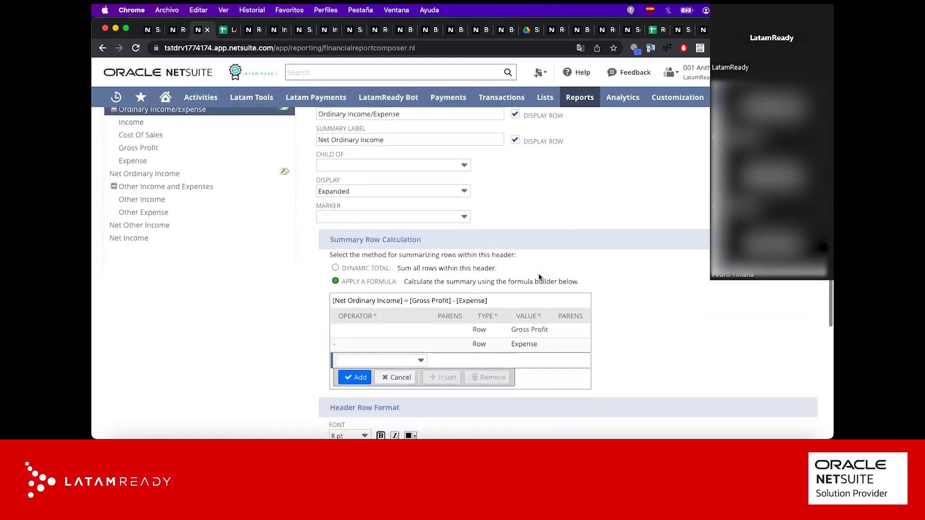
{"action": "triple_click", "coordinate": [354, 237]}
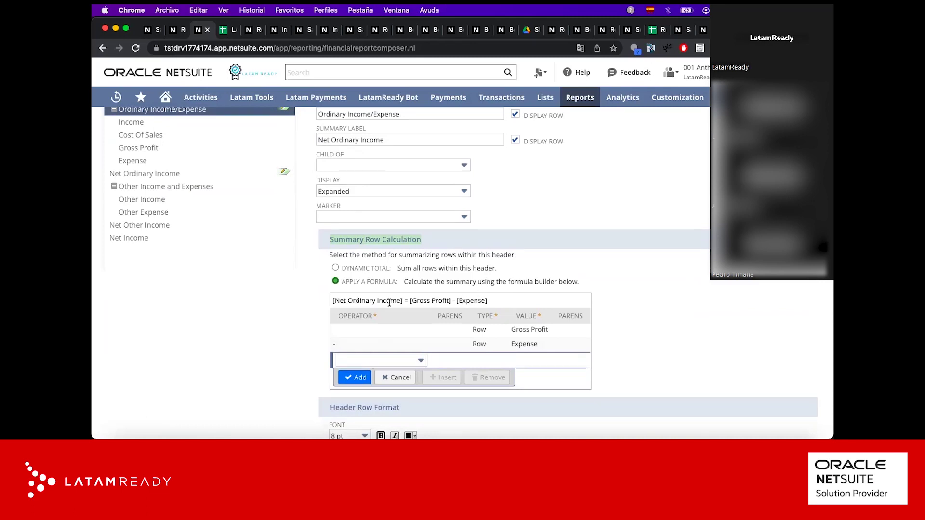
{"action": "scroll", "coordinate": [370, 297], "scroll_direction": "down", "scroll_amount": 5}
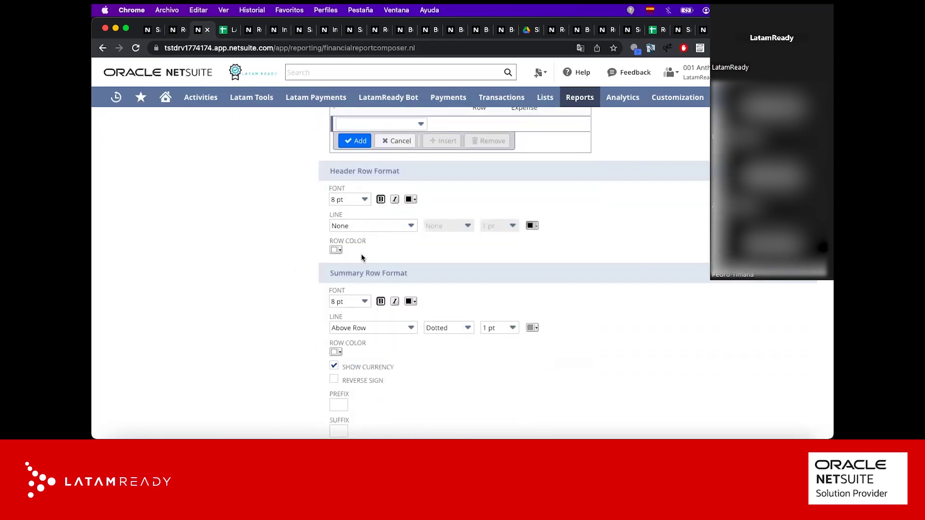
{"action": "scroll", "coordinate": [361, 253], "scroll_direction": "up", "scroll_amount": 8}
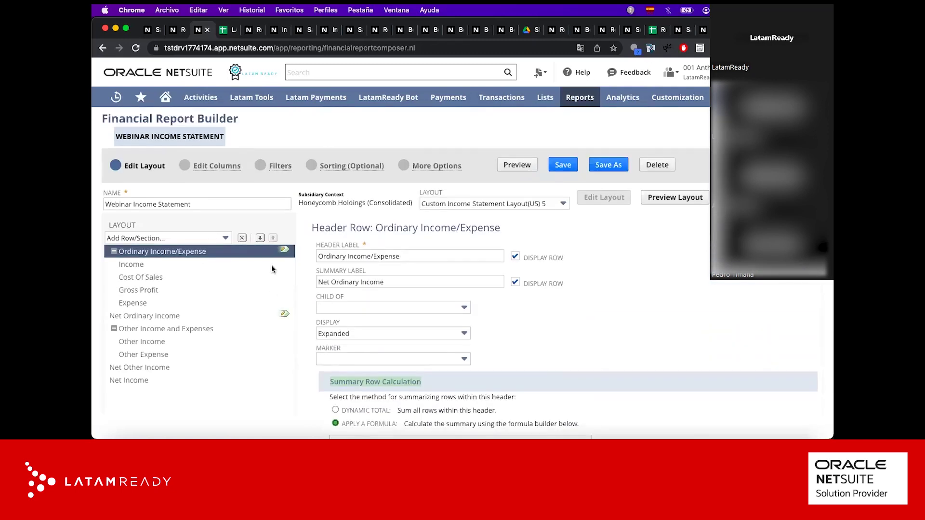
Step: Examine the Child Of, Group By and Display options of the Income section, and open the Cost Of Sales section's settings
{"action": "left_click", "coordinate": [134, 266]}
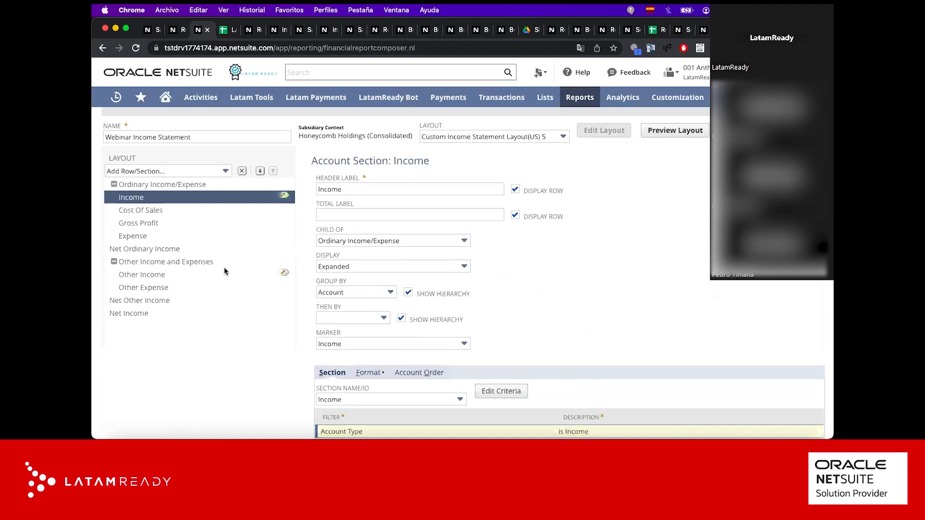
{"action": "left_click", "coordinate": [392, 241]}
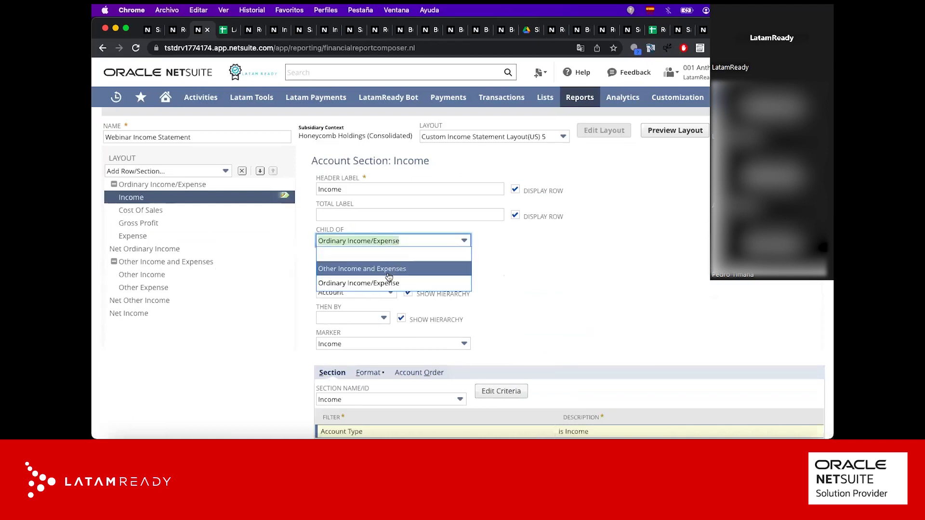
{"action": "left_click", "coordinate": [388, 284]}
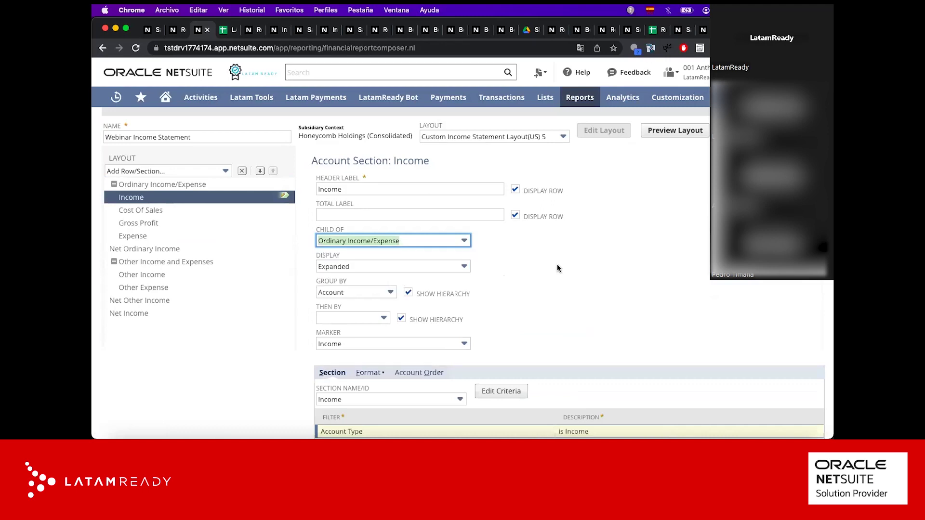
{"action": "left_click", "coordinate": [391, 295]}
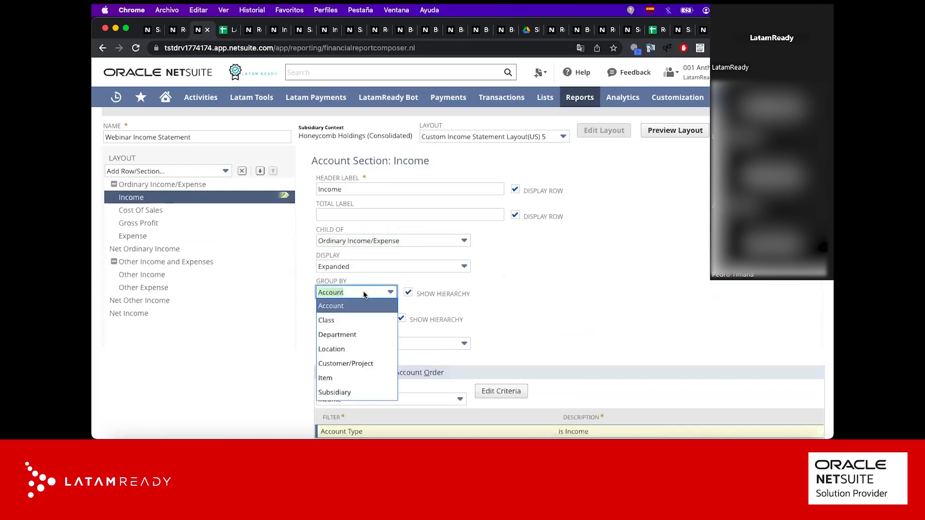
{"action": "left_click", "coordinate": [365, 295]}
{"action": "left_click", "coordinate": [389, 265]}
{"action": "left_click", "coordinate": [498, 277]}
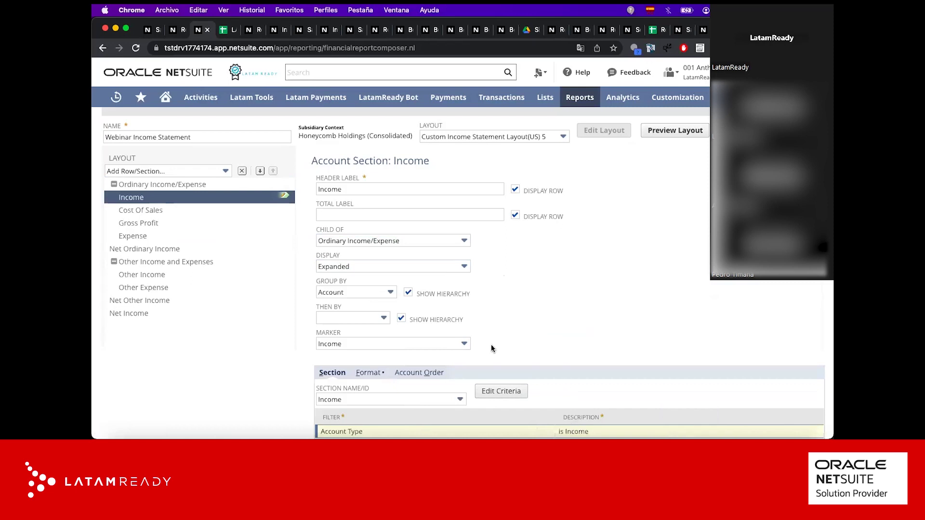
{"action": "left_click", "coordinate": [144, 212]}
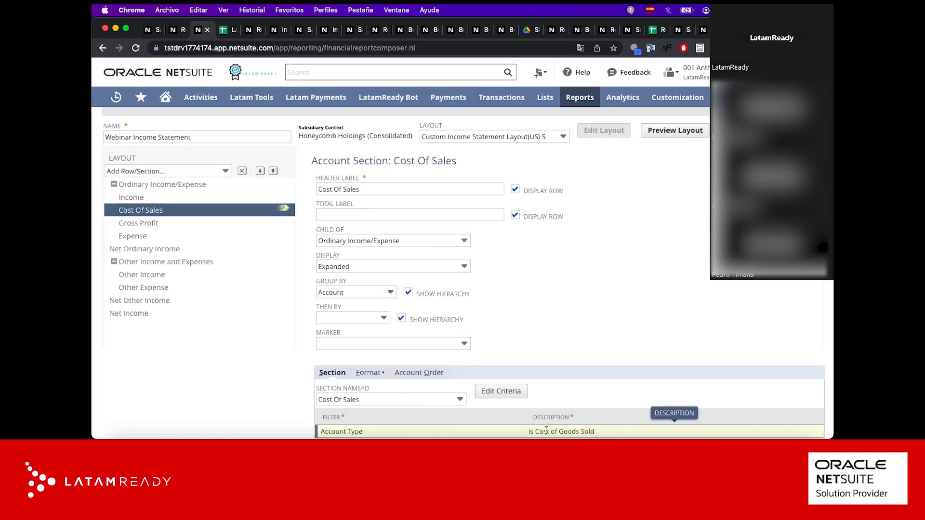
Step: Examine the label, parent, format and formula settings of the Gross Profit formula row
{"action": "left_click", "coordinate": [154, 225]}
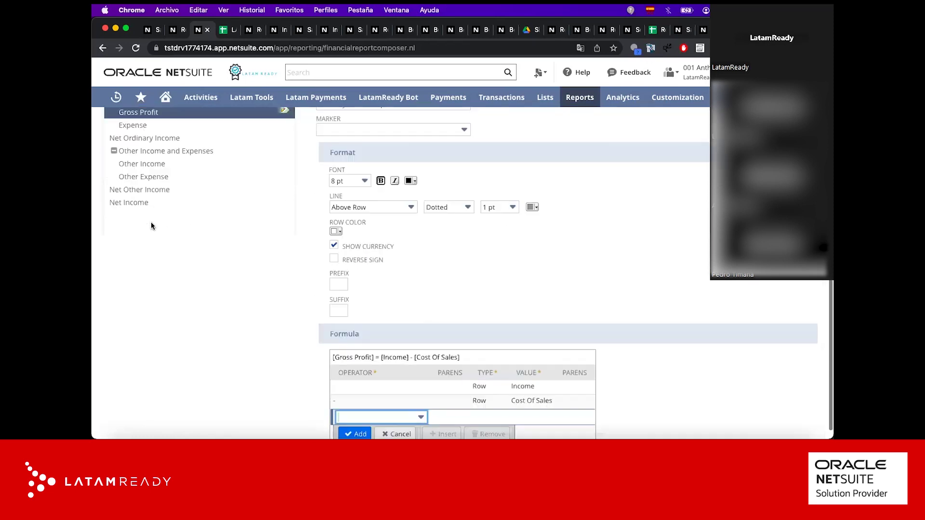
{"action": "scroll", "coordinate": [206, 259], "scroll_direction": "up", "scroll_amount": 3}
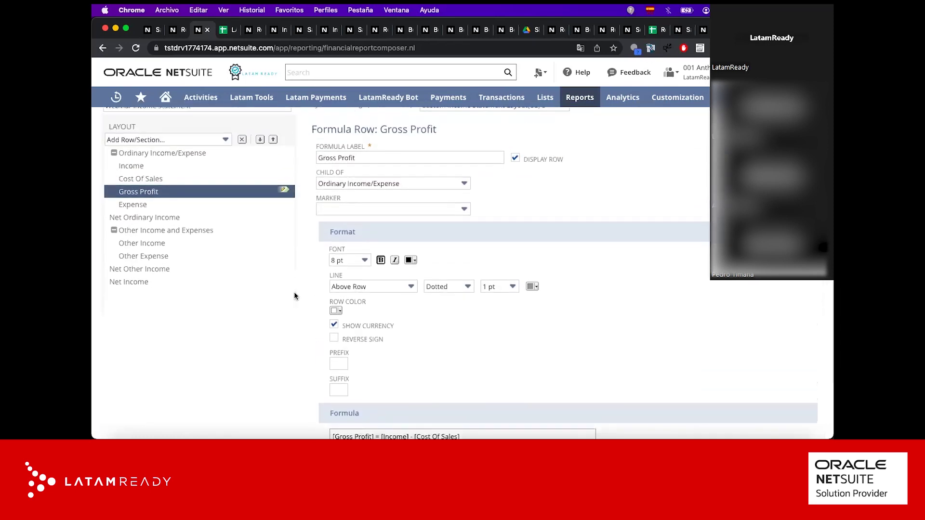
{"action": "scroll", "coordinate": [294, 291], "scroll_direction": "up", "scroll_amount": 2}
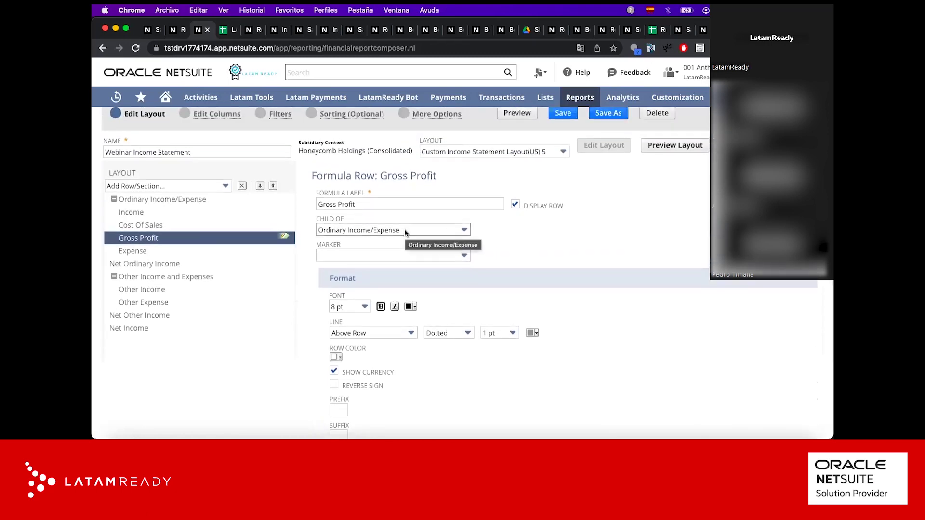
{"action": "scroll", "coordinate": [424, 279], "scroll_direction": "down", "scroll_amount": 4}
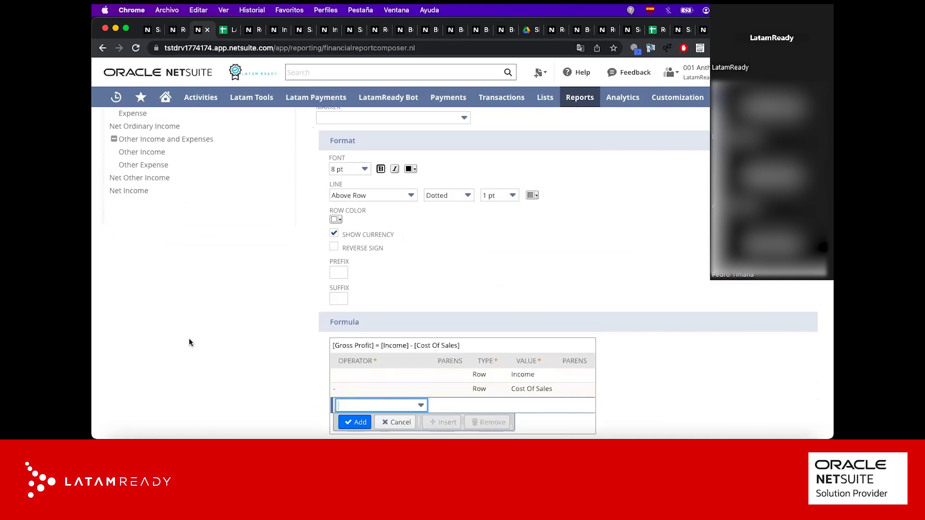
{"action": "scroll", "coordinate": [189, 338], "scroll_direction": "up", "scroll_amount": 5}
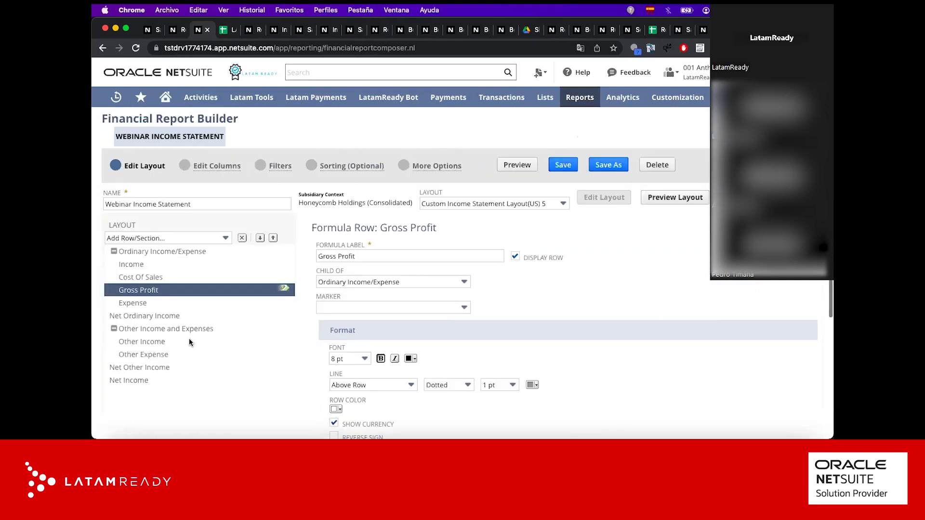
Step: Examine the Expense section's settings and the formula of the Net Ordinary Income summary row
{"action": "left_click", "coordinate": [133, 307]}
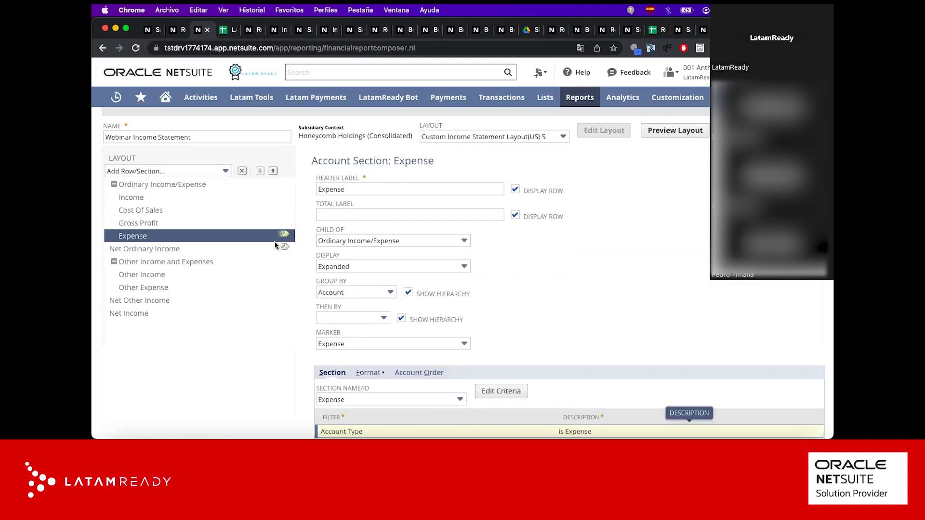
{"action": "left_click", "coordinate": [166, 250]}
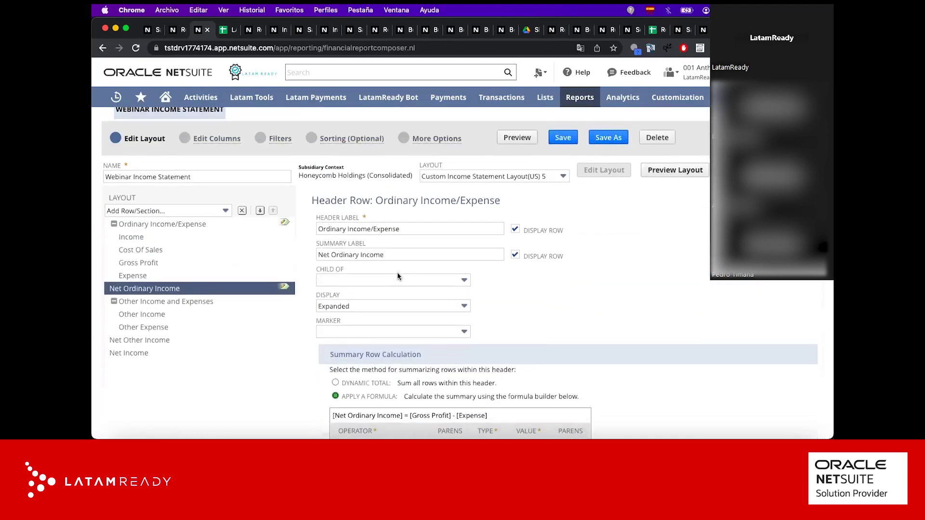
{"action": "scroll", "coordinate": [397, 273], "scroll_direction": "down", "scroll_amount": 3}
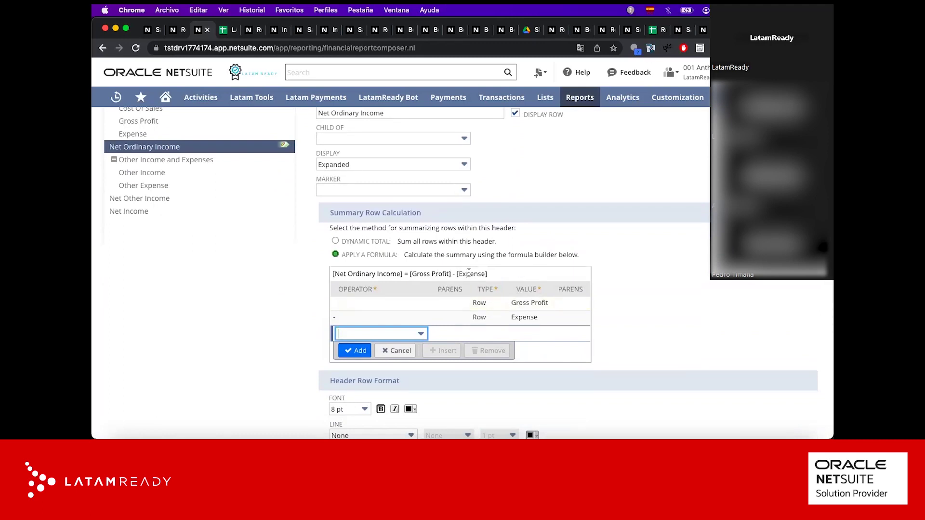
{"action": "scroll", "coordinate": [191, 313], "scroll_direction": "up", "scroll_amount": 2}
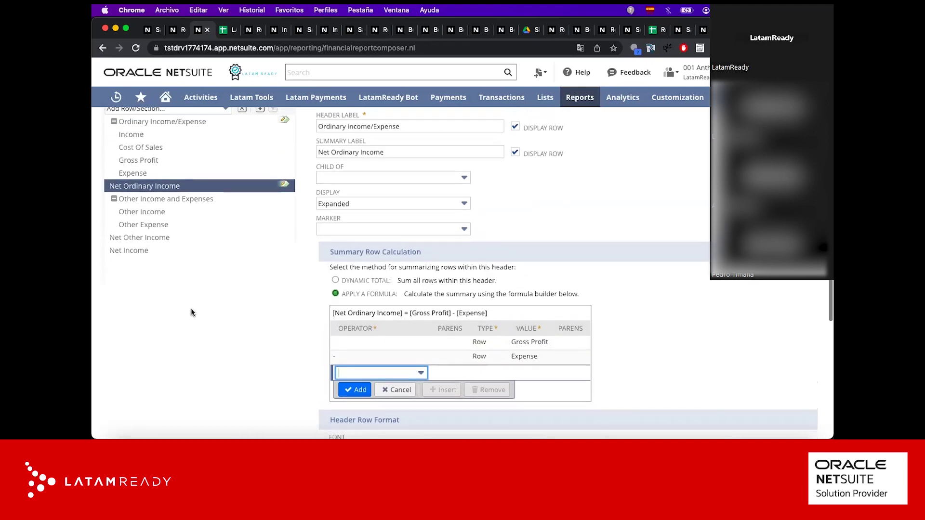
Step: Examine the Other Income and Expenses header settings and the formula of its Net Other Income summary row
{"action": "left_click", "coordinate": [174, 214]}
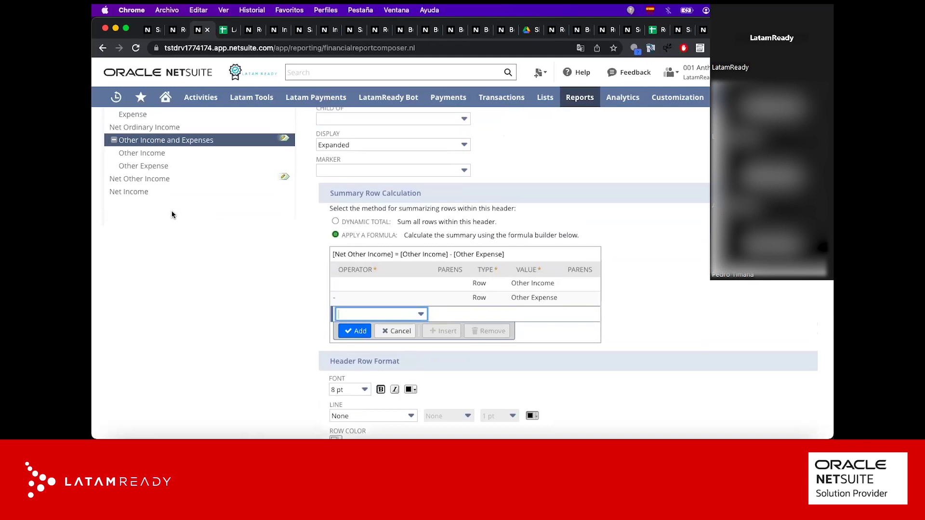
{"action": "scroll", "coordinate": [172, 215], "scroll_direction": "up", "scroll_amount": 4}
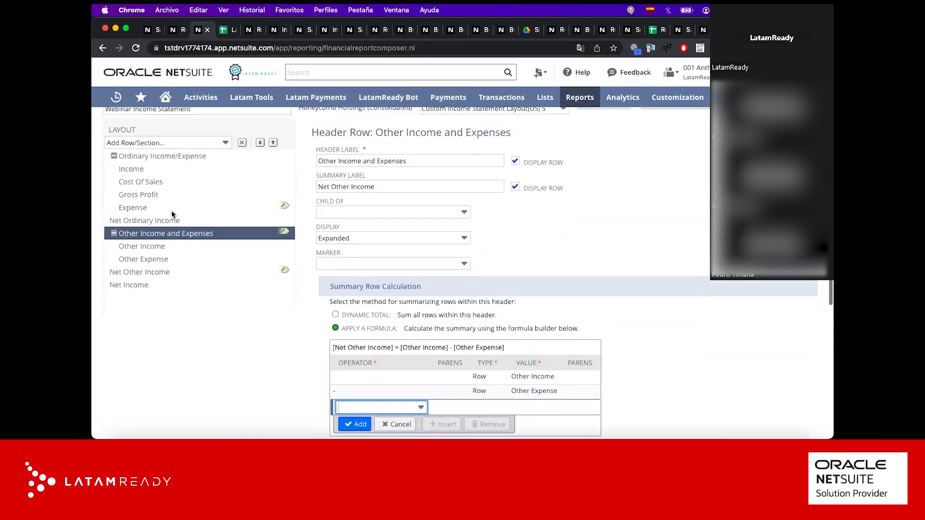
{"action": "left_click", "coordinate": [152, 272]}
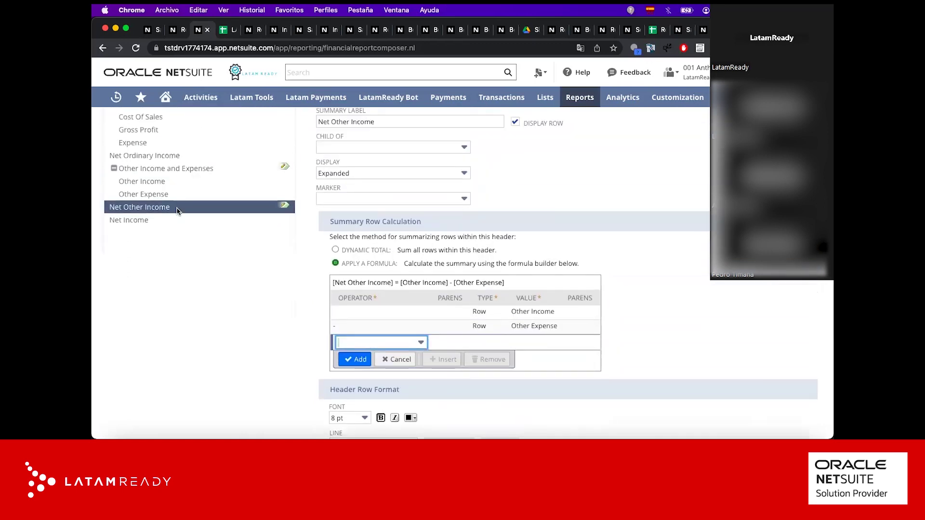
{"action": "scroll", "coordinate": [238, 232], "scroll_direction": "up", "scroll_amount": 1}
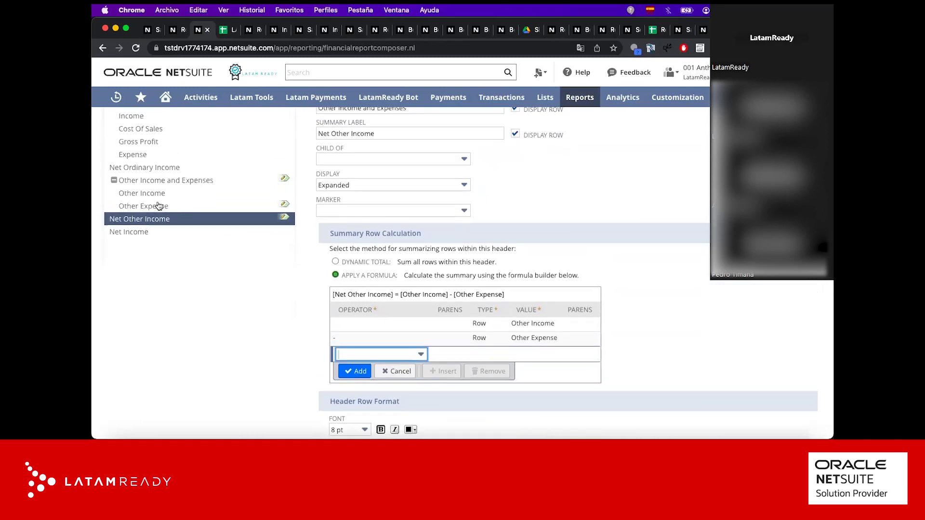
Step: Examine the marker, format and formula settings of the Net Income formula row
{"action": "left_click", "coordinate": [143, 233]}
{"action": "scroll", "coordinate": [151, 253], "scroll_direction": "up", "scroll_amount": 3}
{"action": "scroll", "coordinate": [215, 299], "scroll_direction": "down", "scroll_amount": 3}
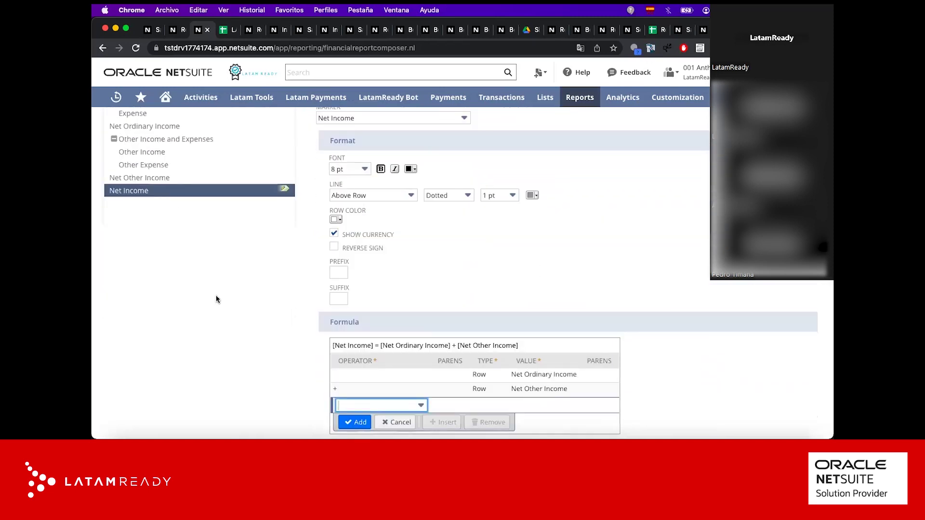
{"action": "scroll", "coordinate": [216, 299], "scroll_direction": "up", "scroll_amount": 3}
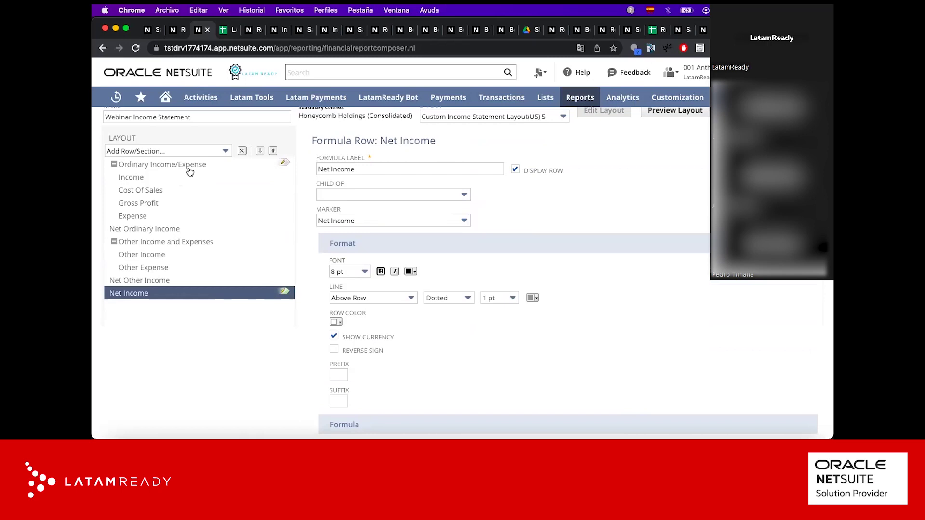
{"action": "scroll", "coordinate": [189, 172], "scroll_direction": "up", "scroll_amount": 2}
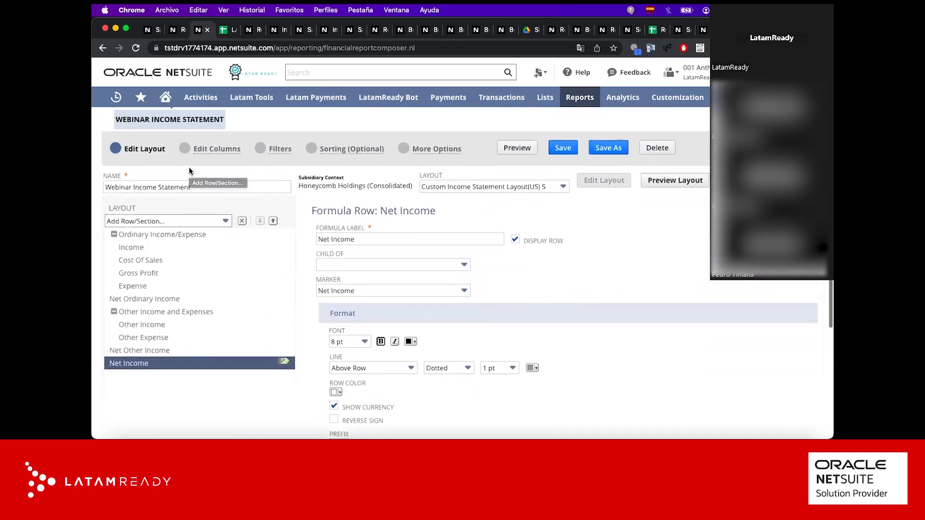
Step: Add a financial section directly above Income under Ordinary Income/Expense, with the header label Ingresos 2
{"action": "left_click", "coordinate": [137, 249]}
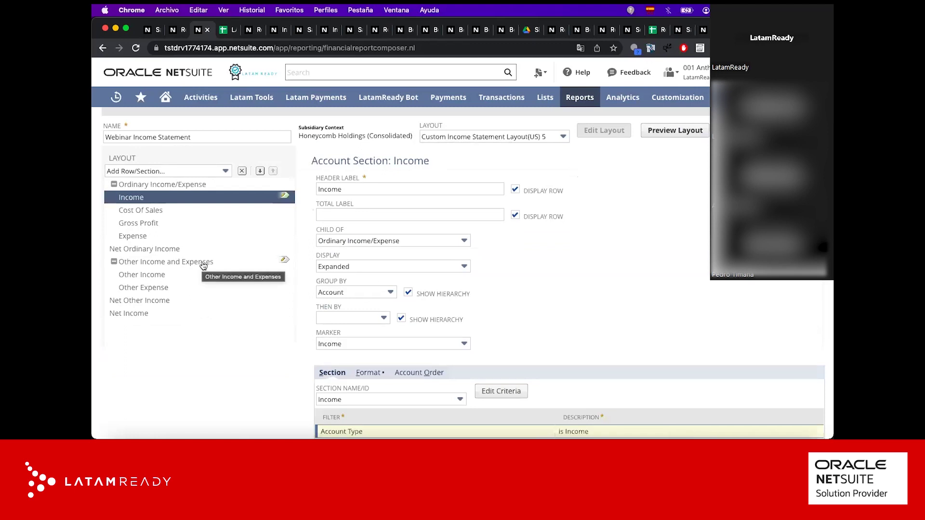
{"action": "scroll", "coordinate": [202, 264], "scroll_direction": "up", "scroll_amount": 2}
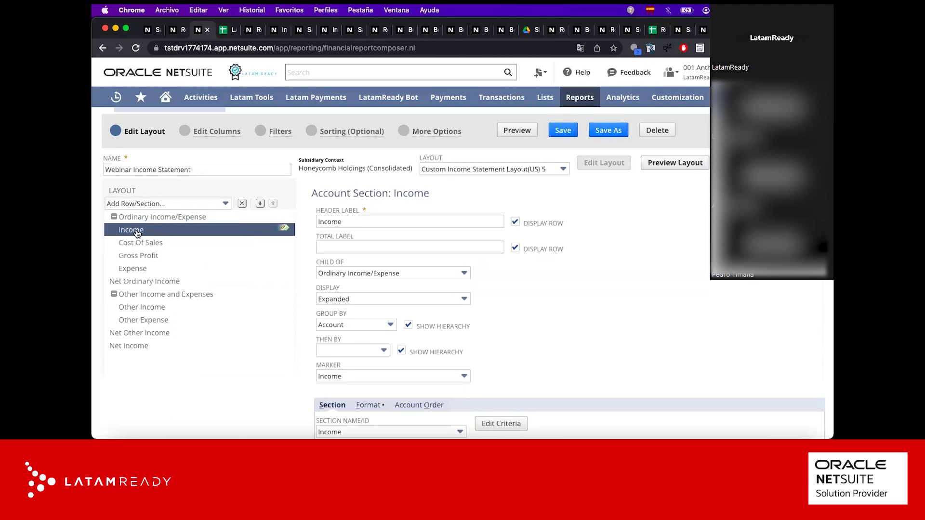
{"action": "left_click", "coordinate": [173, 203]}
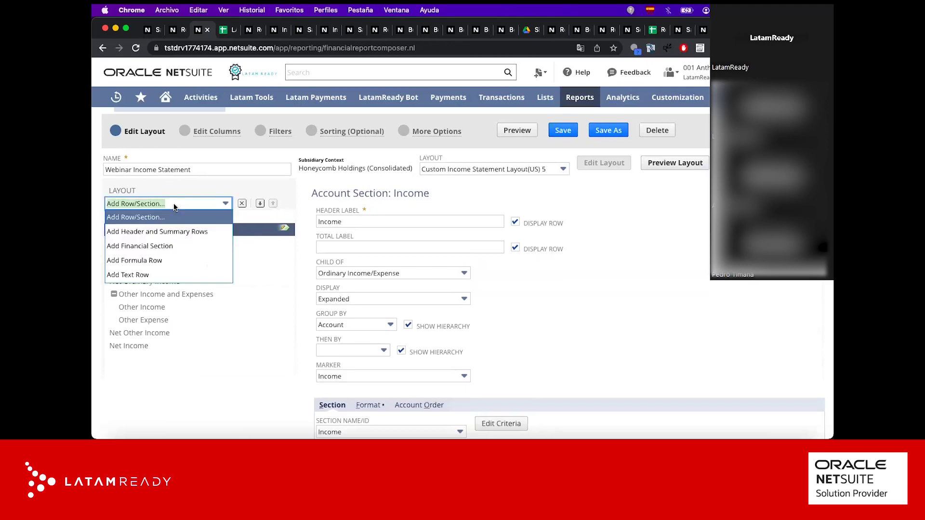
{"action": "left_click", "coordinate": [160, 246]}
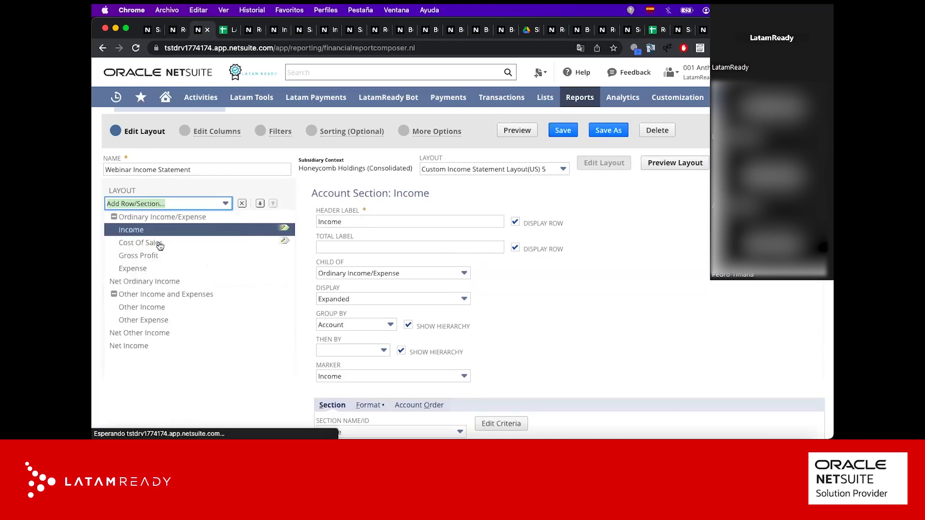
{"action": "left_click", "coordinate": [442, 282]}
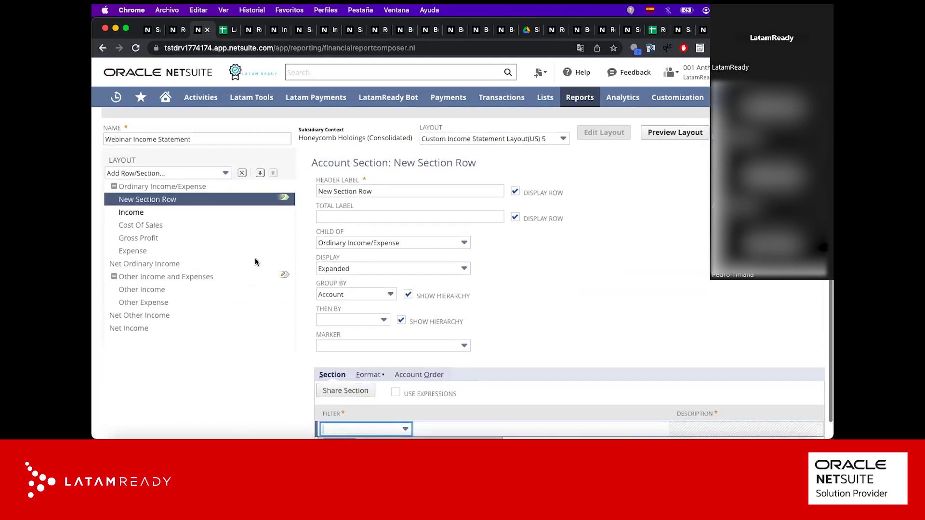
{"action": "scroll", "coordinate": [256, 258], "scroll_direction": "up", "scroll_amount": 2}
{"action": "triple_click", "coordinate": [370, 226]}
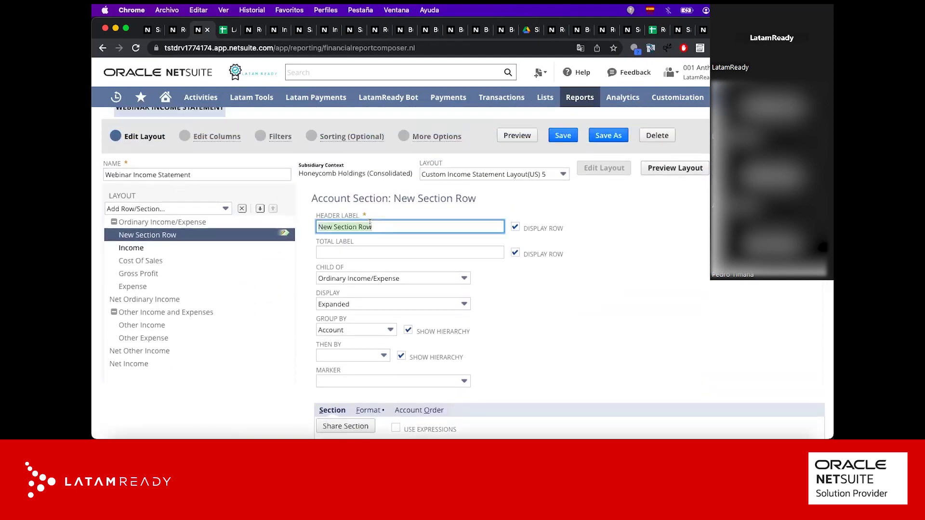
{"action": "type", "text": "Ingresos 2"}
{"action": "left_click", "coordinate": [606, 312]}
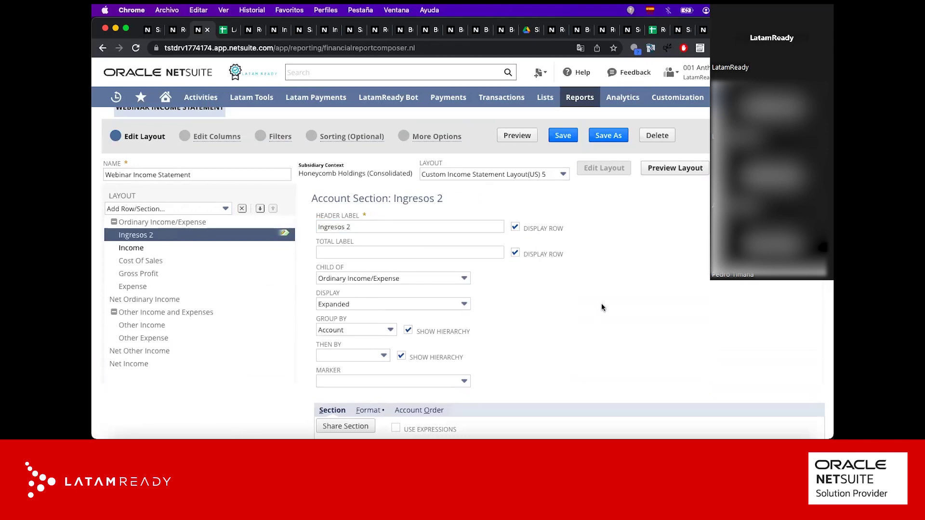
Step: Save the customized report, collapse all rows in its results and expand only the Ordinary Income/Expense group
{"action": "left_click", "coordinate": [563, 137]}
{"action": "key", "text": "Return"}
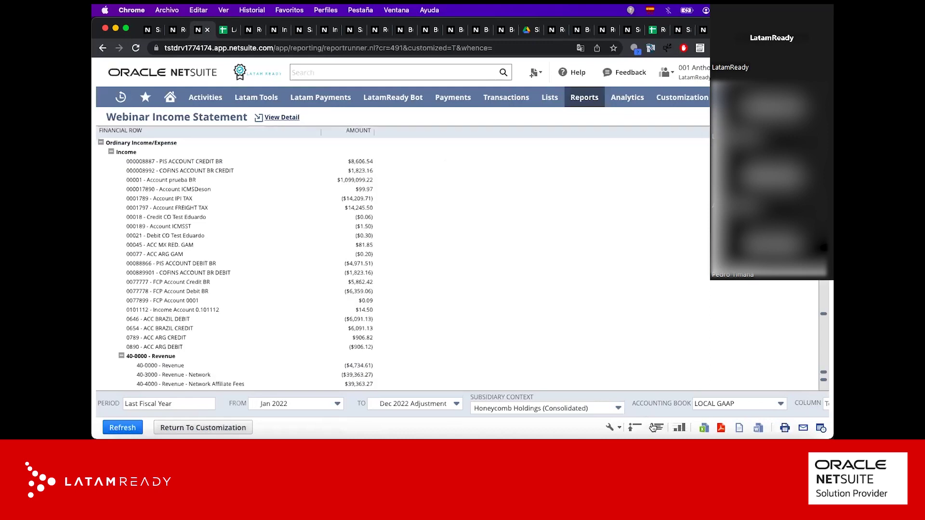
{"action": "left_click", "coordinate": [633, 429]}
{"action": "left_click", "coordinate": [101, 142]}
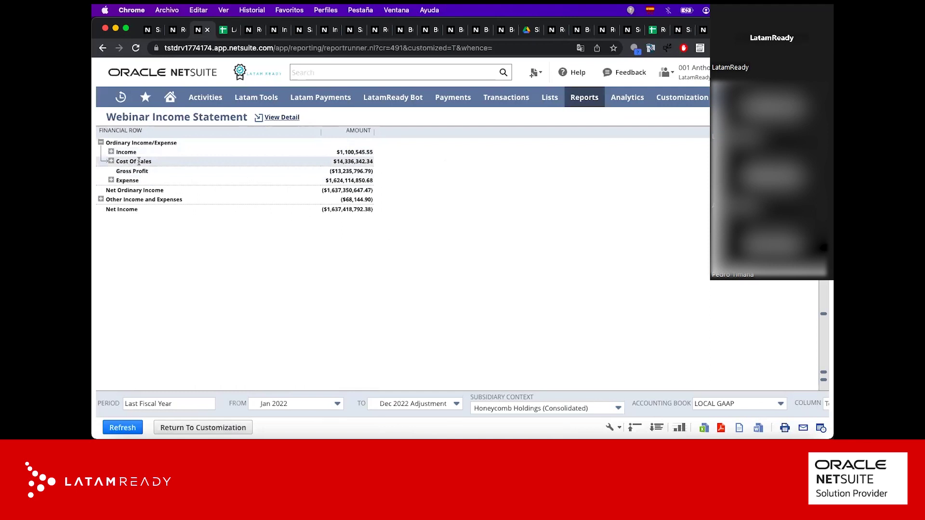
Step: Return to the customization and try to add an Account Name filter to the Ingresos 2 section, browsing the account list
{"action": "left_click", "coordinate": [202, 427]}
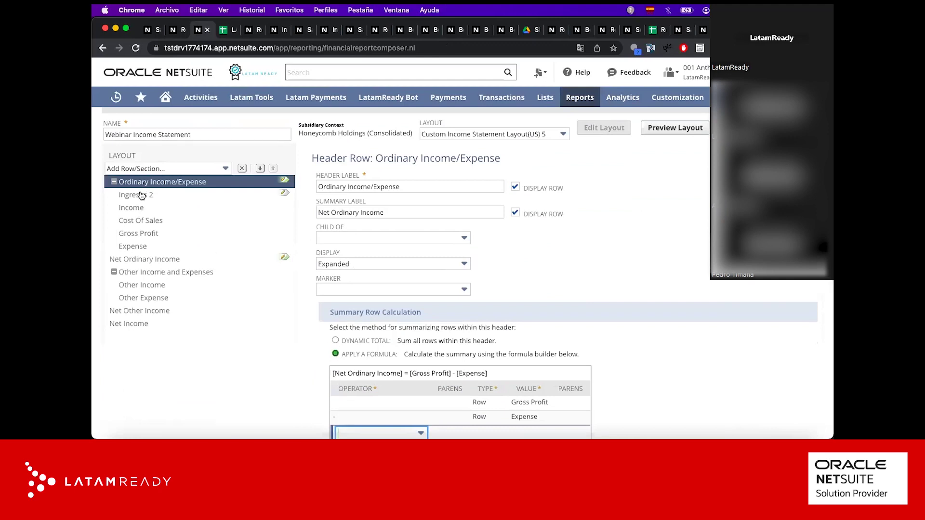
{"action": "left_click", "coordinate": [141, 195]}
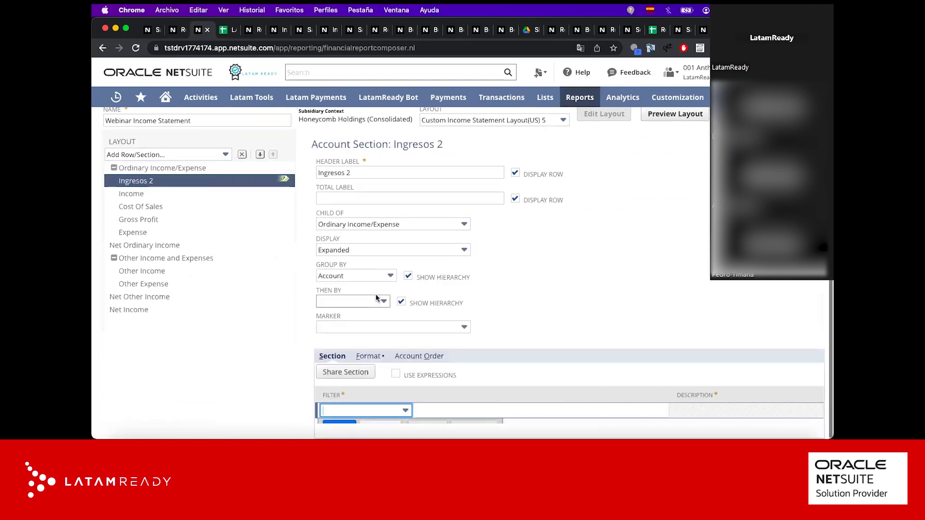
{"action": "left_click", "coordinate": [374, 415]}
{"action": "left_click", "coordinate": [357, 330]}
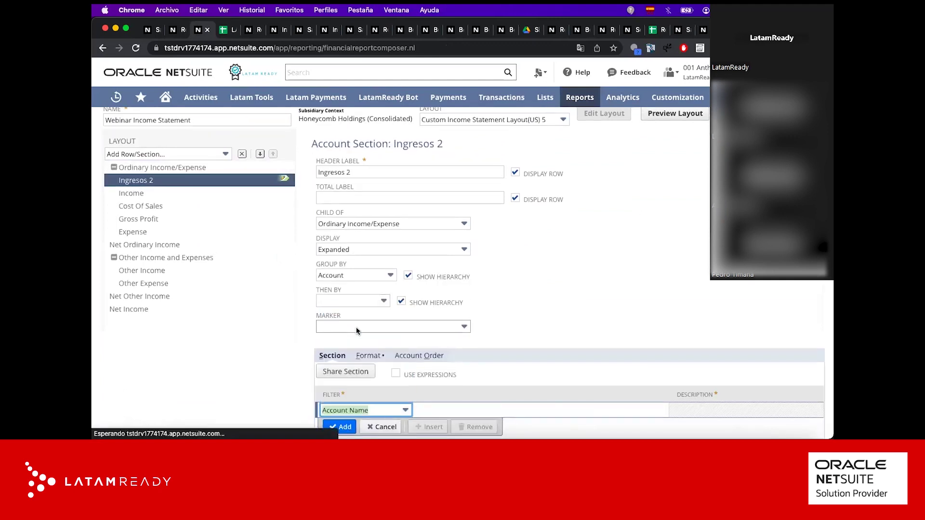
{"action": "left_click", "coordinate": [508, 409]}
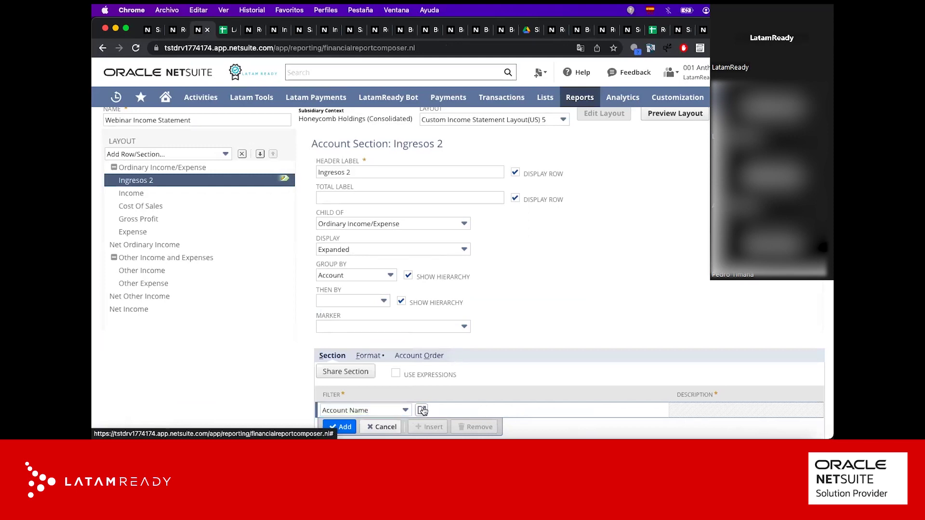
{"action": "left_click", "coordinate": [423, 410]}
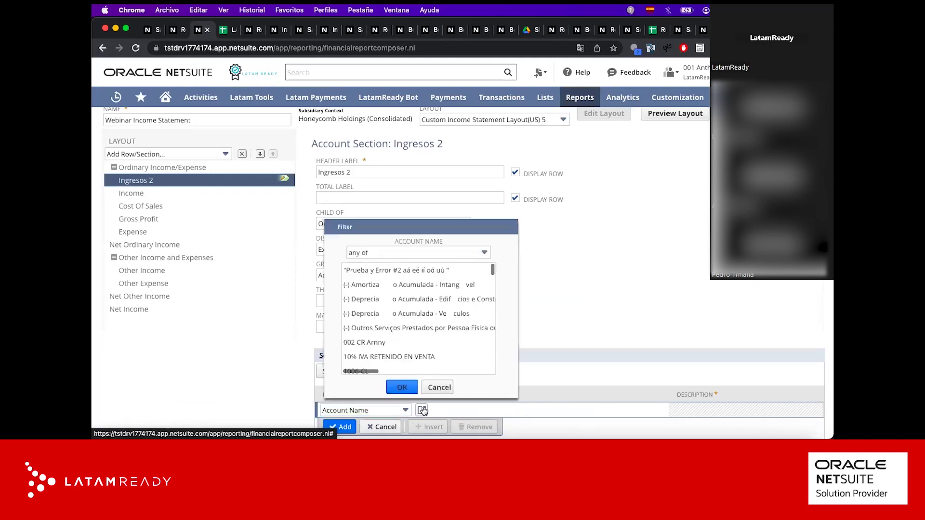
{"action": "scroll", "coordinate": [419, 306], "scroll_direction": "down", "scroll_amount": 3}
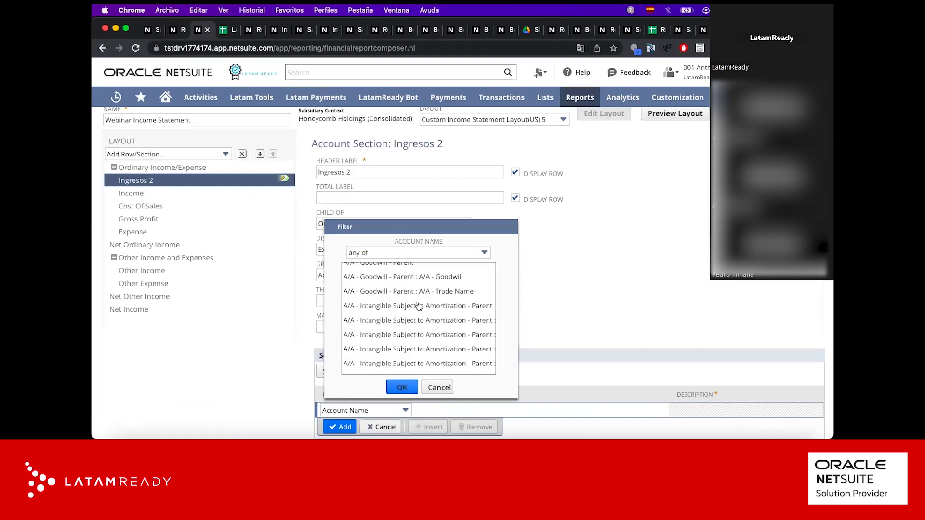
{"action": "key", "text": "super+f"}
{"action": "type", "text": "a"}
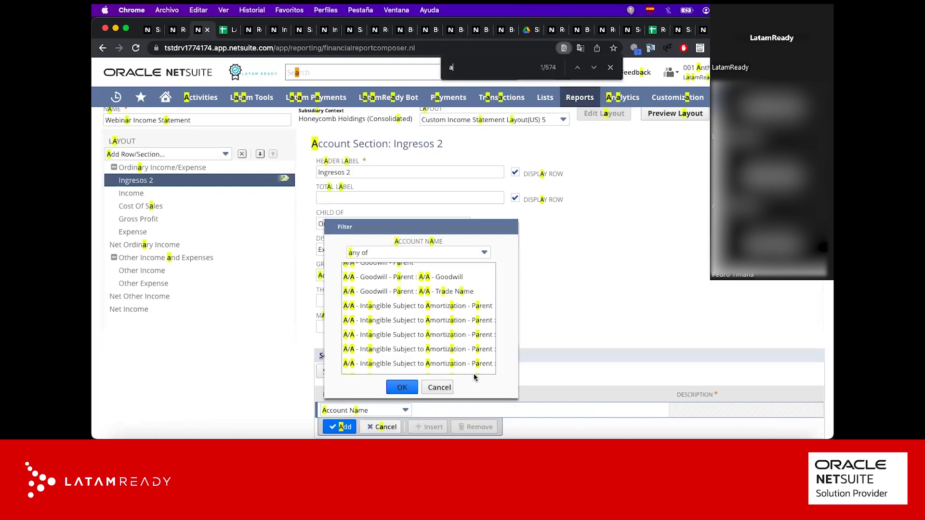
{"action": "left_click", "coordinate": [437, 386]}
Step: Save the customized report and look through the account rows of its Income section
{"action": "scroll", "coordinate": [572, 164], "scroll_direction": "up", "scroll_amount": 3}
{"action": "left_click", "coordinate": [571, 163]}
{"action": "key", "text": "Return"}
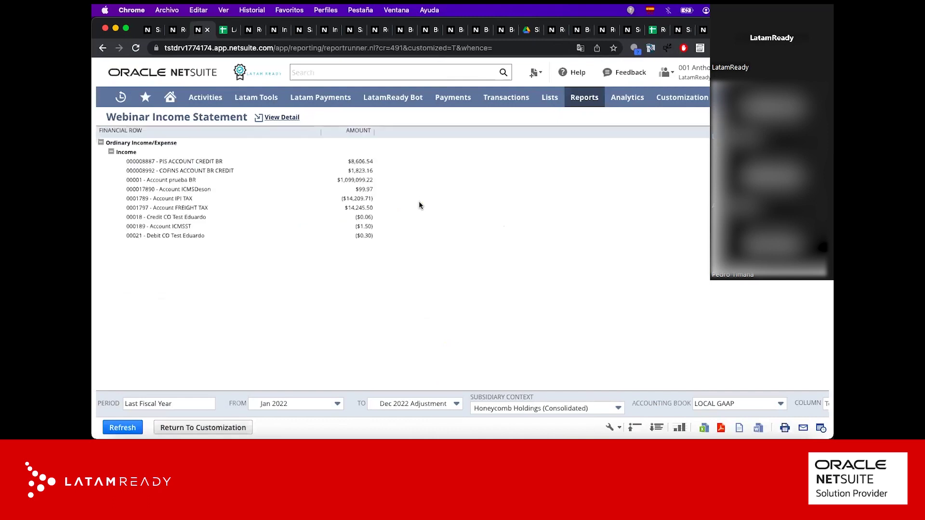
{"action": "scroll", "coordinate": [272, 266], "scroll_direction": "down", "scroll_amount": 5}
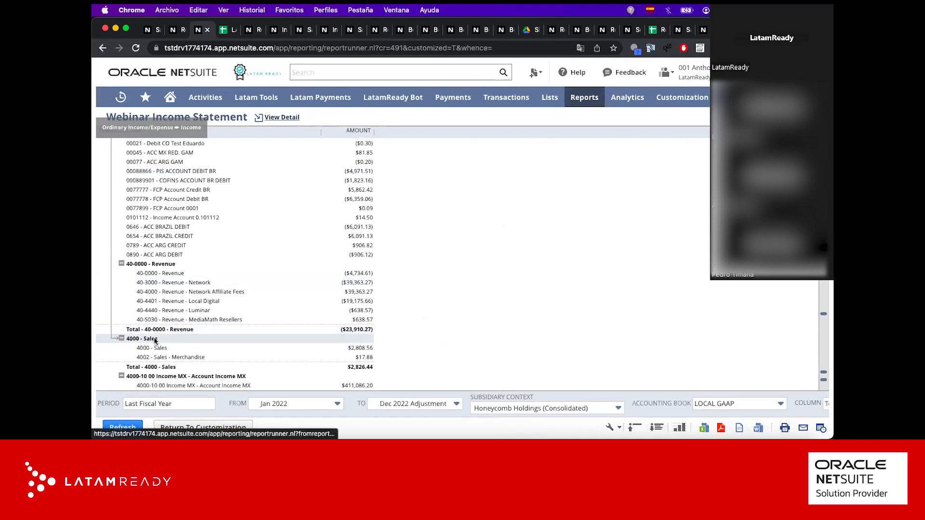
{"action": "scroll", "coordinate": [155, 339], "scroll_direction": "up", "scroll_amount": 5}
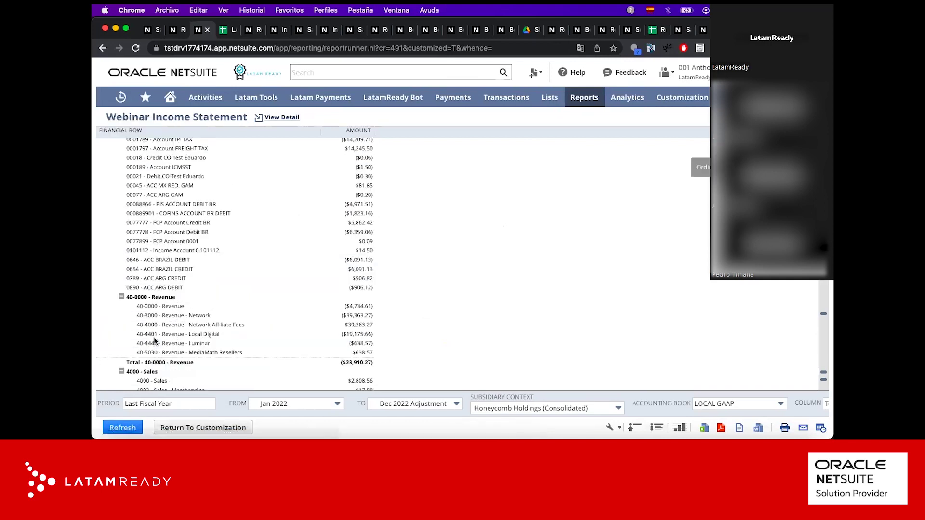
Step: Return to the customization and start an Account Name filter for the Ingresos 2 section, opening its account selection
{"action": "left_click", "coordinate": [202, 428]}
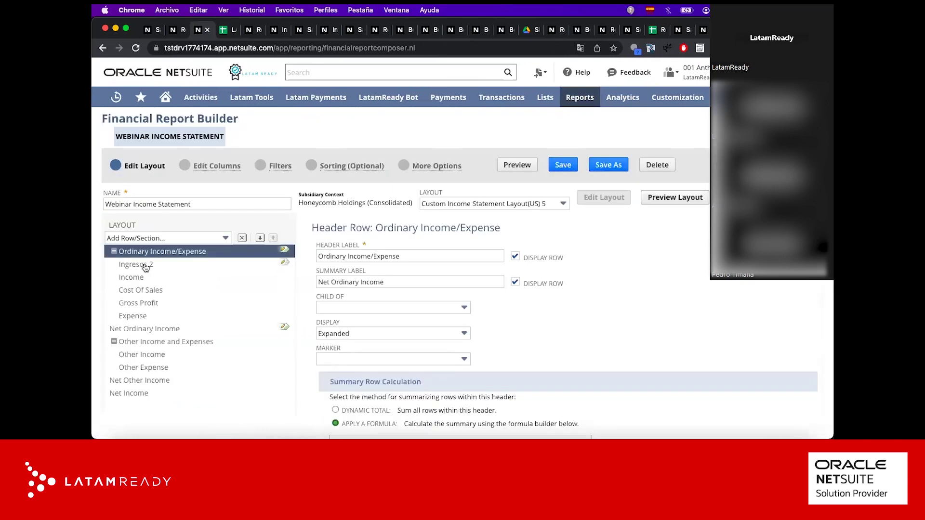
{"action": "left_click", "coordinate": [146, 268]}
{"action": "left_click", "coordinate": [368, 409]}
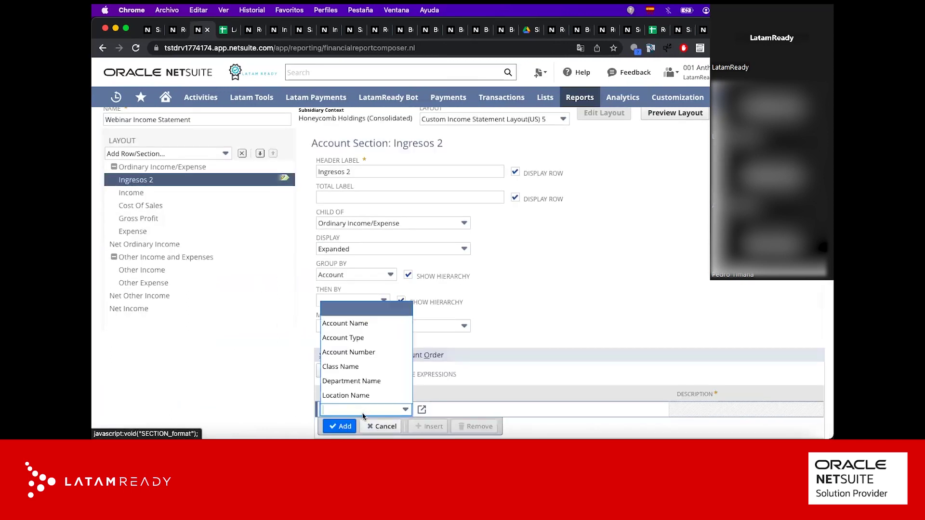
{"action": "left_click", "coordinate": [345, 322]}
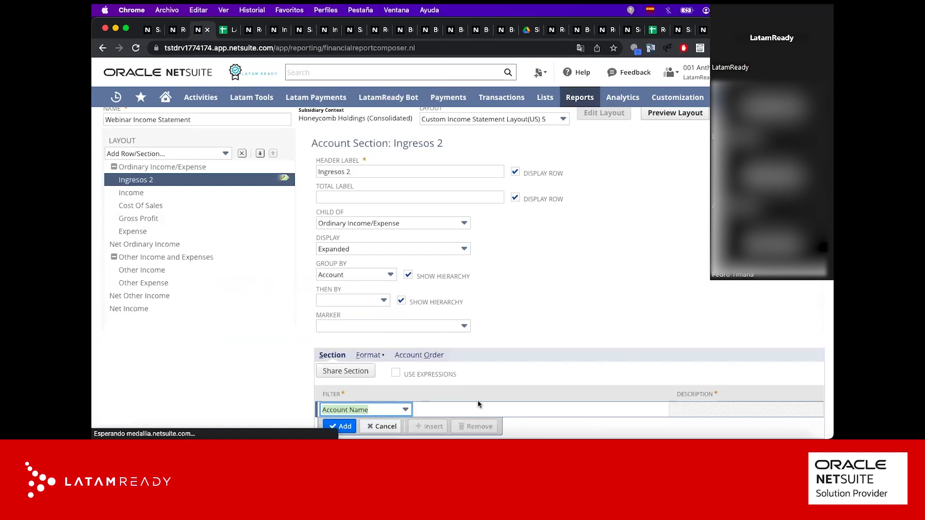
{"action": "left_click", "coordinate": [423, 410]}
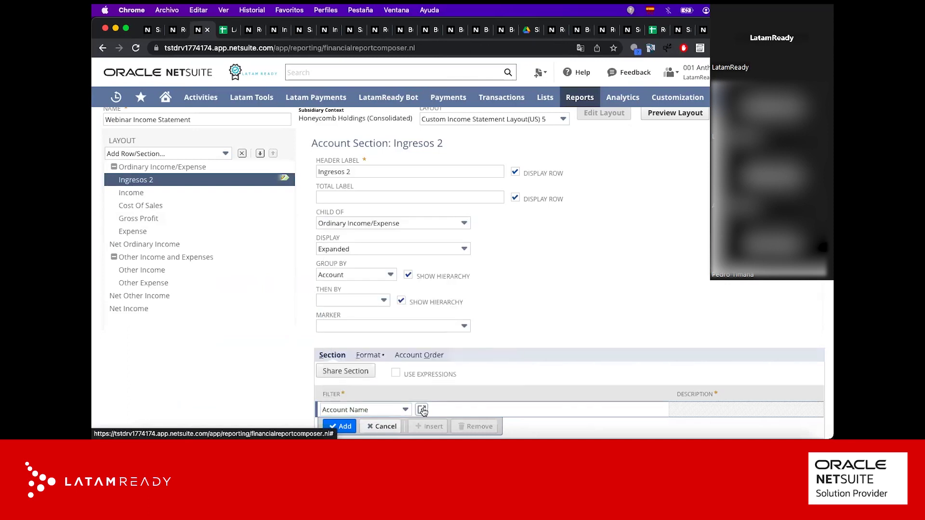
{"action": "left_click", "coordinate": [422, 410]}
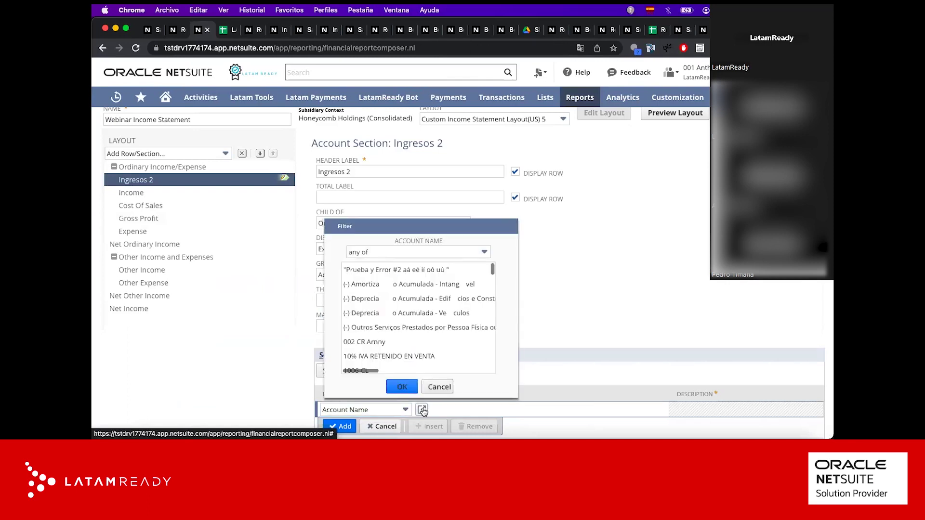
Step: Set the Account Name filter to any of Sales and its Clearance, Merchandise, Service and Warranty sub-accounts
{"action": "key", "text": "super+f"}
{"action": "type", "text": "sales"}
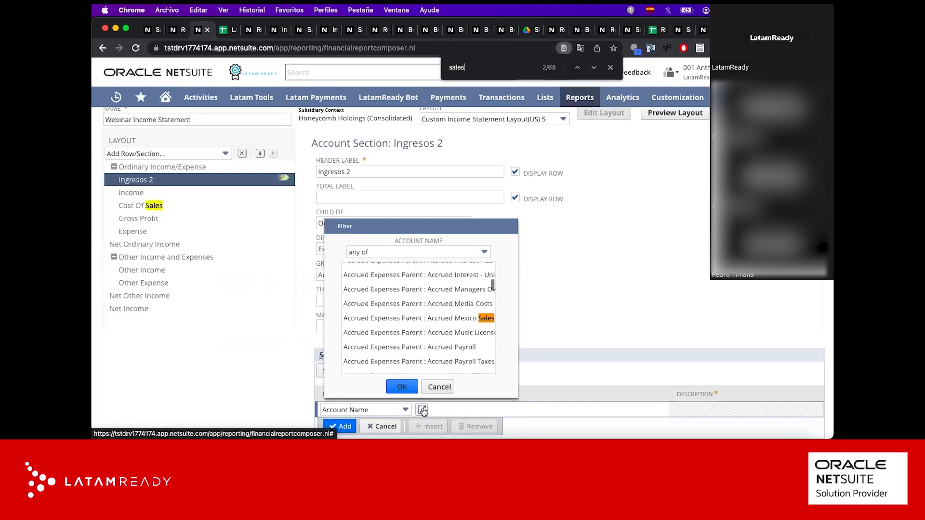
{"action": "scroll", "coordinate": [441, 366], "scroll_direction": "down", "scroll_amount": 15}
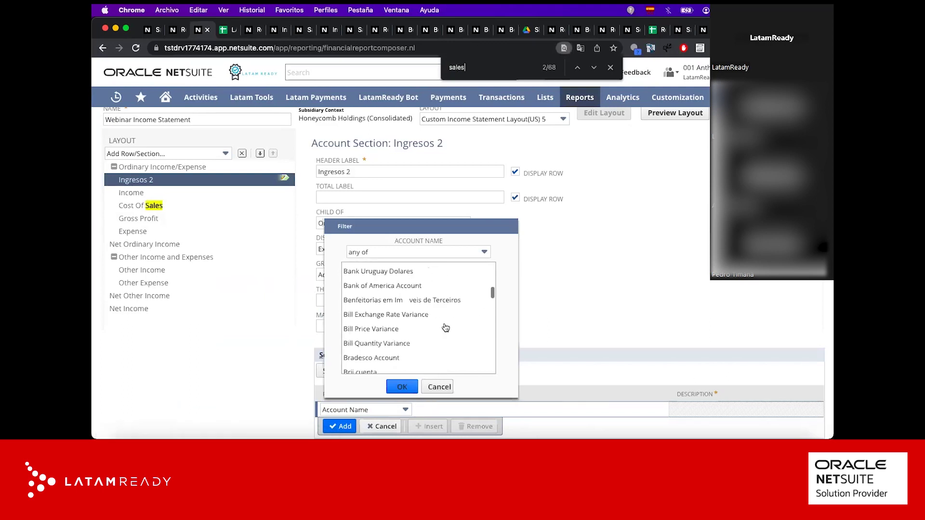
{"action": "scroll", "coordinate": [446, 328], "scroll_direction": "down", "scroll_amount": 20}
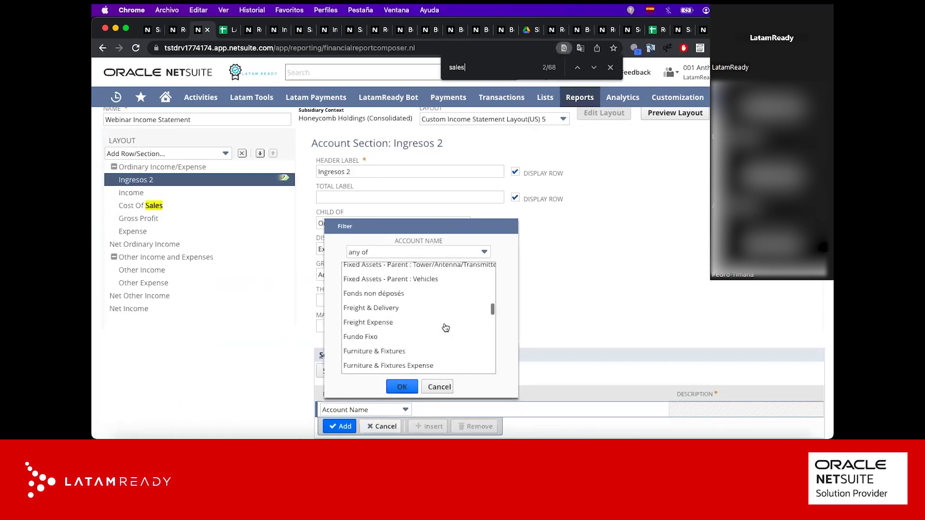
{"action": "scroll", "coordinate": [446, 328], "scroll_direction": "down", "scroll_amount": 20}
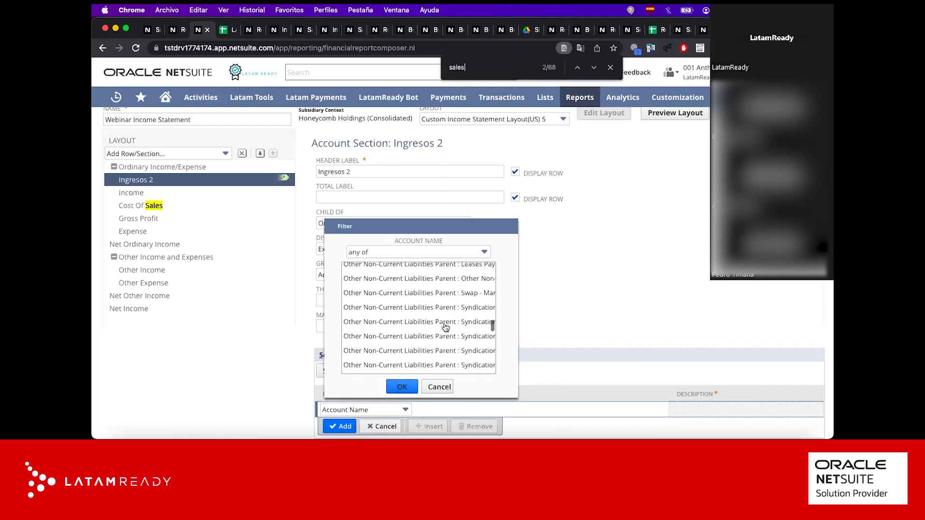
{"action": "scroll", "coordinate": [445, 328], "scroll_direction": "down", "scroll_amount": 20}
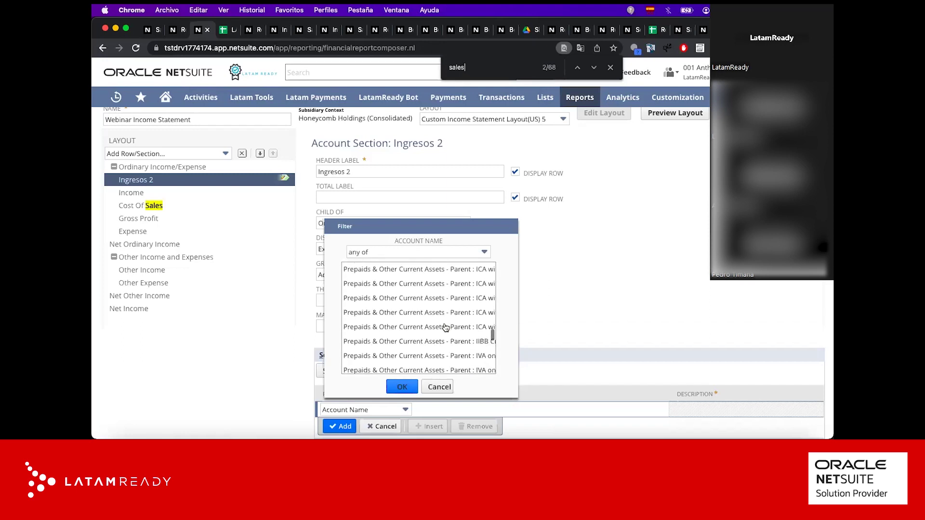
{"action": "scroll", "coordinate": [446, 327], "scroll_direction": "down", "scroll_amount": 20}
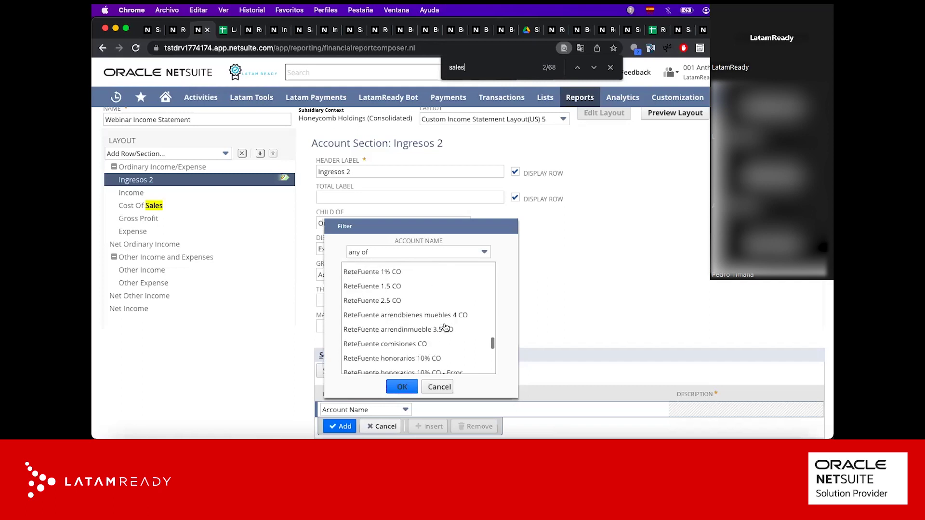
{"action": "scroll", "coordinate": [445, 327], "scroll_direction": "down", "scroll_amount": 20}
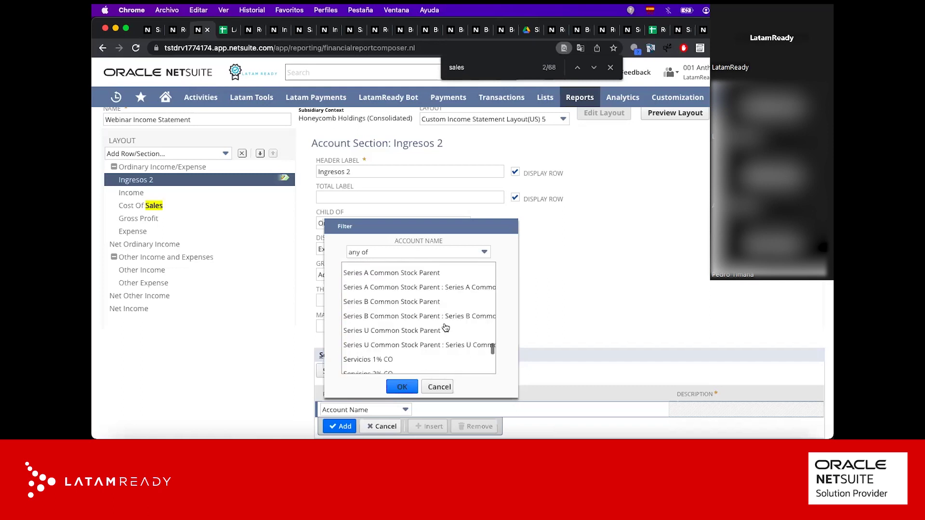
{"action": "scroll", "coordinate": [446, 328], "scroll_direction": "up", "scroll_amount": 5}
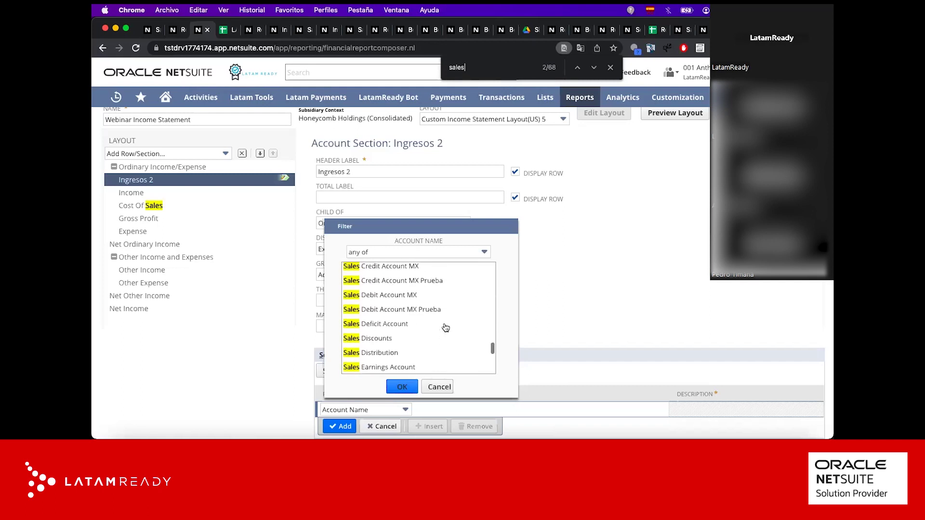
{"action": "scroll", "coordinate": [446, 328], "scroll_direction": "up", "scroll_amount": 2}
{"action": "scroll", "coordinate": [445, 328], "scroll_direction": "right", "scroll_amount": 1}
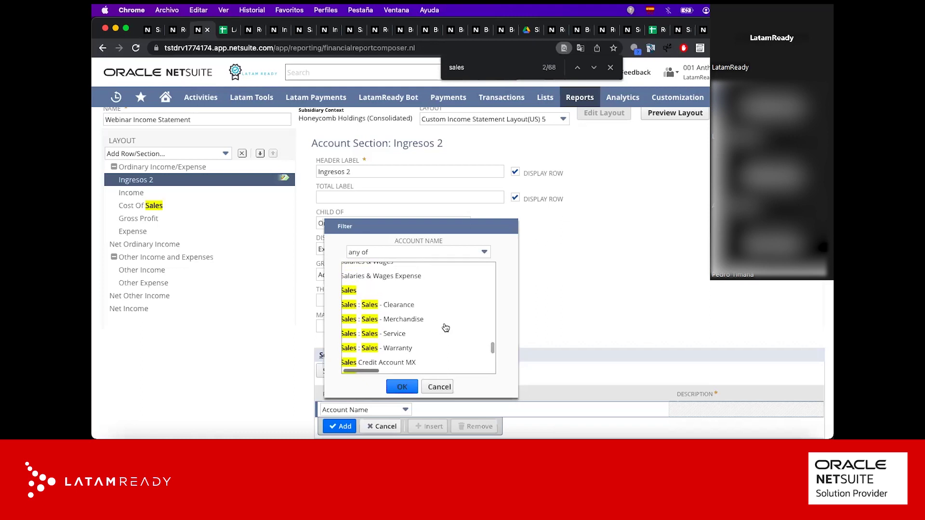
{"action": "left_click_drag", "start_coordinate": [371, 291], "coordinate": [374, 347]}
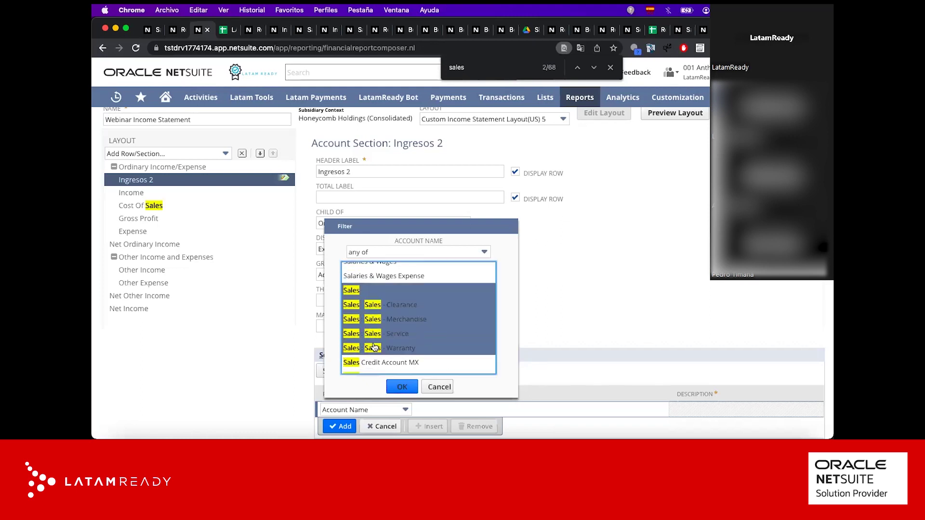
{"action": "left_click", "coordinate": [402, 387]}
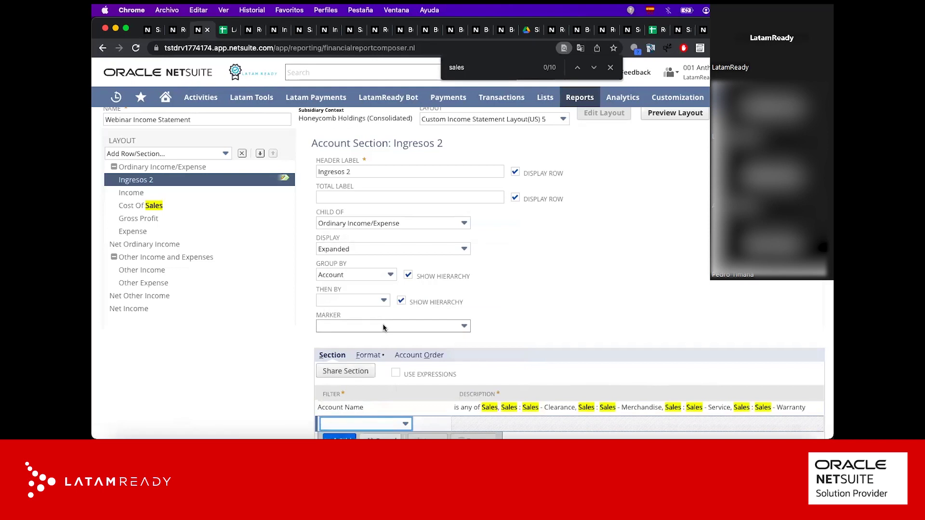
Step: Save the customized report, overwriting the existing Webinar Income Statement
{"action": "scroll", "coordinate": [382, 326], "scroll_direction": "up", "scroll_amount": 3}
{"action": "left_click", "coordinate": [563, 165]}
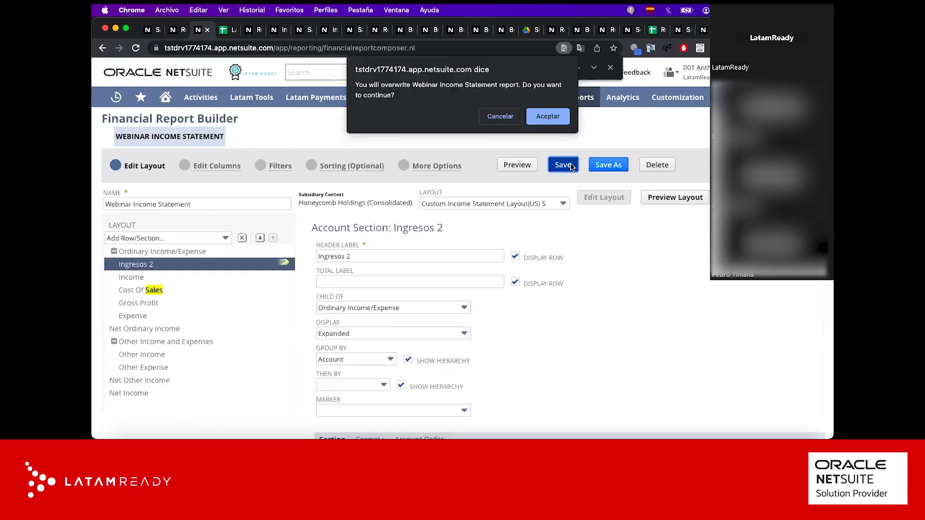
{"action": "key", "text": "Return"}
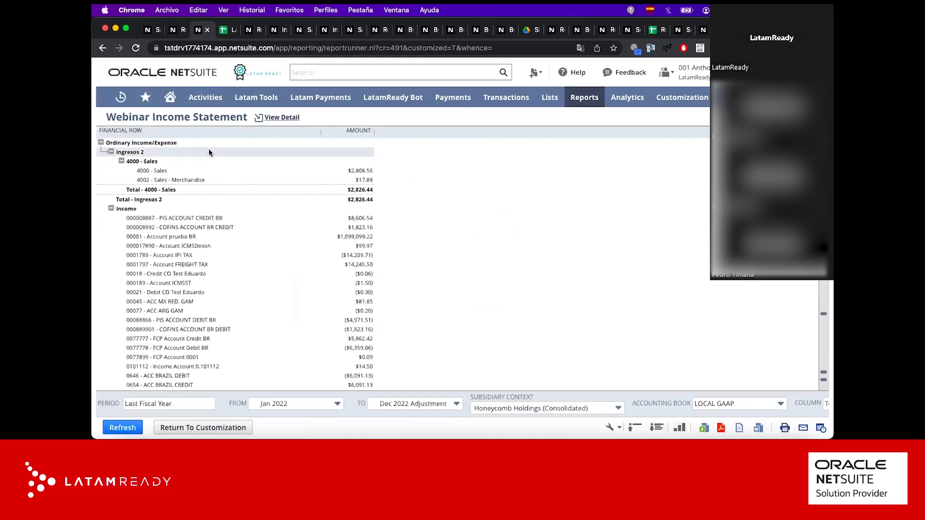
Step: Collapse all rows in the results and expand Ordinary Income/Expense through Ingresos 2 down to the accounts under 4000 - Sales
{"action": "left_click", "coordinate": [634, 429]}
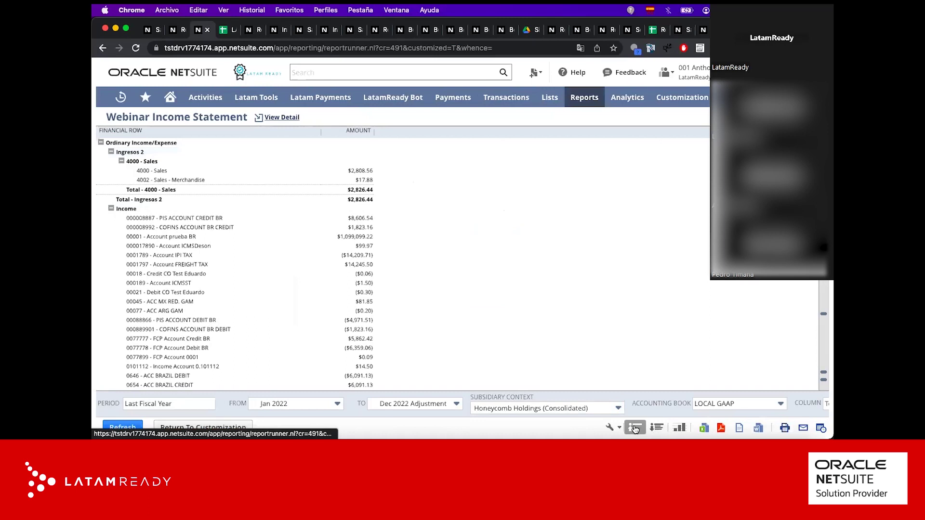
{"action": "left_click", "coordinate": [101, 143]}
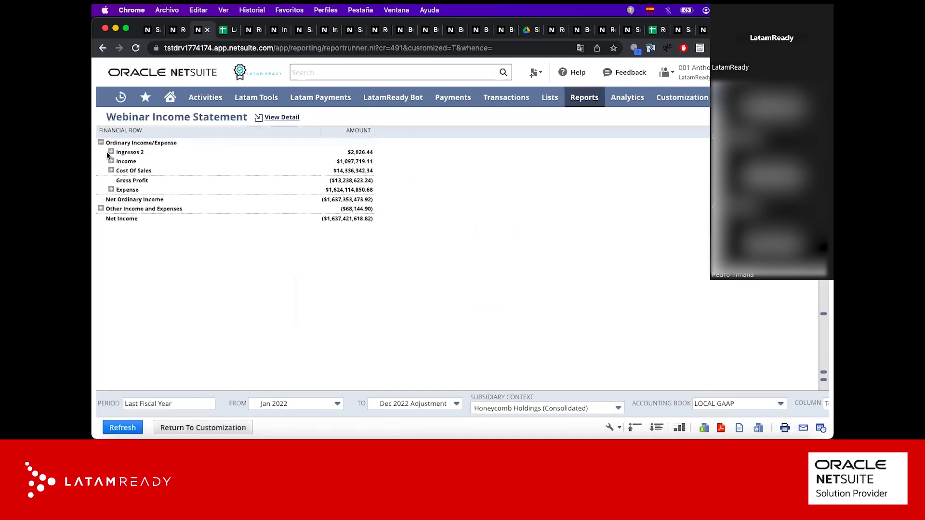
{"action": "left_click", "coordinate": [111, 151]}
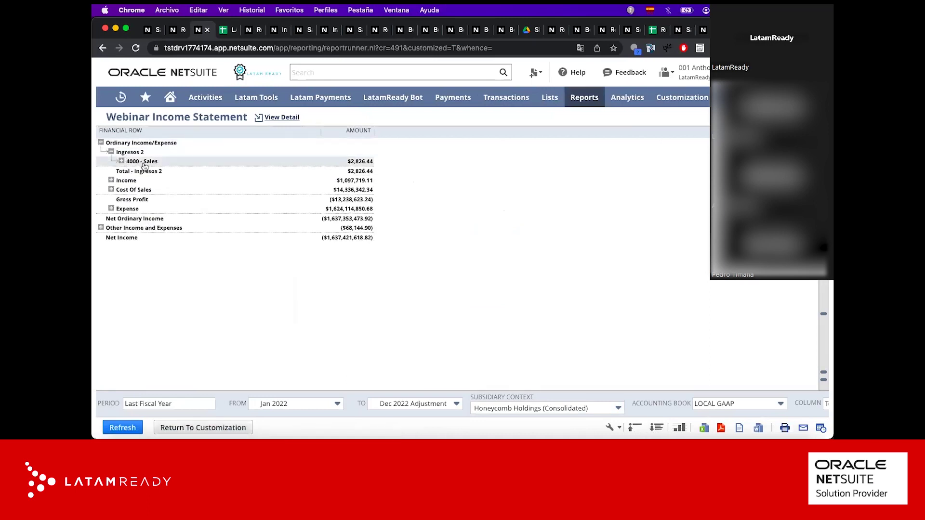
{"action": "left_click", "coordinate": [122, 161]}
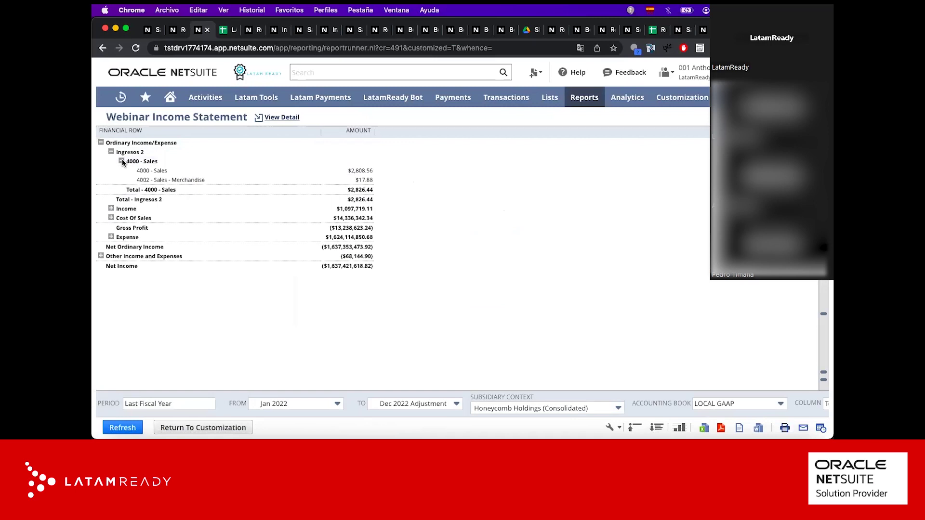
Step: Expand the Income section and compare its account rows with those in Ingresos 2
{"action": "left_click", "coordinate": [110, 208]}
{"action": "scroll", "coordinate": [128, 211], "scroll_direction": "down", "scroll_amount": 5}
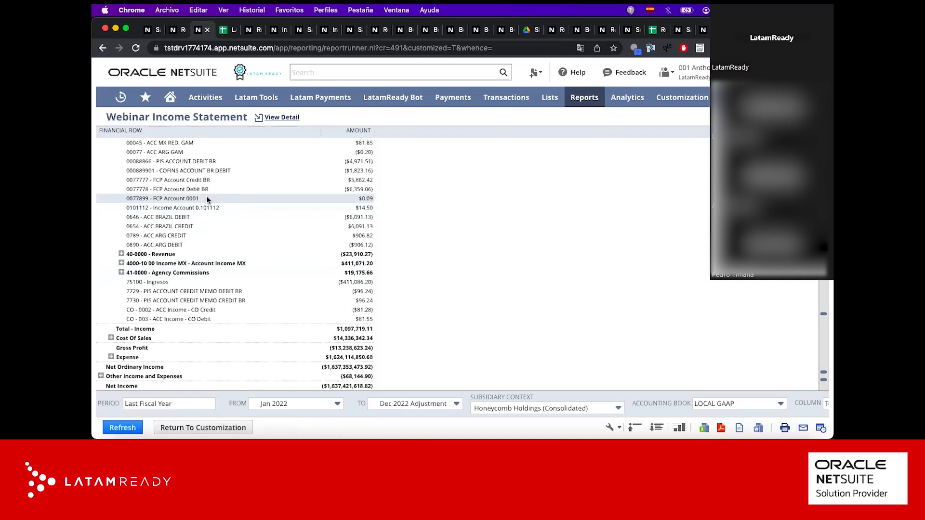
{"action": "scroll", "coordinate": [309, 213], "scroll_direction": "up", "scroll_amount": 5}
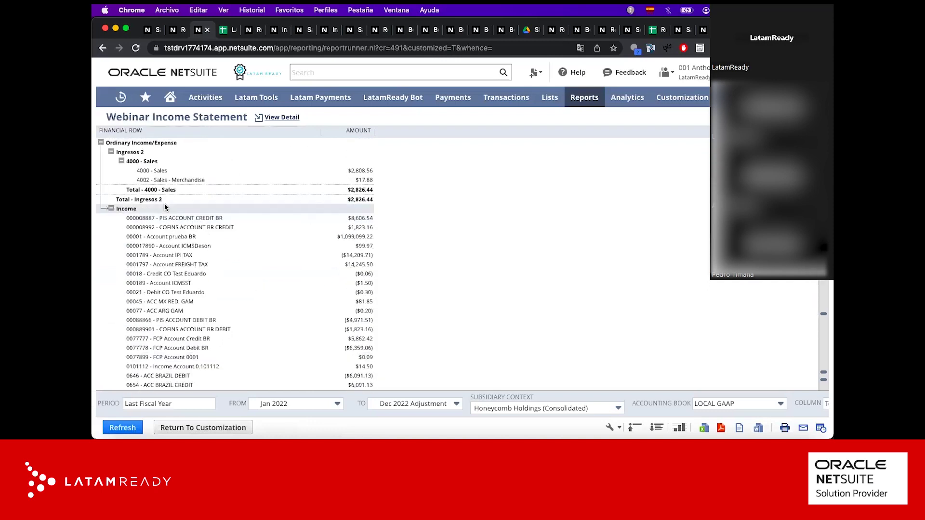
{"action": "scroll", "coordinate": [121, 218], "scroll_direction": "down", "scroll_amount": 5}
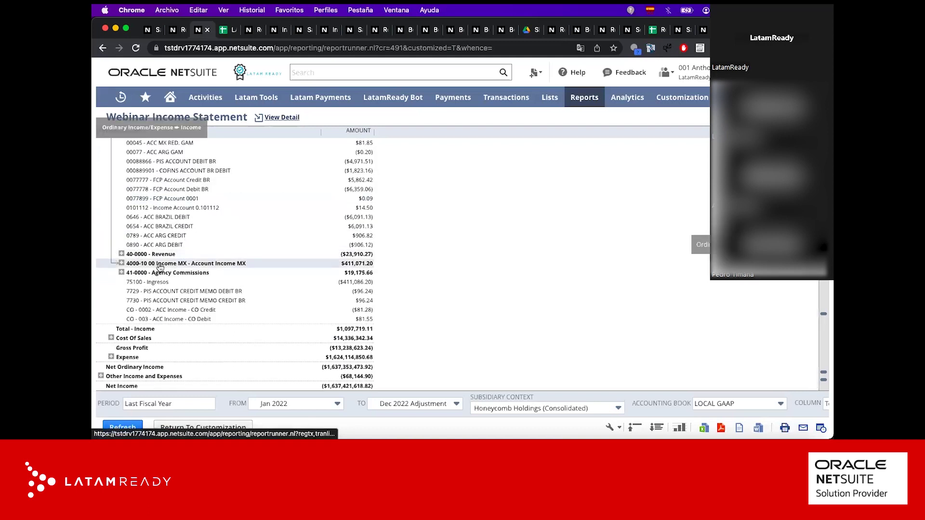
{"action": "scroll", "coordinate": [176, 249], "scroll_direction": "up", "scroll_amount": 2}
{"action": "scroll", "coordinate": [177, 249], "scroll_direction": "up", "scroll_amount": 3}
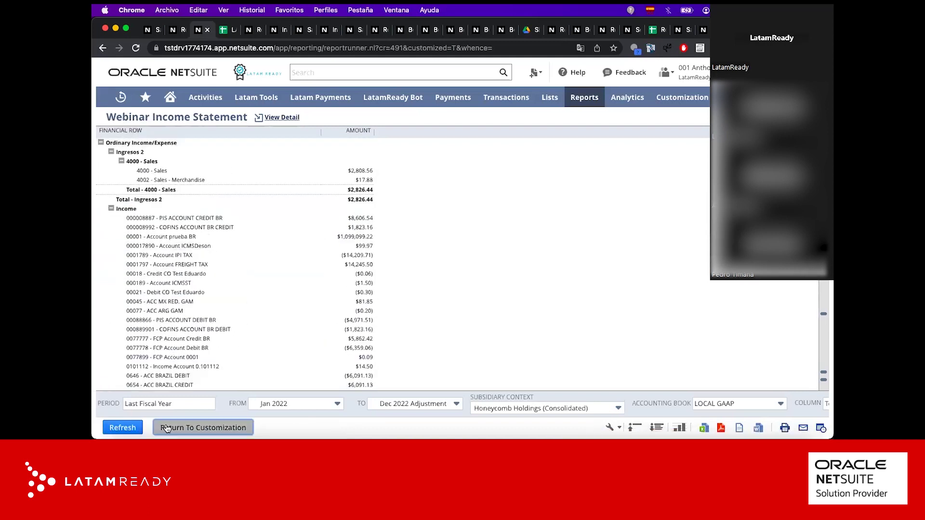
Step: Return to the customization and add header and summary rows directly above Ingresos 2 under Ordinary Income/Expense
{"action": "left_click", "coordinate": [167, 429]}
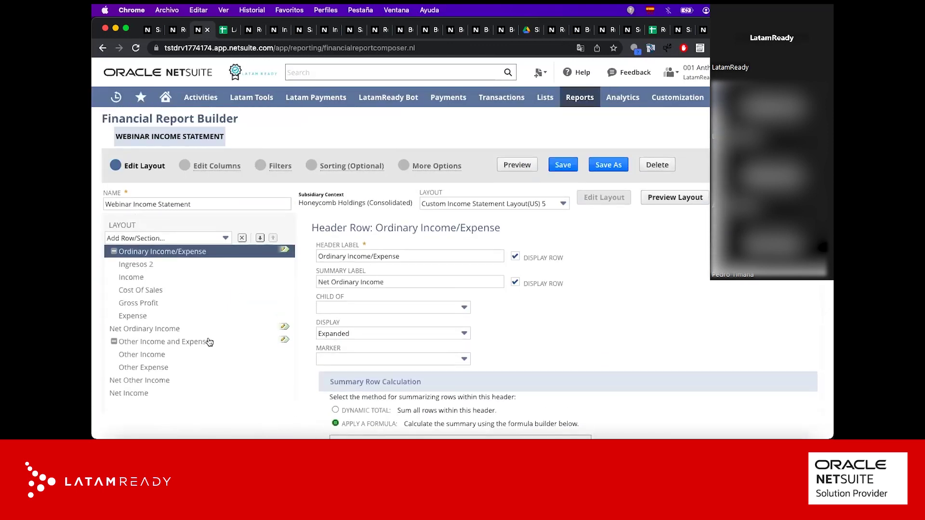
{"action": "left_click", "coordinate": [148, 266]}
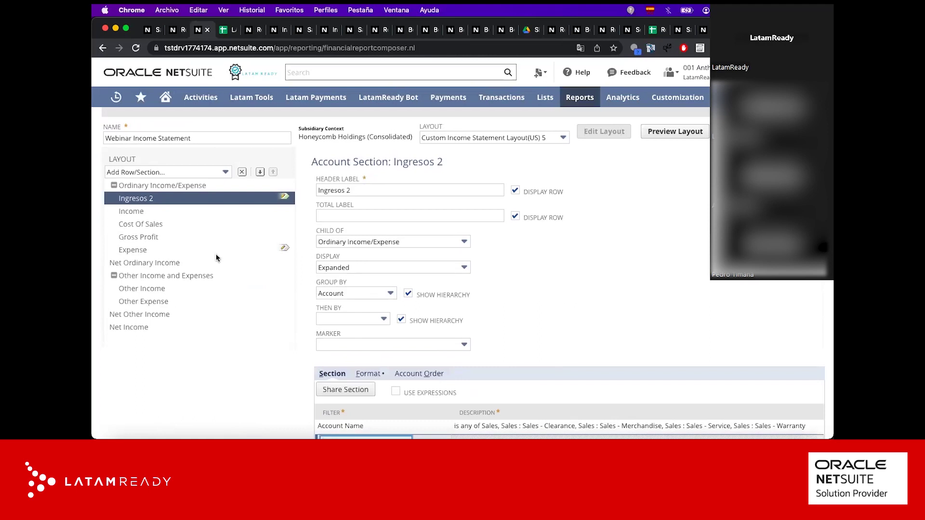
{"action": "scroll", "coordinate": [216, 258], "scroll_direction": "up", "scroll_amount": 1}
{"action": "left_click", "coordinate": [195, 195]}
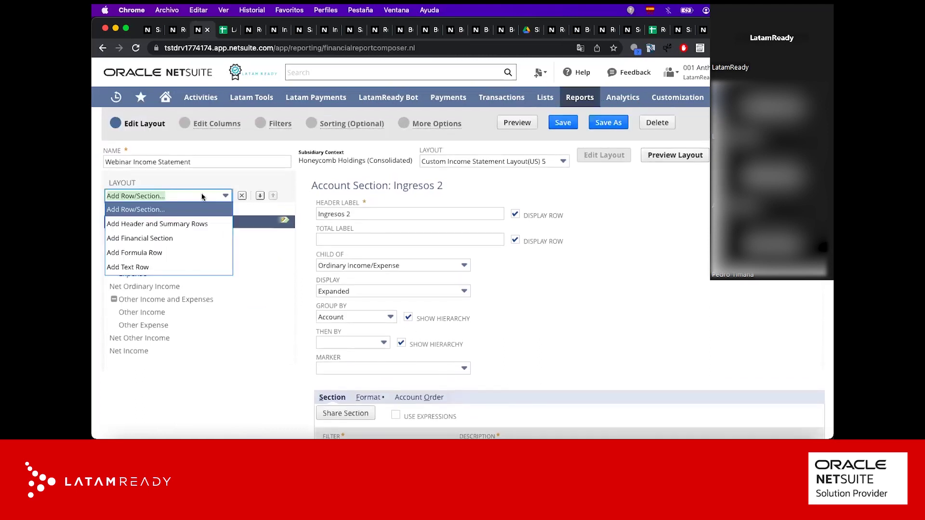
{"action": "left_click", "coordinate": [197, 224]}
{"action": "scroll", "coordinate": [196, 222], "scroll_direction": "up", "scroll_amount": 3}
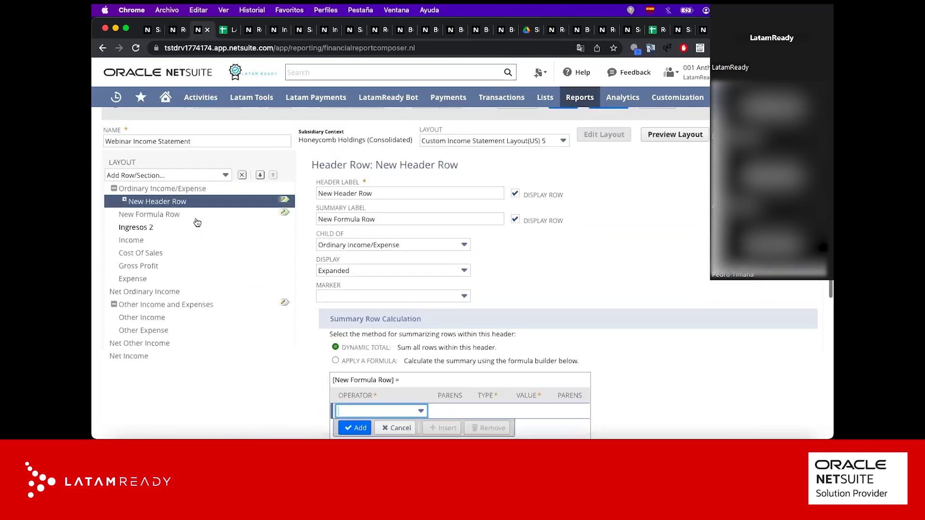
{"action": "scroll", "coordinate": [166, 193], "scroll_direction": "up", "scroll_amount": 1}
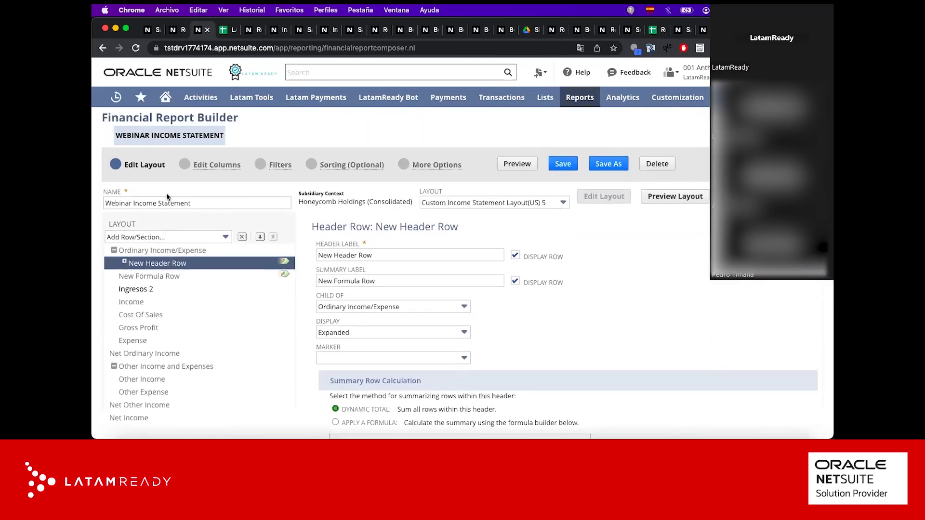
Step: Set the new header row's label to Nuevo and save the report, overwriting the existing version
{"action": "triple_click", "coordinate": [368, 251]}
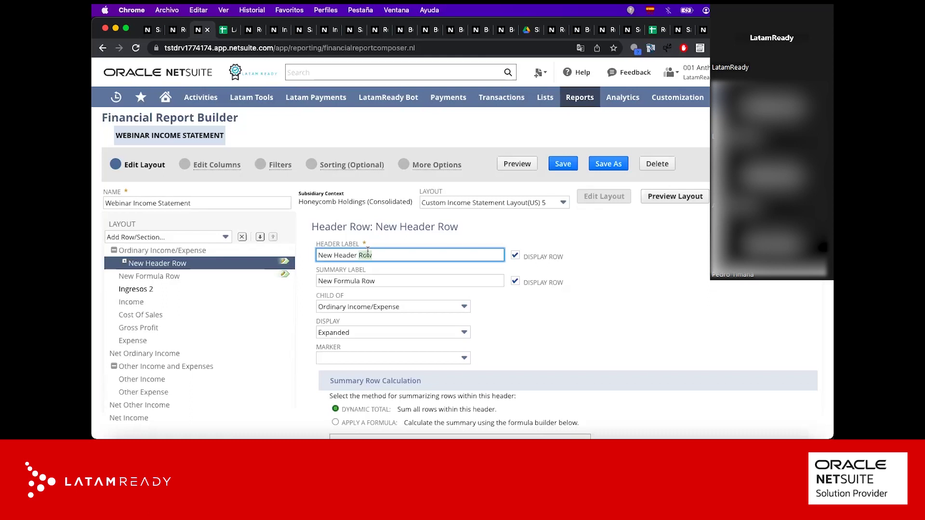
{"action": "type", "text": "Nuevo"}
{"action": "left_click", "coordinate": [564, 164]}
{"action": "key", "text": "Return"}
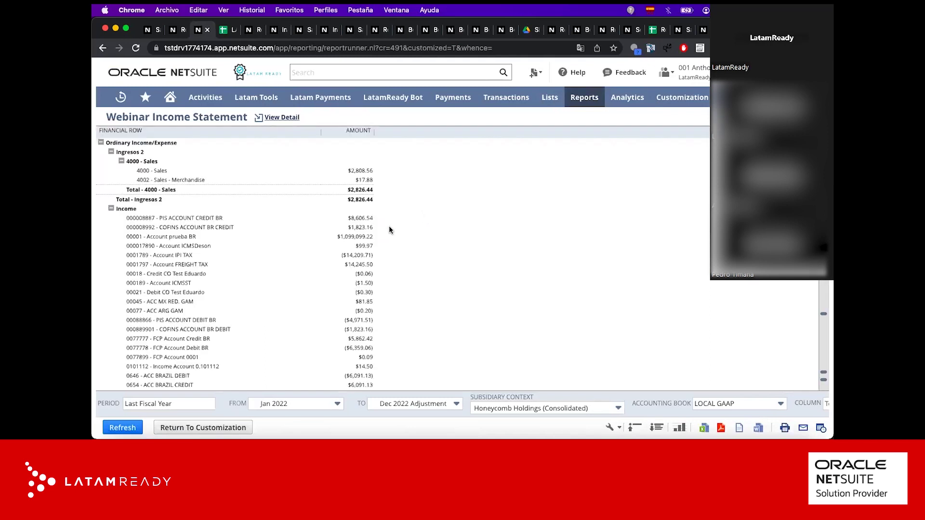
Step: Collapse the report results, expand them one level, and briefly open and close Ingresos 2 to check the layout
{"action": "left_click", "coordinate": [635, 428]}
{"action": "left_click", "coordinate": [656, 427]}
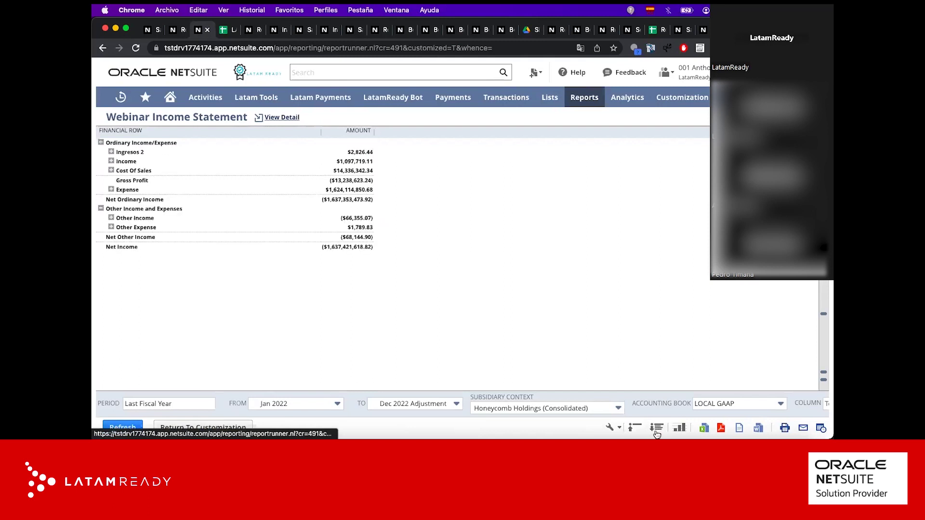
{"action": "left_click", "coordinate": [111, 152]}
{"action": "left_click", "coordinate": [111, 152]}
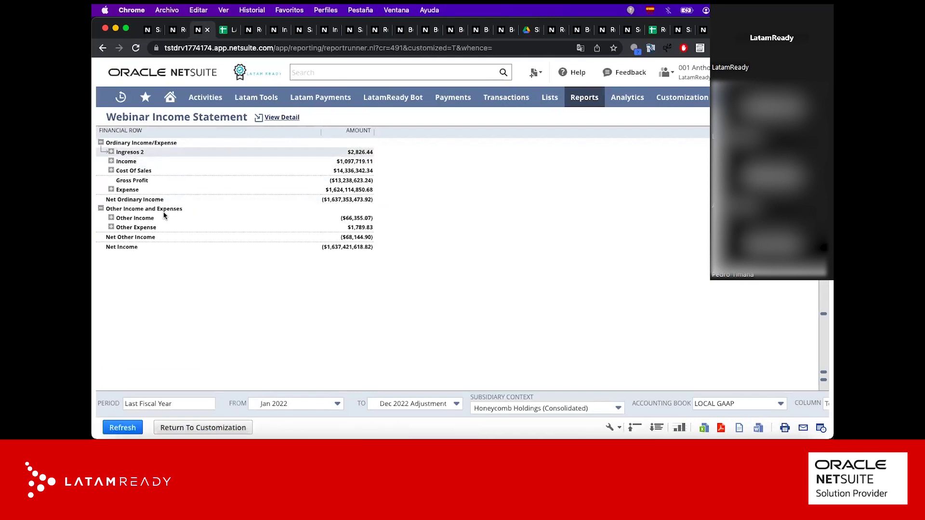
Step: Return to the report customization and make the Ingresos 2 section a child of Nuevo encabezado
{"action": "left_click", "coordinate": [186, 429]}
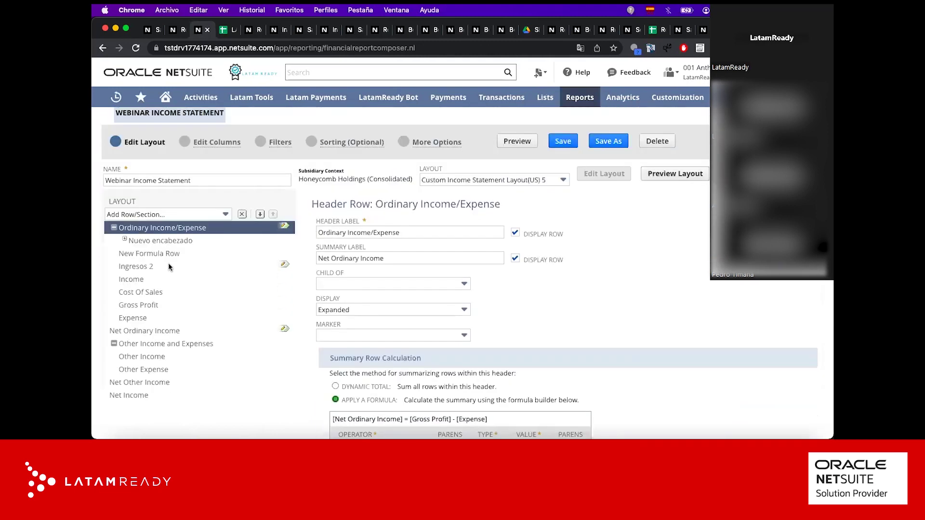
{"action": "left_click", "coordinate": [141, 267]}
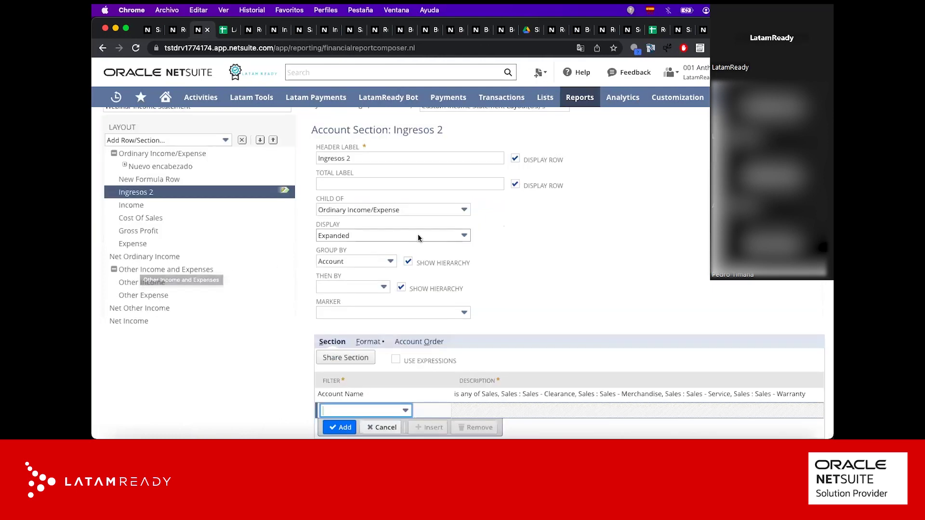
{"action": "left_click", "coordinate": [393, 210]}
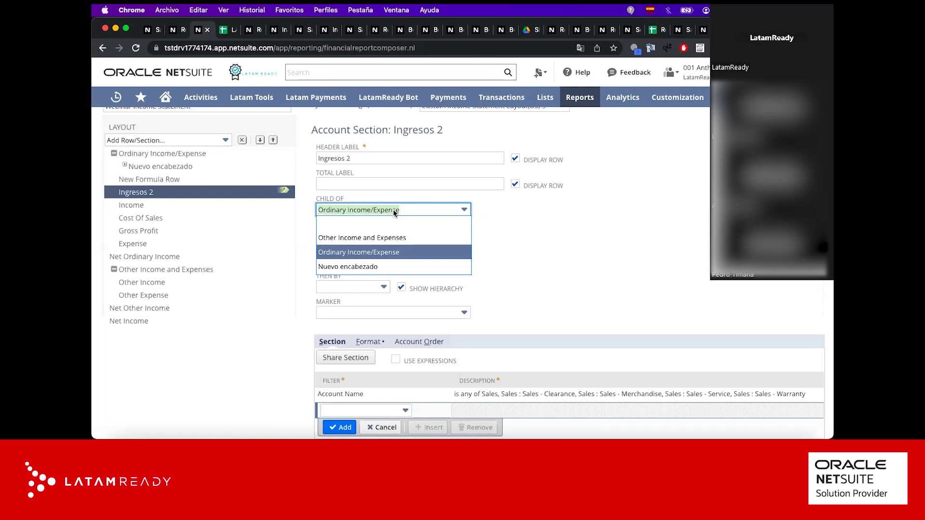
{"action": "left_click", "coordinate": [374, 266]}
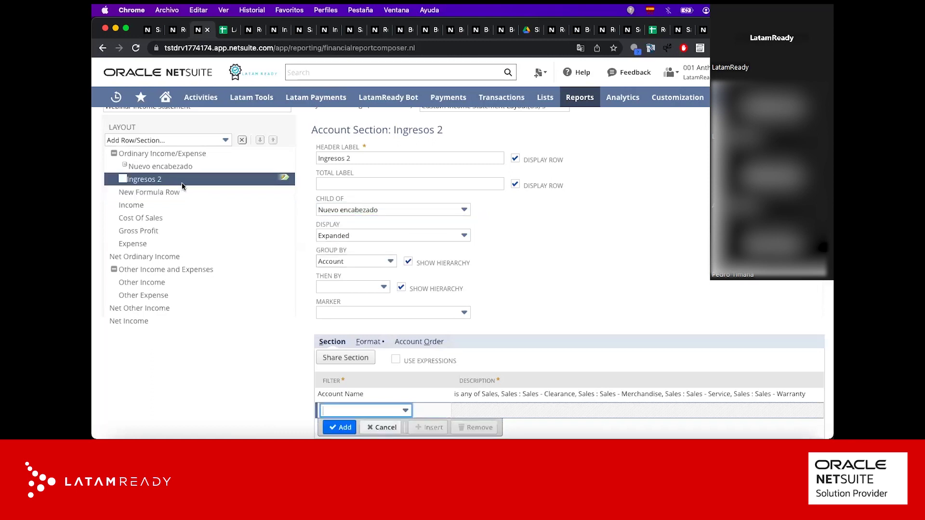
Step: Make the Income section a child of Nuevo encabezado and save the report
{"action": "left_click", "coordinate": [134, 206]}
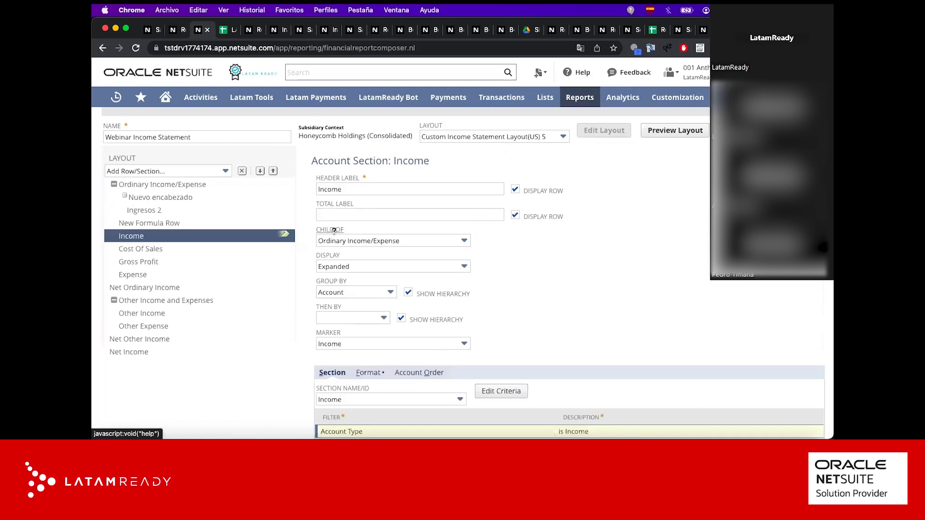
{"action": "left_click", "coordinate": [351, 244]}
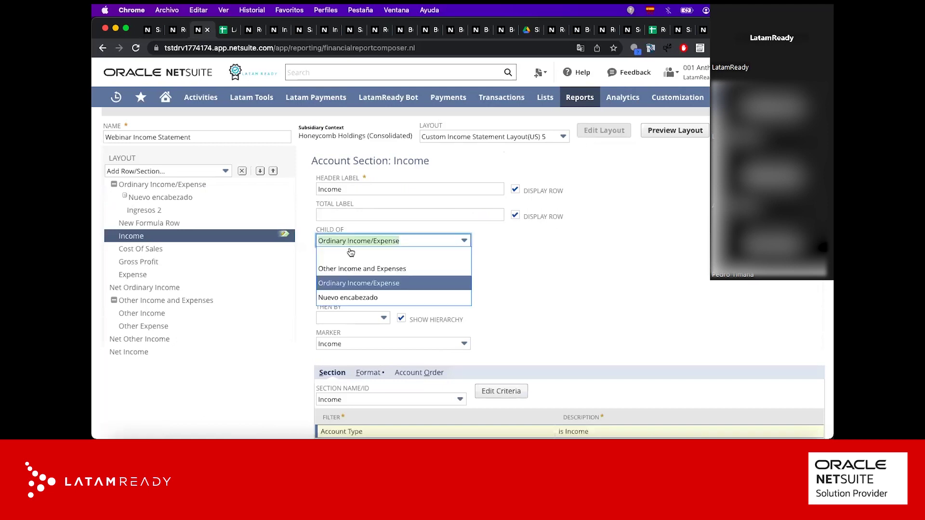
{"action": "left_click", "coordinate": [346, 296]}
{"action": "scroll", "coordinate": [602, 167], "scroll_direction": "up", "scroll_amount": 3}
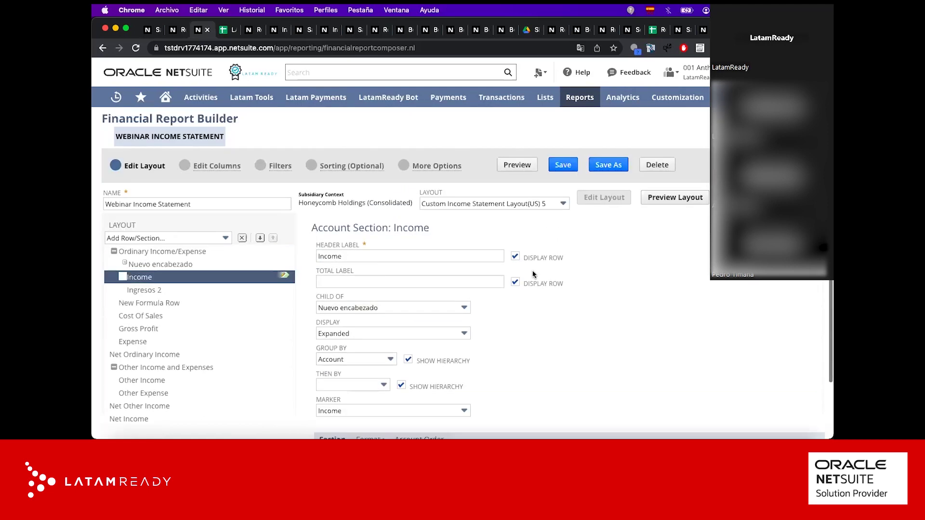
{"action": "left_click", "coordinate": [566, 169]}
{"action": "key", "text": "Return"}
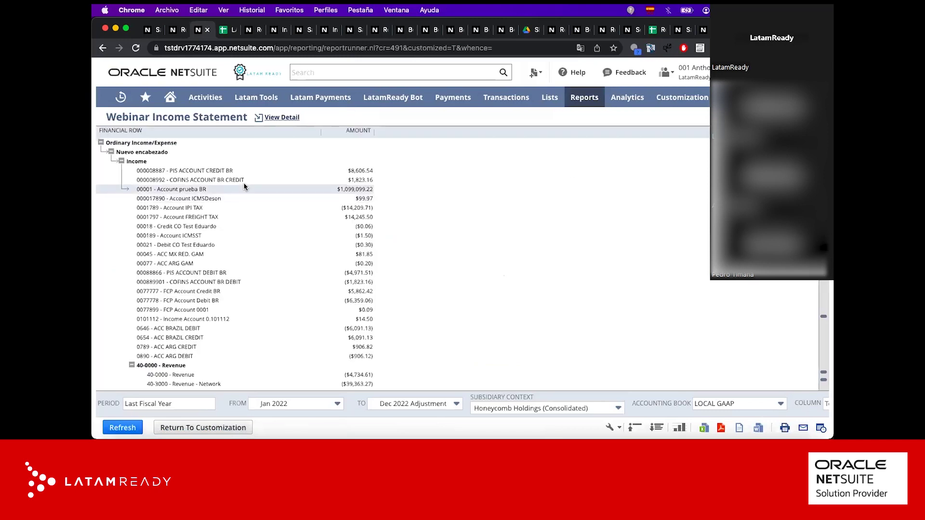
Step: Collapse the report results, expand Nuevo encabezado, and check the Income and Ingresos 2 sections nested under it
{"action": "left_click", "coordinate": [635, 429]}
{"action": "left_click", "coordinate": [101, 143]}
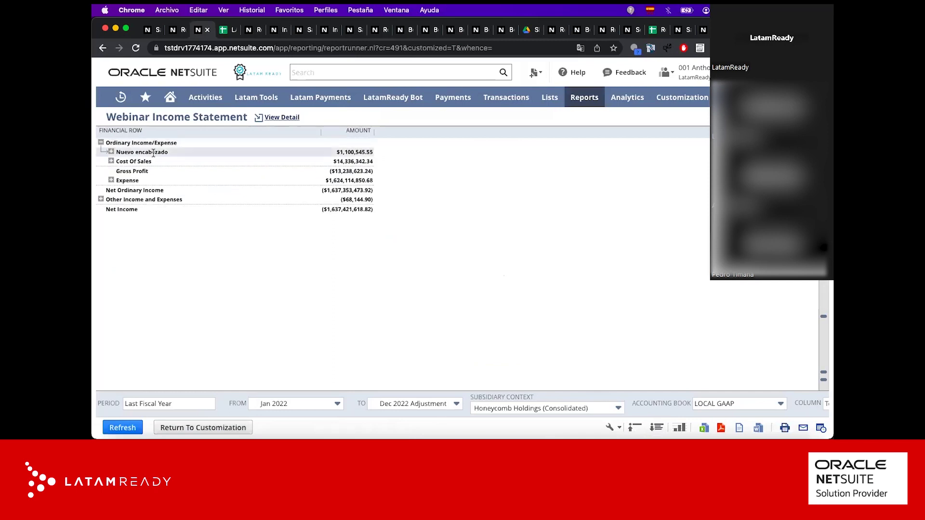
{"action": "left_click", "coordinate": [112, 152]}
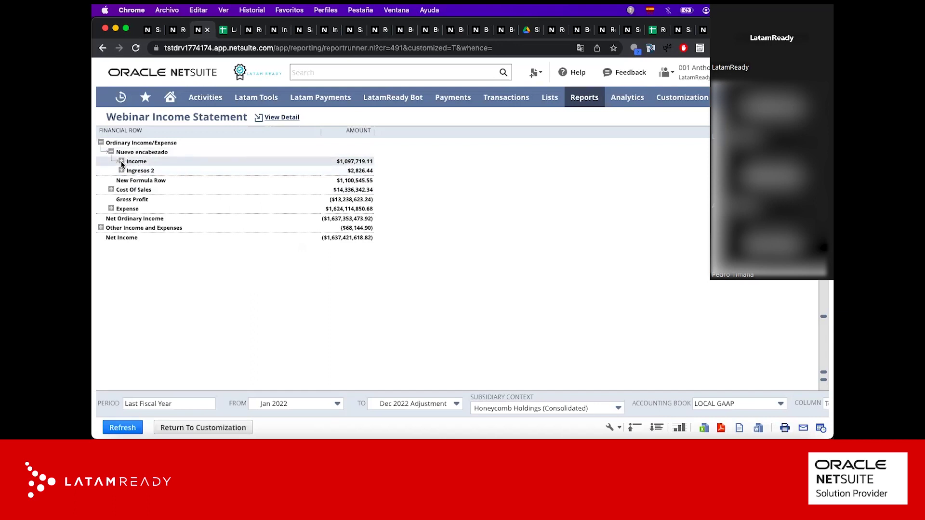
{"action": "left_click", "coordinate": [121, 161]}
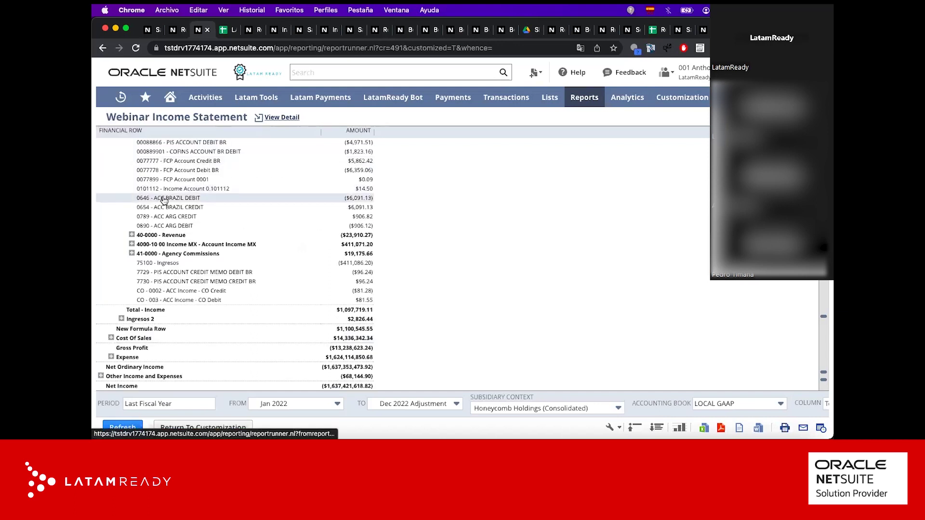
{"action": "scroll", "coordinate": [154, 197], "scroll_direction": "up", "scroll_amount": 5}
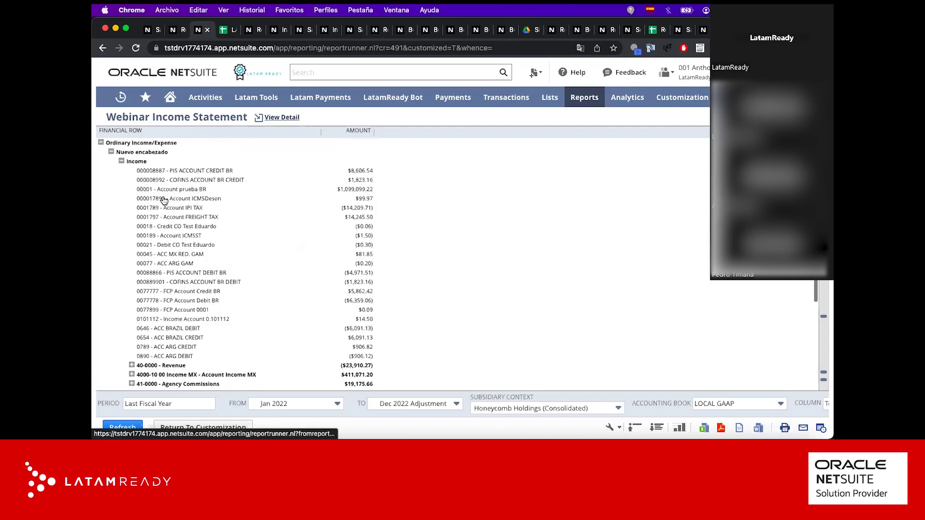
{"action": "left_click", "coordinate": [122, 161]}
{"action": "left_click", "coordinate": [122, 171]}
{"action": "left_click", "coordinate": [122, 171]}
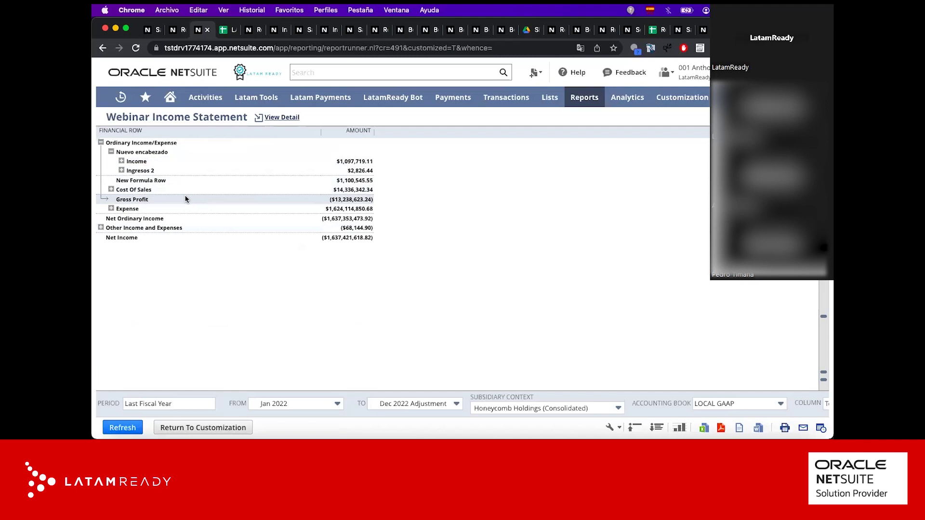
Step: Return to the customization and replace Income with New Formula Row as the first value in the Gross Profit formula
{"action": "left_click", "coordinate": [181, 426]}
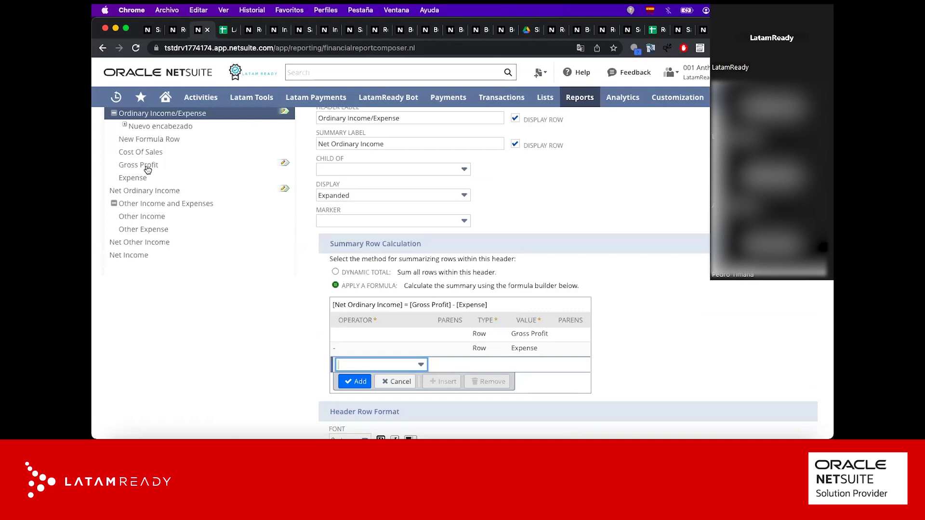
{"action": "left_click", "coordinate": [148, 170]}
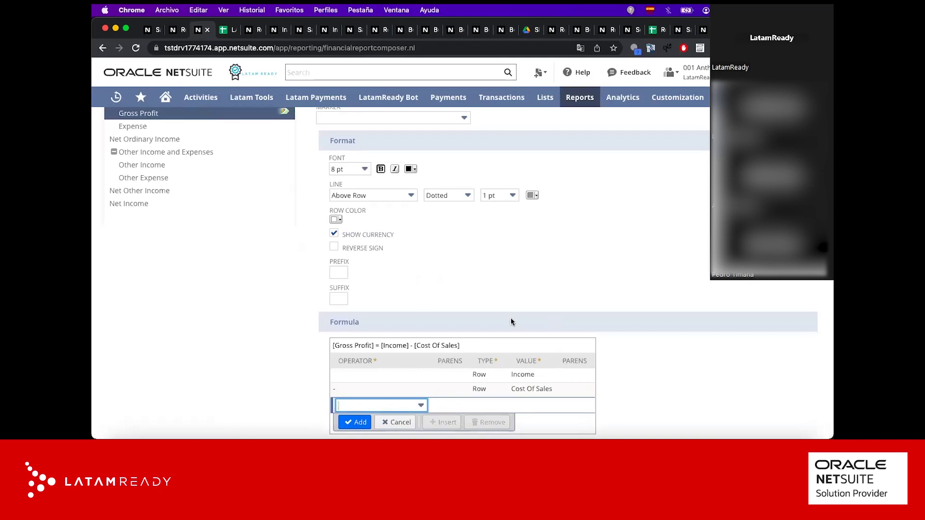
{"action": "left_click", "coordinate": [524, 374]}
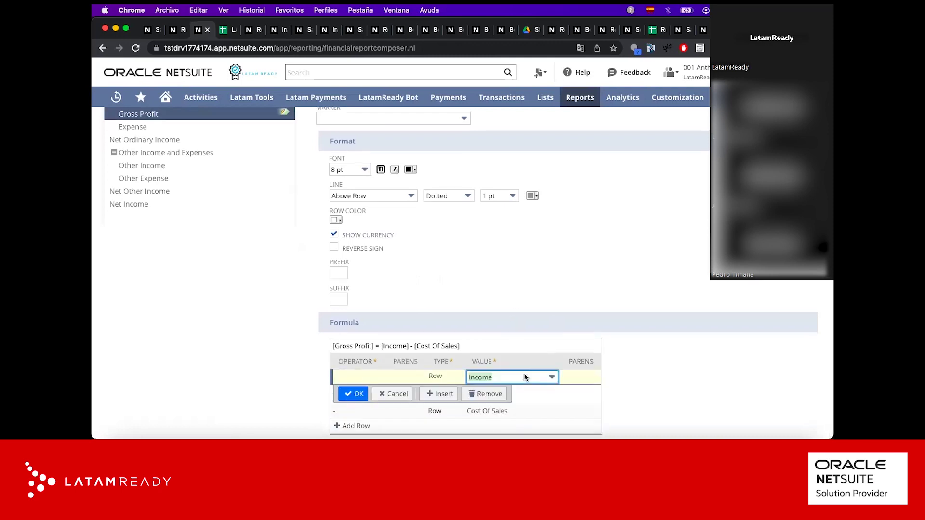
{"action": "left_click", "coordinate": [524, 377]}
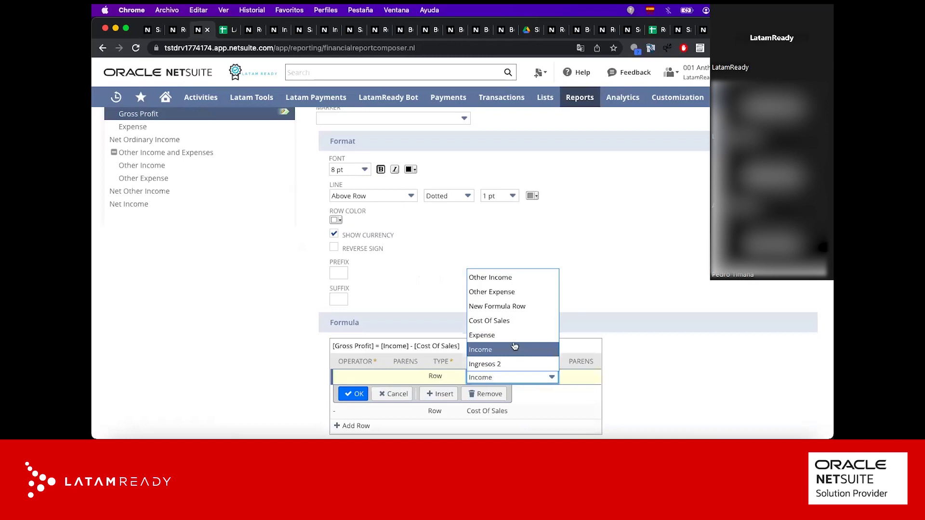
{"action": "left_click", "coordinate": [509, 307]}
{"action": "left_click", "coordinate": [354, 393]}
{"action": "scroll", "coordinate": [422, 285], "scroll_direction": "up", "scroll_amount": 5}
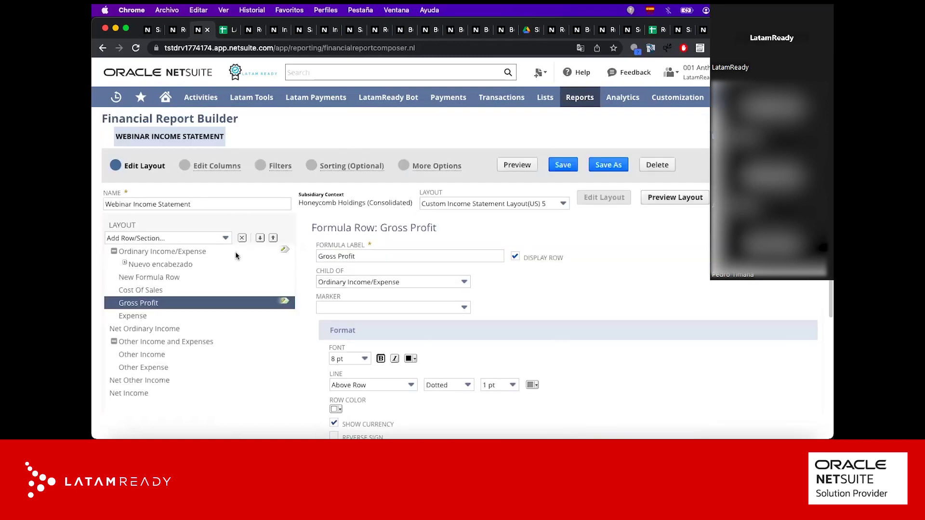
Step: Save the report over the existing Webinar Income Statement and collapse its Income, Ingresos 2 and Cost Of Sales sections
{"action": "left_click", "coordinate": [562, 165]}
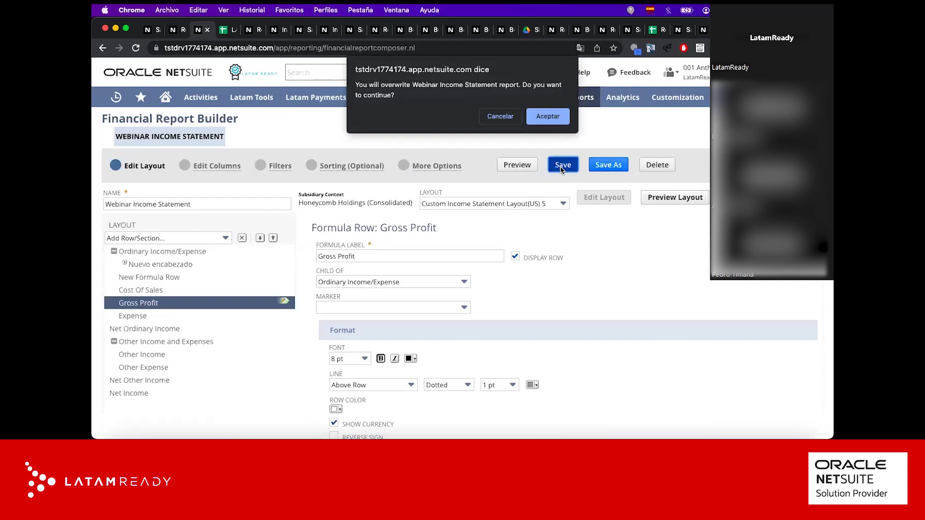
{"action": "key", "text": "Return"}
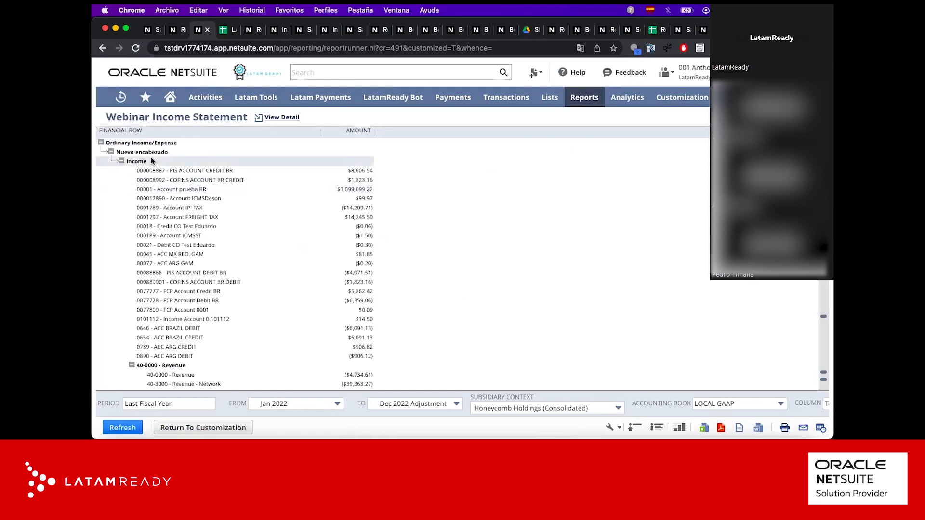
{"action": "left_click", "coordinate": [121, 161]}
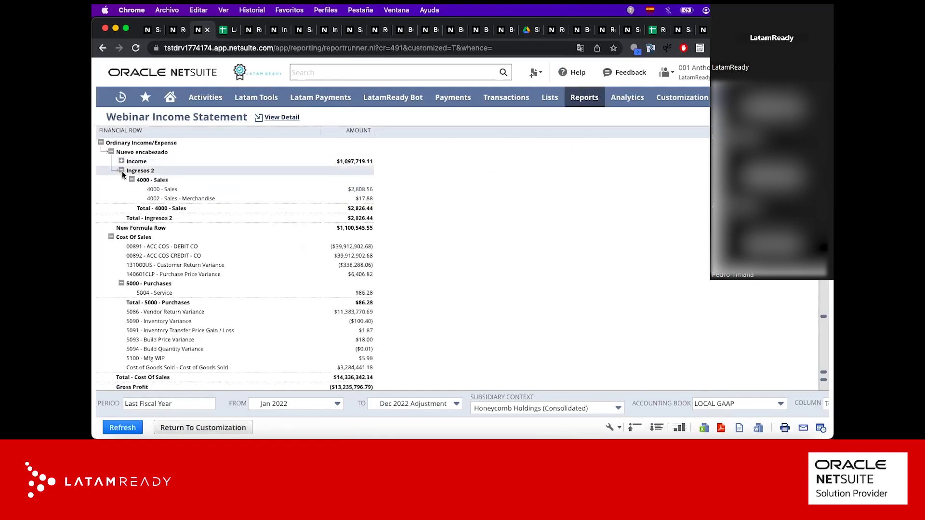
{"action": "left_click", "coordinate": [122, 171]}
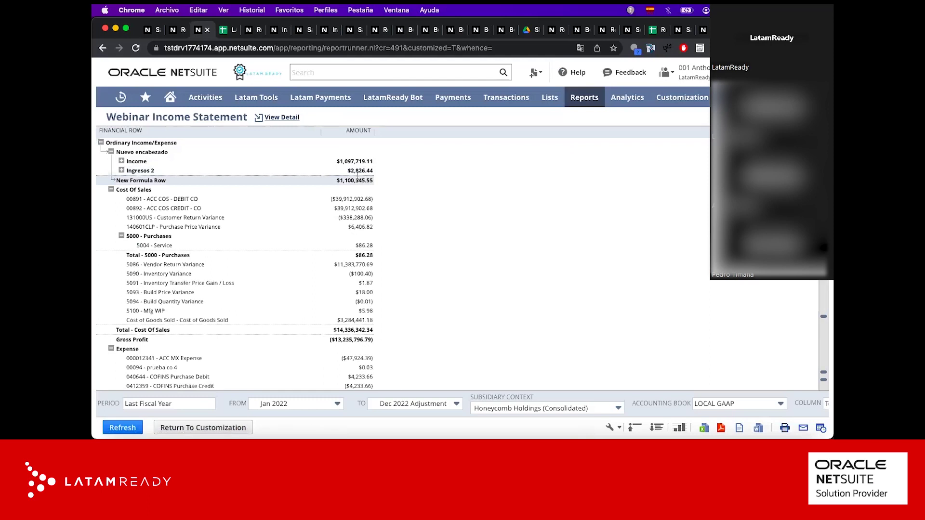
{"action": "left_click", "coordinate": [111, 190]}
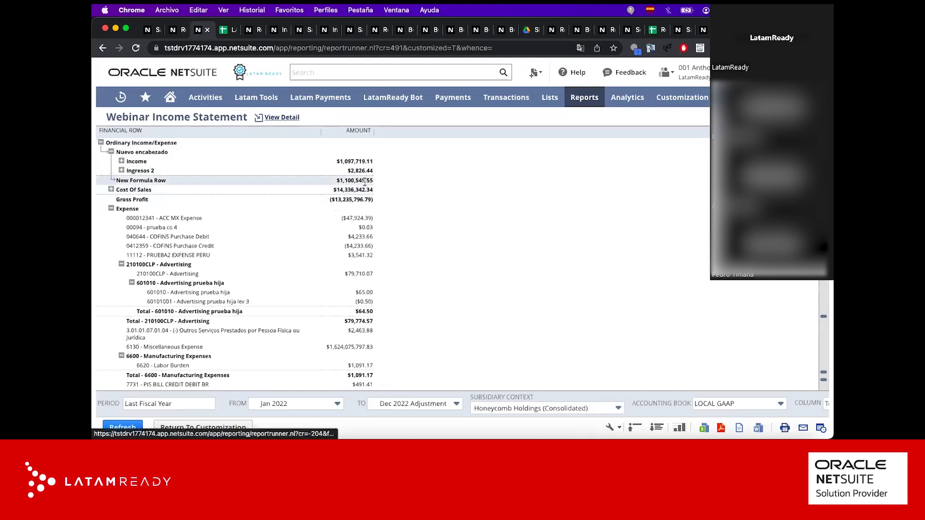
Step: Return to the report's customization and add a text row directly above the Nuevo encabezado header
{"action": "left_click", "coordinate": [126, 428]}
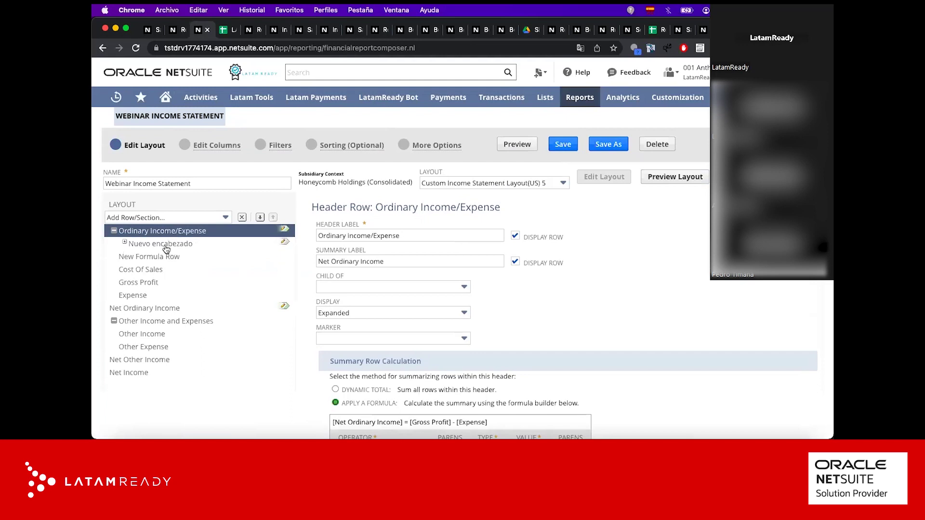
{"action": "left_click", "coordinate": [166, 243]}
{"action": "left_click", "coordinate": [188, 236]}
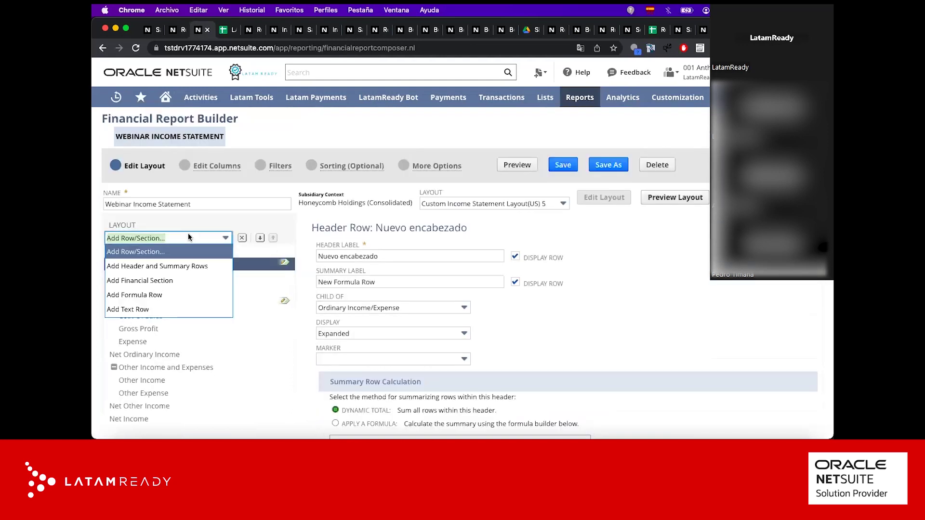
{"action": "left_click", "coordinate": [167, 311]}
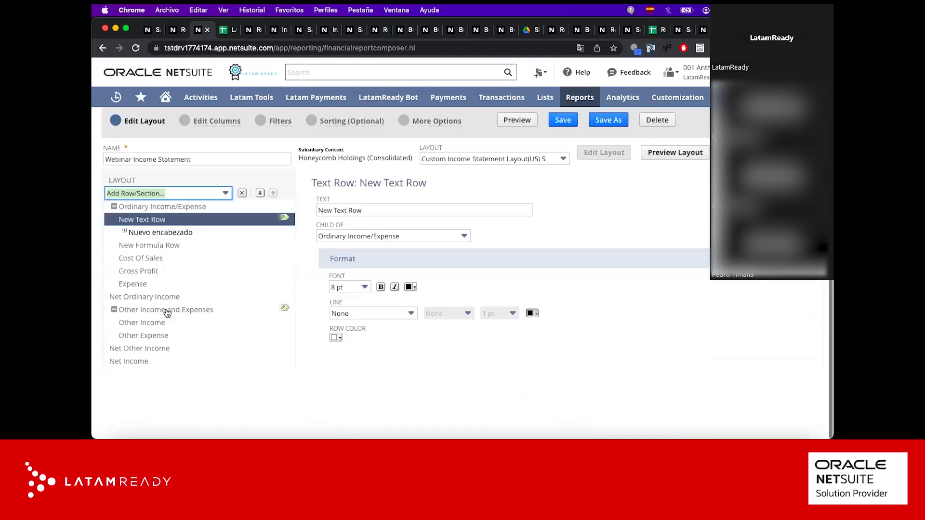
Step: Add a second text row directly above the Cost Of Sales section and clear its text
{"action": "left_click", "coordinate": [168, 245]}
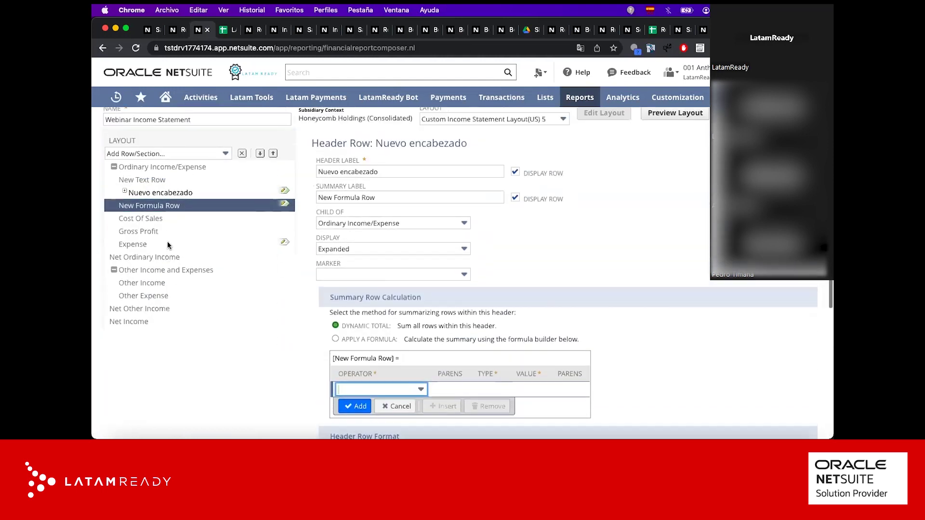
{"action": "left_click", "coordinate": [147, 219]}
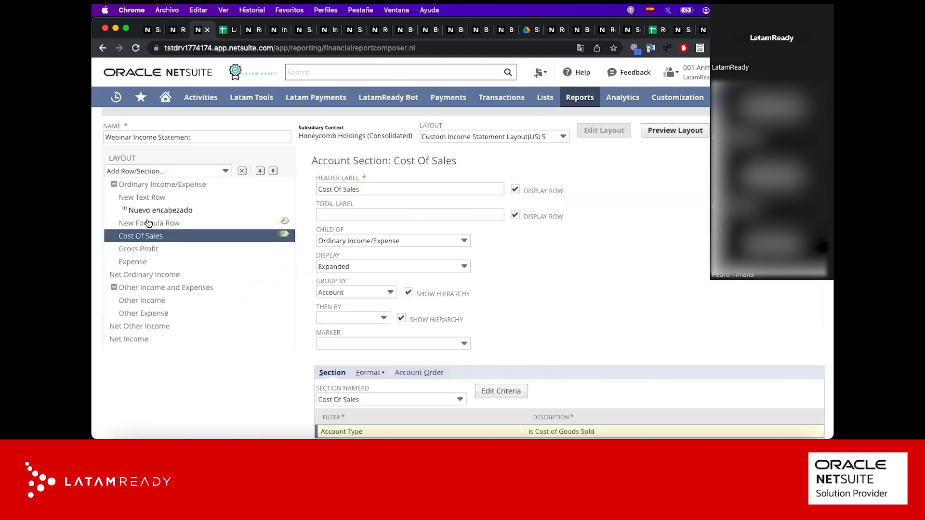
{"action": "left_click", "coordinate": [192, 169]}
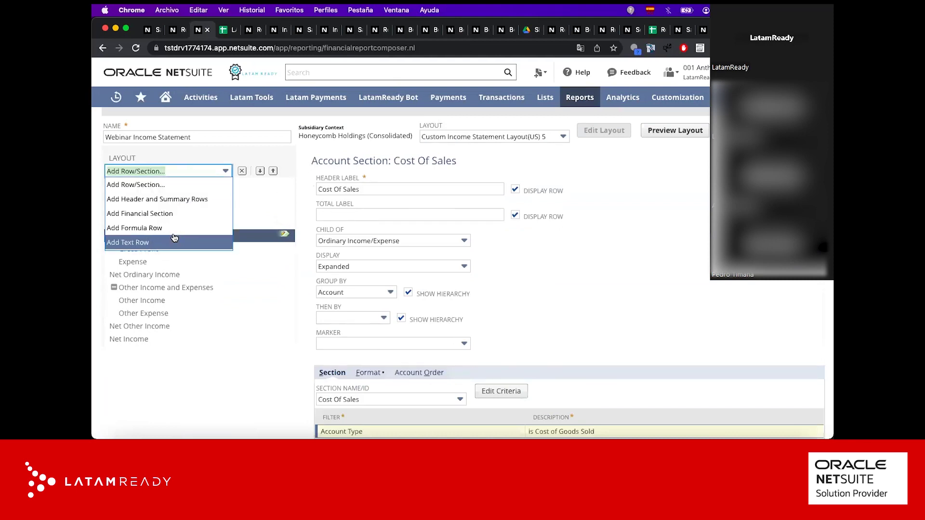
{"action": "left_click", "coordinate": [174, 238]}
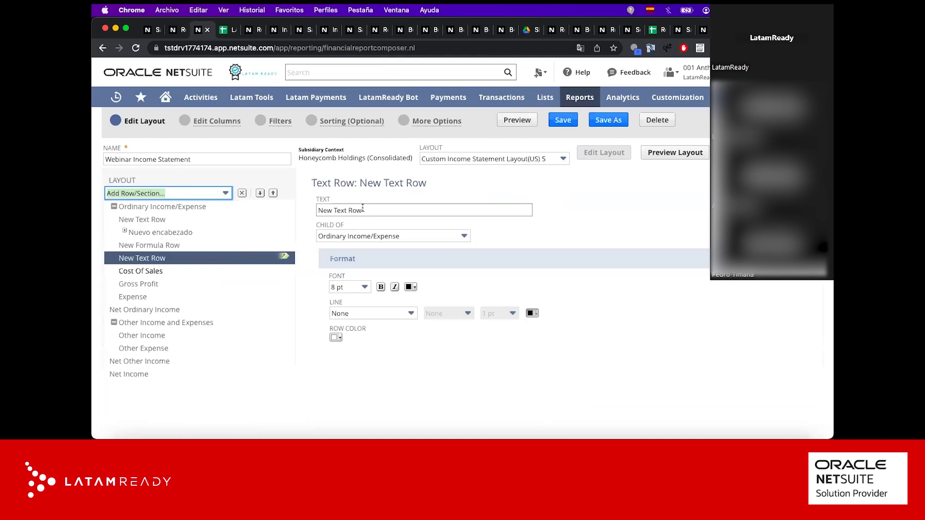
{"action": "left_click_drag", "start_coordinate": [370, 209], "coordinate": [317, 210]}
{"action": "key", "text": "BackSpace"}
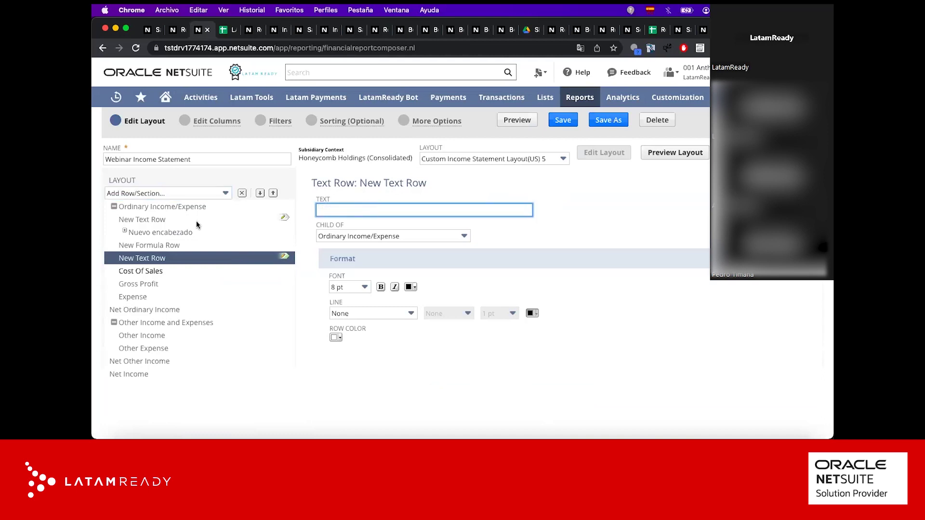
Step: Blank out the text row above Nuevo encabezado and save the report, overwriting the existing version
{"action": "left_click", "coordinate": [155, 220]}
{"action": "double_click", "coordinate": [381, 209]}
{"action": "key", "text": "super+a"}
{"action": "key", "text": "BackSpace"}
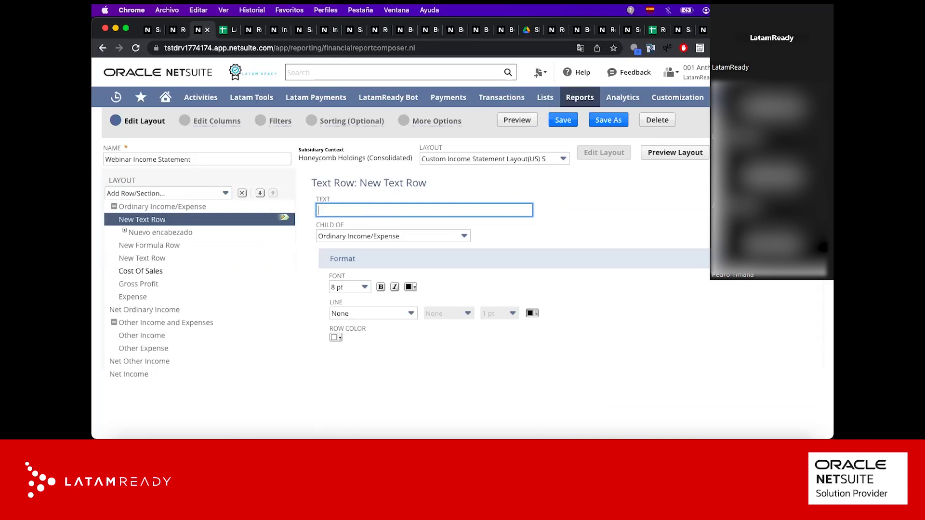
{"action": "scroll", "coordinate": [501, 241], "scroll_direction": "up", "scroll_amount": 2}
{"action": "left_click", "coordinate": [563, 165]}
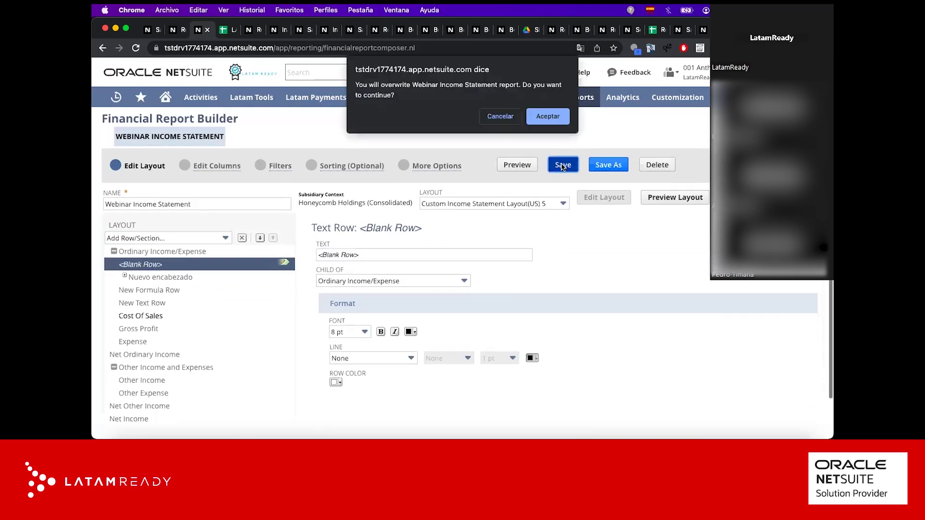
{"action": "key", "text": "Return"}
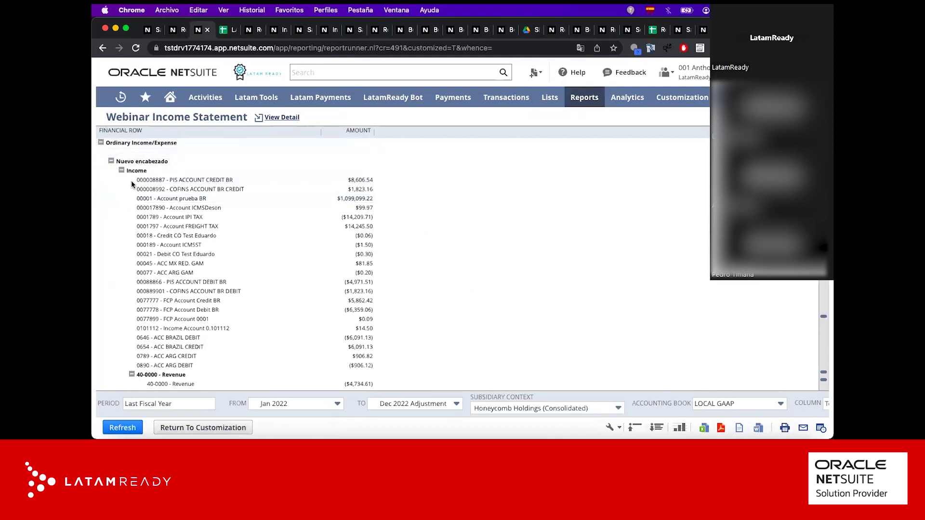
Step: Collapse the whole report, and expand Ordinary Income/Expense and its Cost Of Sales row to check the layout
{"action": "left_click", "coordinate": [629, 429]}
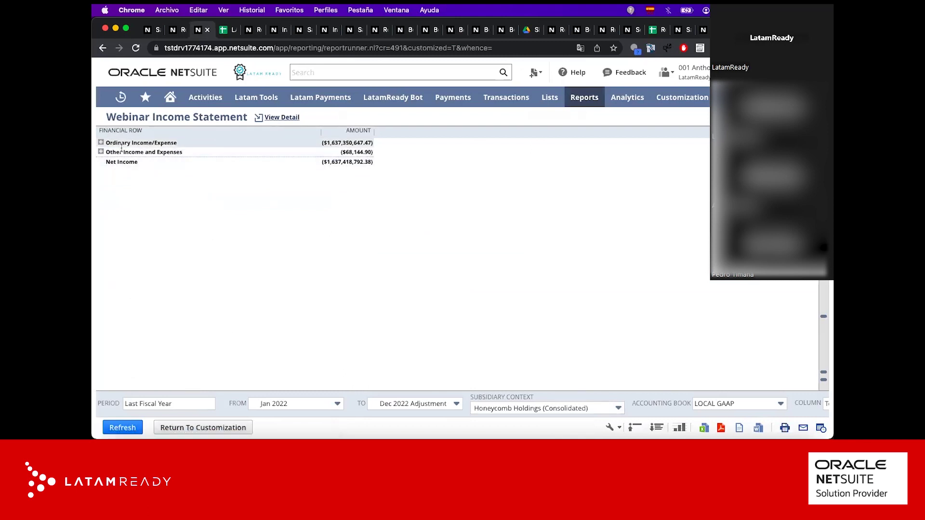
{"action": "left_click", "coordinate": [100, 143]}
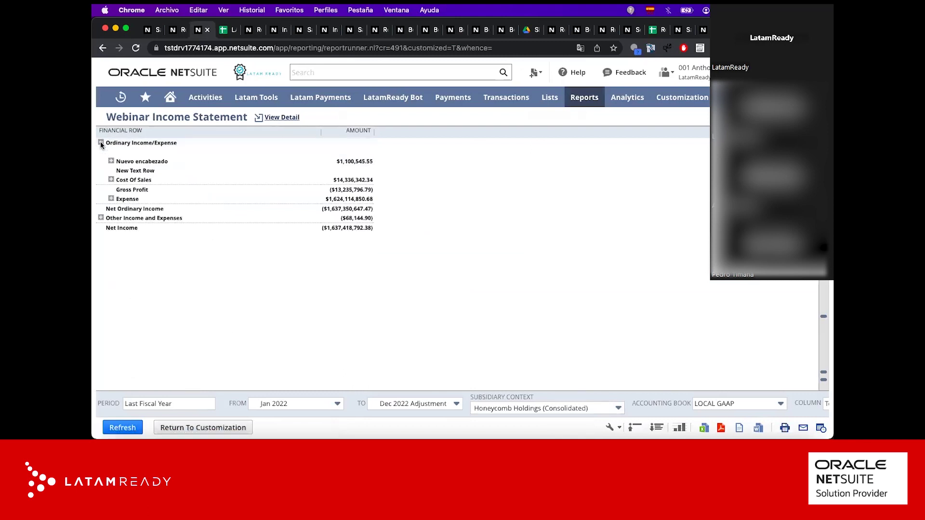
{"action": "left_click", "coordinate": [111, 180]}
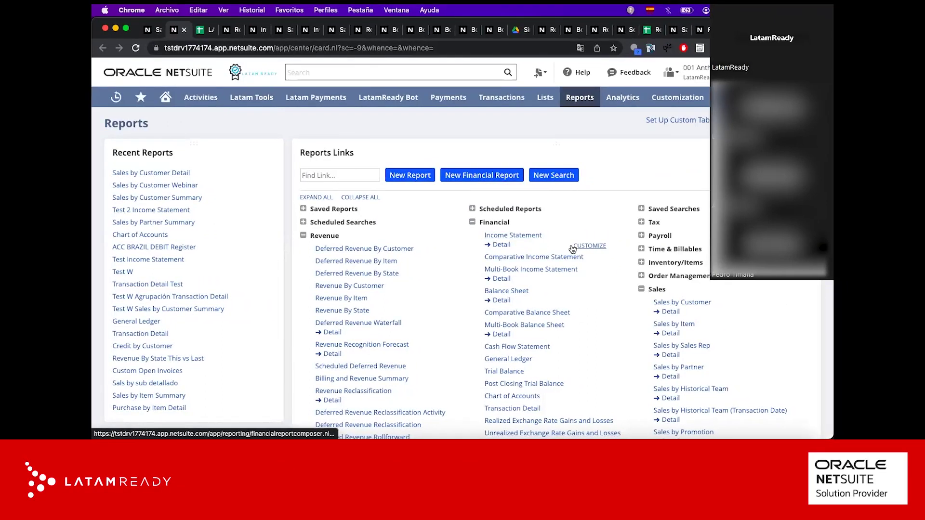
Step: Open the Income Statement Detail and Comparative Income Statement reports in separate tabs, and review and close the detail report
{"action": "left_click", "coordinate": [505, 246], "text": "super"}
{"action": "left_click", "coordinate": [511, 257], "text": "super"}
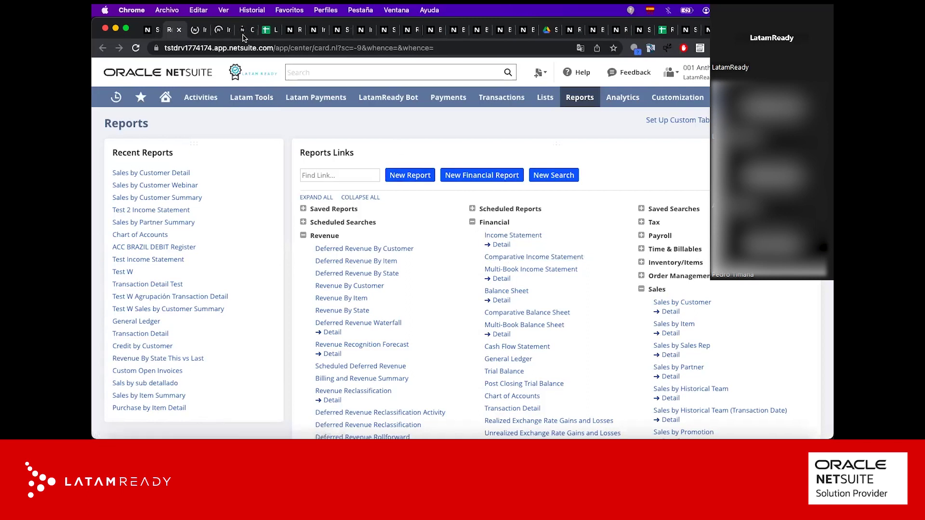
{"action": "left_click", "coordinate": [196, 29]}
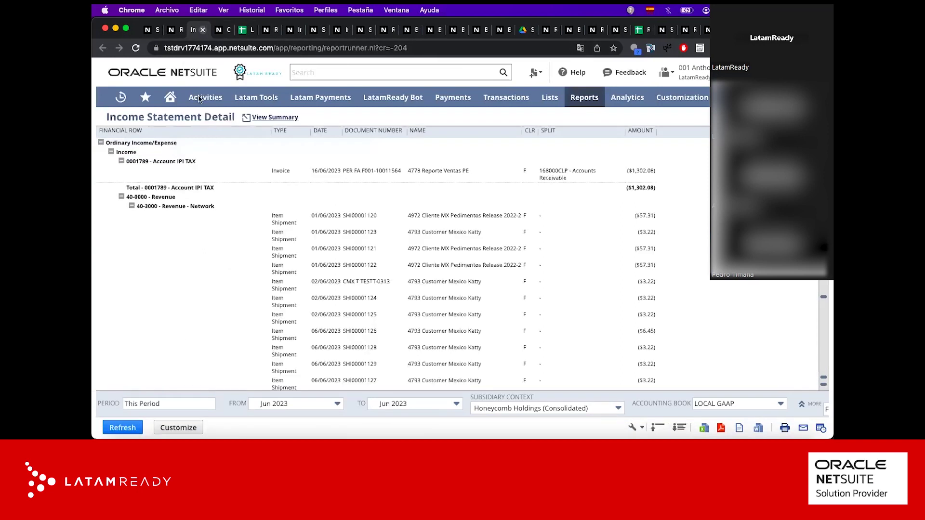
{"action": "mouse_move", "coordinate": [199, 141]}
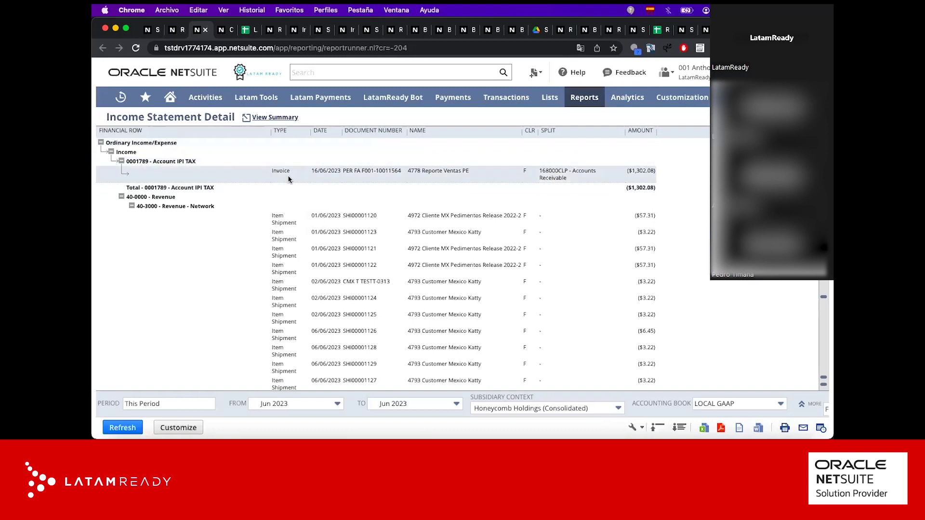
{"action": "scroll", "coordinate": [324, 236], "scroll_direction": "down", "scroll_amount": 5}
{"action": "scroll", "coordinate": [323, 236], "scroll_direction": "up", "scroll_amount": 5}
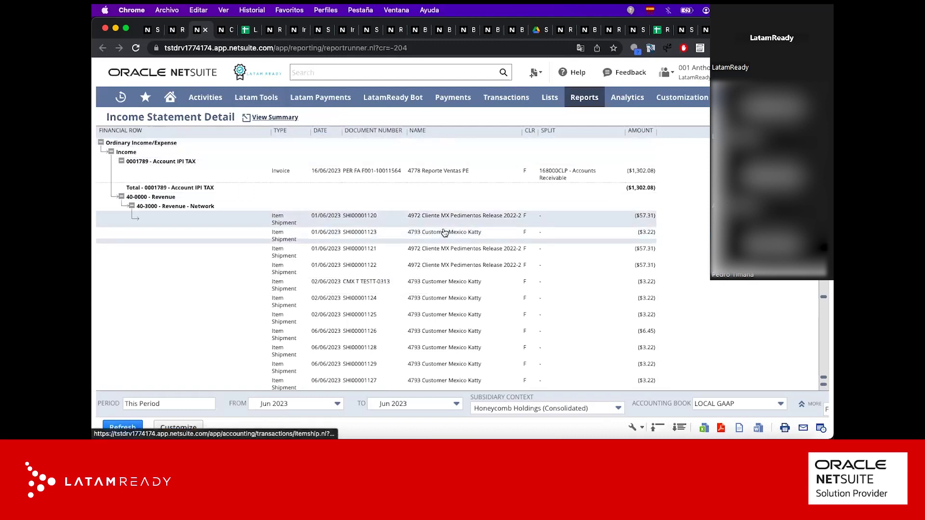
{"action": "left_click", "coordinate": [205, 30]}
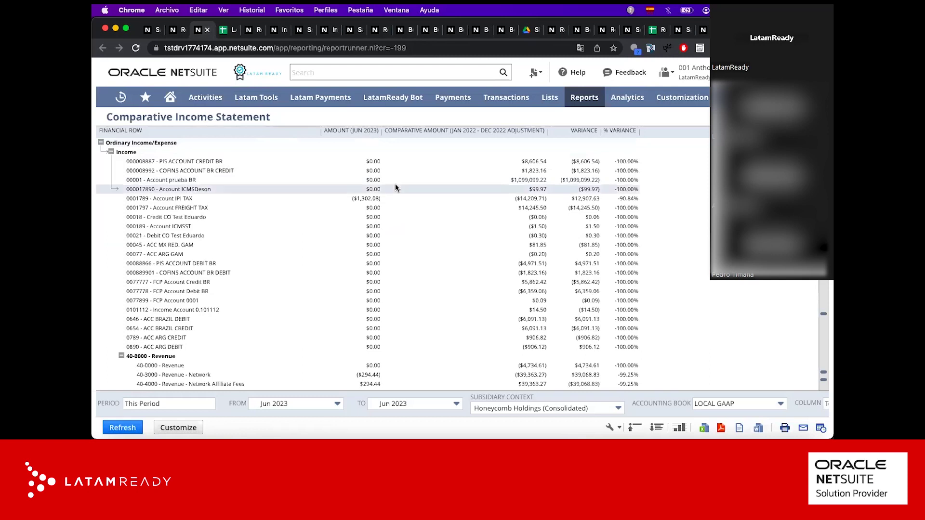
Step: Open the standard Income Statement from the Reports page in place of the comparative report and look through its rows
{"action": "left_click", "coordinate": [177, 31]}
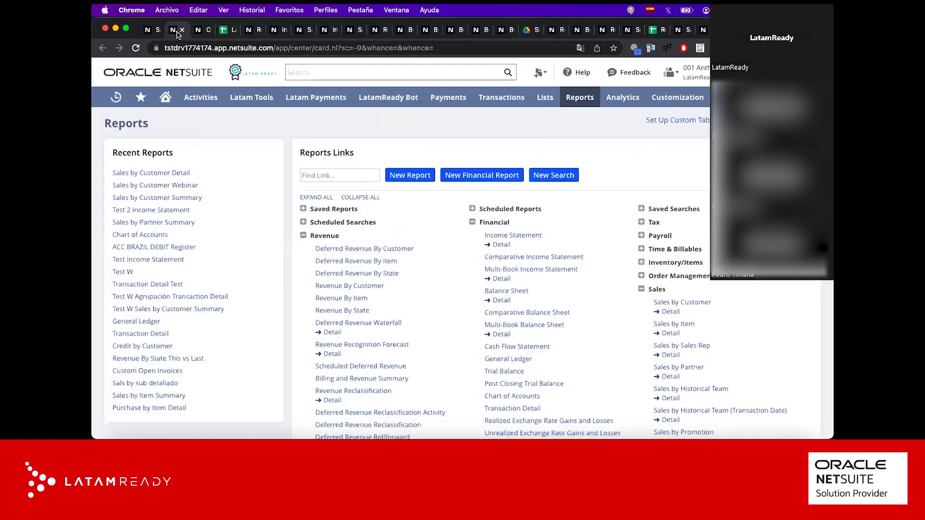
{"action": "left_click", "coordinate": [514, 239], "text": "super"}
{"action": "left_click", "coordinate": [206, 31]}
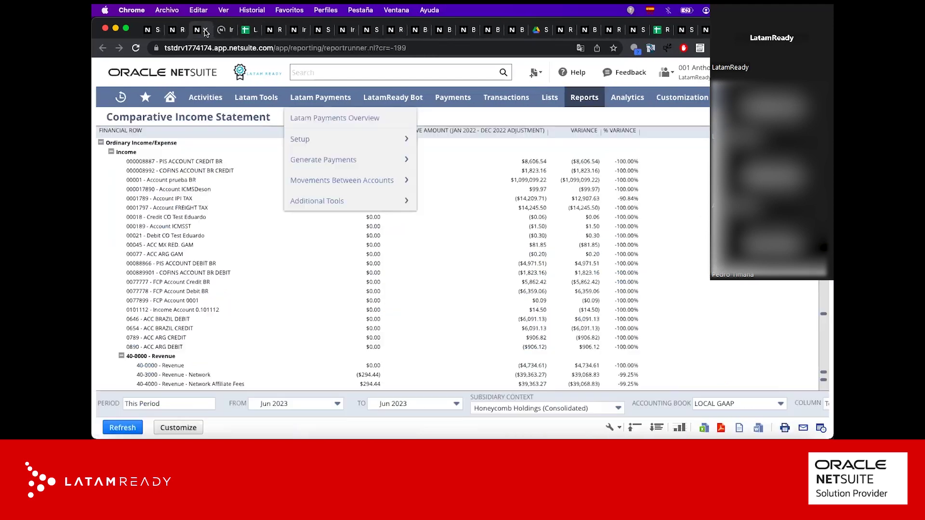
{"action": "left_click", "coordinate": [206, 31]}
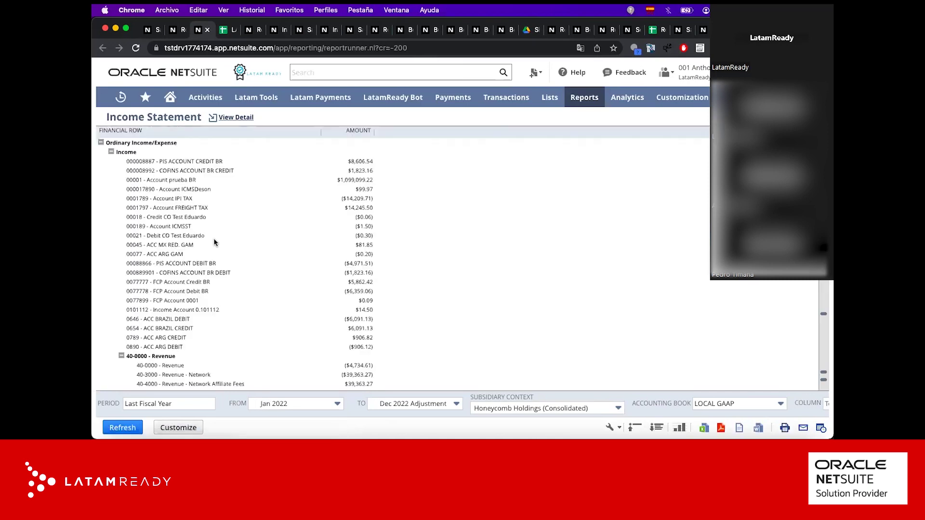
{"action": "scroll", "coordinate": [214, 242], "scroll_direction": "down", "scroll_amount": 2}
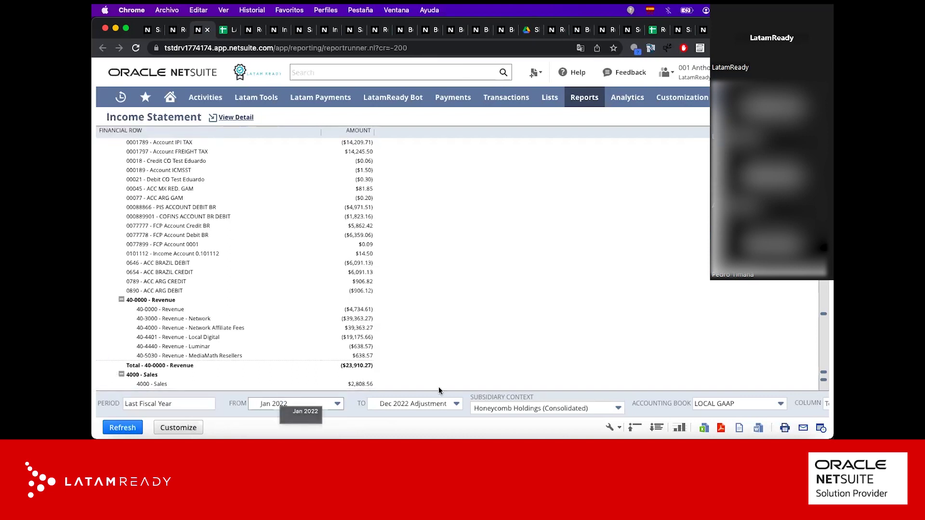
{"action": "scroll", "coordinate": [463, 266], "scroll_direction": "up", "scroll_amount": 3}
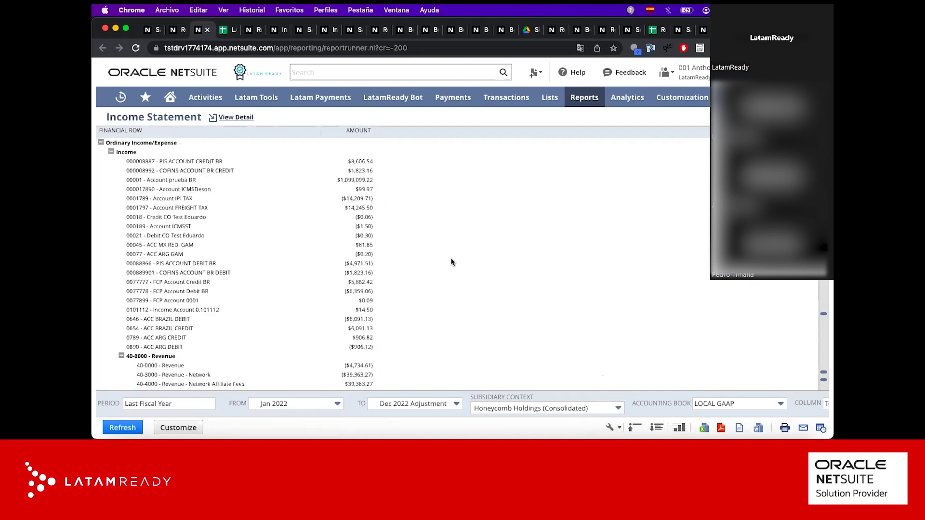
Step: Customize the Income Statement, name the custom report Webinar Income Statement, and save it
{"action": "left_click", "coordinate": [169, 428]}
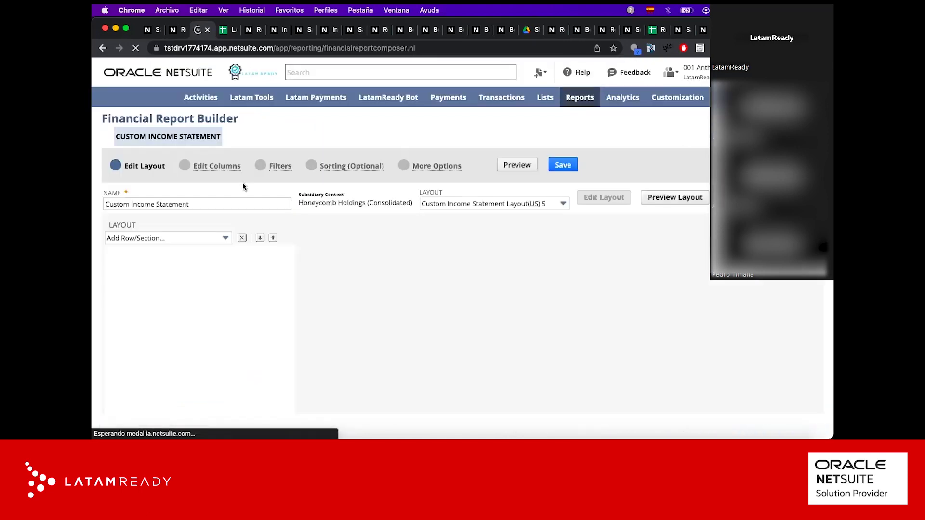
{"action": "double_click", "coordinate": [119, 204]}
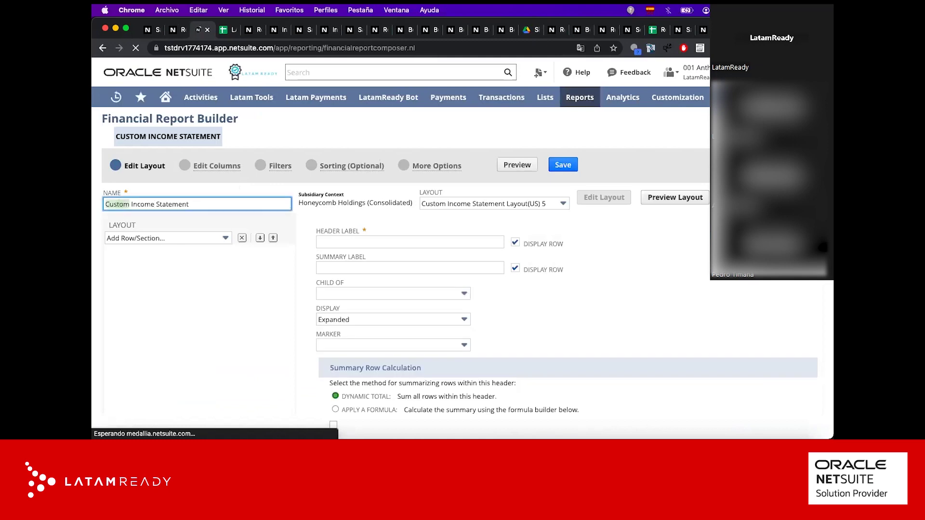
{"action": "type", "text": "Weibi"}
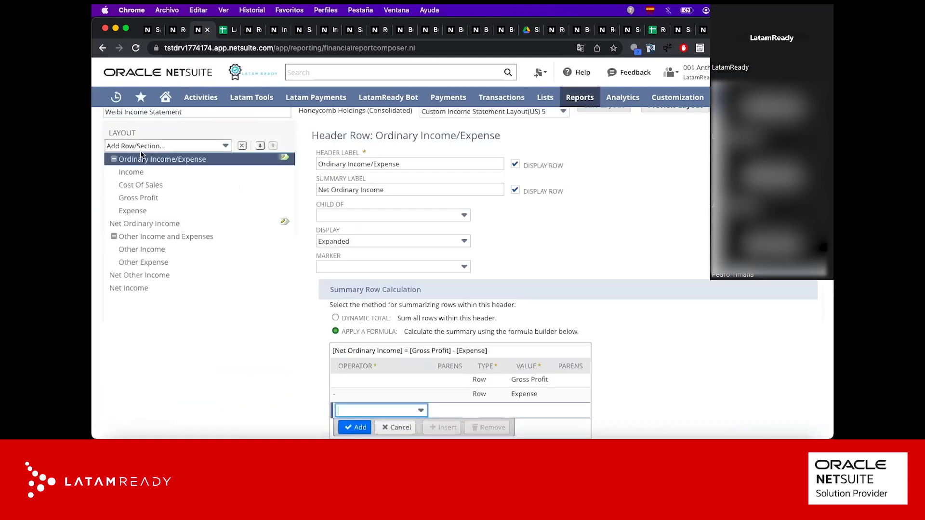
{"action": "scroll", "coordinate": [133, 148], "scroll_direction": "up", "scroll_amount": 1}
{"action": "left_click", "coordinate": [133, 148]}
{"action": "double_click", "coordinate": [113, 149]}
{"action": "type", "text": "Wbi"}
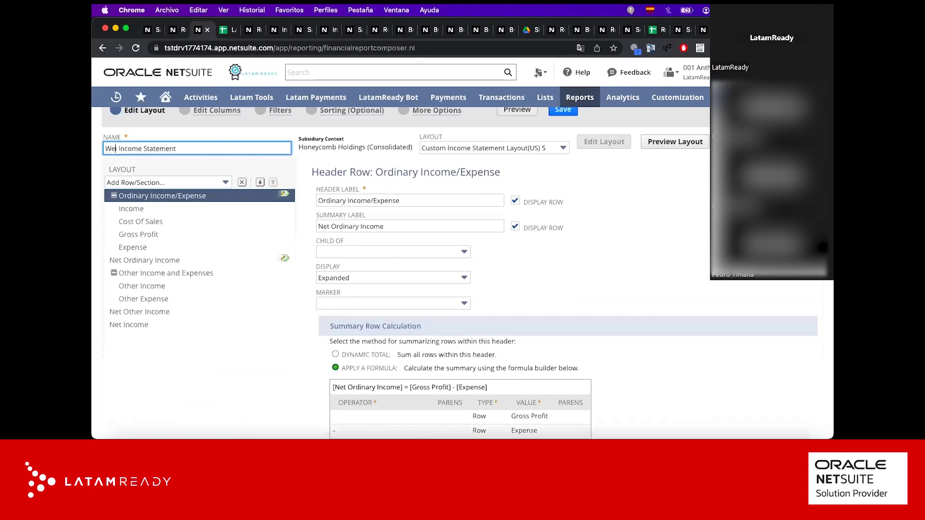
{"action": "type", "text": "nar"}
{"action": "type", "text": "e"}
{"action": "key", "text": "BackSpace"}
{"action": "scroll", "coordinate": [267, 239], "scroll_direction": "up", "scroll_amount": 2}
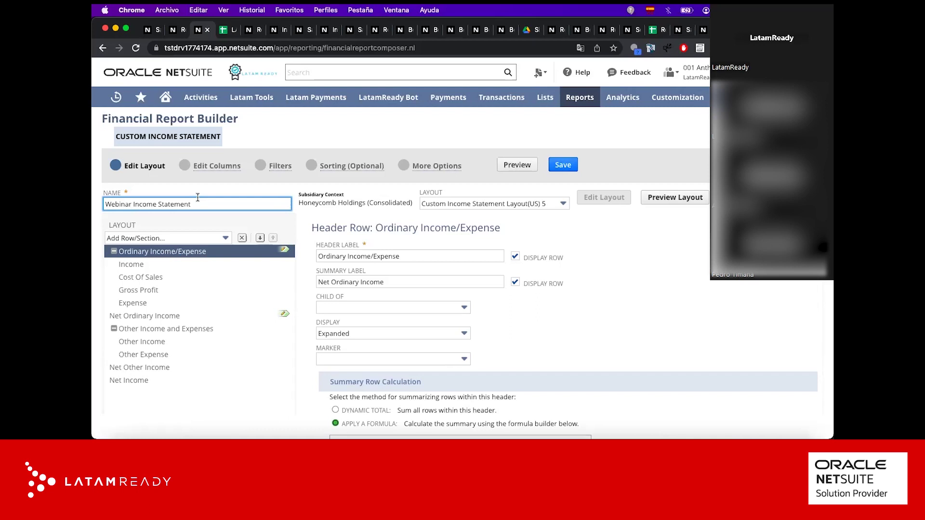
{"action": "left_click", "coordinate": [559, 164]}
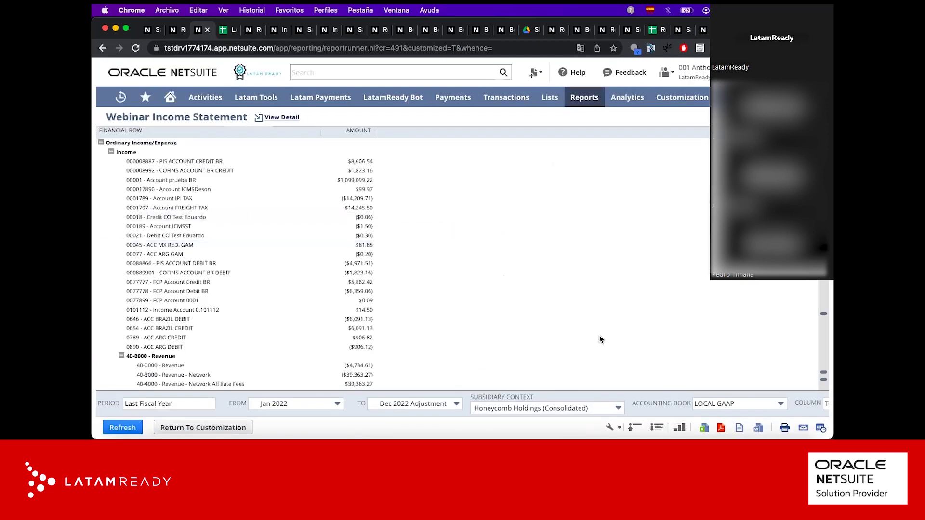
Step: Look through the Webinar Income Statement rows, collapse the whole report, and expand Ordinary Income/Expense and Other Income and Expenses
{"action": "scroll", "coordinate": [600, 369], "scroll_direction": "down", "scroll_amount": 5}
{"action": "scroll", "coordinate": [600, 370], "scroll_direction": "up", "scroll_amount": 6}
{"action": "scroll", "coordinate": [785, 336], "scroll_direction": "down", "scroll_amount": 3}
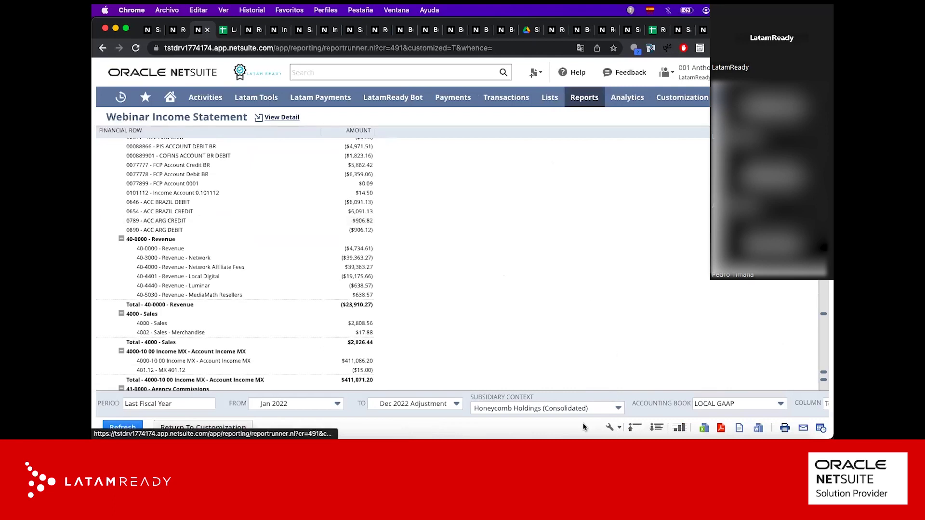
{"action": "left_click", "coordinate": [635, 428]}
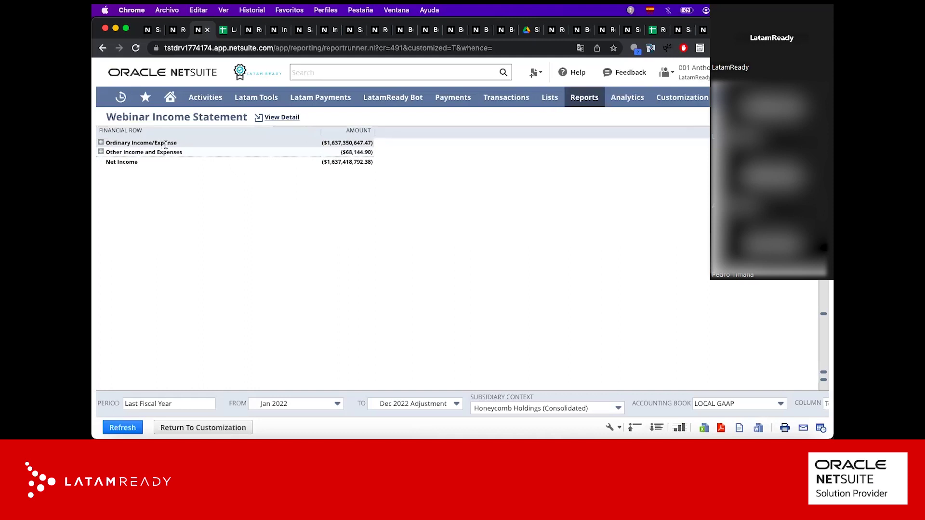
{"action": "left_click", "coordinate": [101, 143]}
{"action": "left_click", "coordinate": [101, 199]}
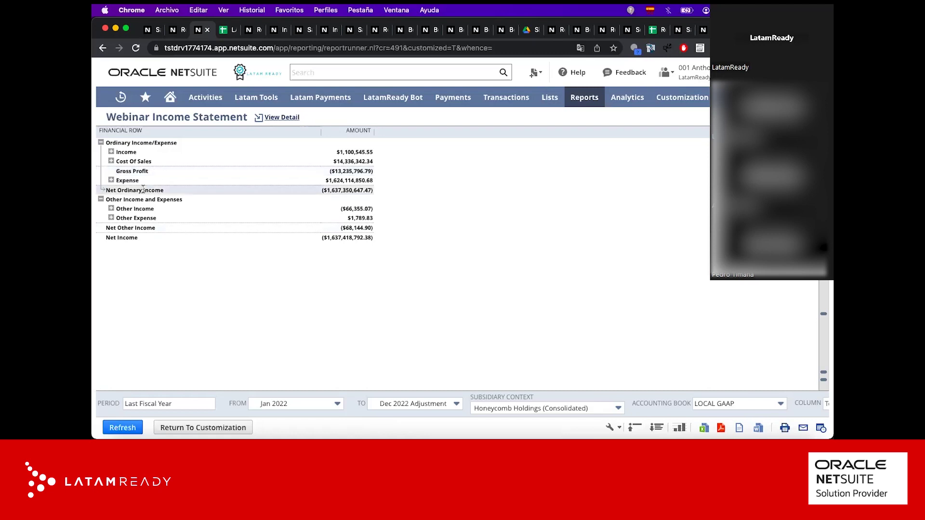
Step: Return to the report customization, hide the Net Ordinary Income summary row of Ordinary Income/Expense, and save over the existing report
{"action": "left_click", "coordinate": [203, 428]}
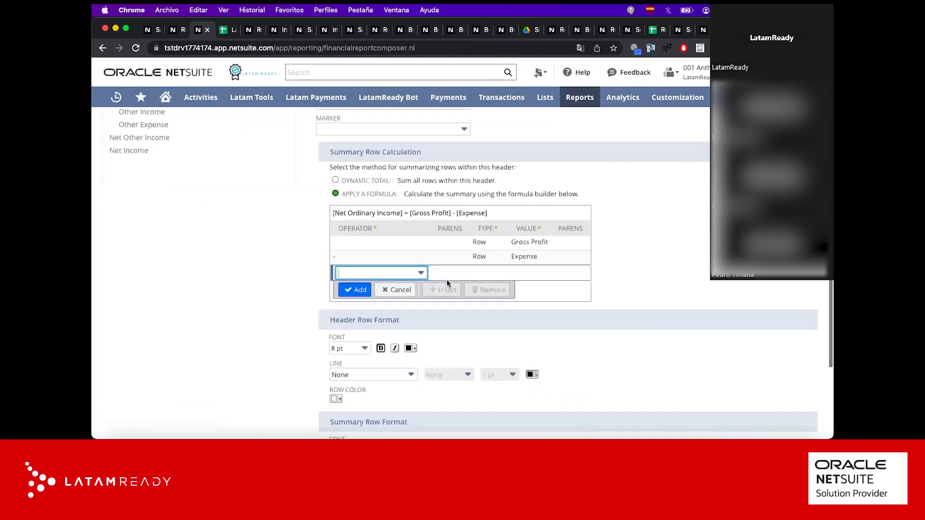
{"action": "scroll", "coordinate": [253, 272], "scroll_direction": "up", "scroll_amount": 5}
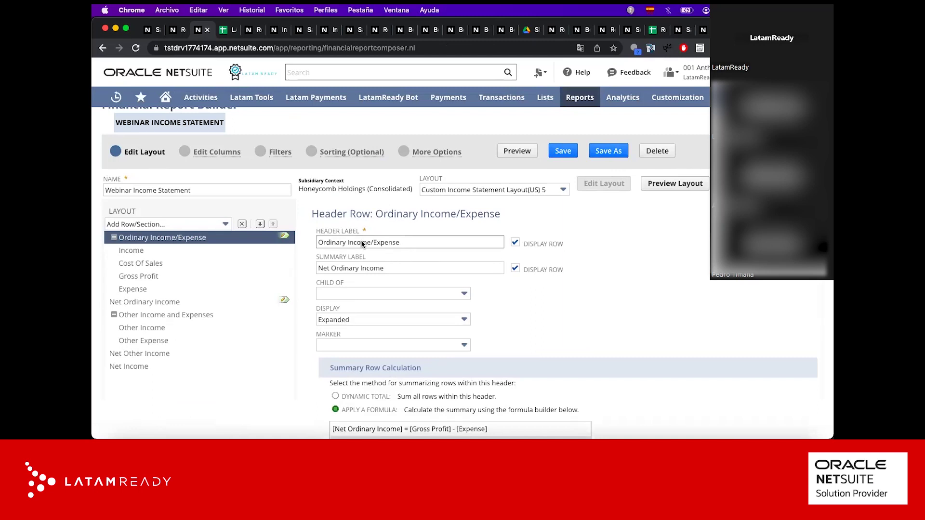
{"action": "scroll", "coordinate": [363, 241], "scroll_direction": "down", "scroll_amount": 2}
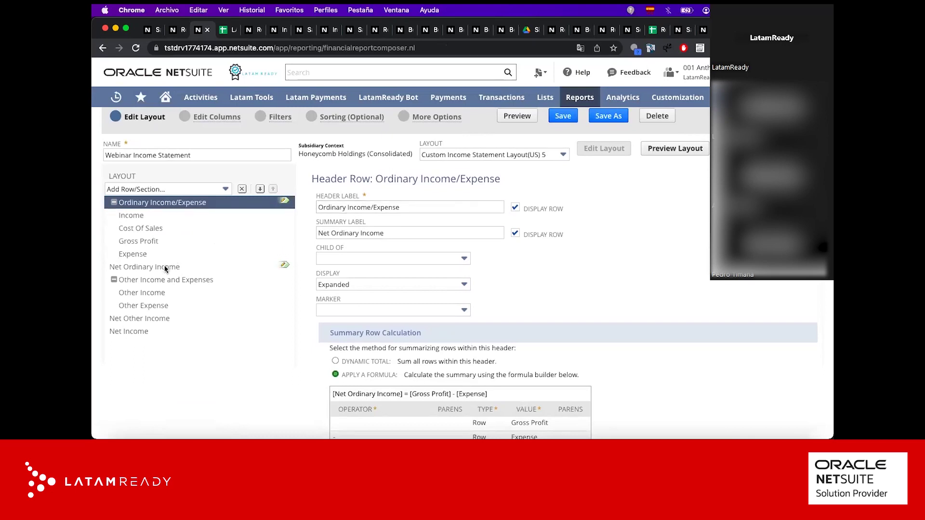
{"action": "left_click", "coordinate": [515, 233]}
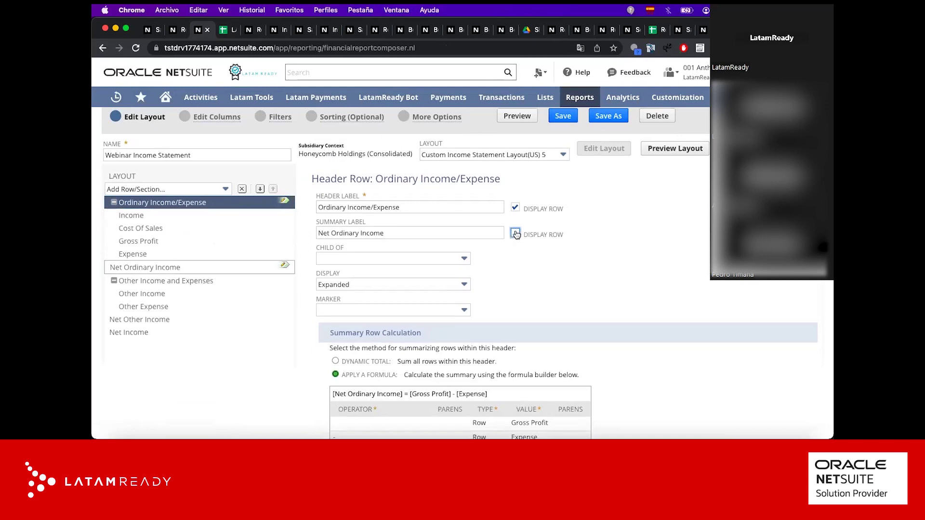
{"action": "scroll", "coordinate": [513, 250], "scroll_direction": "up", "scroll_amount": 2}
{"action": "left_click", "coordinate": [562, 167]}
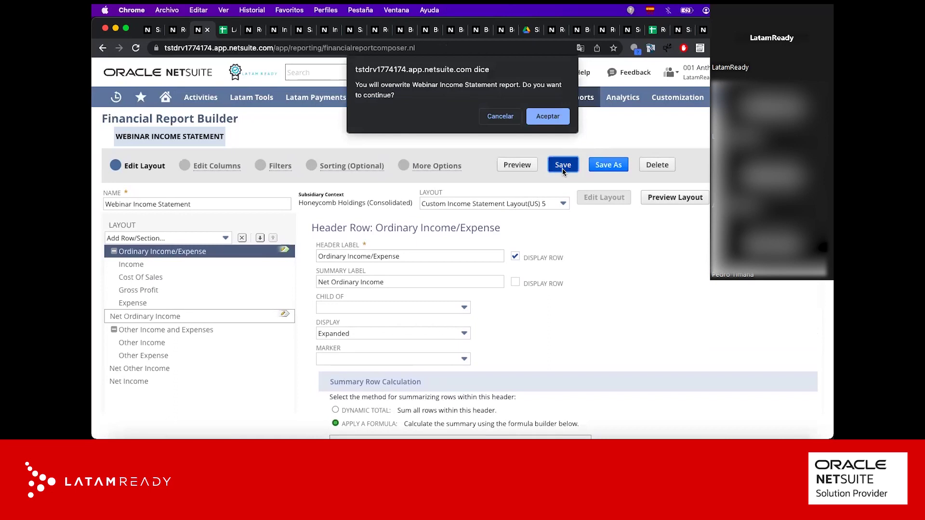
{"action": "key", "text": "Return"}
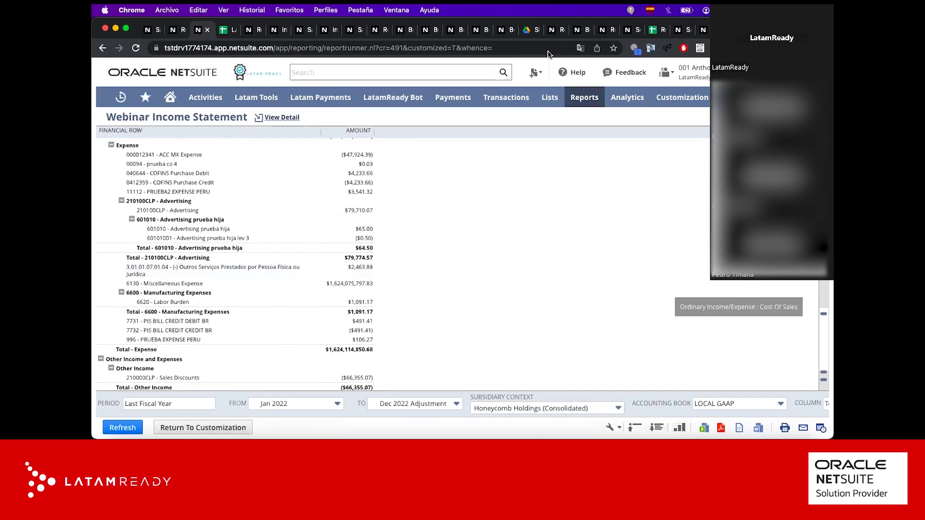
Step: Collapse the regenerated report and expand its two main sections to check whether the Net Ordinary Income row is shown
{"action": "left_click", "coordinate": [637, 428]}
{"action": "left_click", "coordinate": [101, 143]}
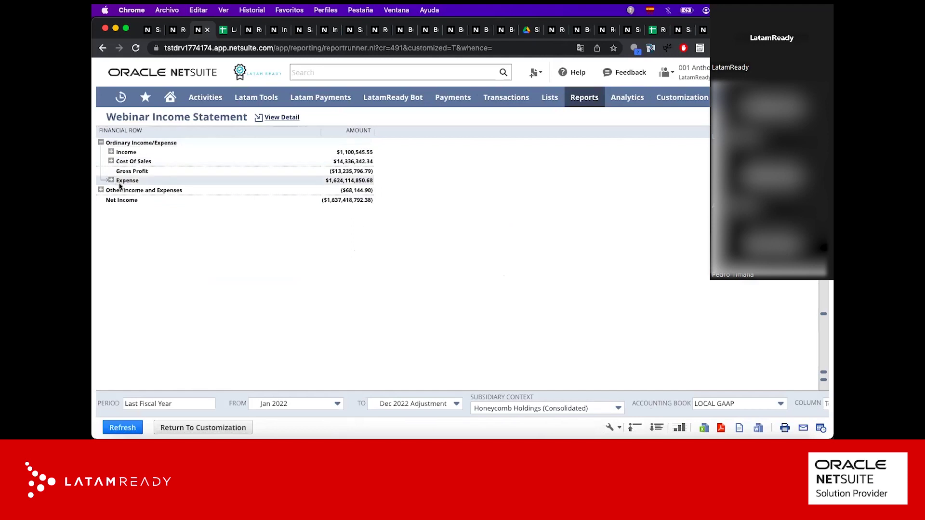
{"action": "left_click", "coordinate": [100, 190]}
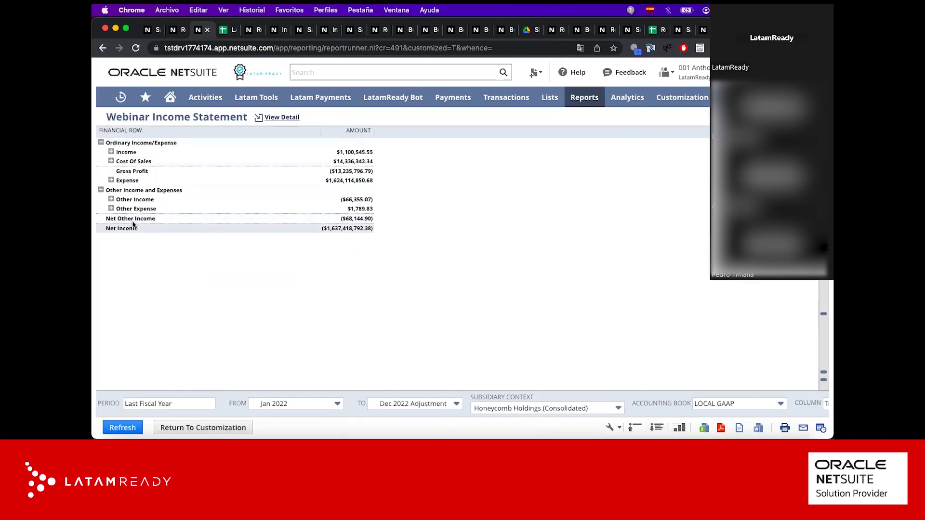
Step: Reopen the report customization and turn the display of the Net Ordinary Income summary row back on
{"action": "left_click", "coordinate": [172, 428]}
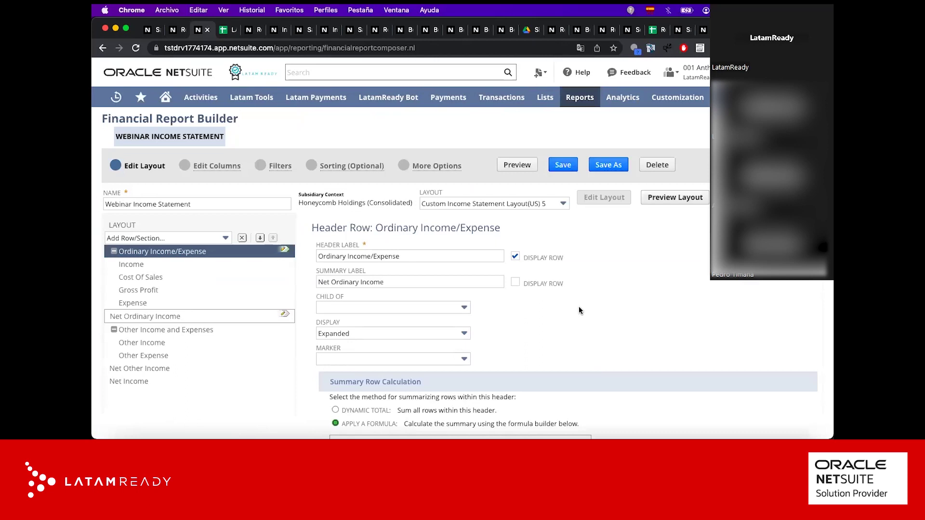
{"action": "left_click", "coordinate": [516, 284]}
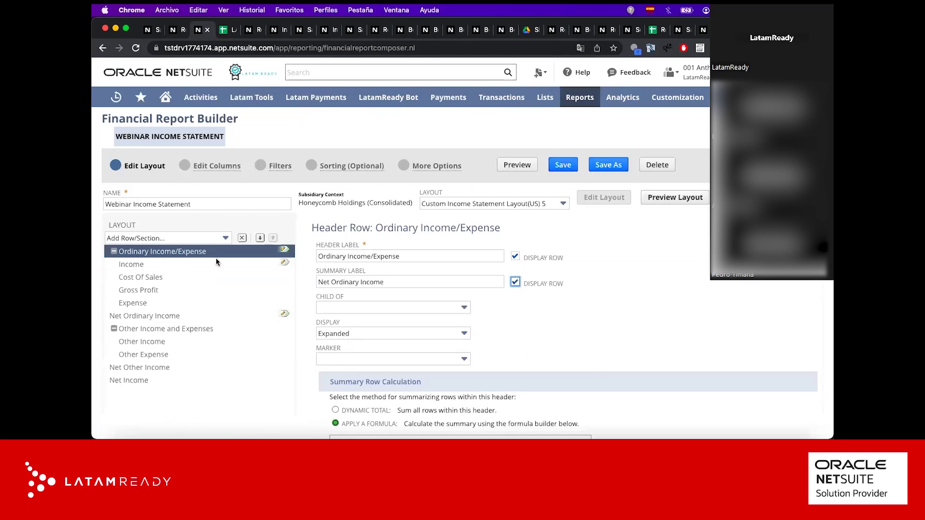
Step: Look at the Income section briefly, and examine the Child Of, Display and Marker choices of the Ordinary Income/Expense header row
{"action": "left_click", "coordinate": [139, 268]}
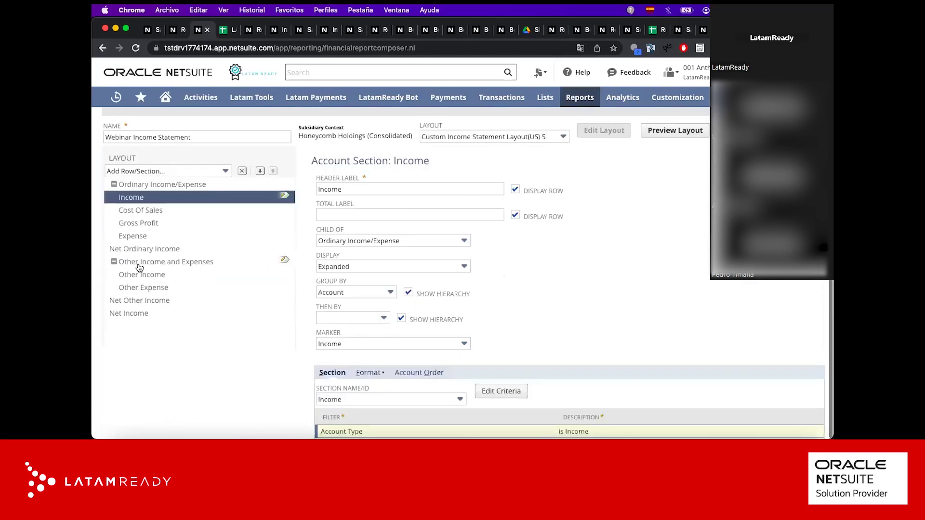
{"action": "left_click", "coordinate": [180, 185]}
{"action": "scroll", "coordinate": [368, 195], "scroll_direction": "up", "scroll_amount": 2}
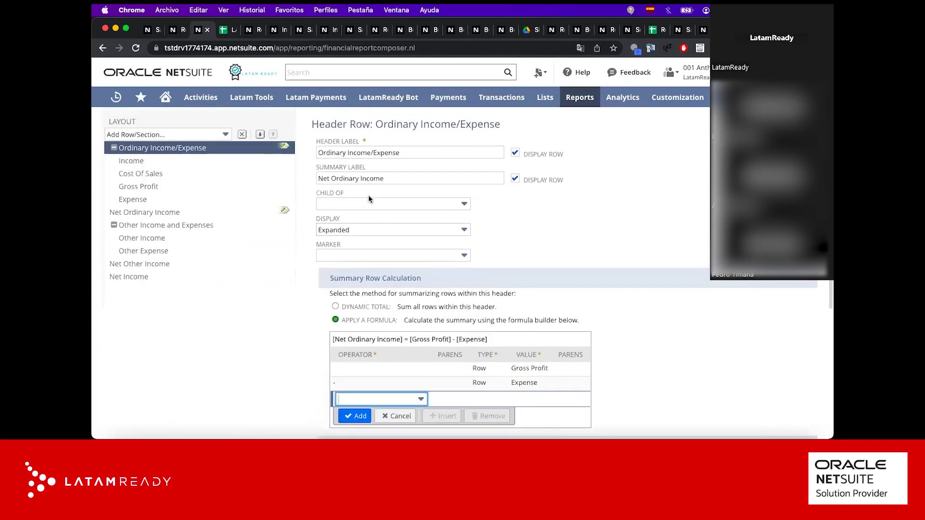
{"action": "left_click", "coordinate": [372, 203]}
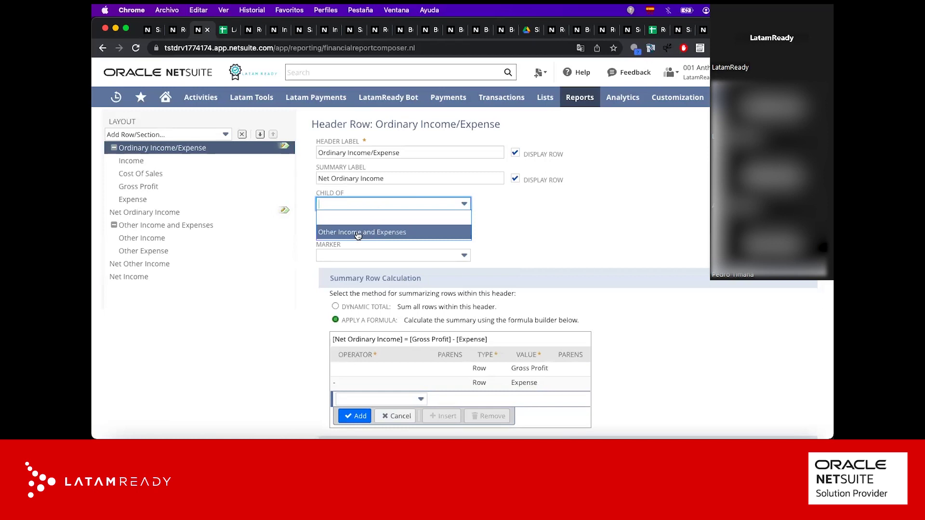
{"action": "left_click", "coordinate": [529, 201]}
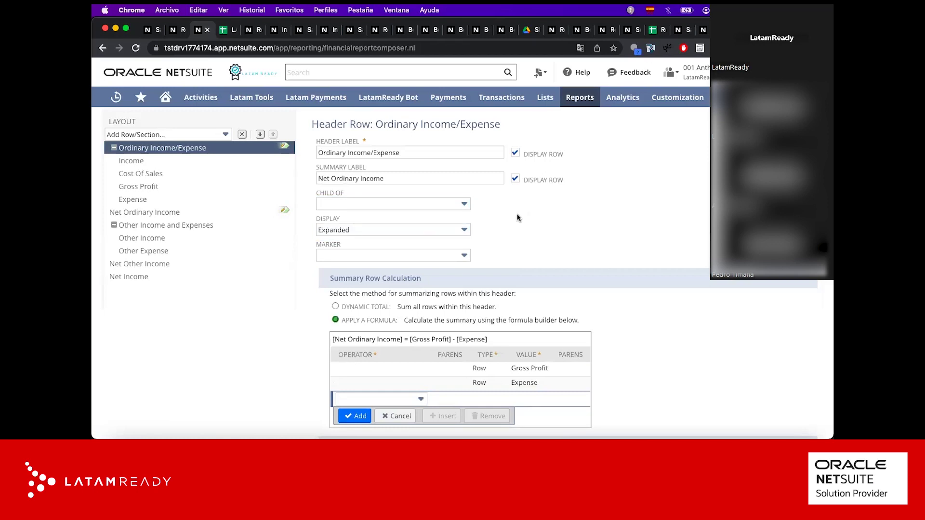
{"action": "scroll", "coordinate": [479, 211], "scroll_direction": "up", "scroll_amount": 1}
{"action": "scroll", "coordinate": [480, 213], "scroll_direction": "up", "scroll_amount": 1}
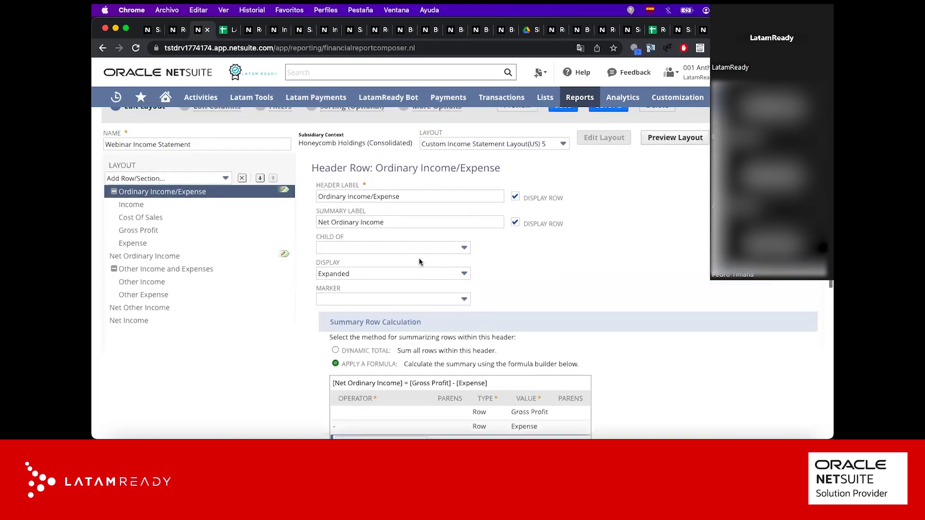
{"action": "left_click", "coordinate": [396, 275]}
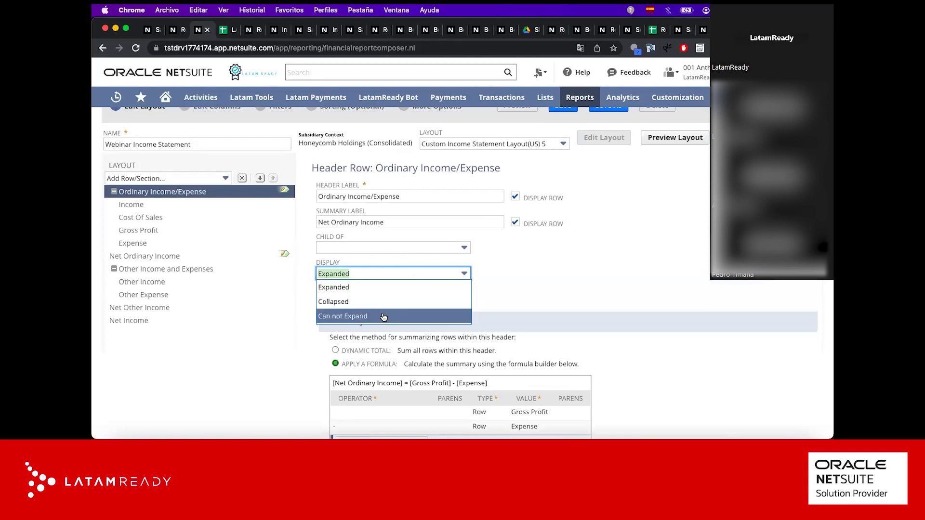
{"action": "left_click", "coordinate": [499, 268]}
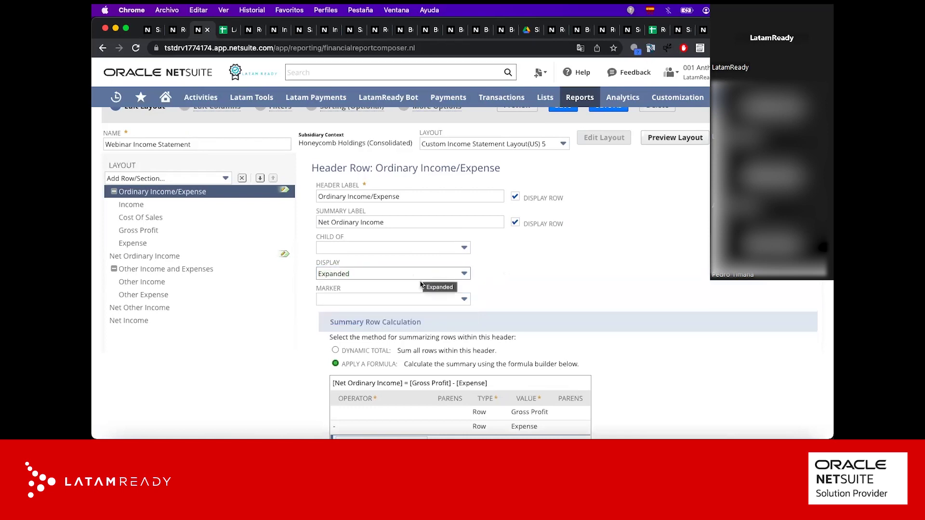
{"action": "left_click", "coordinate": [433, 304]}
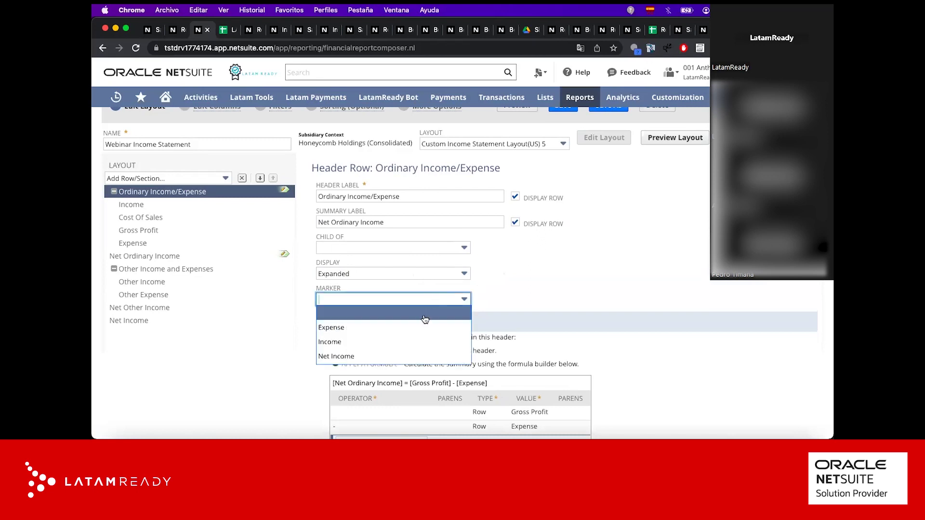
Step: Review the Summary Row Calculation formula and the header and summary row format settings of Ordinary Income/Expense
{"action": "scroll", "coordinate": [538, 277], "scroll_direction": "down", "scroll_amount": 2}
{"action": "scroll", "coordinate": [539, 277], "scroll_direction": "down", "scroll_amount": 2}
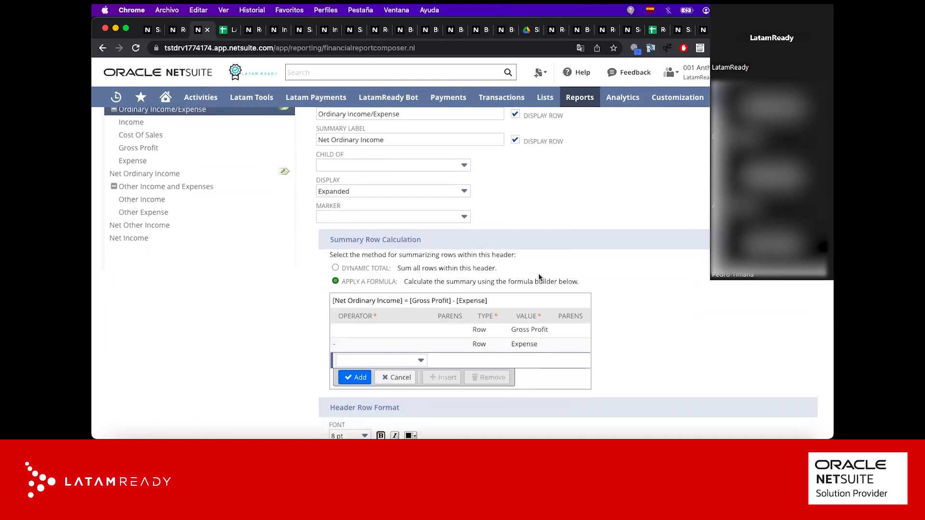
{"action": "double_click", "coordinate": [355, 237]}
{"action": "triple_click", "coordinate": [354, 237]}
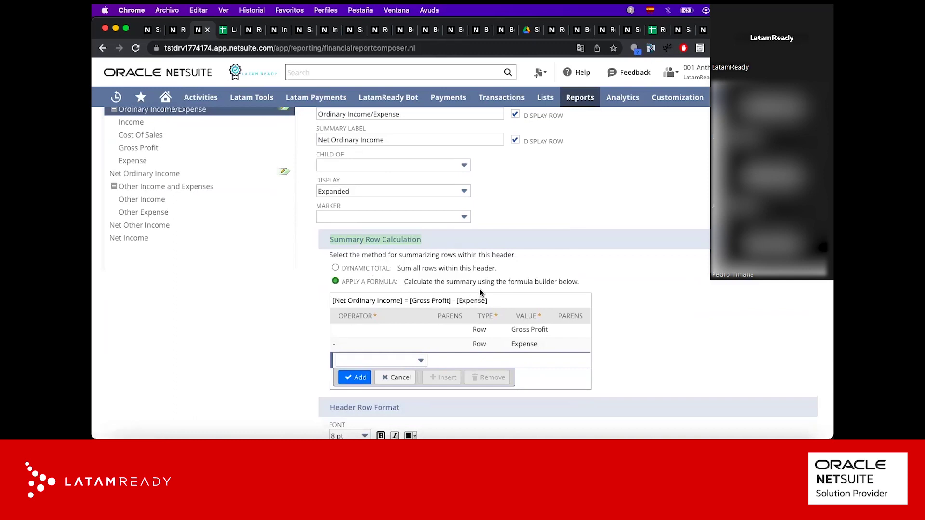
{"action": "scroll", "coordinate": [427, 251], "scroll_direction": "down", "scroll_amount": 1}
{"action": "scroll", "coordinate": [428, 251], "scroll_direction": "down", "scroll_amount": 5}
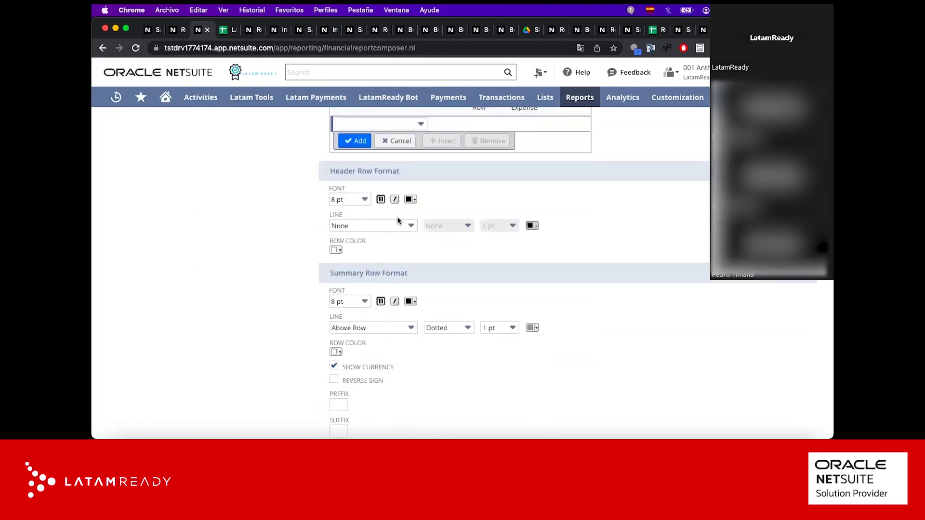
{"action": "scroll", "coordinate": [361, 255], "scroll_direction": "up", "scroll_amount": 6}
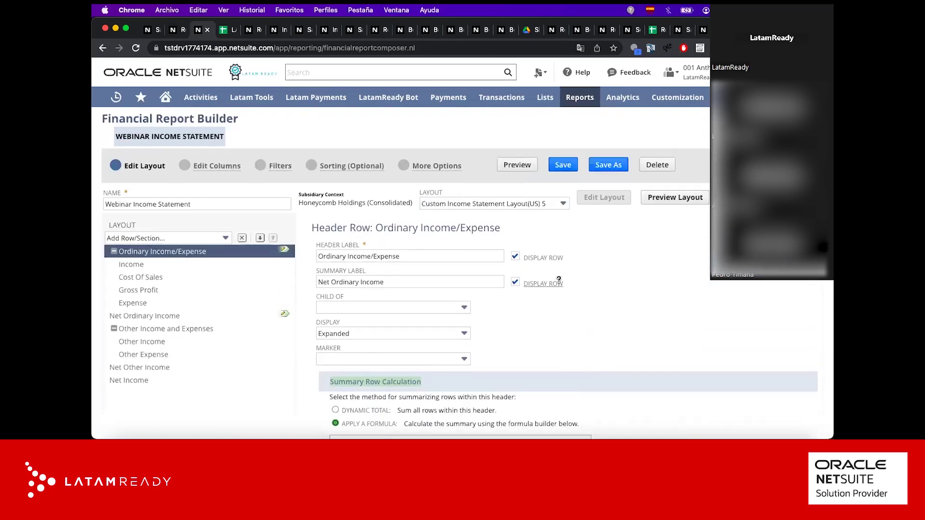
Step: Open the Income account section and review its Child Of, Group By and Display options, keeping Ordinary Income/Expense, Account and Expanded
{"action": "left_click", "coordinate": [135, 269]}
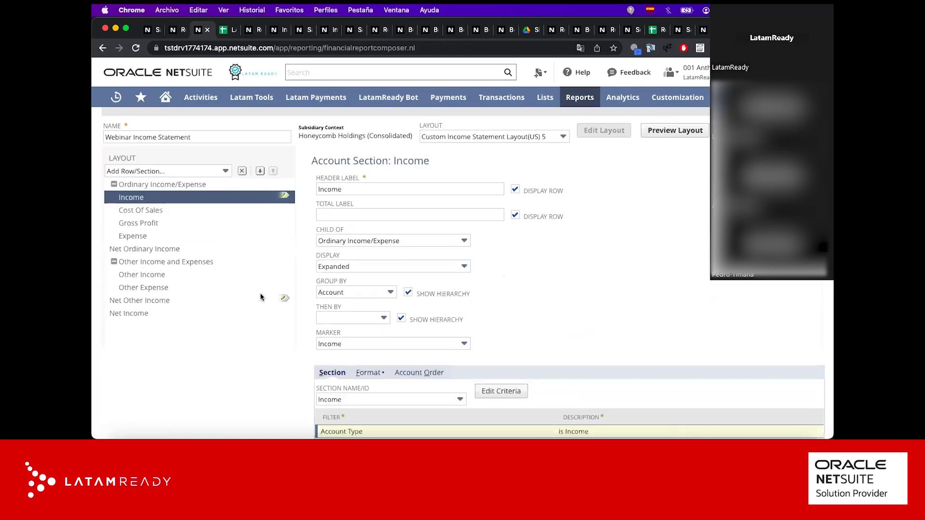
{"action": "left_click", "coordinate": [391, 241]}
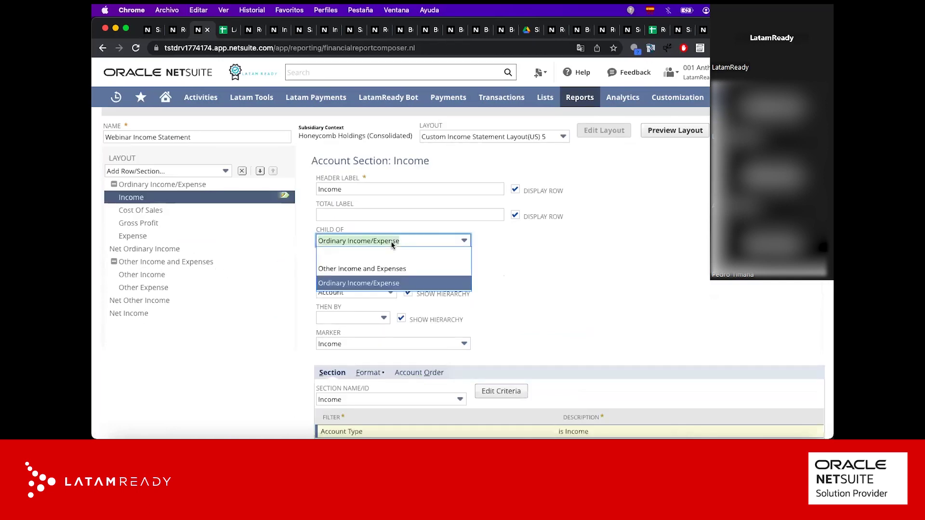
{"action": "left_click", "coordinate": [390, 283]}
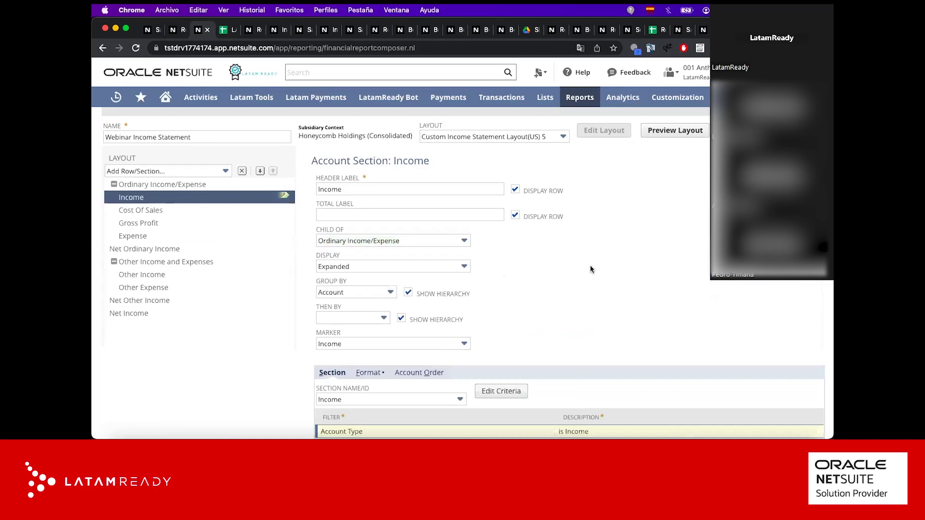
{"action": "left_click", "coordinate": [364, 295]}
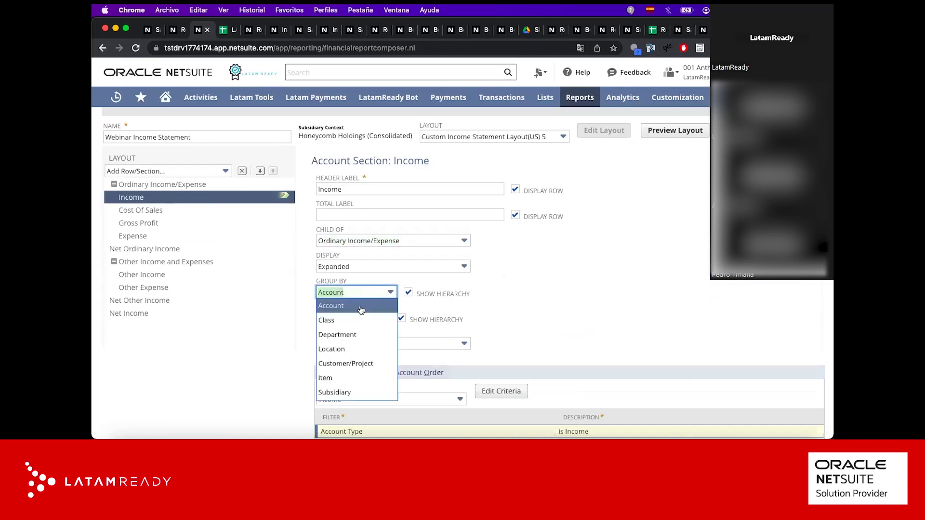
{"action": "left_click", "coordinate": [360, 304]}
{"action": "left_click", "coordinate": [389, 266]}
{"action": "left_click", "coordinate": [391, 277]}
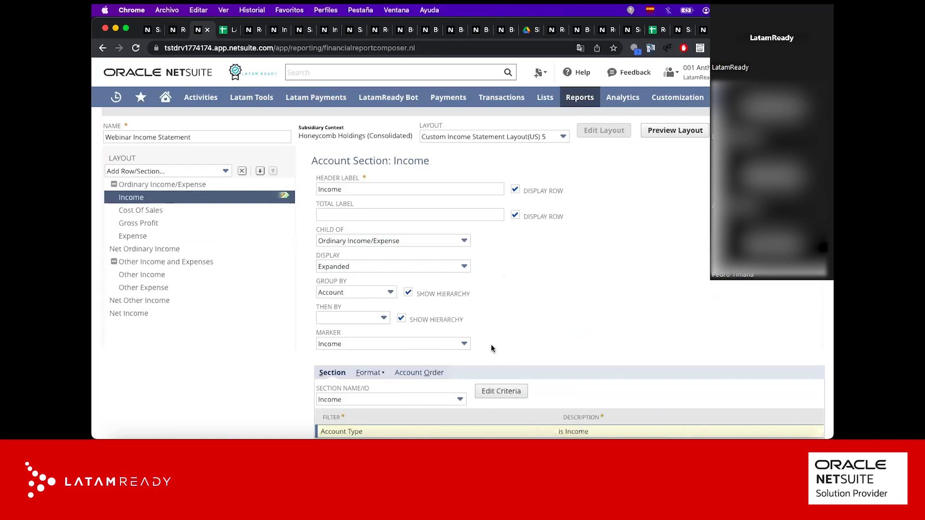
Step: View the Cost Of Sales section settings, and examine the Gross Profit row's parent, format and formula
{"action": "left_click", "coordinate": [144, 212]}
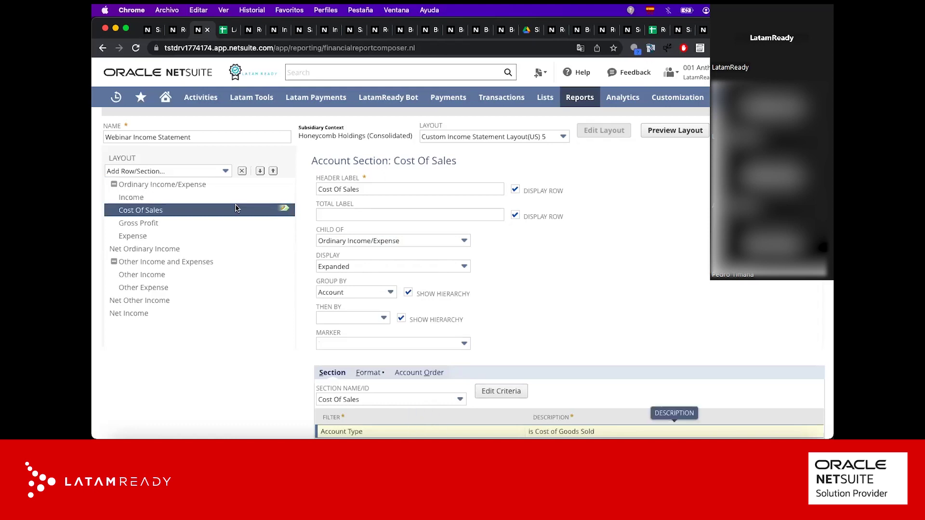
{"action": "left_click", "coordinate": [151, 222]}
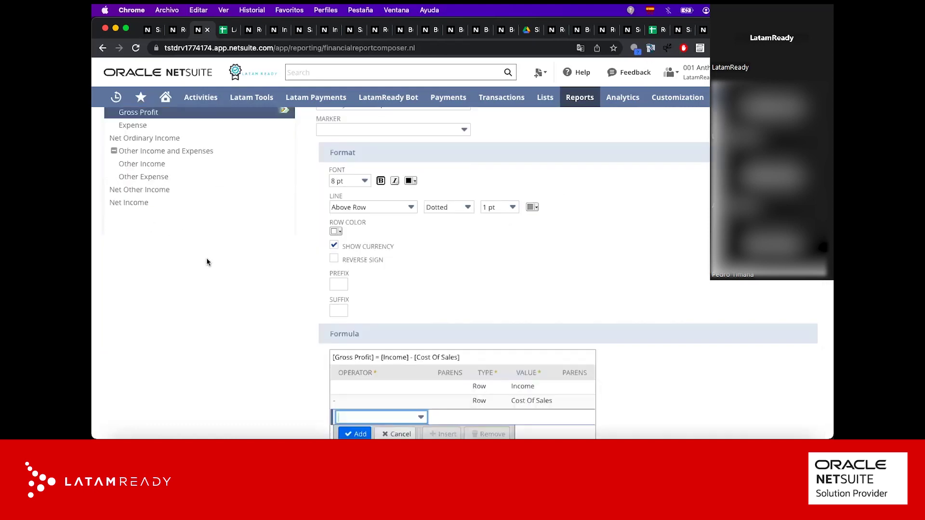
{"action": "scroll", "coordinate": [207, 261], "scroll_direction": "up", "scroll_amount": 3}
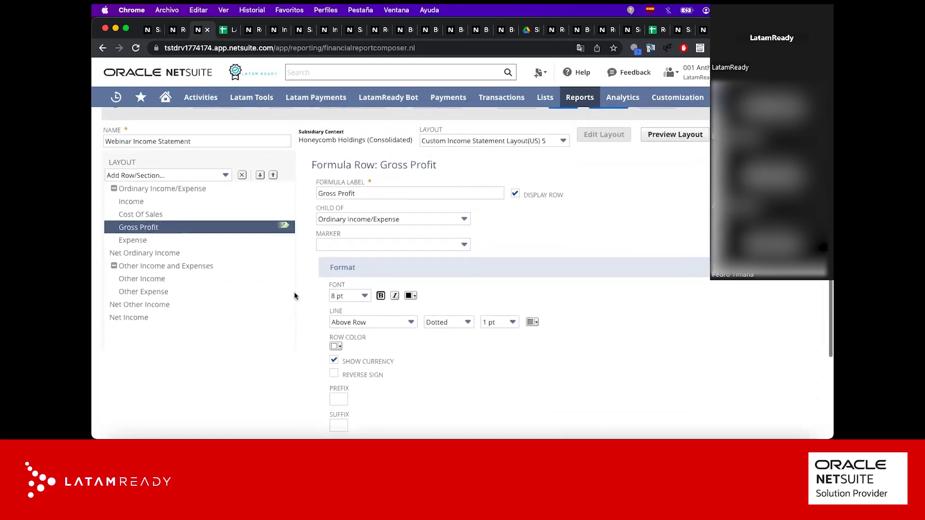
{"action": "scroll", "coordinate": [295, 296], "scroll_direction": "up", "scroll_amount": 1}
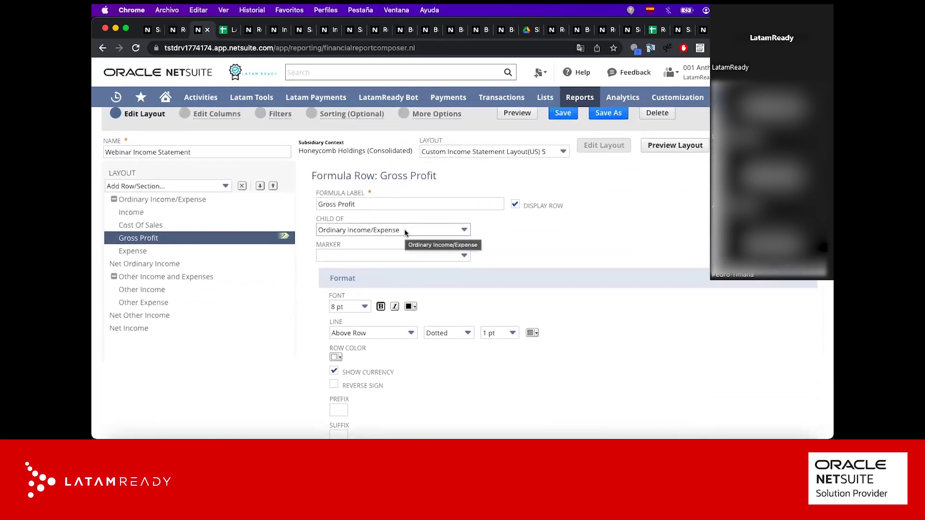
{"action": "scroll", "coordinate": [424, 279], "scroll_direction": "down", "scroll_amount": 3}
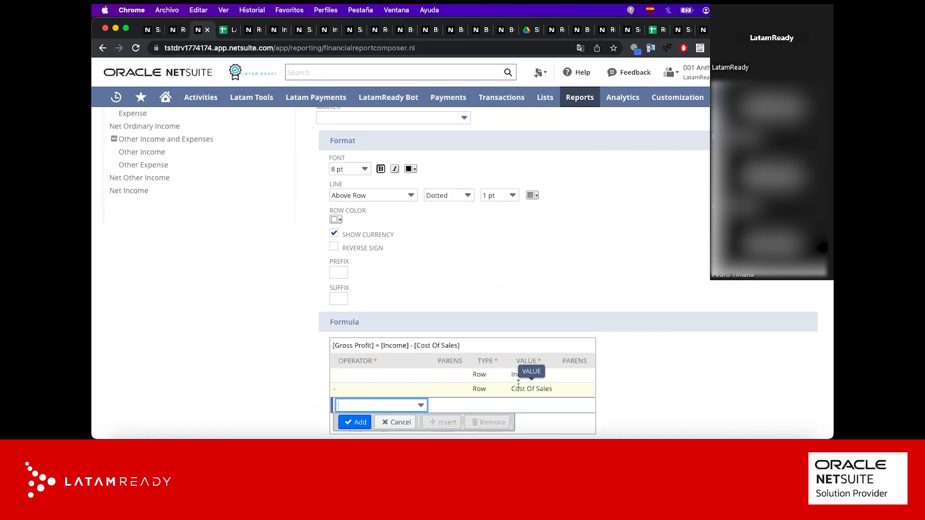
Step: View the Expense section settings, and examine the Net Ordinary Income row's summary settings and formula
{"action": "scroll", "coordinate": [190, 340], "scroll_direction": "up", "scroll_amount": 5}
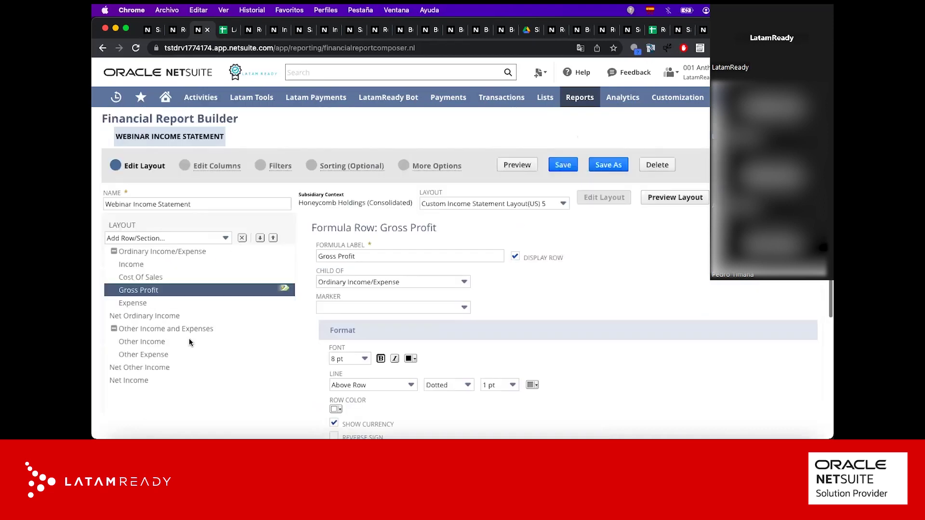
{"action": "left_click", "coordinate": [131, 304]}
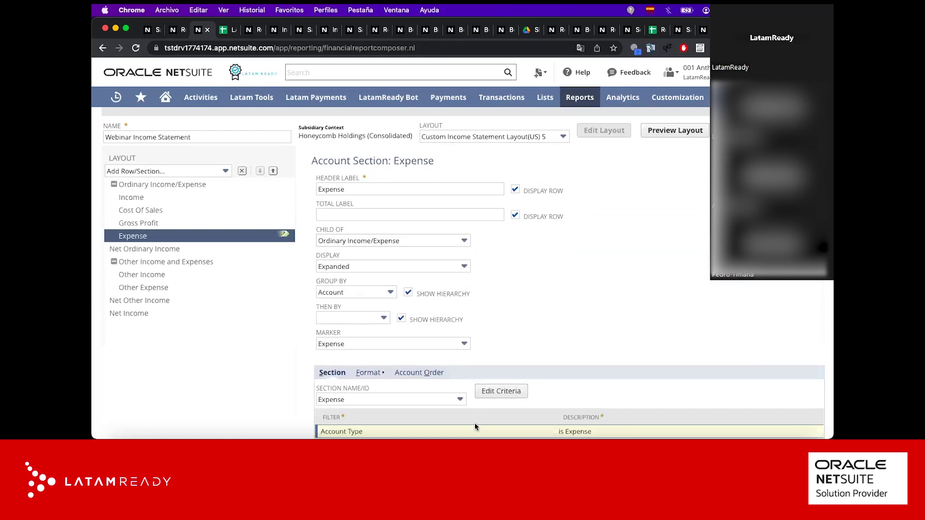
{"action": "left_click", "coordinate": [166, 247]}
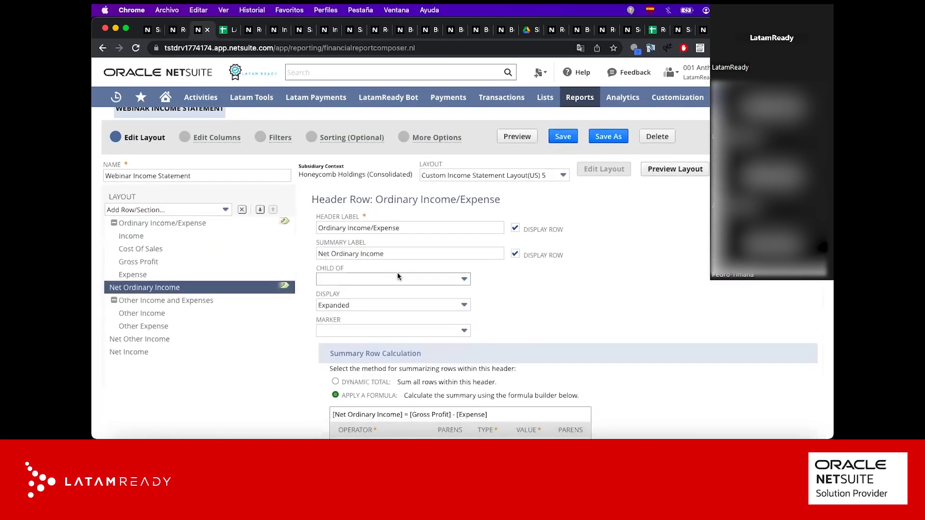
{"action": "scroll", "coordinate": [397, 276], "scroll_direction": "down", "scroll_amount": 5}
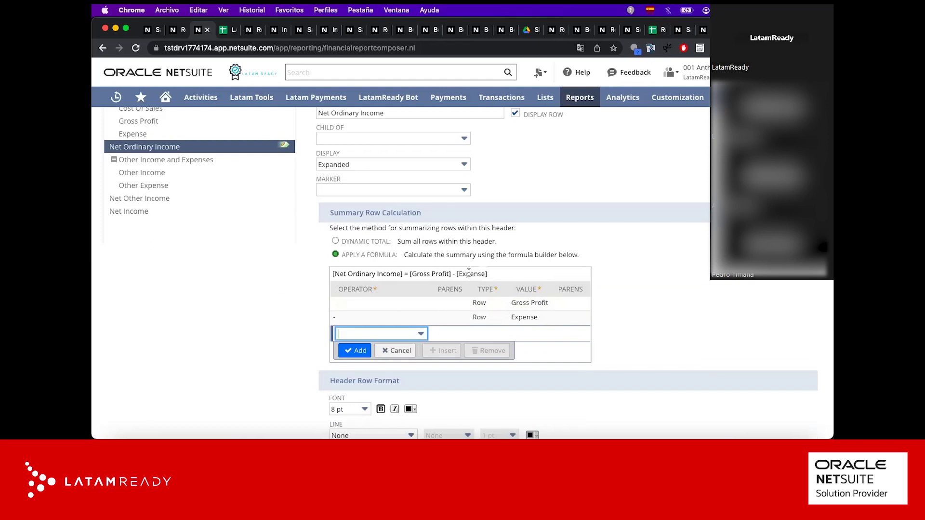
{"action": "scroll", "coordinate": [191, 309], "scroll_direction": "up", "scroll_amount": 2}
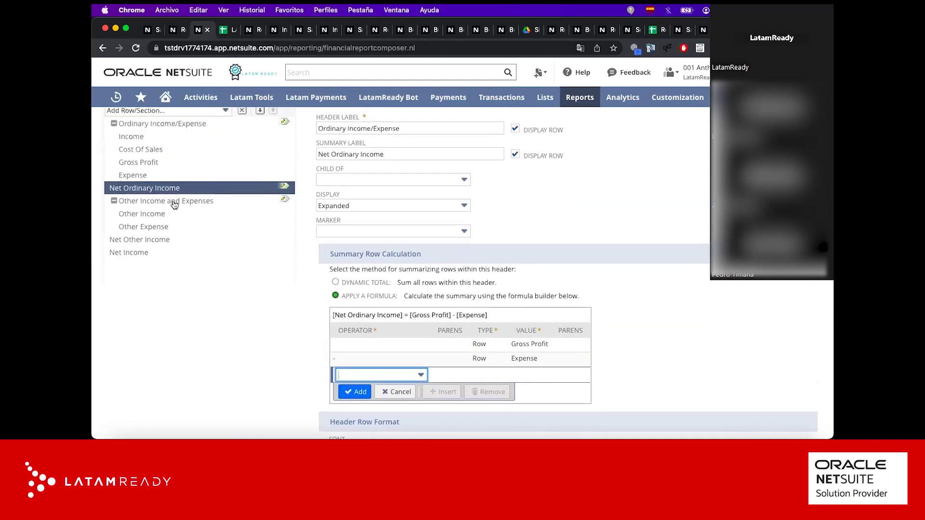
{"action": "scroll", "coordinate": [173, 207], "scroll_direction": "up", "scroll_amount": 1}
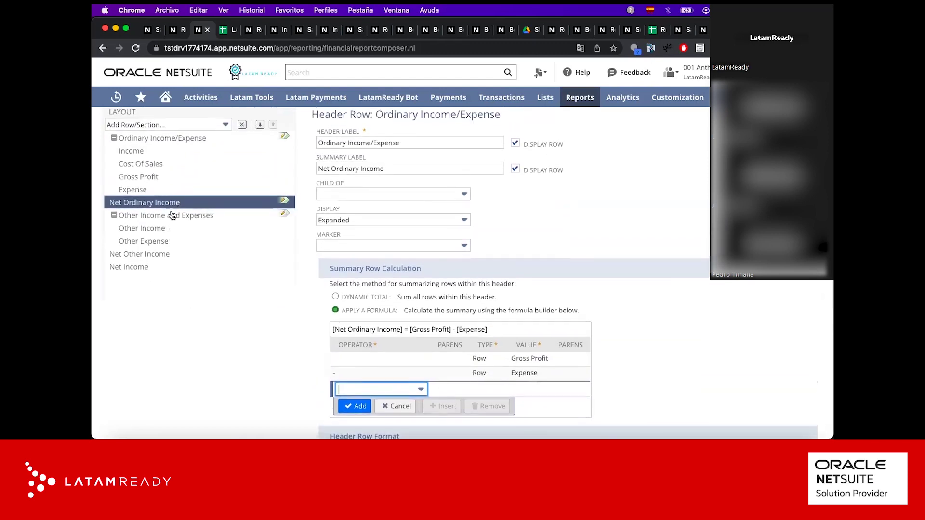
Step: Review the Other Income and Expenses header row and the summary formula of its Net Other Income row
{"action": "left_click", "coordinate": [173, 215]}
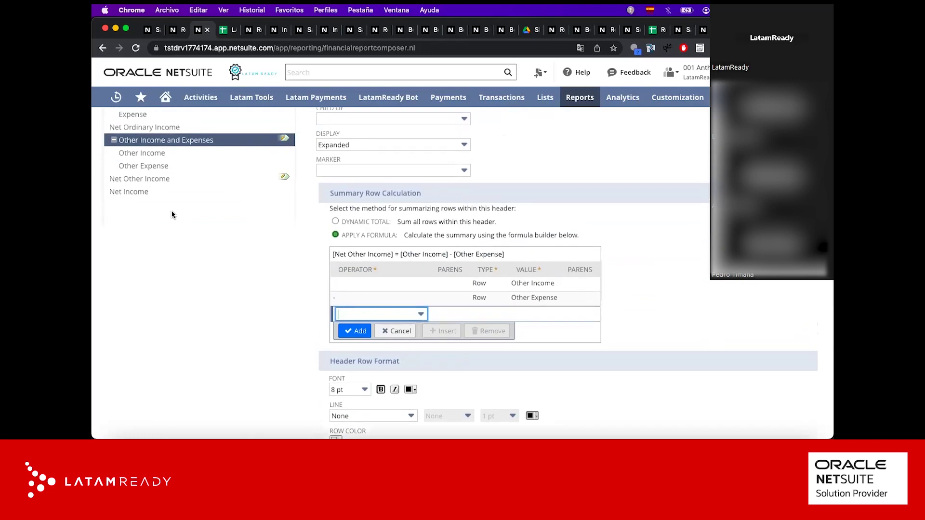
{"action": "scroll", "coordinate": [172, 215], "scroll_direction": "up", "scroll_amount": 4}
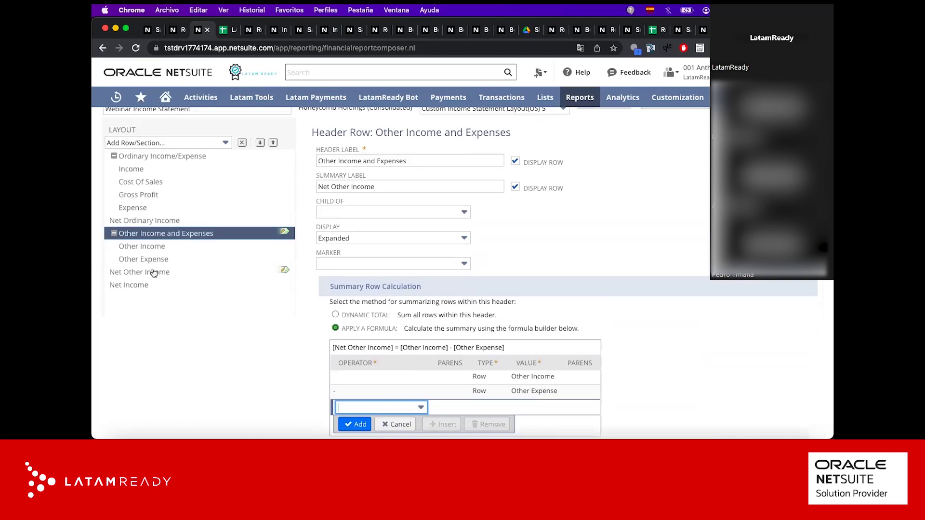
{"action": "left_click", "coordinate": [153, 273]}
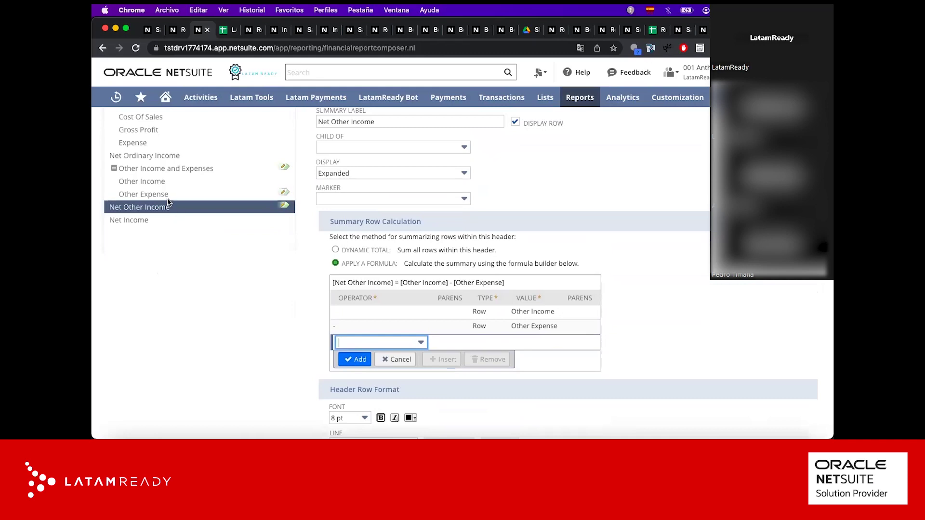
{"action": "scroll", "coordinate": [238, 231], "scroll_direction": "up", "scroll_amount": 1}
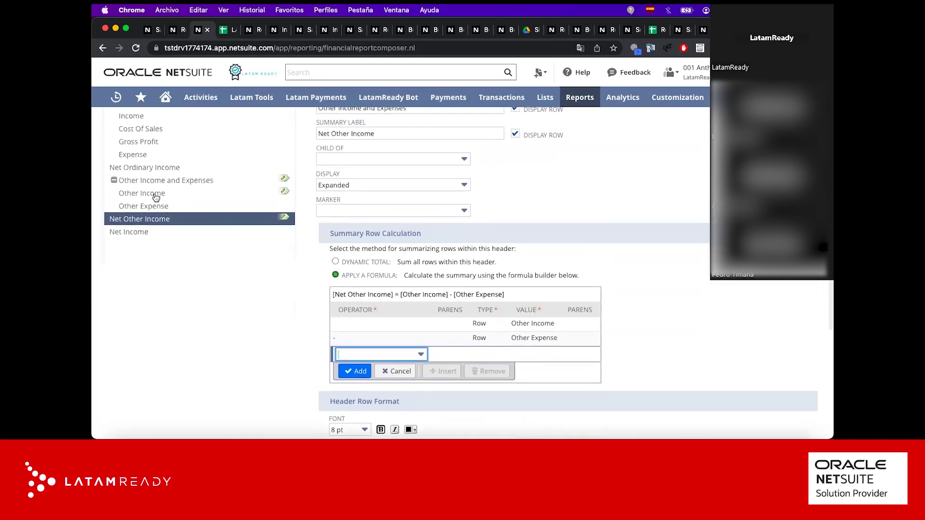
Step: Examine the Net Income row's marker, format settings and formula
{"action": "left_click", "coordinate": [145, 232]}
{"action": "scroll", "coordinate": [151, 253], "scroll_direction": "up", "scroll_amount": 2}
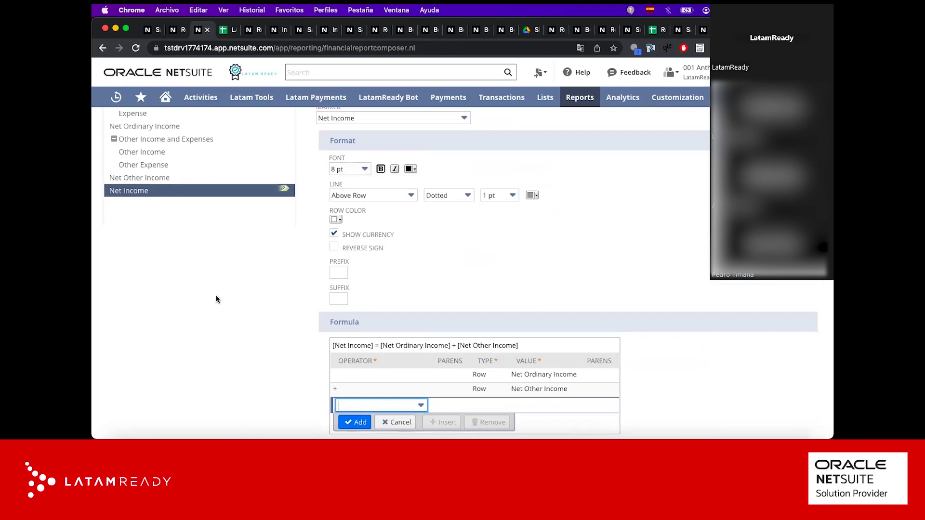
{"action": "scroll", "coordinate": [216, 300], "scroll_direction": "up", "scroll_amount": 3}
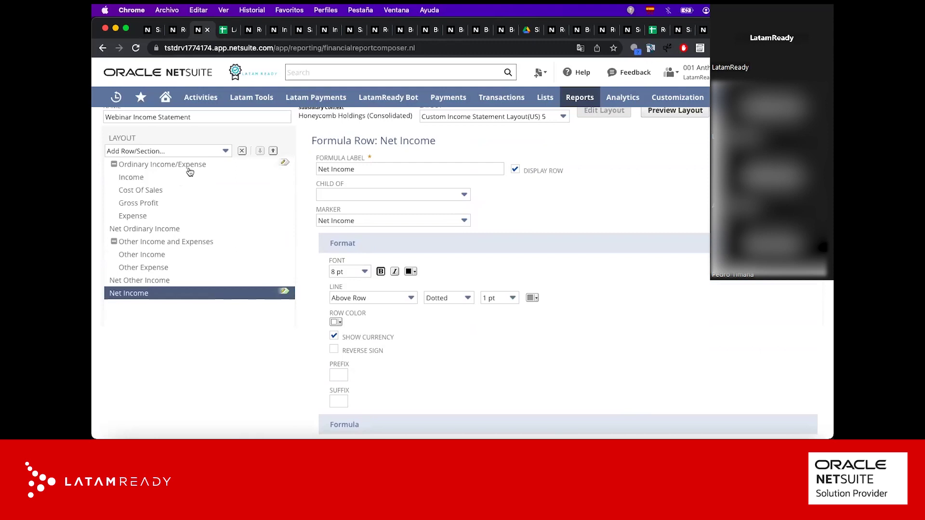
{"action": "scroll", "coordinate": [189, 169], "scroll_direction": "up", "scroll_amount": 3}
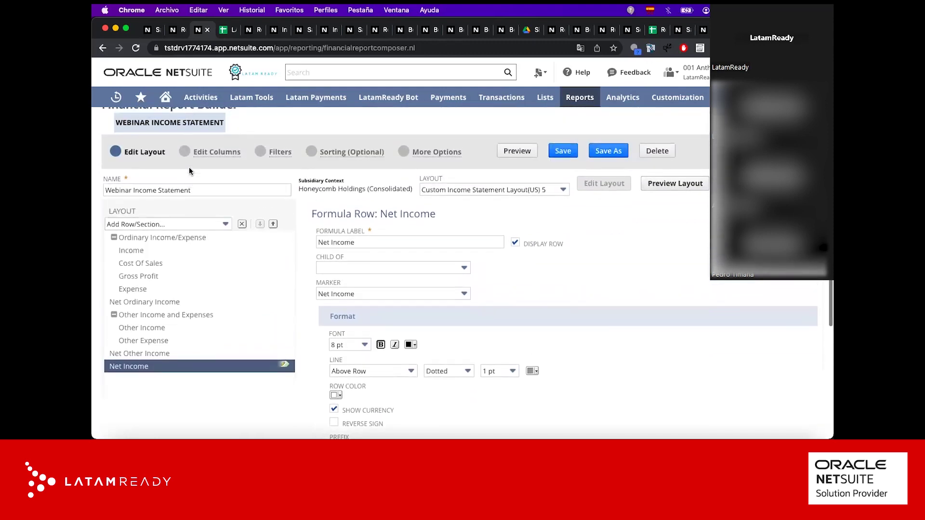
Step: Insert a new financial section at the Income row under Ordinary Income/Expense, using the create new section option
{"action": "left_click", "coordinate": [137, 252]}
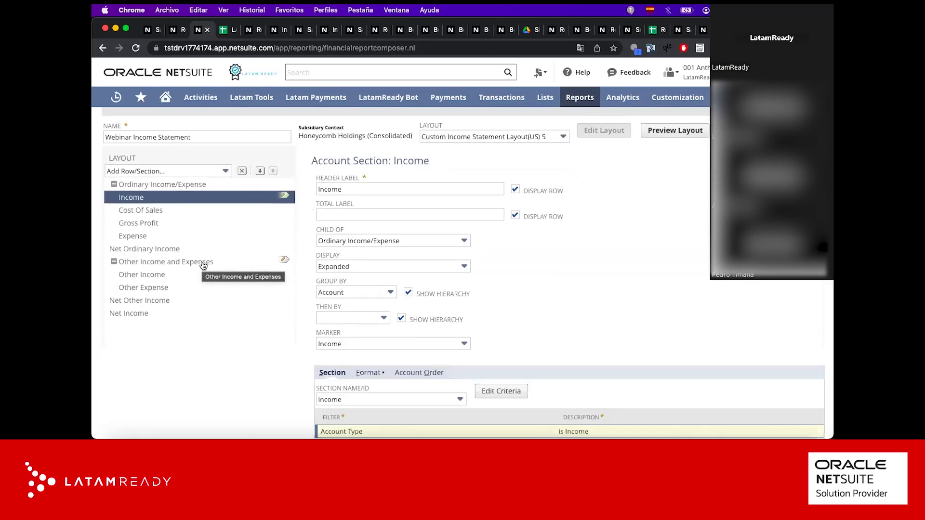
{"action": "scroll", "coordinate": [203, 264], "scroll_direction": "up", "scroll_amount": 2}
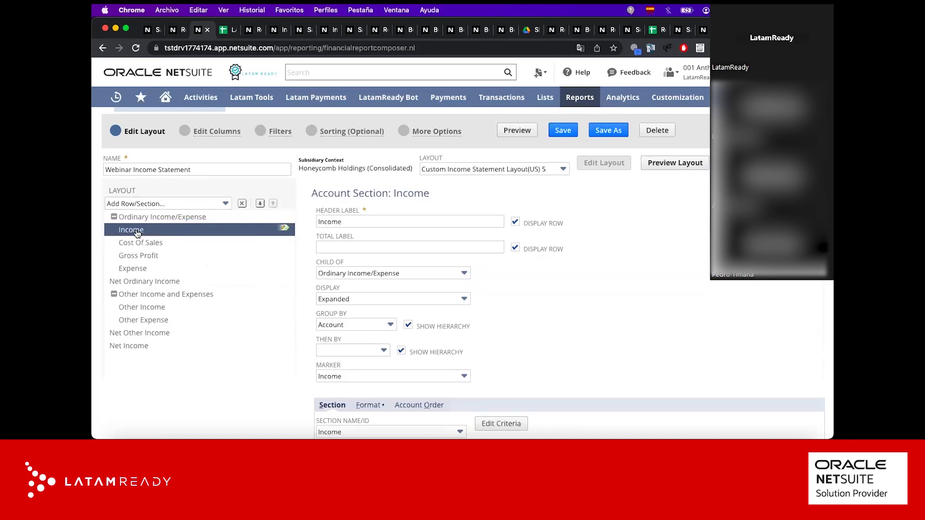
{"action": "left_click", "coordinate": [174, 203]}
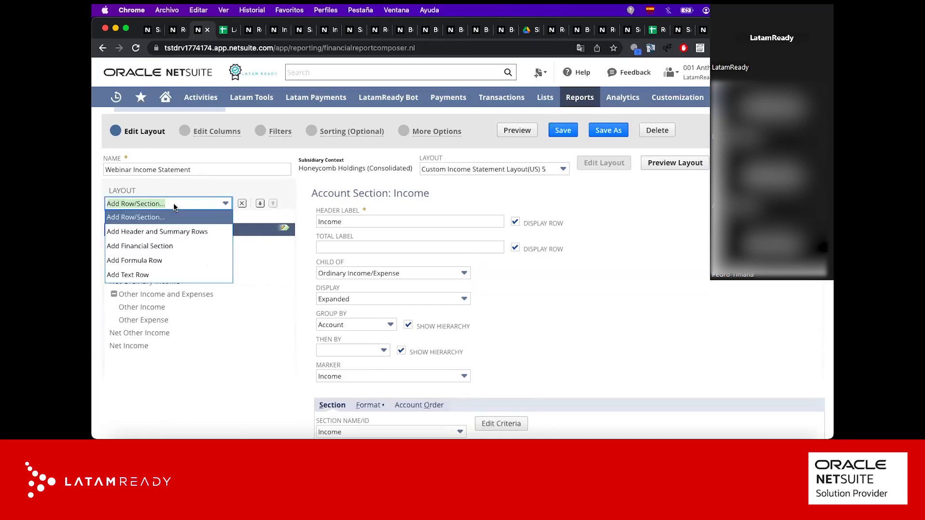
{"action": "left_click", "coordinate": [159, 246]}
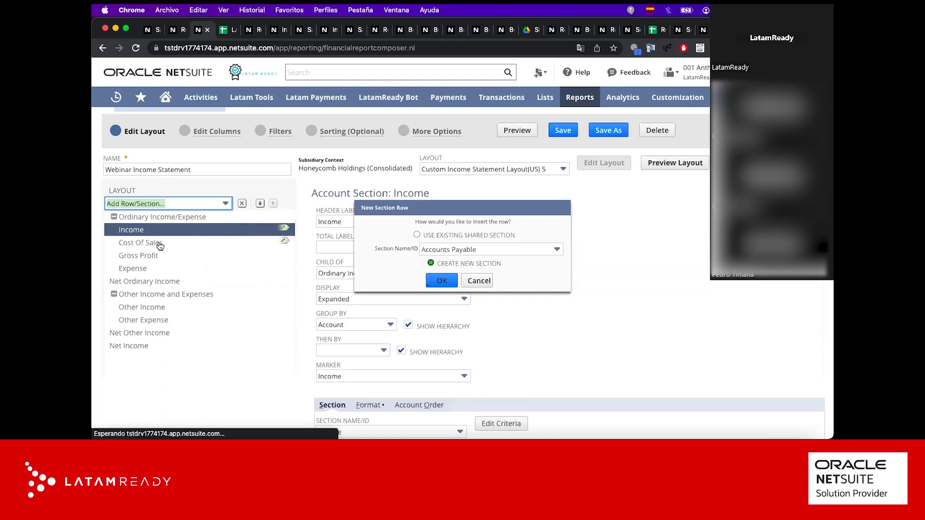
{"action": "left_click", "coordinate": [442, 282]}
{"action": "scroll", "coordinate": [256, 258], "scroll_direction": "up", "scroll_amount": 2}
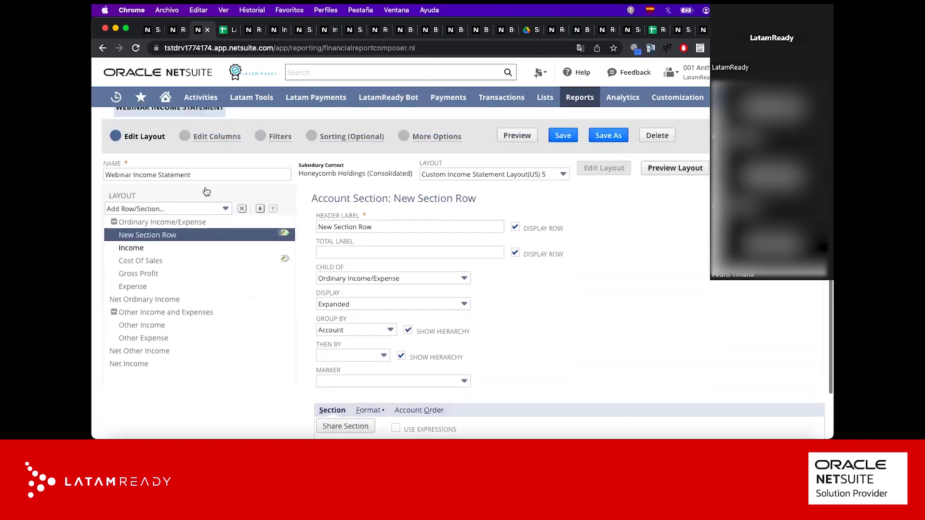
Step: Set the new section's header label to Ingresos 2 and save the report
{"action": "triple_click", "coordinate": [370, 226]}
{"action": "type", "text": "Ingresos 2"}
{"action": "left_click", "coordinate": [602, 313]}
{"action": "left_click", "coordinate": [562, 137]}
{"action": "key", "text": "Return"}
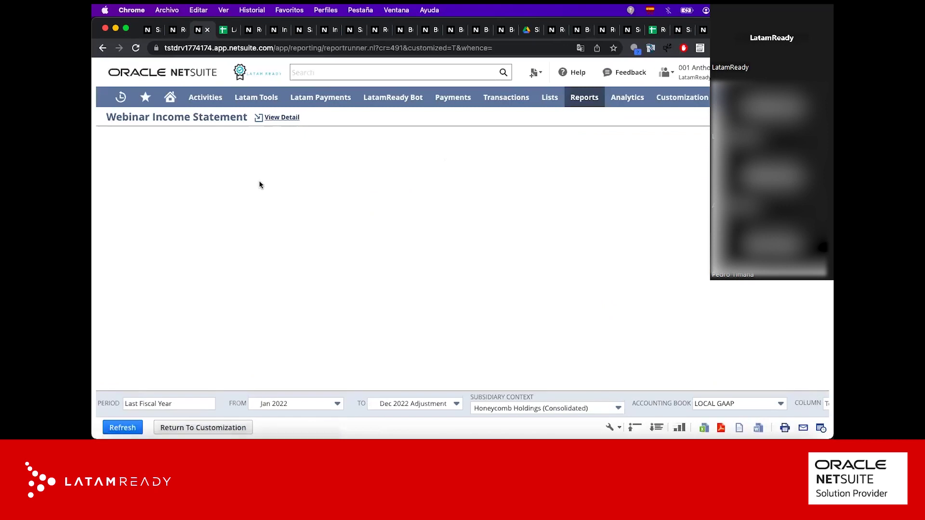
Step: Collapse the report rows, expand only Ordinary Income/Expense to check its sections, and return to the customization
{"action": "left_click", "coordinate": [633, 429]}
{"action": "left_click", "coordinate": [101, 142]}
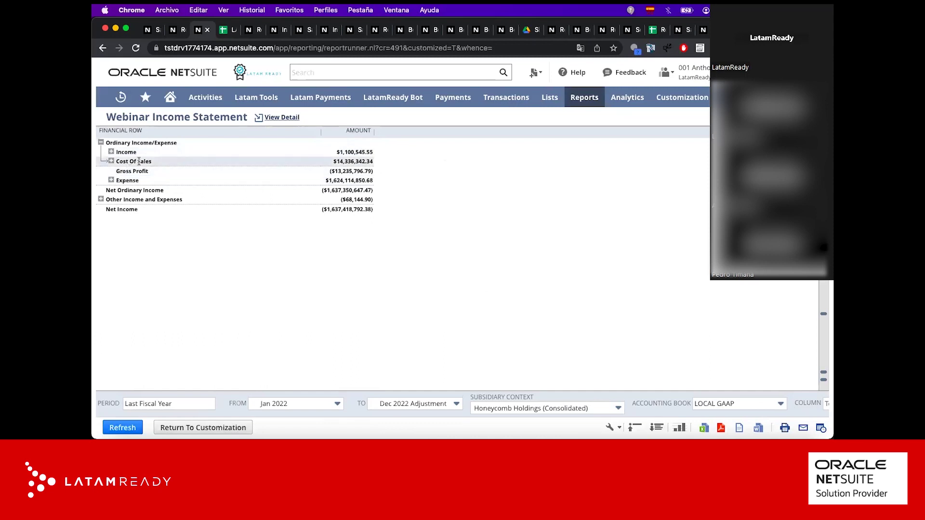
{"action": "left_click", "coordinate": [195, 428]}
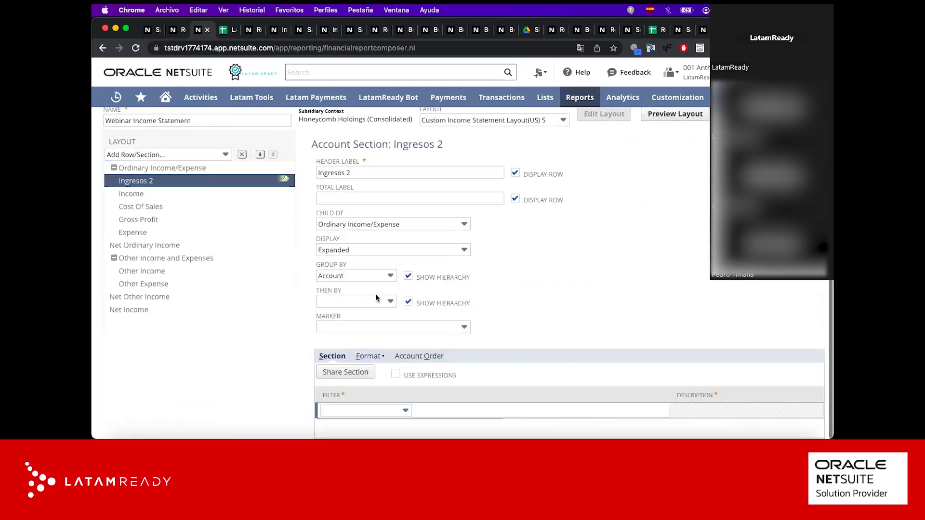
{"action": "left_click", "coordinate": [373, 414]}
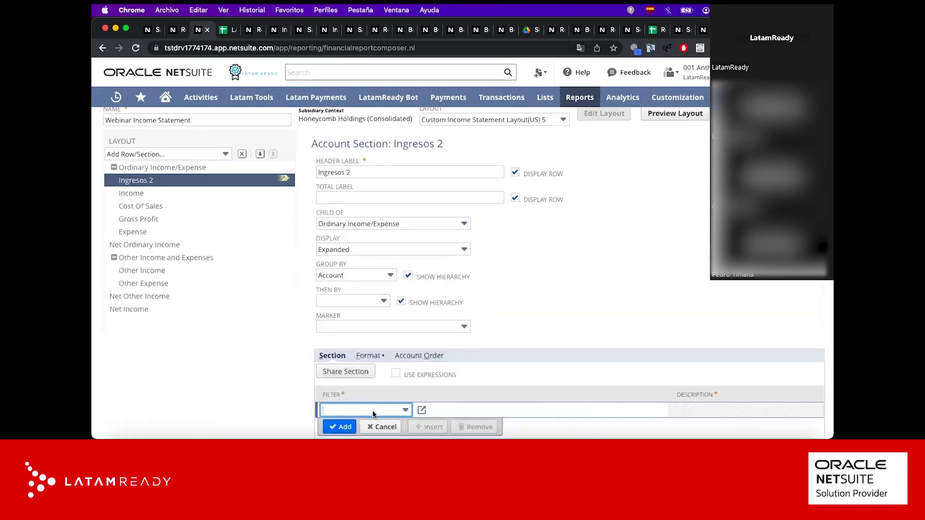
{"action": "left_click", "coordinate": [364, 329]}
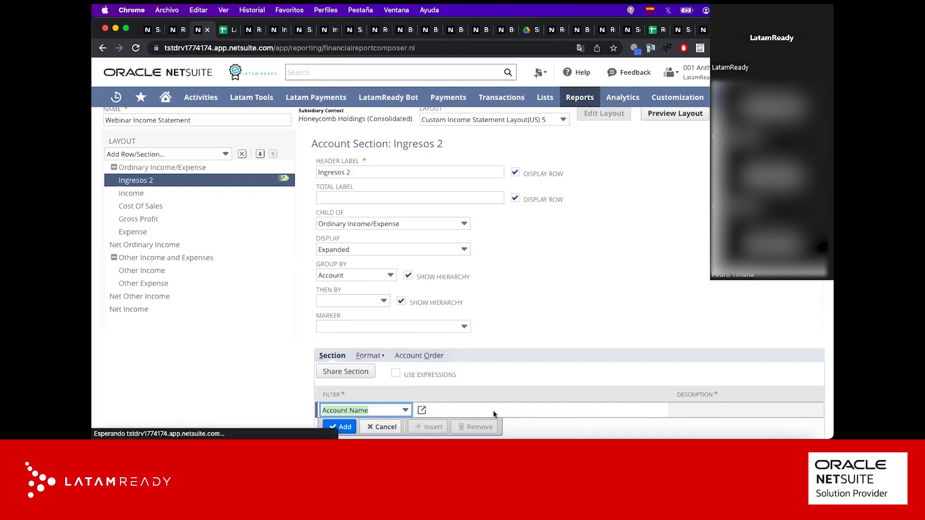
{"action": "left_click", "coordinate": [422, 410]}
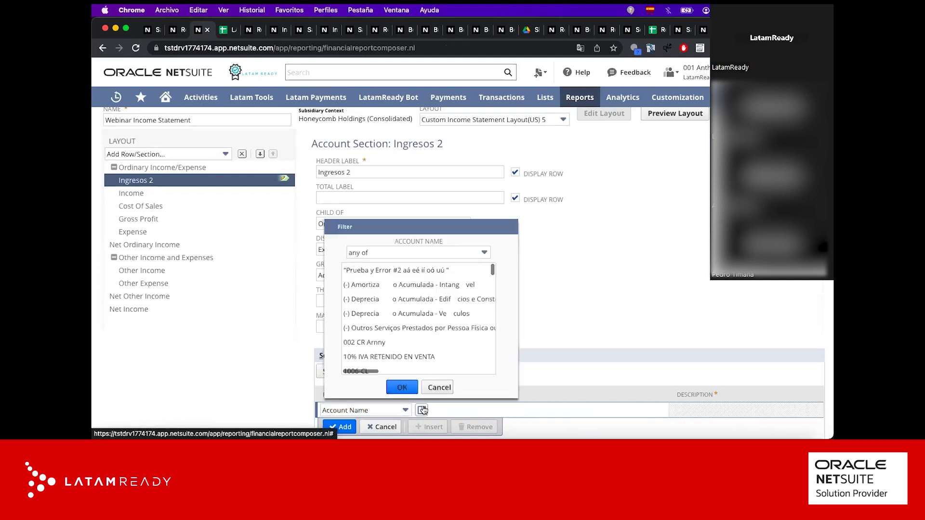
{"action": "scroll", "coordinate": [419, 306], "scroll_direction": "down", "scroll_amount": 5}
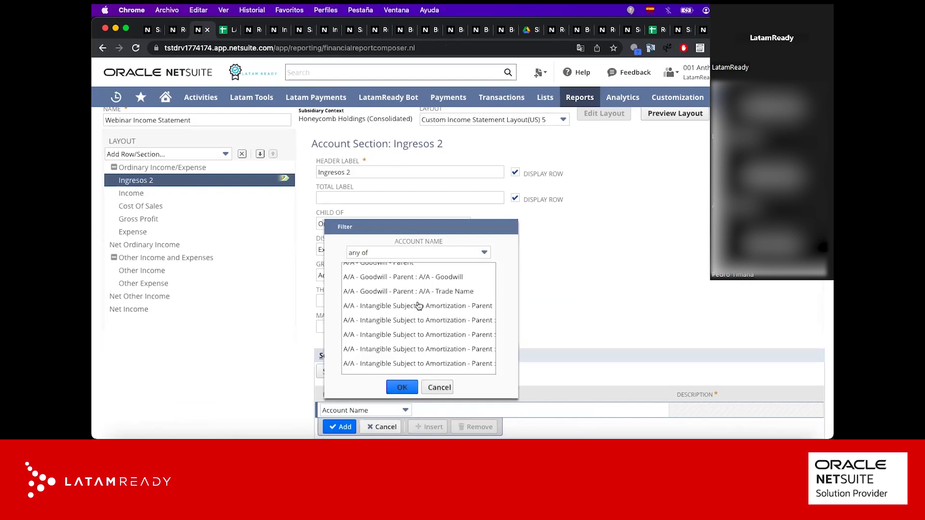
{"action": "key", "text": "super+f"}
{"action": "type", "text": "a"}
{"action": "left_click", "coordinate": [436, 387]}
{"action": "left_click", "coordinate": [385, 427]}
Step: Save the report, look through the accounts listed under Income in its output, and return to the customization
{"action": "scroll", "coordinate": [268, 198], "scroll_direction": "up", "scroll_amount": 3}
{"action": "left_click", "coordinate": [563, 167]}
{"action": "key", "text": "Return"}
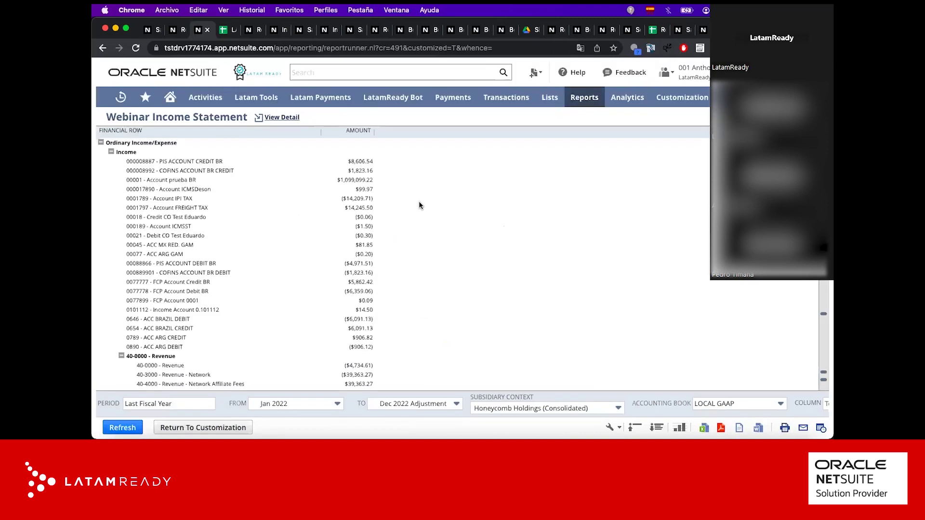
{"action": "scroll", "coordinate": [273, 265], "scroll_direction": "down", "scroll_amount": 5}
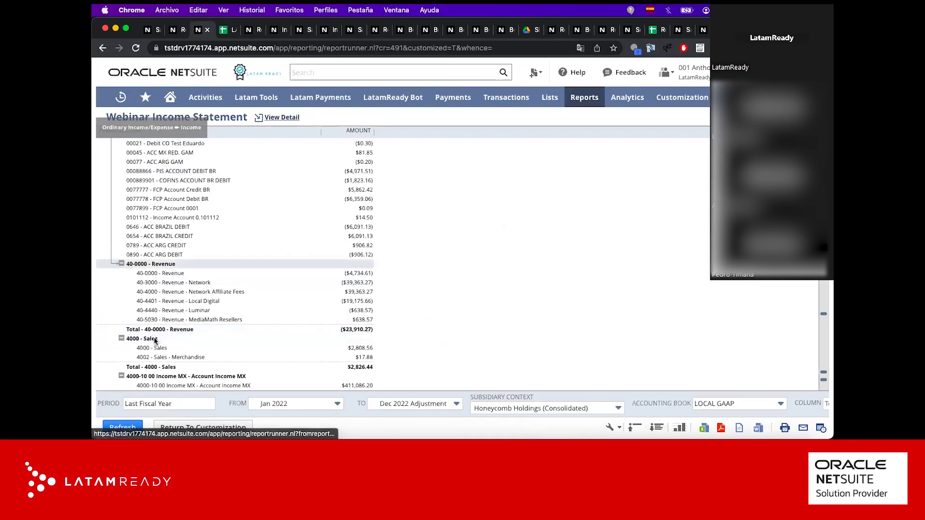
{"action": "scroll", "coordinate": [154, 340], "scroll_direction": "up", "scroll_amount": 3}
{"action": "left_click", "coordinate": [202, 429]}
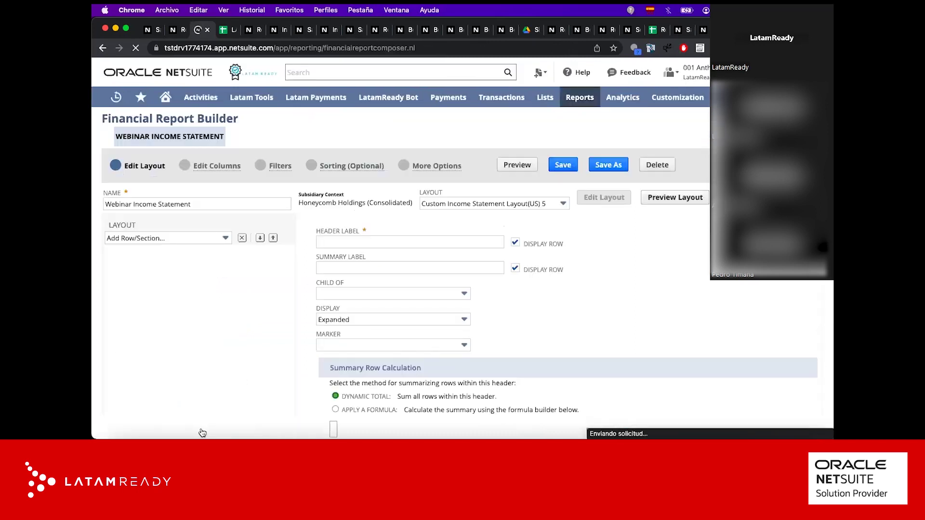
Step: Start an Account Name filter for the Ingresos 2 section and open its account selection
{"action": "scroll", "coordinate": [164, 337], "scroll_direction": "up", "scroll_amount": 5}
{"action": "left_click", "coordinate": [137, 264]}
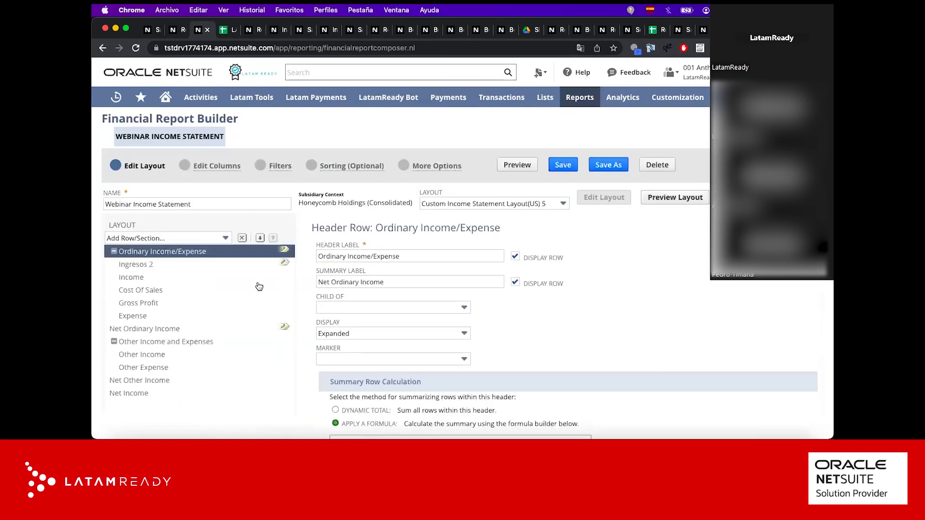
{"action": "left_click", "coordinate": [405, 409]}
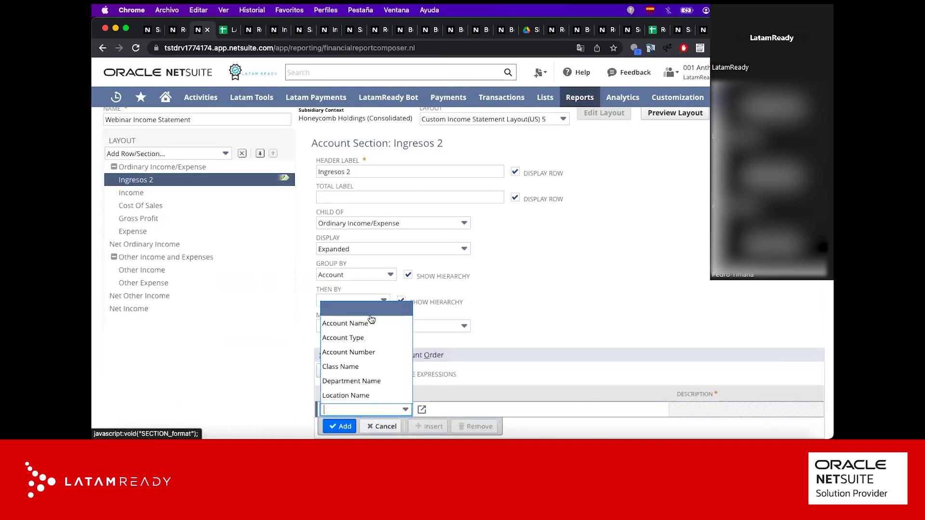
{"action": "left_click", "coordinate": [368, 322]}
{"action": "left_click", "coordinate": [453, 406]}
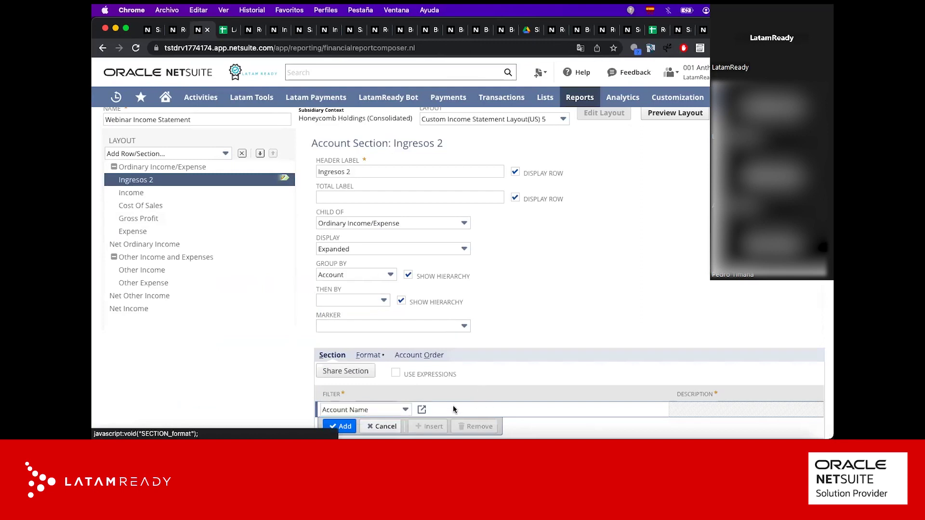
{"action": "left_click", "coordinate": [422, 411]}
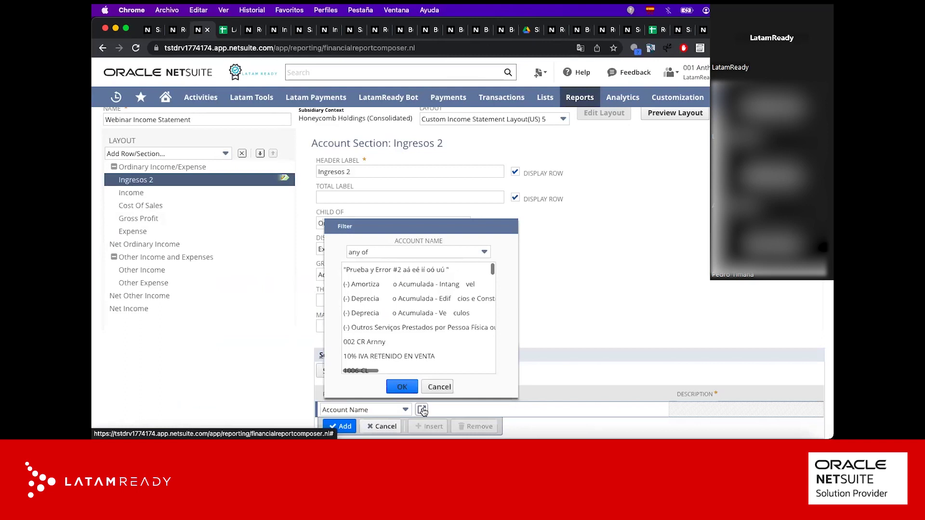
Step: Filter for any of Sales and its Clearance, Merchandise, Service and Warranty subaccounts, searching the list for "sales", and save the report
{"action": "key", "text": "super+f"}
{"action": "type", "text": "sales"}
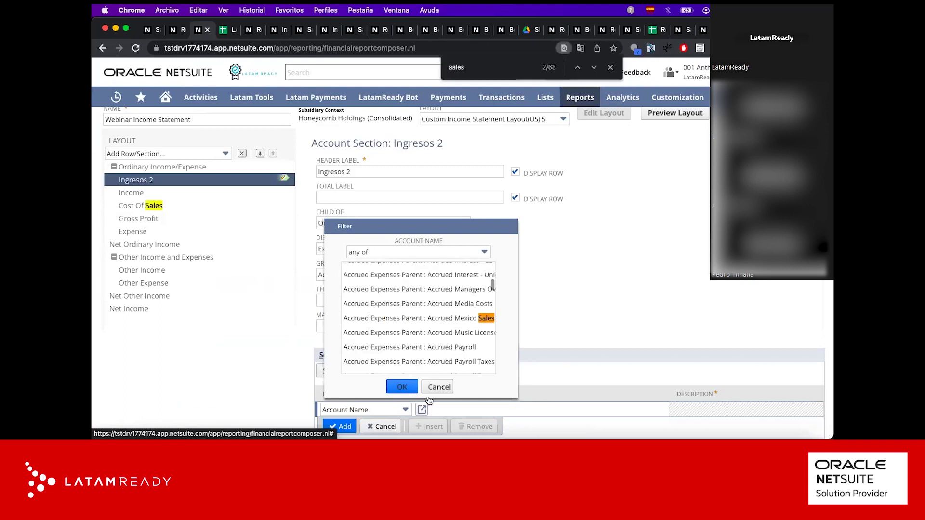
{"action": "scroll", "coordinate": [441, 366], "scroll_direction": "down", "scroll_amount": 15}
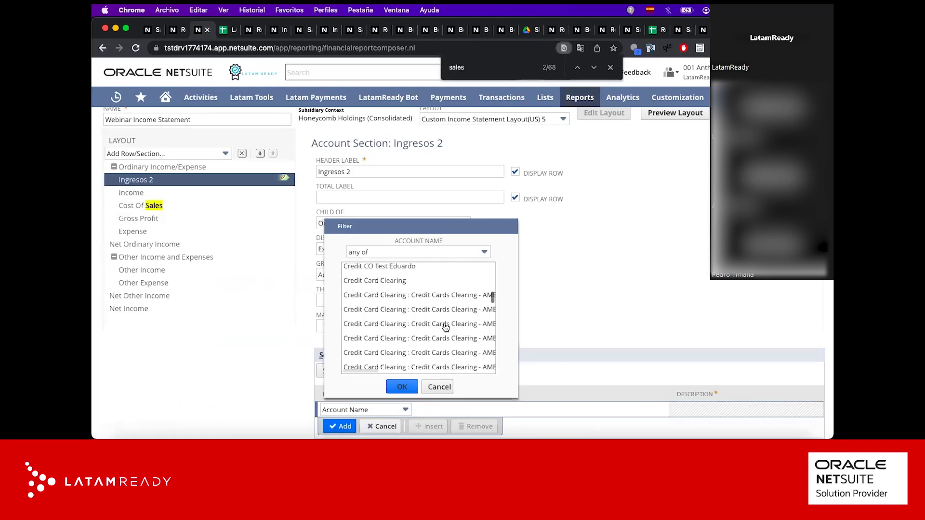
{"action": "scroll", "coordinate": [445, 328], "scroll_direction": "down", "scroll_amount": 15}
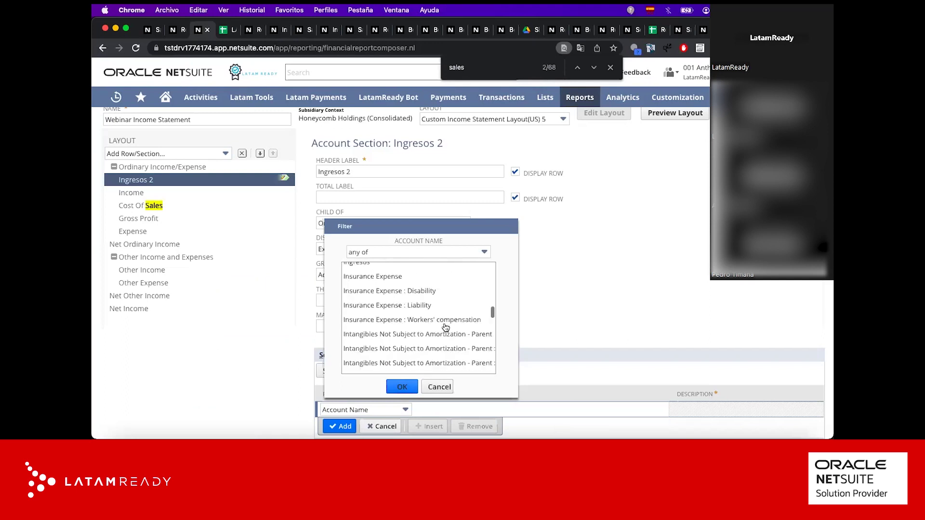
{"action": "scroll", "coordinate": [446, 328], "scroll_direction": "down", "scroll_amount": 15}
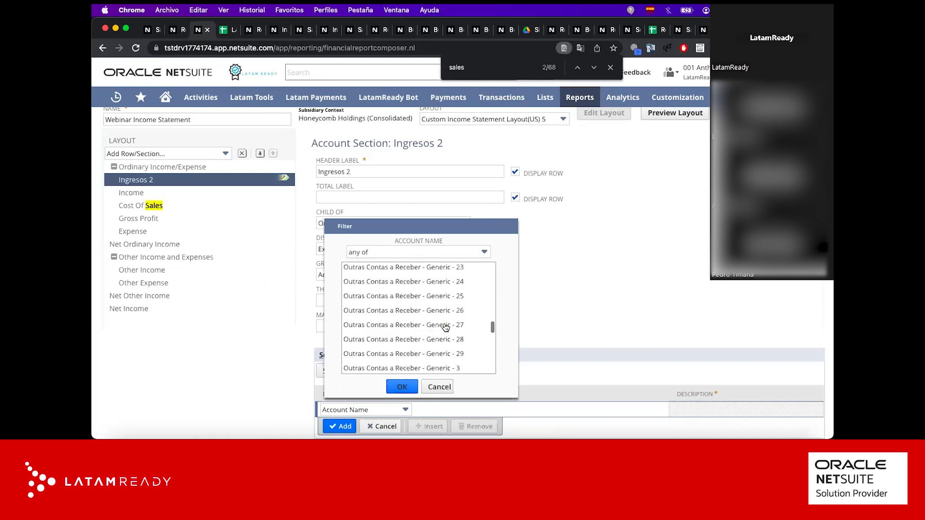
{"action": "scroll", "coordinate": [446, 328], "scroll_direction": "down", "scroll_amount": 15}
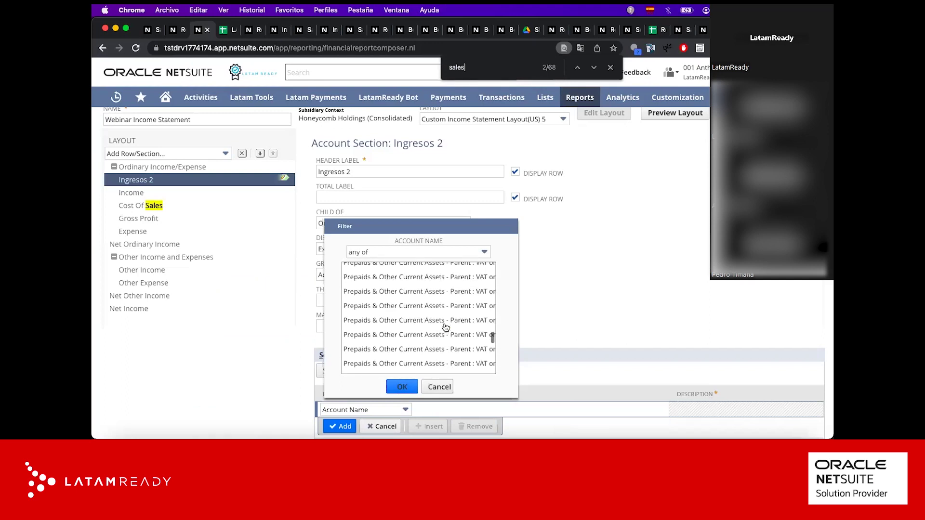
{"action": "scroll", "coordinate": [445, 328], "scroll_direction": "down", "scroll_amount": 15}
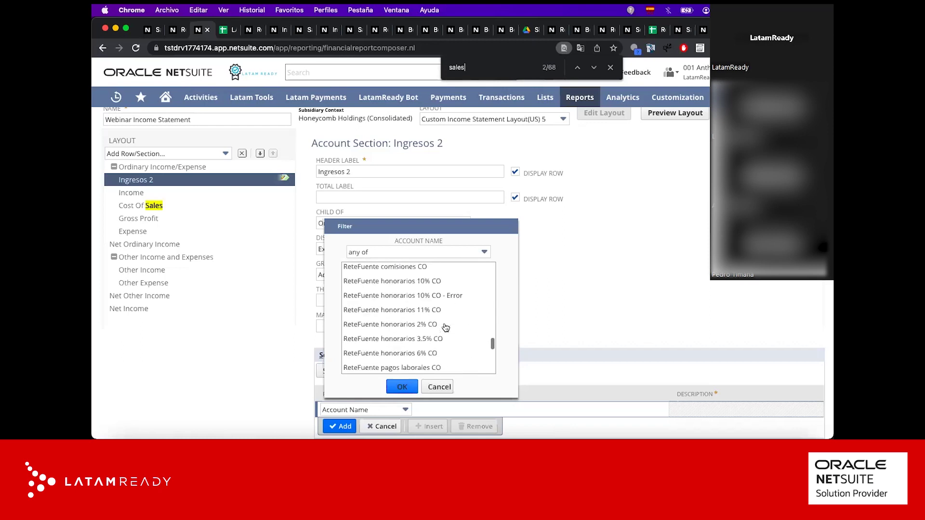
{"action": "scroll", "coordinate": [446, 328], "scroll_direction": "down", "scroll_amount": 15}
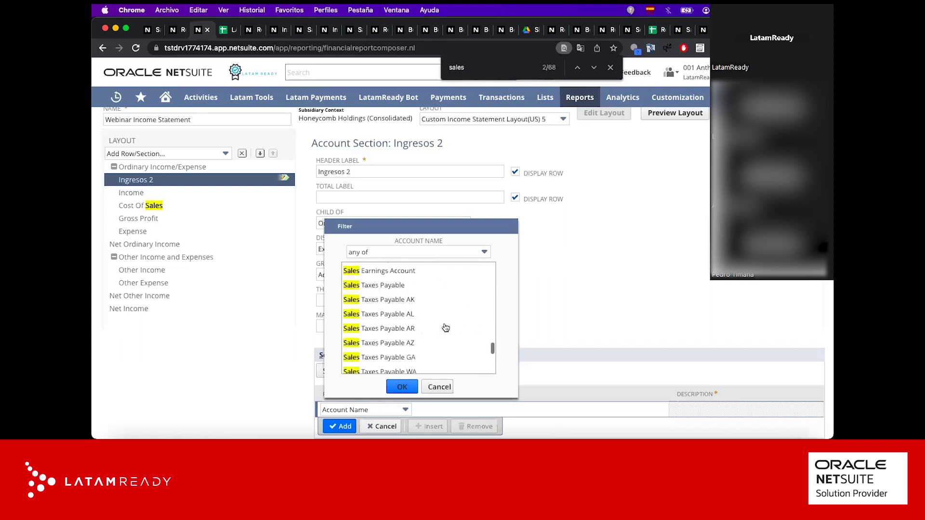
{"action": "scroll", "coordinate": [446, 328], "scroll_direction": "up", "scroll_amount": 5}
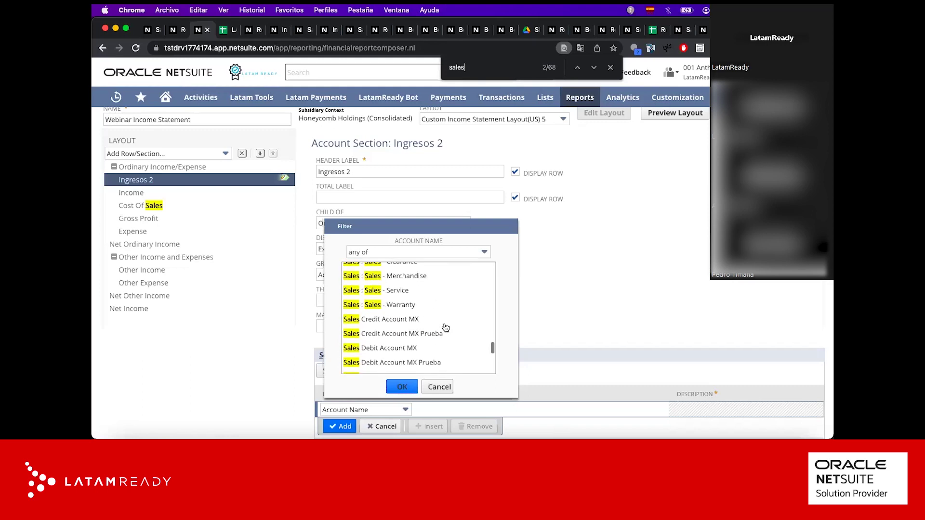
{"action": "scroll", "coordinate": [446, 327], "scroll_direction": "up", "scroll_amount": 2}
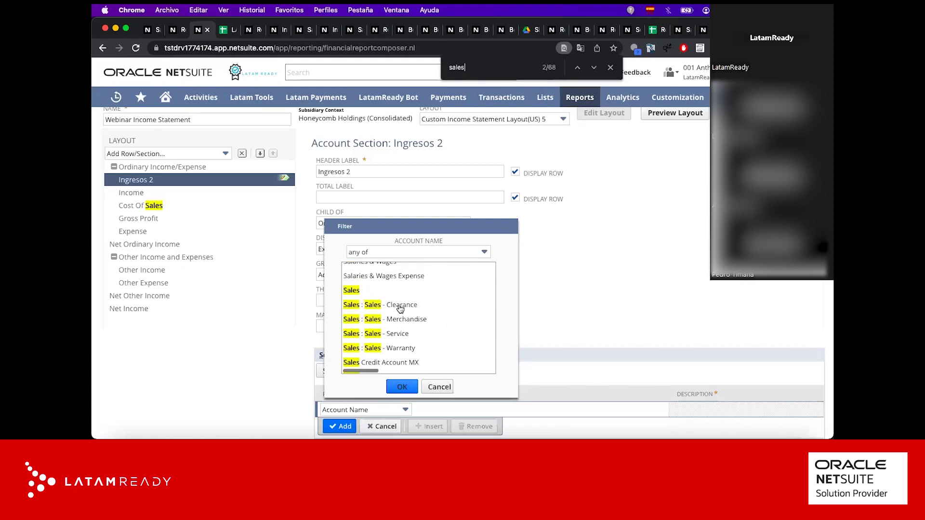
{"action": "left_click_drag", "start_coordinate": [373, 290], "coordinate": [374, 347]}
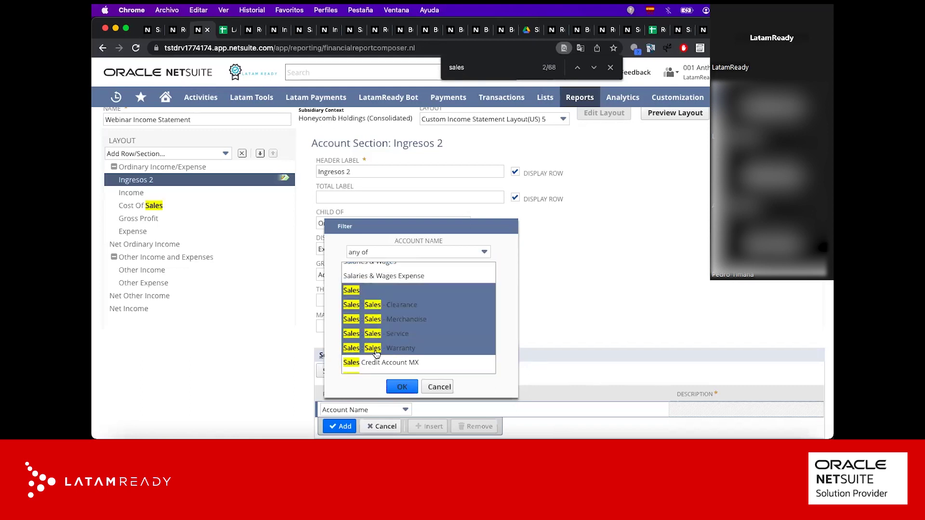
{"action": "left_click", "coordinate": [402, 385]}
{"action": "scroll", "coordinate": [382, 324], "scroll_direction": "up", "scroll_amount": 4}
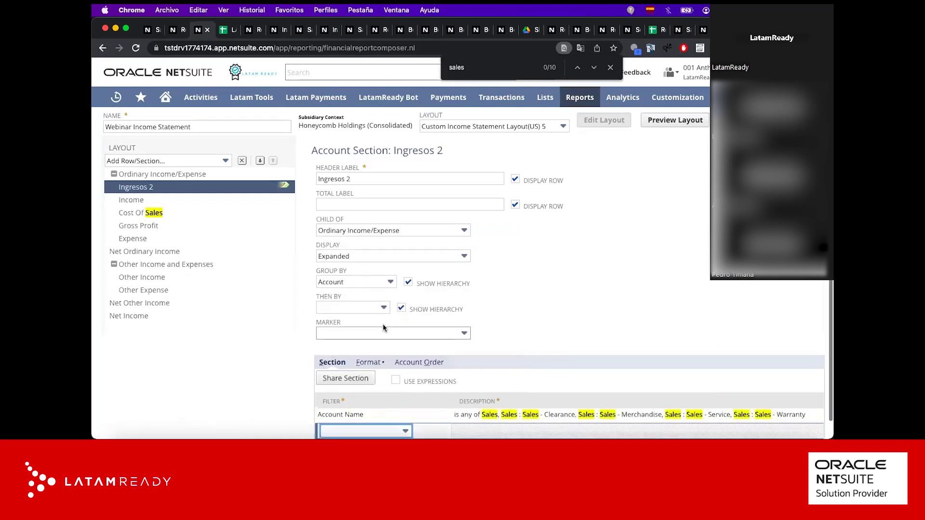
{"action": "left_click", "coordinate": [572, 166]}
{"action": "key", "text": "Return"}
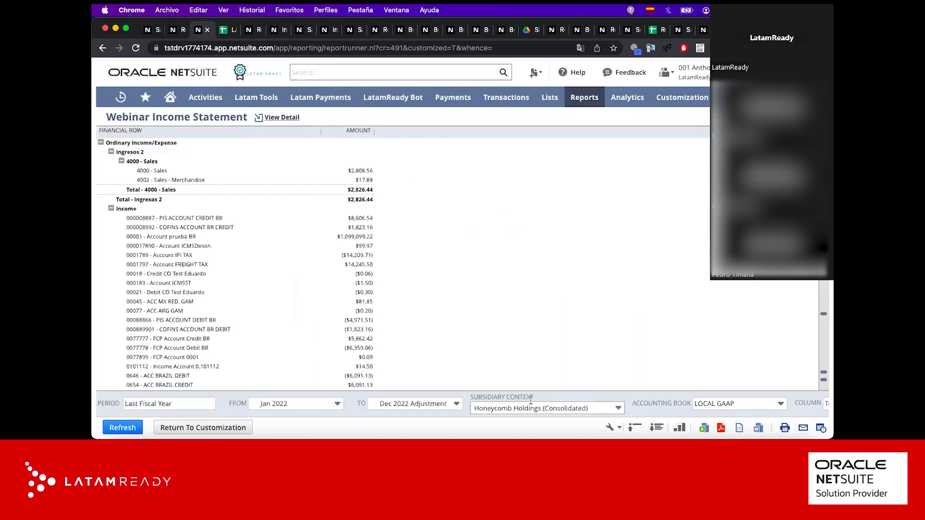
Step: Collapse the report rows and expand Ordinary Income/Expense, Ingresos 2 and 4000 - Sales to check the filtered accounts
{"action": "left_click", "coordinate": [635, 428]}
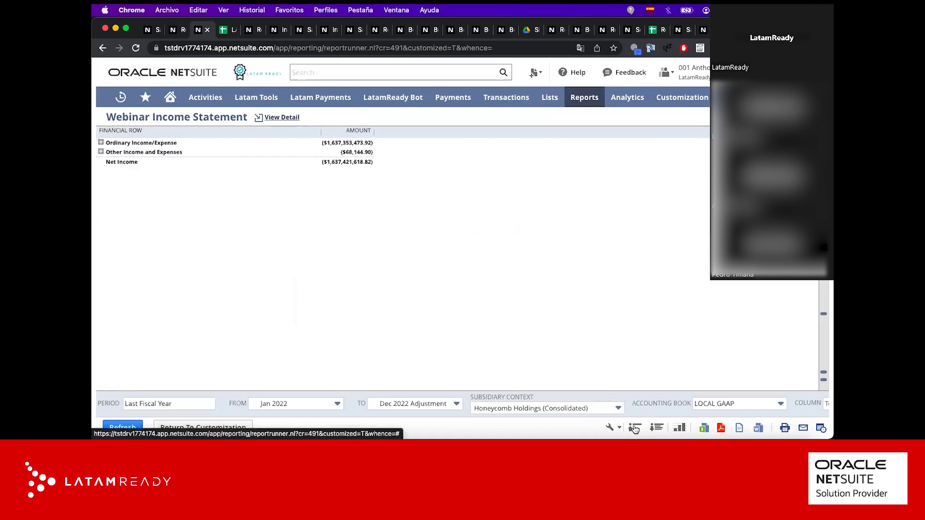
{"action": "left_click", "coordinate": [101, 142]}
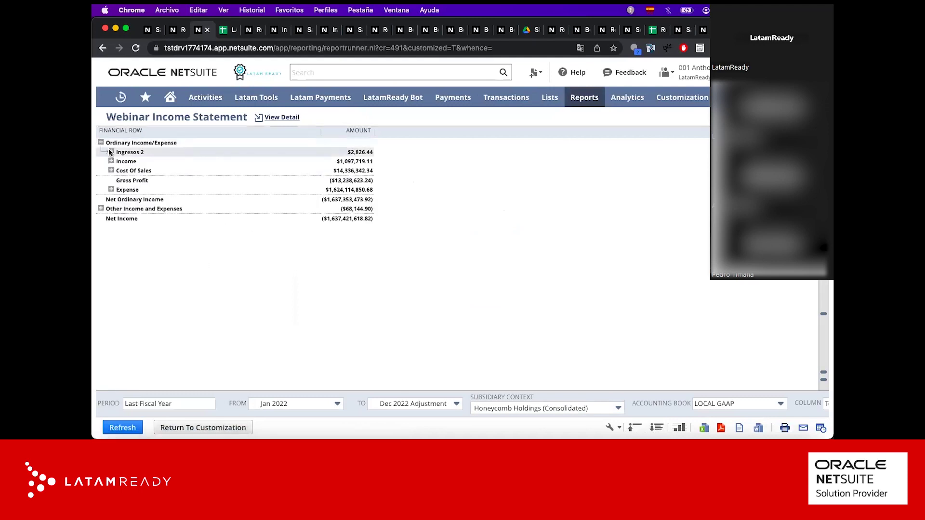
{"action": "left_click", "coordinate": [110, 151]}
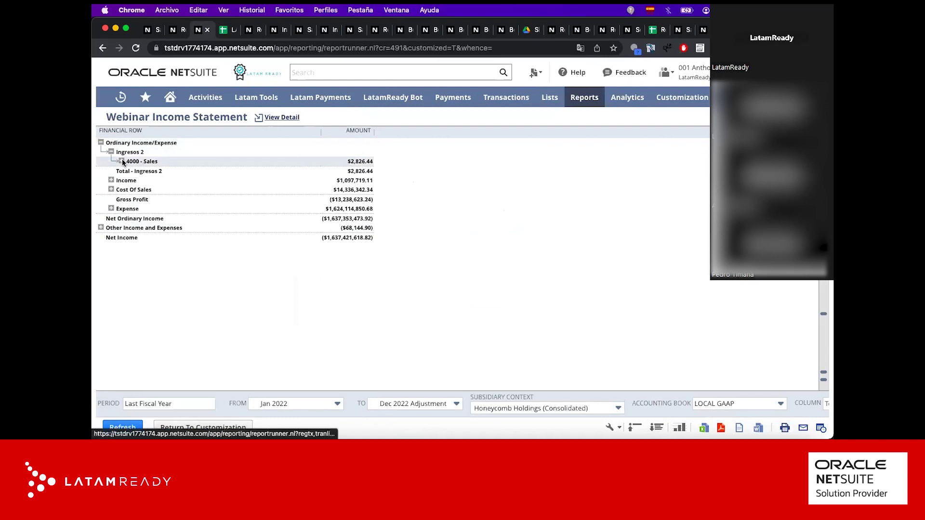
{"action": "left_click", "coordinate": [121, 161]}
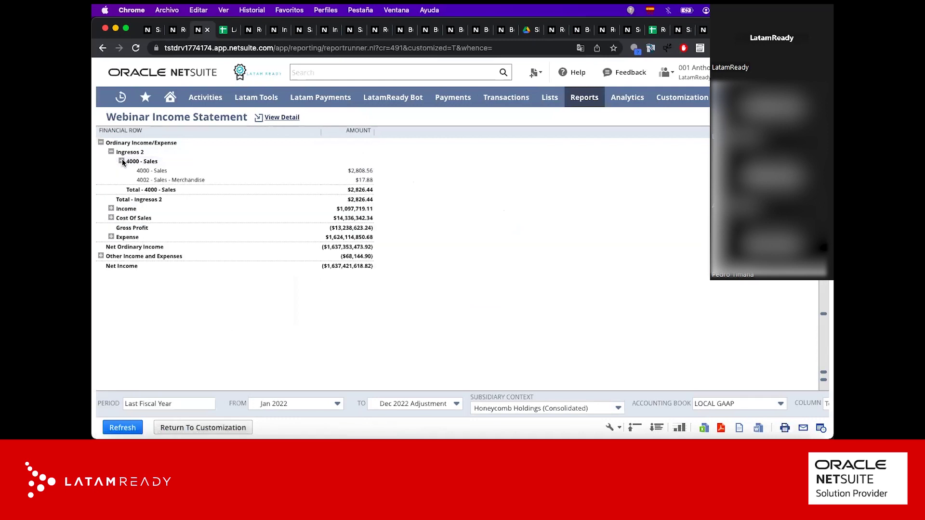
Step: Expand the Income section, look through its accounts, and return to the report customization
{"action": "left_click", "coordinate": [110, 209]}
{"action": "scroll", "coordinate": [110, 210], "scroll_direction": "down", "scroll_amount": 2}
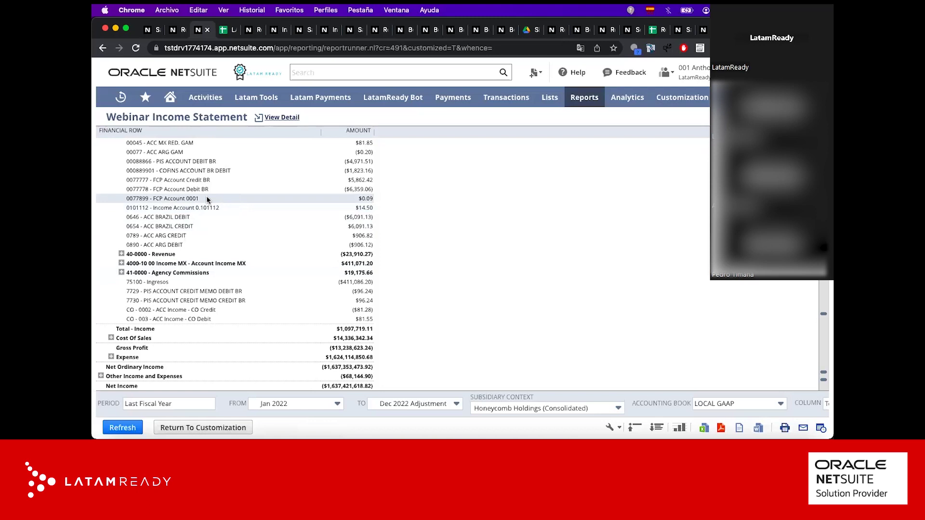
{"action": "scroll", "coordinate": [309, 213], "scroll_direction": "up", "scroll_amount": 5}
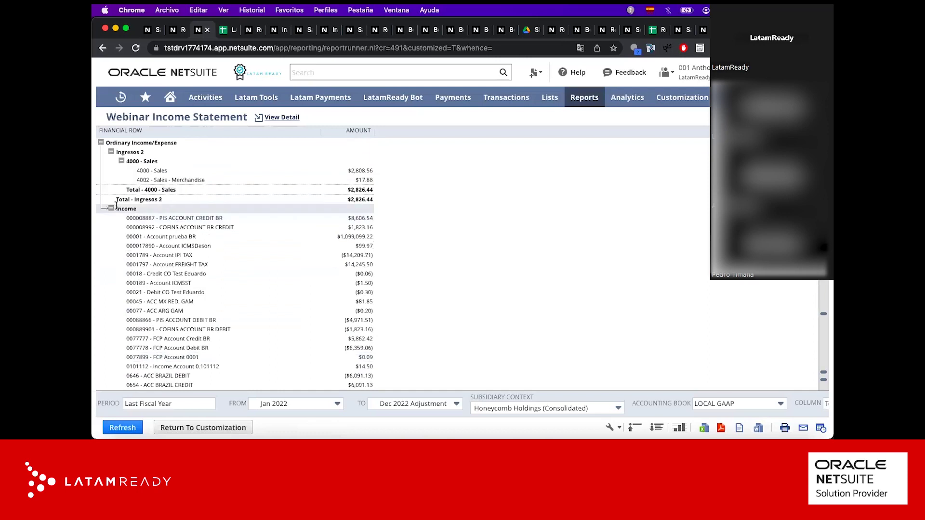
{"action": "scroll", "coordinate": [161, 246], "scroll_direction": "down", "scroll_amount": 5}
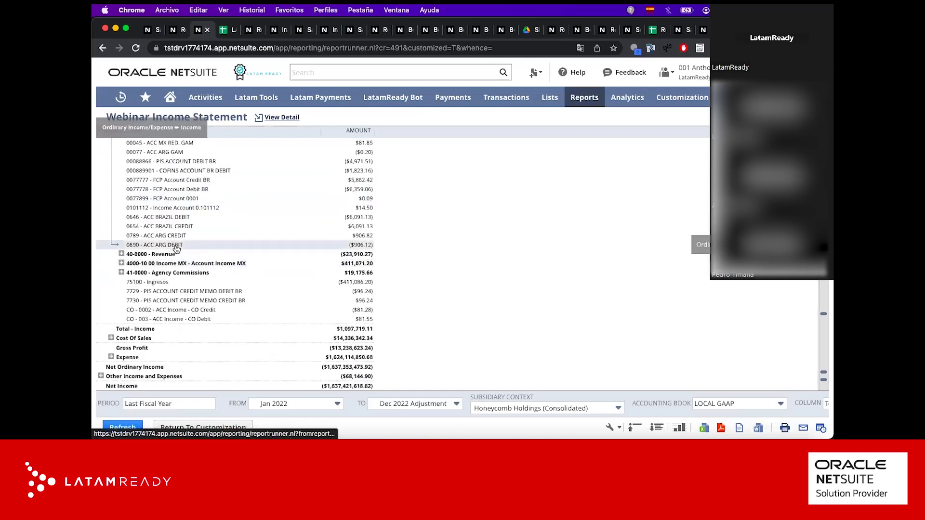
{"action": "scroll", "coordinate": [162, 265], "scroll_direction": "up", "scroll_amount": 5}
{"action": "left_click", "coordinate": [167, 429]}
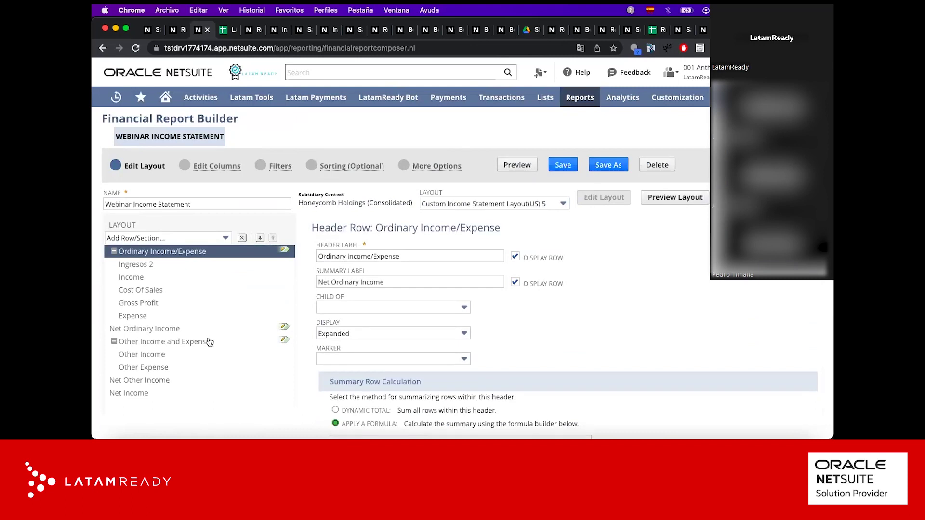
Step: Add header and summary rows to the layout at the Ingresos 2 section under Ordinary Income/Expense
{"action": "left_click", "coordinate": [147, 266]}
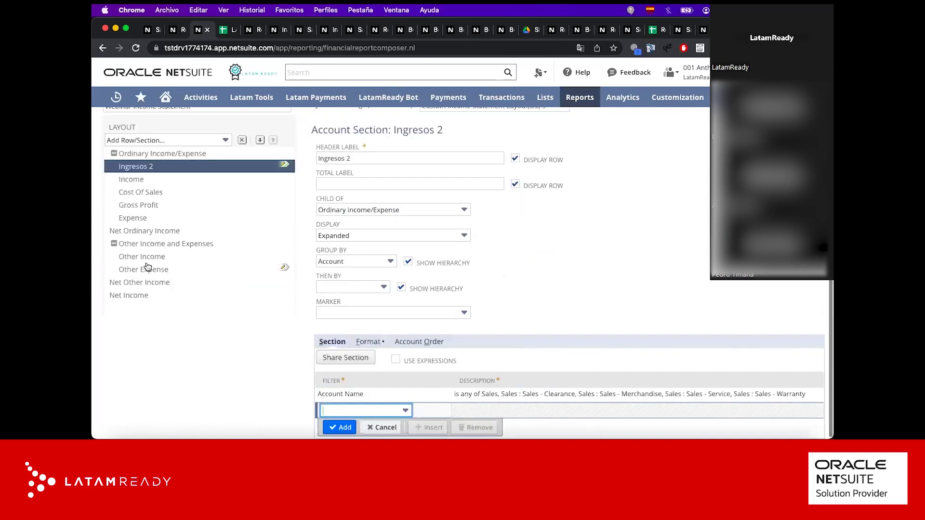
{"action": "scroll", "coordinate": [216, 258], "scroll_direction": "up", "scroll_amount": 1}
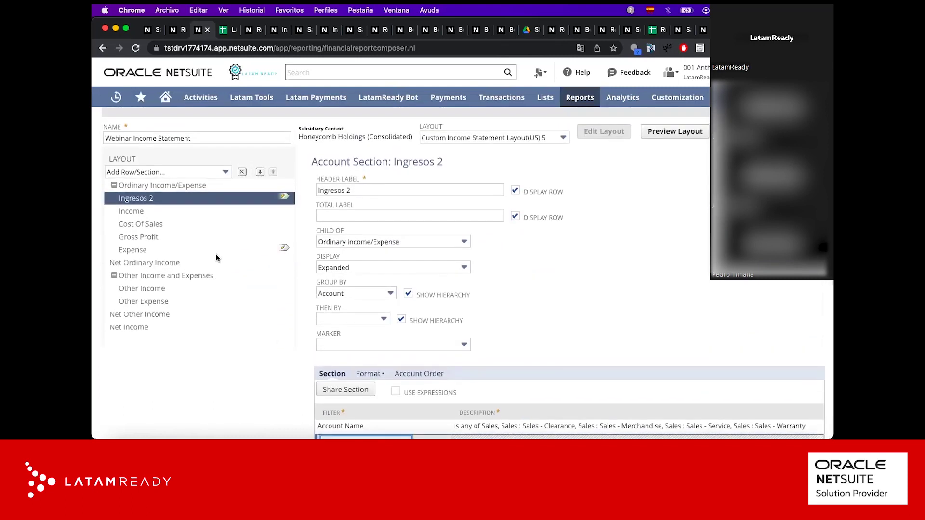
{"action": "scroll", "coordinate": [217, 258], "scroll_direction": "up", "scroll_amount": 1}
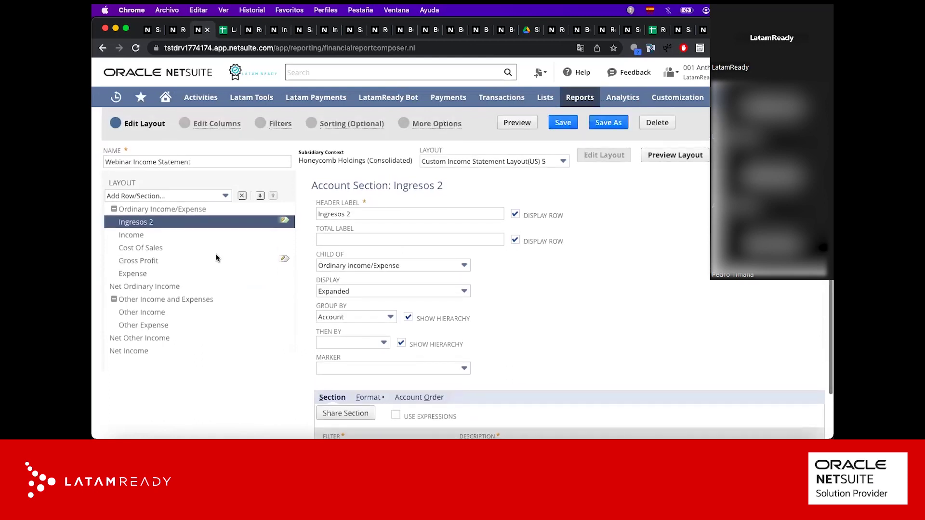
{"action": "left_click", "coordinate": [202, 196]}
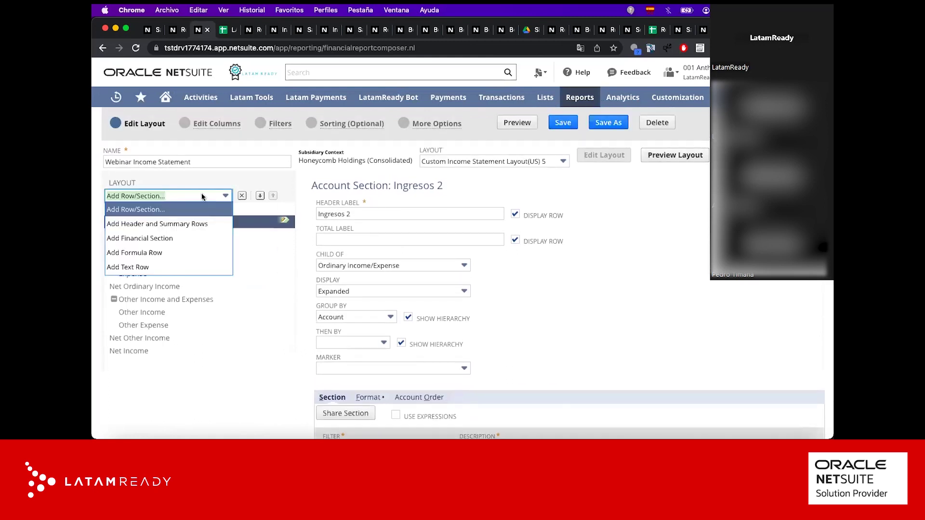
{"action": "left_click", "coordinate": [197, 223]}
{"action": "scroll", "coordinate": [196, 221], "scroll_direction": "up", "scroll_amount": 5}
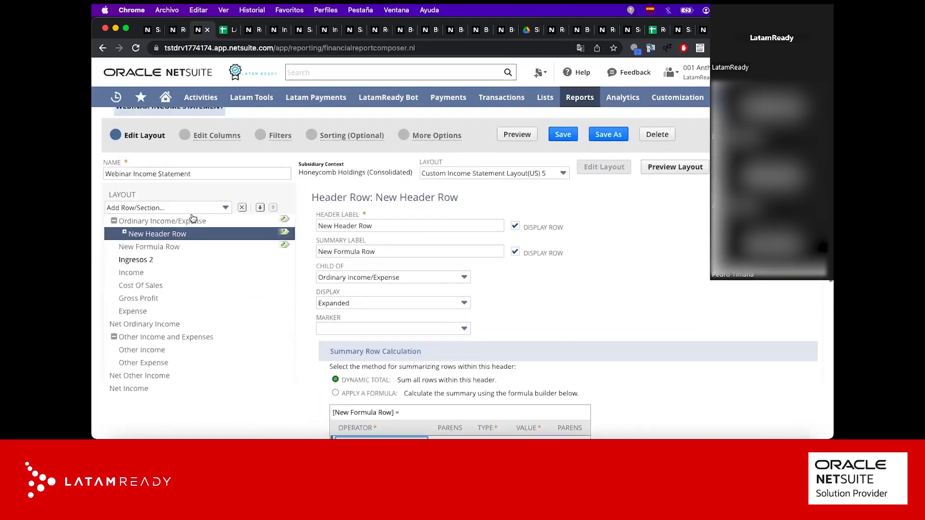
{"action": "scroll", "coordinate": [168, 198], "scroll_direction": "up", "scroll_amount": 1}
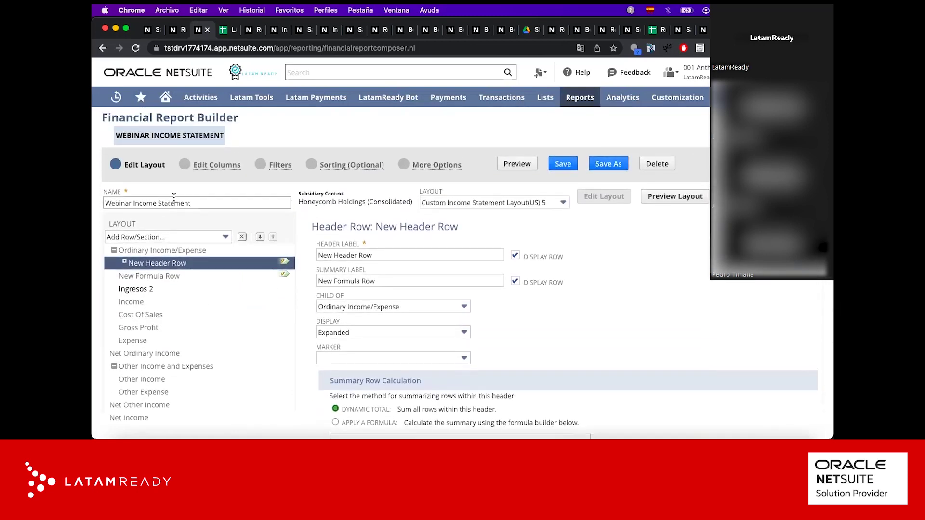
Step: Set the new header row's label to Nuevo encabezado and save the report
{"action": "triple_click", "coordinate": [367, 251]}
{"action": "type", "text": "Nuevo"}
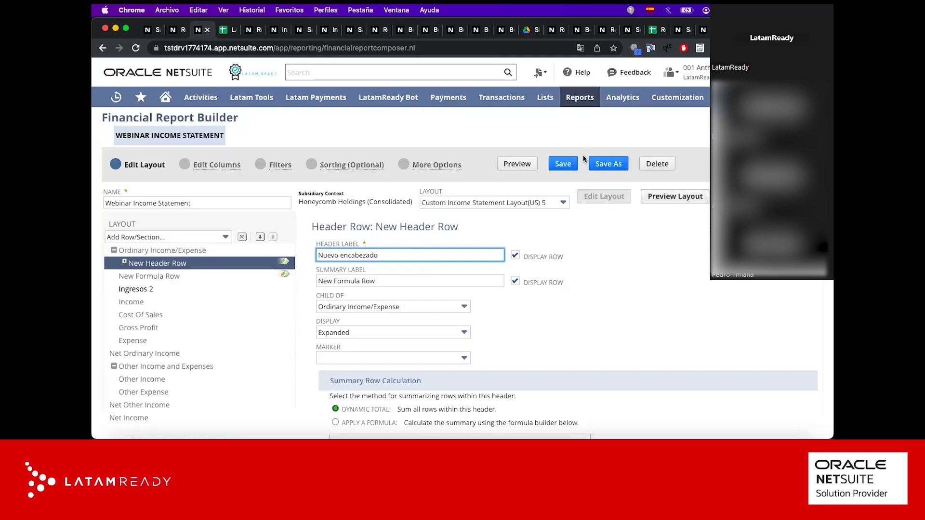
{"action": "left_click", "coordinate": [564, 164]}
{"action": "key", "text": "Return"}
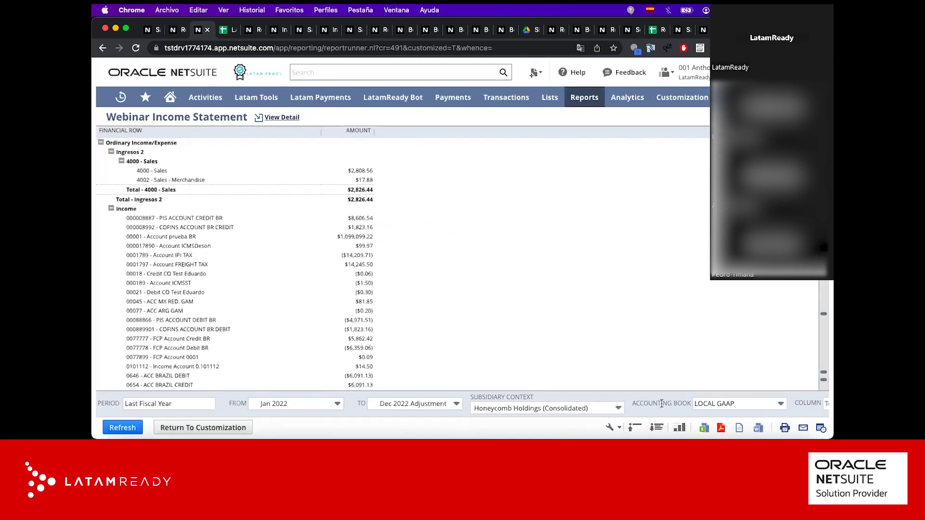
Step: Collapse the report rows to section level and check the contents of Ingresos 2, leaving it collapsed
{"action": "left_click", "coordinate": [636, 434]}
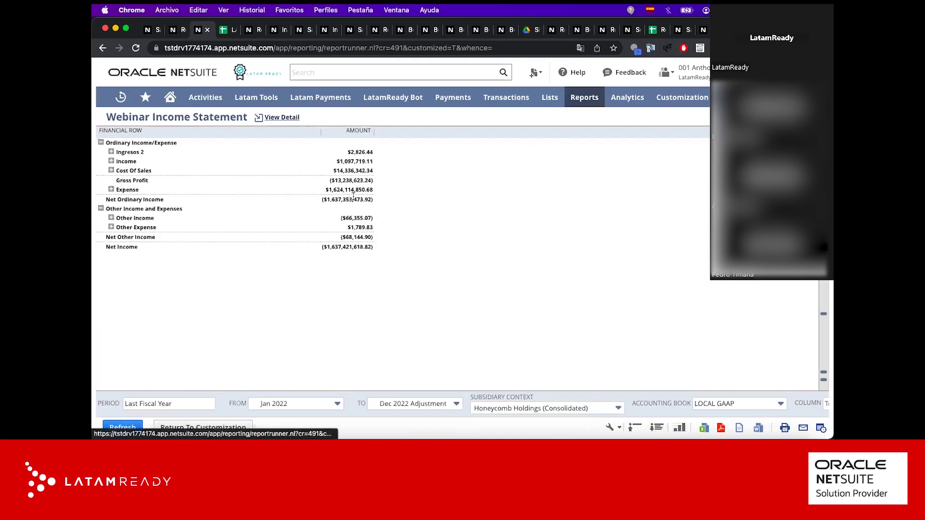
{"action": "left_click", "coordinate": [112, 153]}
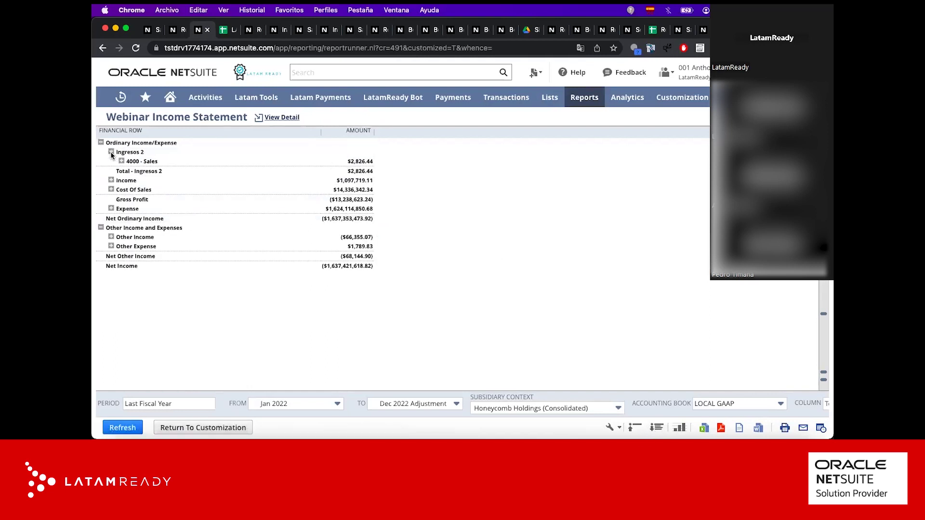
{"action": "left_click", "coordinate": [111, 152]}
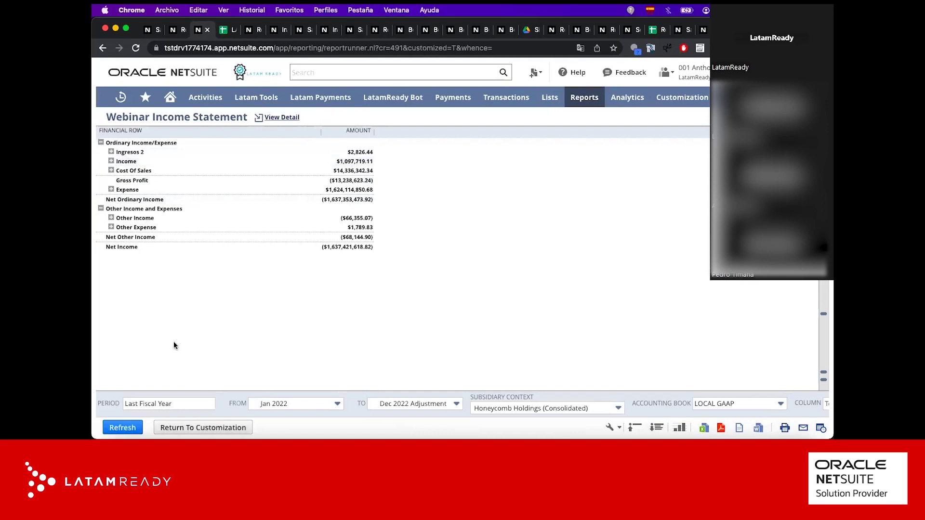
Step: Return to the report customization and make the Ingresos 2 section a child of Nuevo encabezado
{"action": "left_click", "coordinate": [186, 429]}
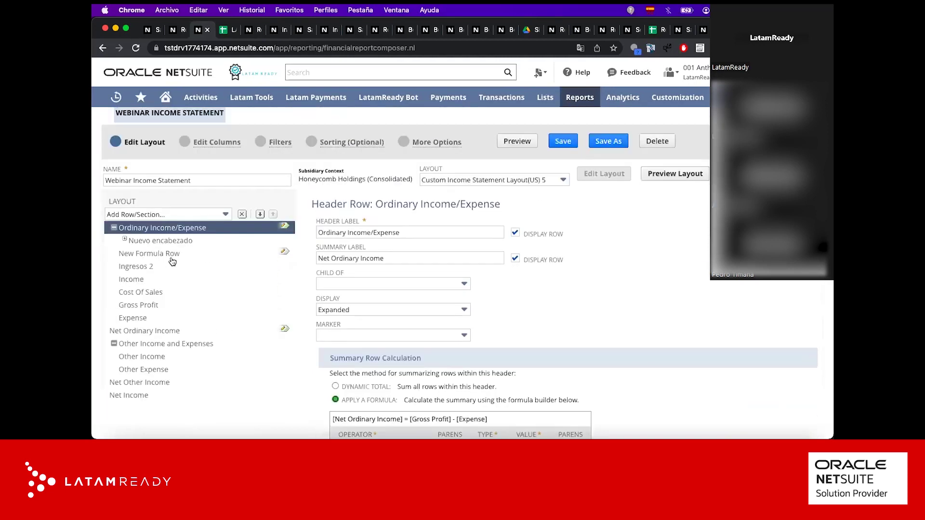
{"action": "left_click", "coordinate": [141, 268]}
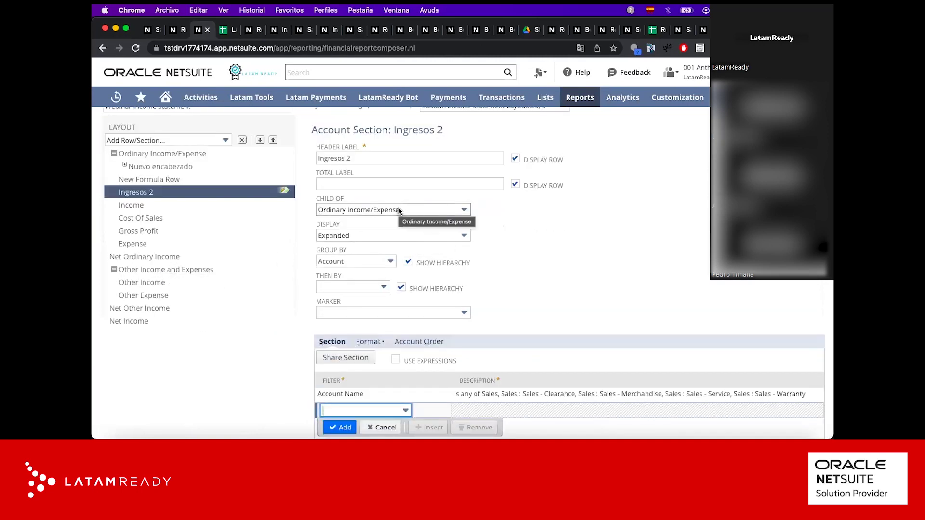
{"action": "left_click", "coordinate": [393, 212]}
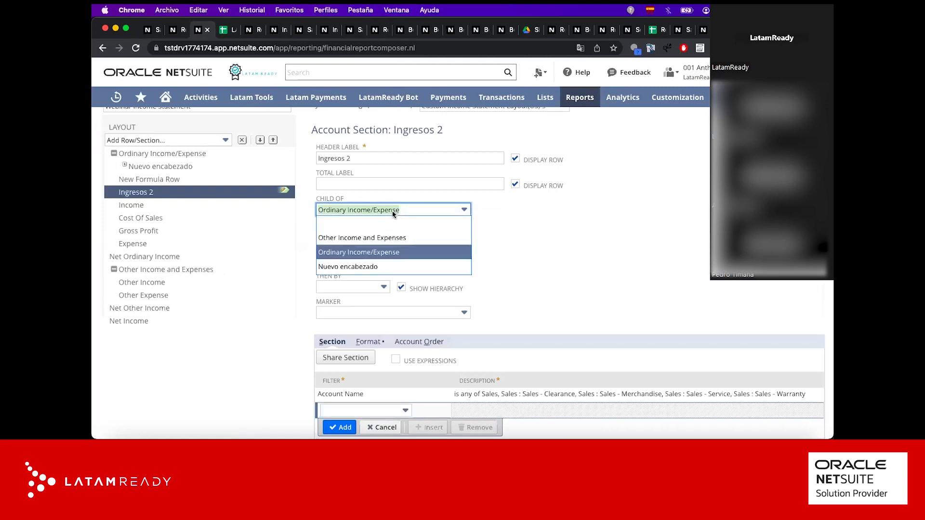
{"action": "left_click", "coordinate": [374, 266]}
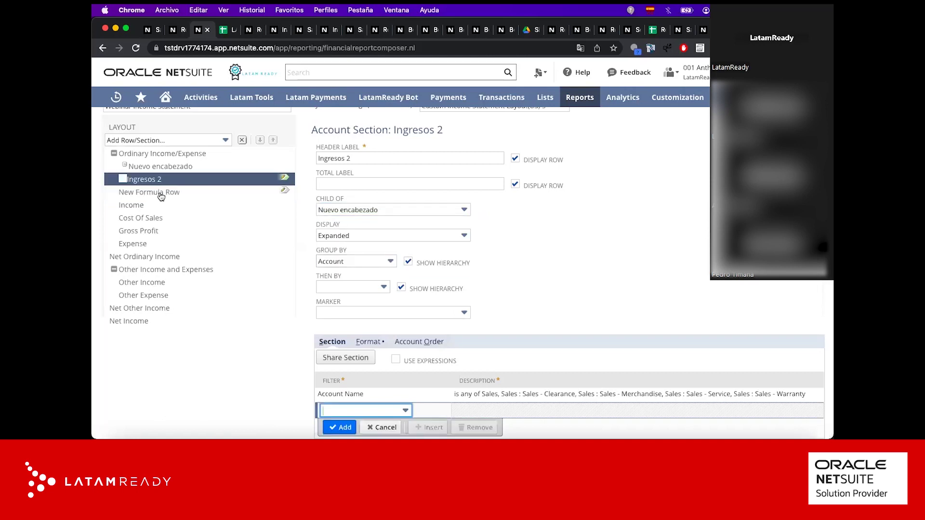
Step: Make the Income section a child of Nuevo encabezado and save the report
{"action": "left_click", "coordinate": [131, 204]}
{"action": "left_click", "coordinate": [348, 243]}
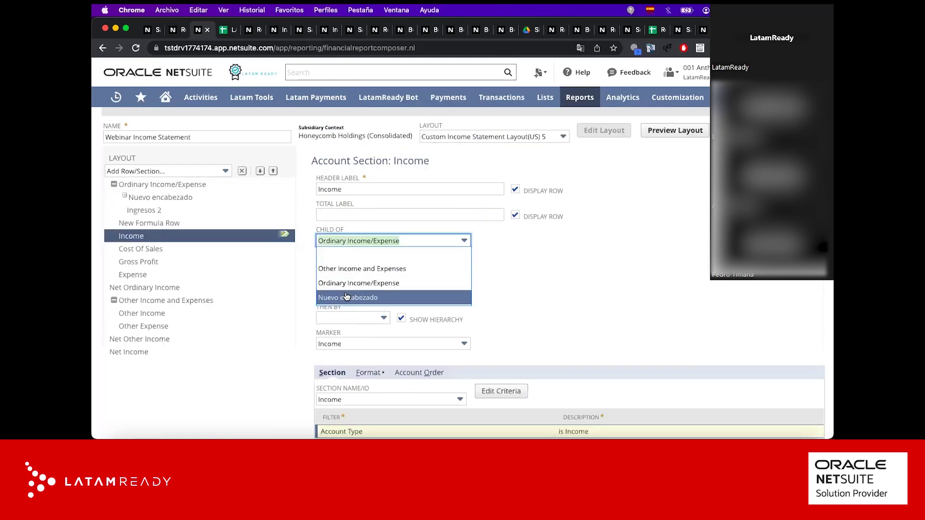
{"action": "left_click", "coordinate": [346, 297]}
{"action": "scroll", "coordinate": [533, 272], "scroll_direction": "up", "scroll_amount": 2}
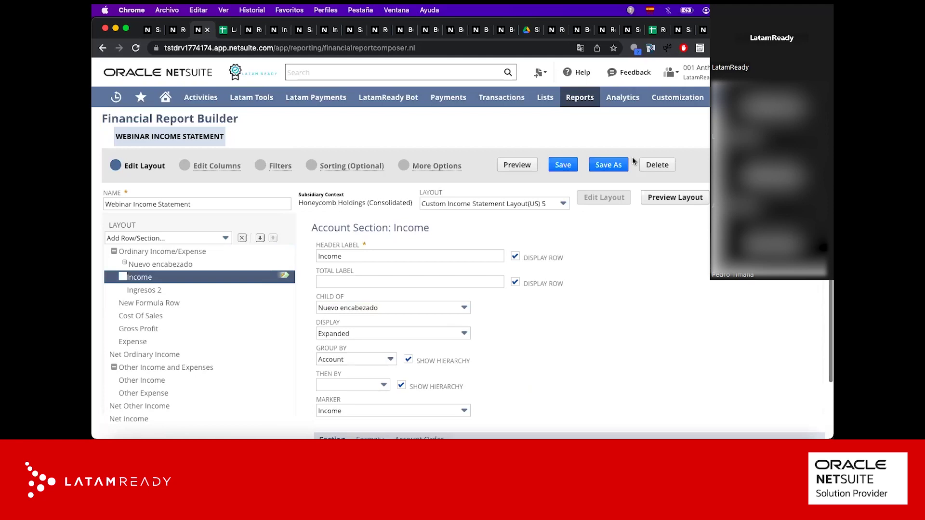
{"action": "left_click", "coordinate": [567, 169]}
{"action": "key", "text": "Return"}
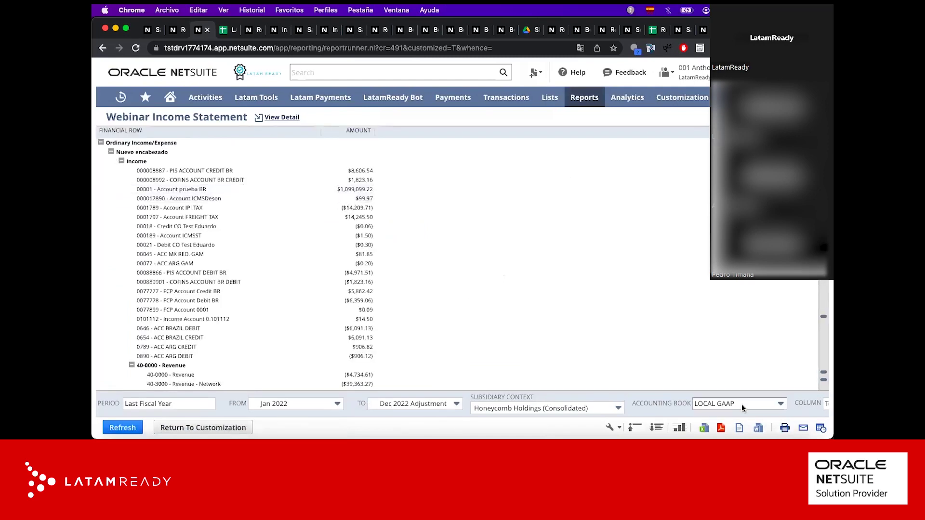
Step: Collapse the report, expand Ordinary Income/Expense and Nuevo encabezado, and check the contents of Income and Ingresos 2
{"action": "left_click", "coordinate": [637, 430]}
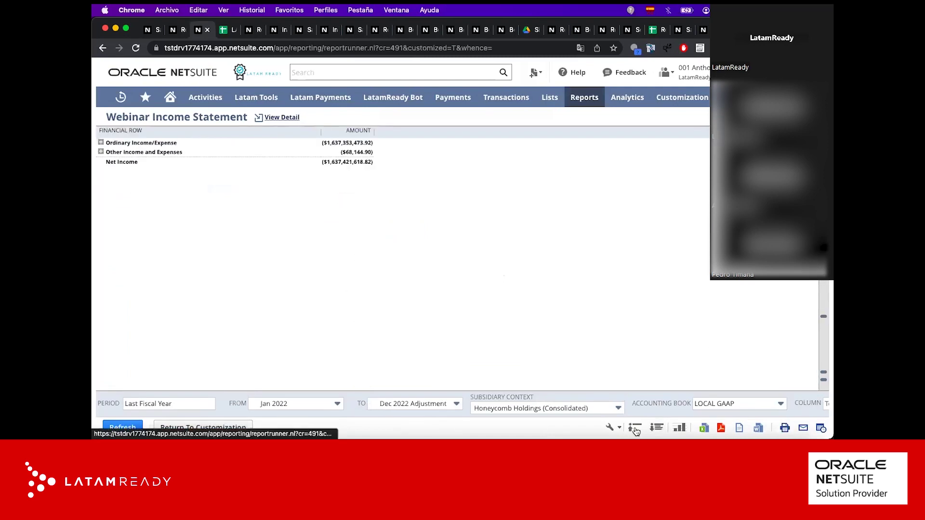
{"action": "left_click", "coordinate": [101, 144]}
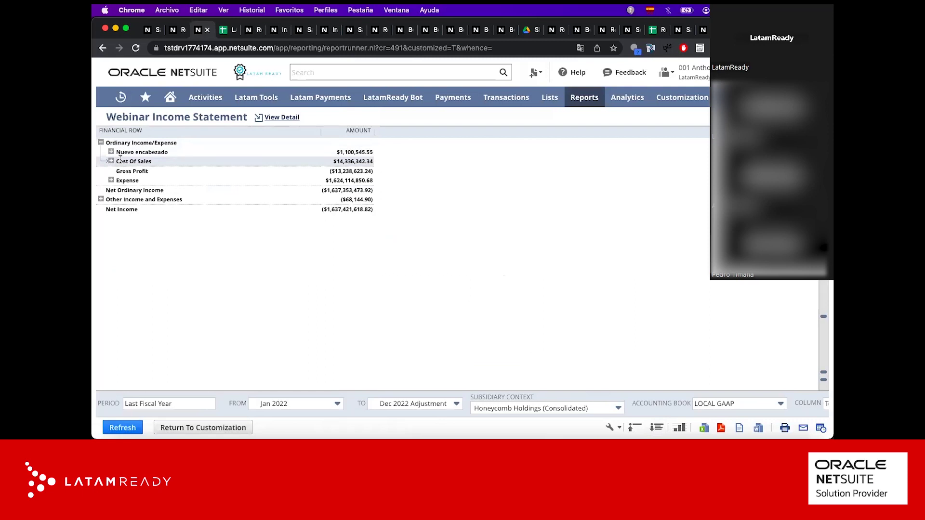
{"action": "left_click", "coordinate": [111, 152]}
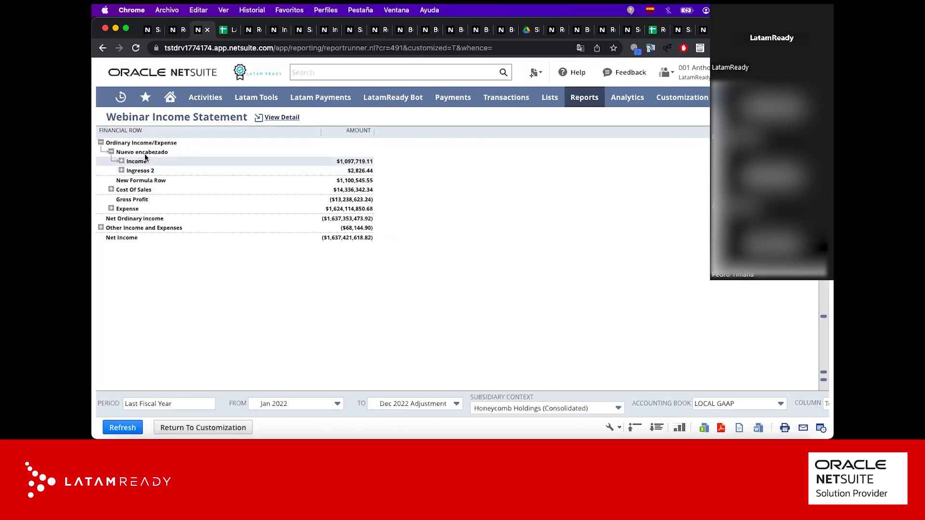
{"action": "left_click", "coordinate": [122, 162]}
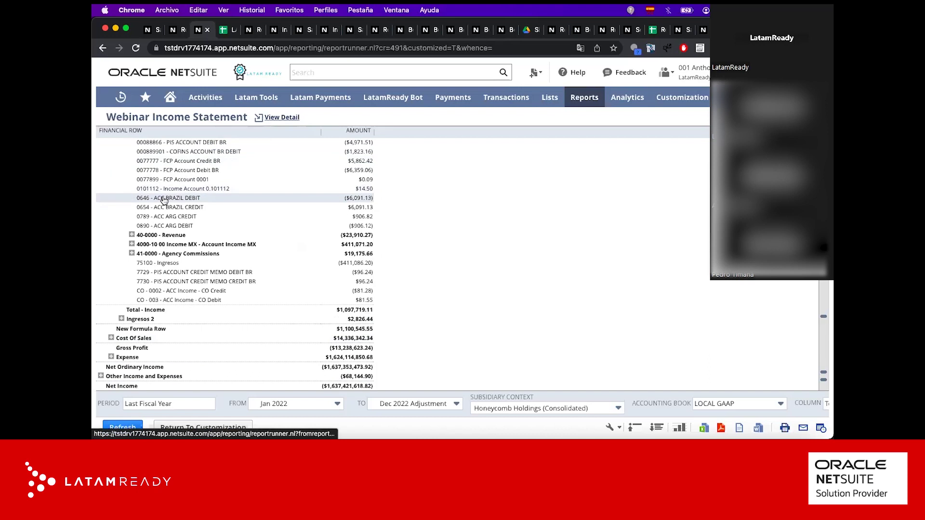
{"action": "scroll", "coordinate": [163, 200], "scroll_direction": "up", "scroll_amount": 3}
{"action": "left_click", "coordinate": [121, 162]}
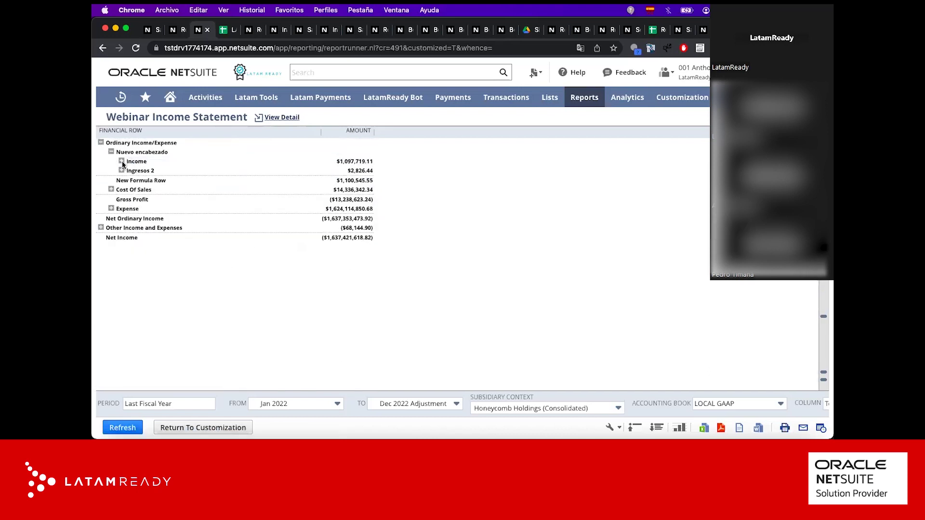
{"action": "left_click", "coordinate": [122, 171]}
{"action": "left_click", "coordinate": [122, 171]}
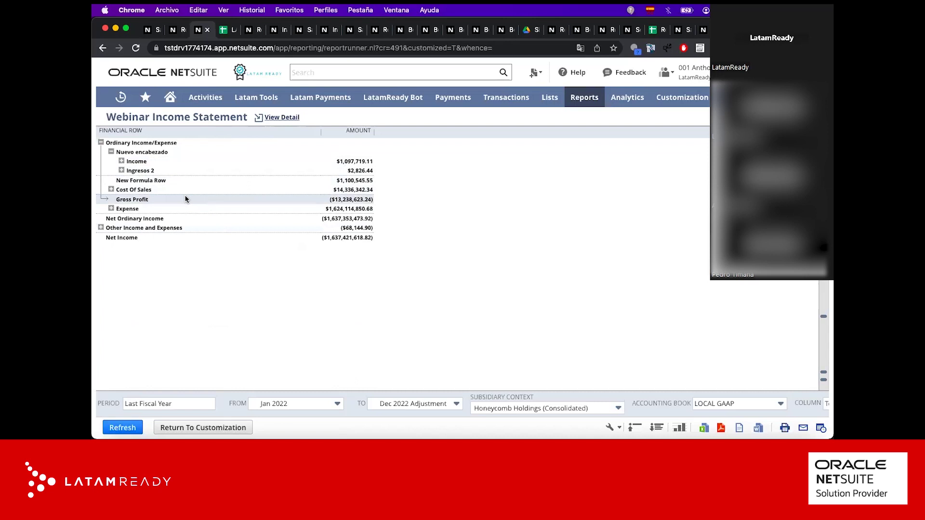
Step: In the report customization, replace Income with New Formula Row in the Gross Profit formula and save the report
{"action": "left_click", "coordinate": [182, 427]}
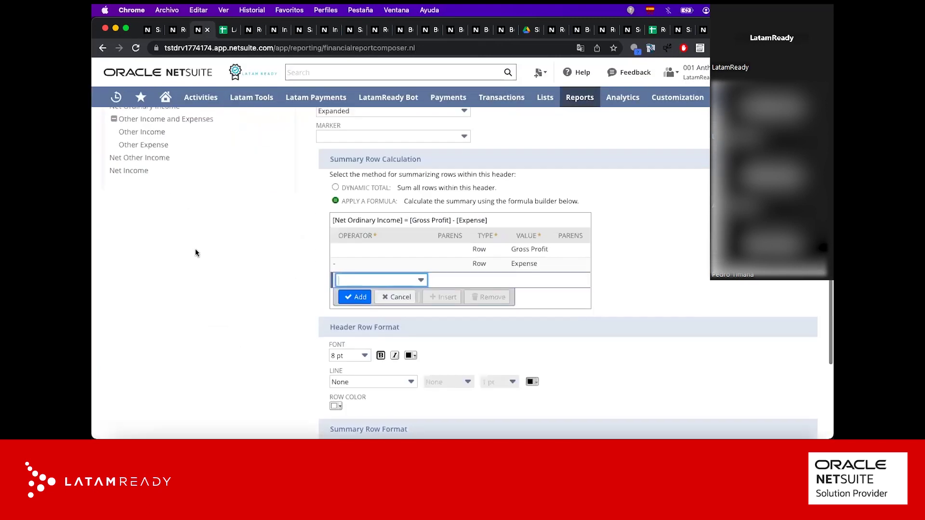
{"action": "scroll", "coordinate": [192, 241], "scroll_direction": "up", "scroll_amount": 2}
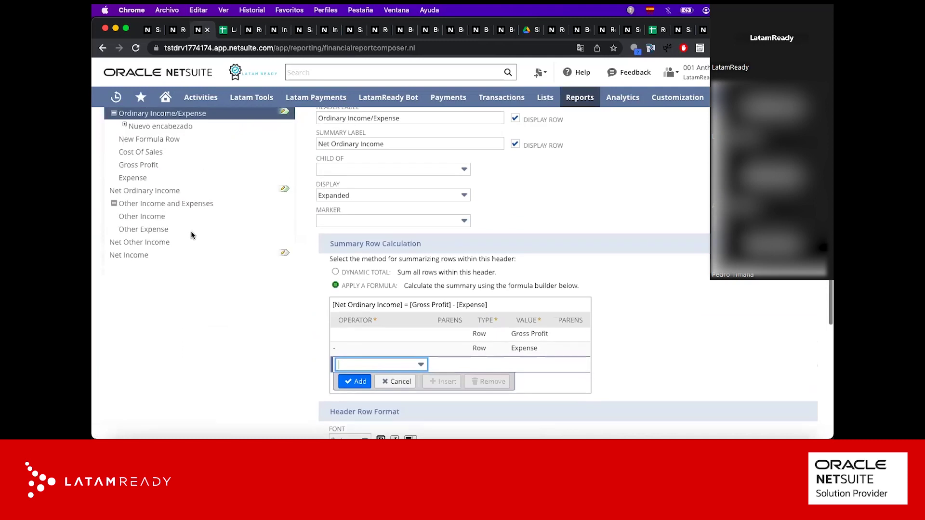
{"action": "left_click", "coordinate": [144, 165]}
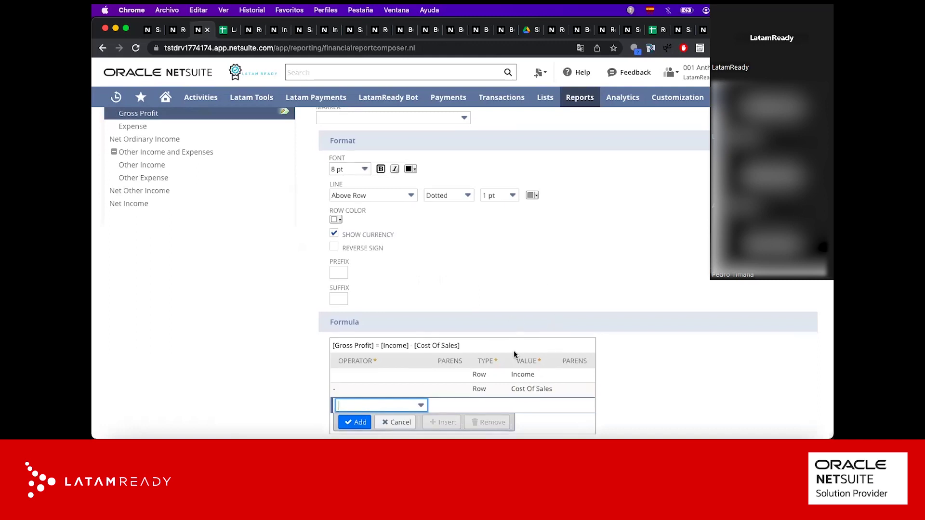
{"action": "left_click", "coordinate": [523, 374]}
{"action": "left_click", "coordinate": [524, 378]}
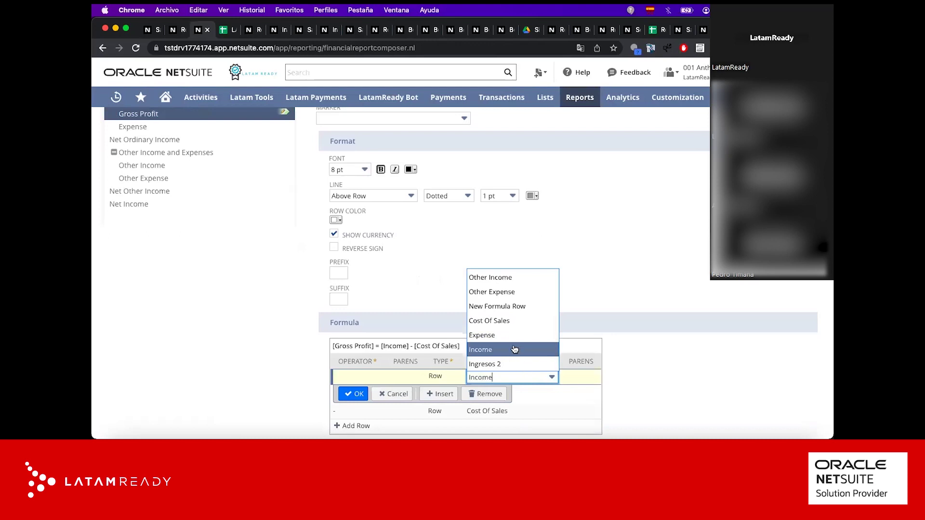
{"action": "left_click", "coordinate": [509, 310]}
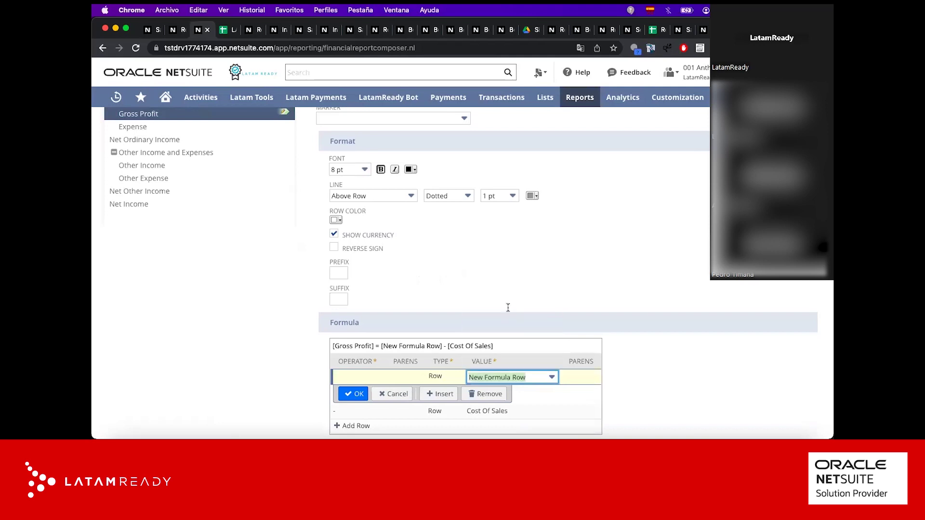
{"action": "left_click", "coordinate": [358, 394]}
{"action": "scroll", "coordinate": [248, 248], "scroll_direction": "up", "scroll_amount": 5}
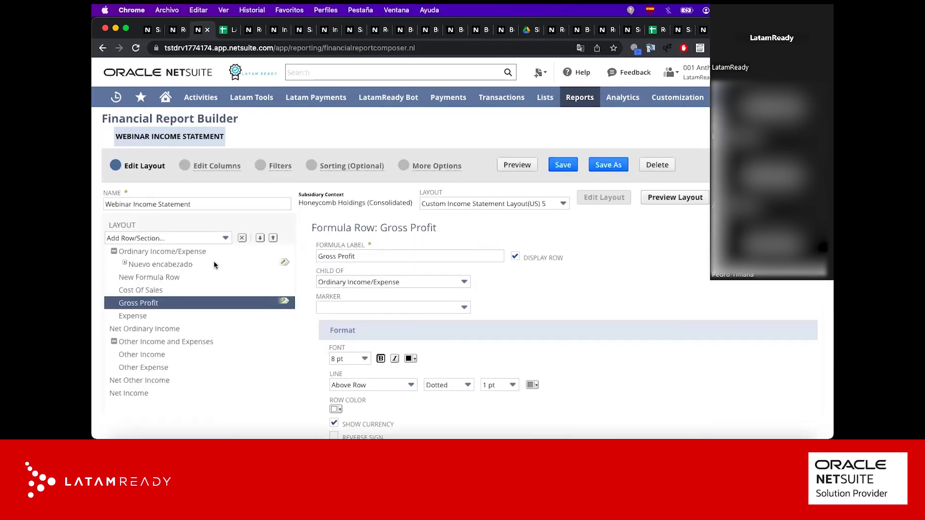
{"action": "left_click", "coordinate": [562, 165]}
{"action": "key", "text": "Return"}
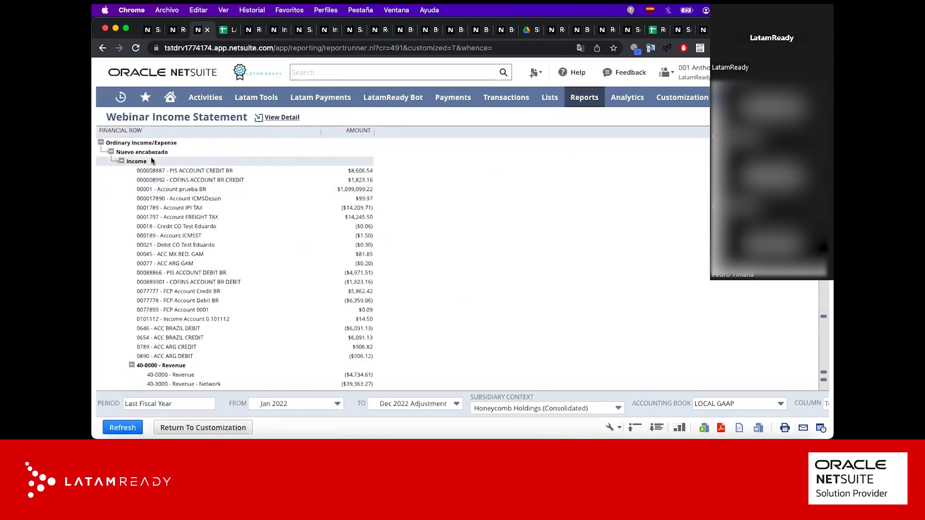
Step: Collapse the Income, Ingresos 2 and Cost Of Sales sections to examine the Gross Profit row
{"action": "left_click", "coordinate": [122, 161]}
{"action": "left_click", "coordinate": [121, 170]}
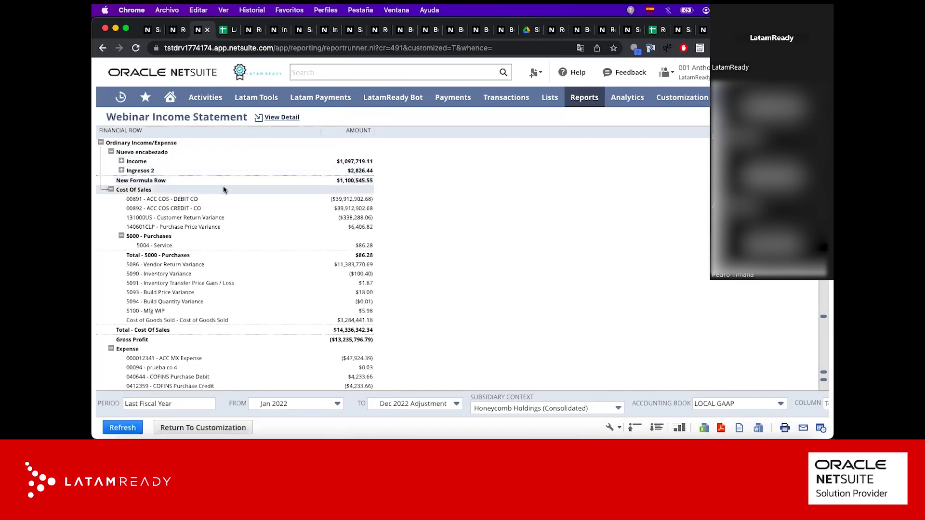
{"action": "left_click", "coordinate": [111, 189]}
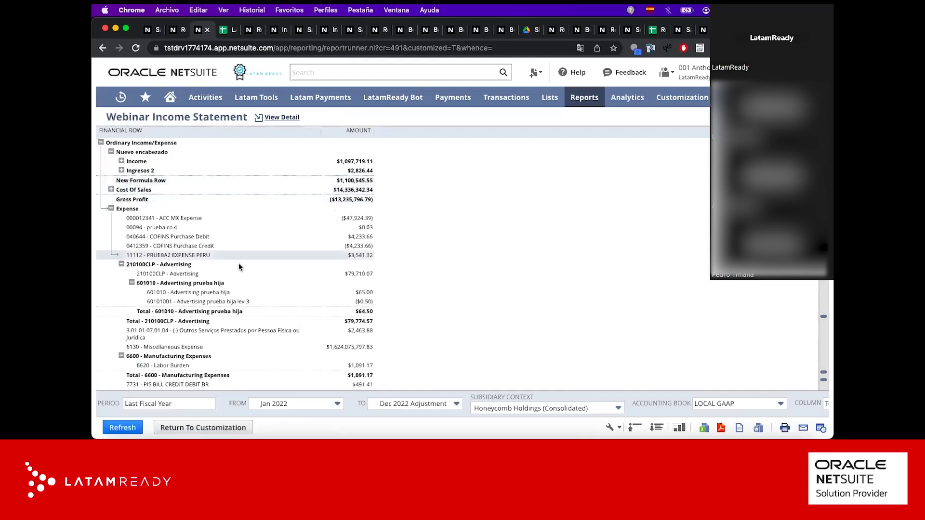
Step: Return to the report customization and add a text row to the layout at the Nuevo encabezado header
{"action": "left_click", "coordinate": [176, 431]}
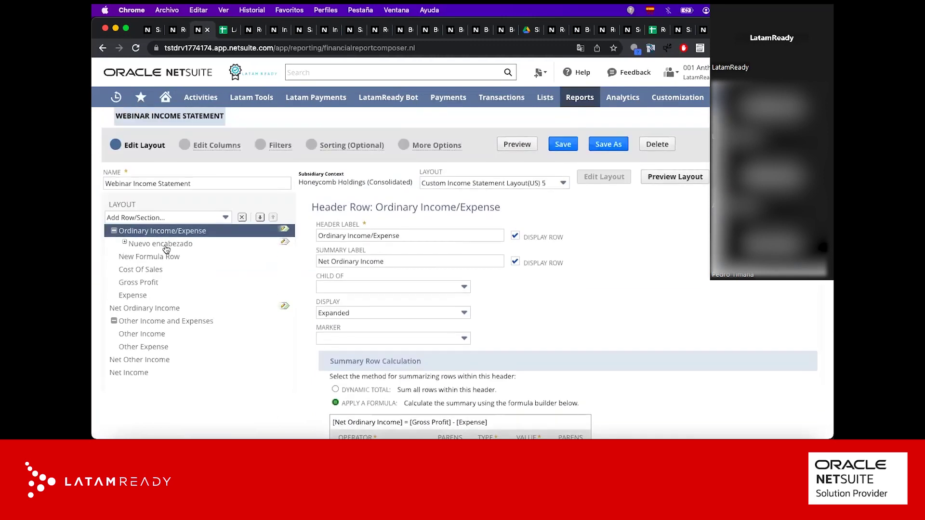
{"action": "left_click", "coordinate": [164, 245]}
{"action": "left_click", "coordinate": [188, 238]}
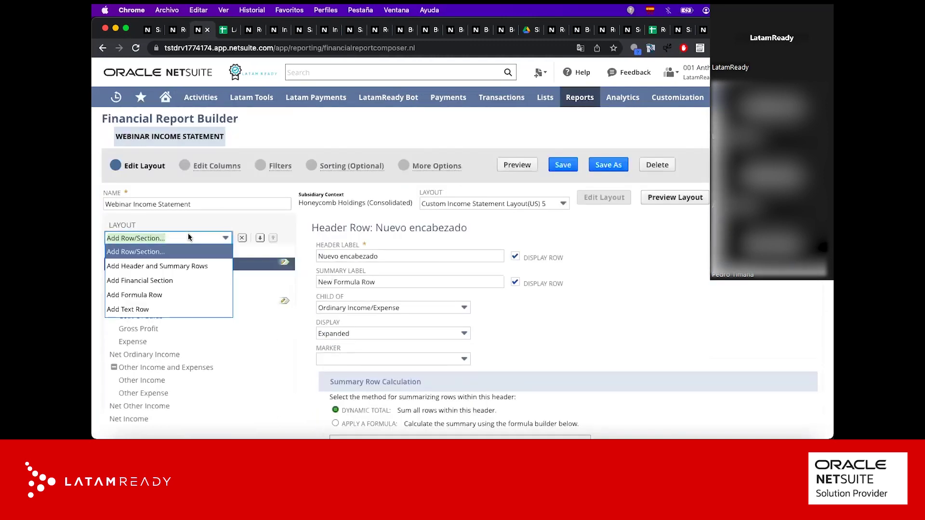
{"action": "left_click", "coordinate": [166, 311]}
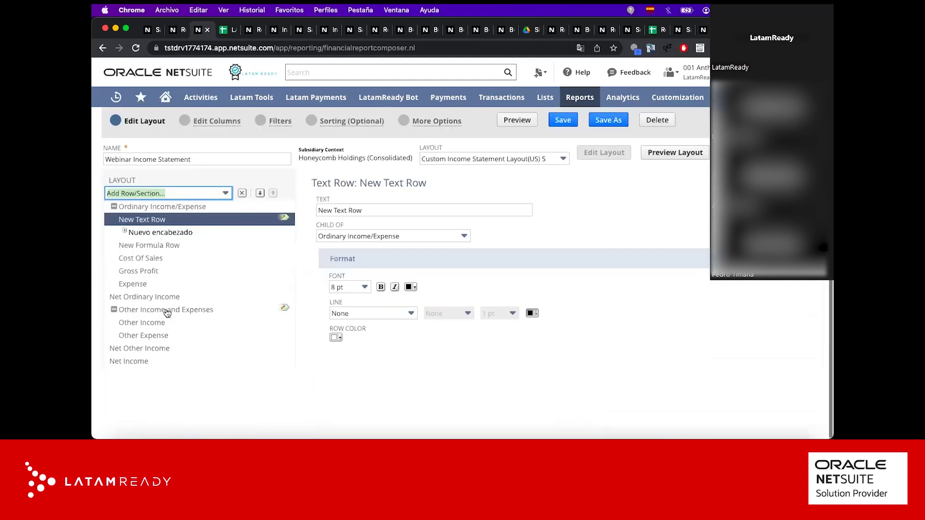
Step: Add another text row at the Cost Of Sales section and try to clear its text
{"action": "left_click", "coordinate": [168, 246]}
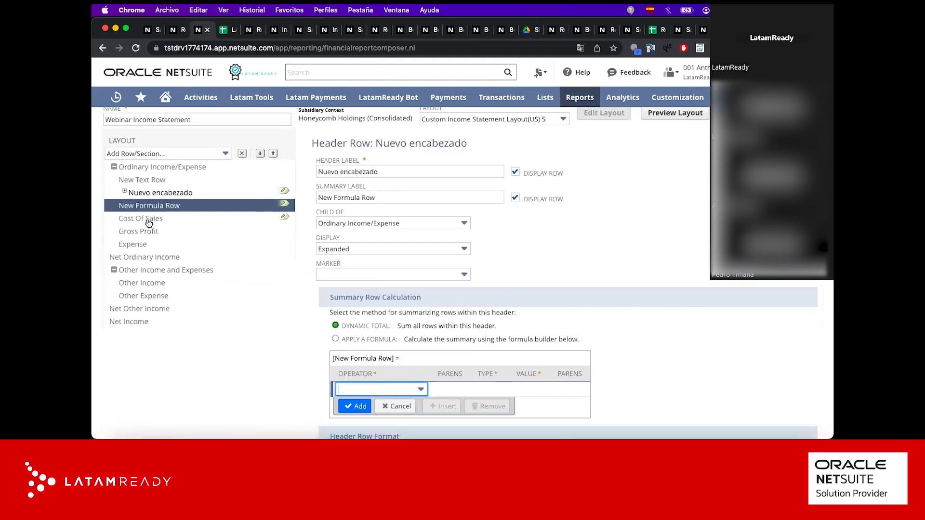
{"action": "left_click", "coordinate": [149, 219]}
{"action": "left_click", "coordinate": [191, 168]}
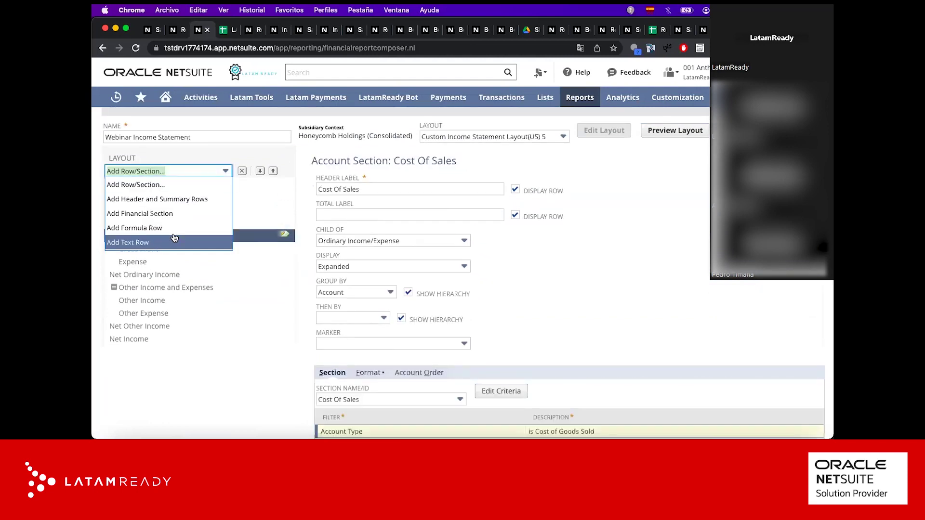
{"action": "left_click", "coordinate": [175, 238]}
{"action": "left_click", "coordinate": [363, 208]}
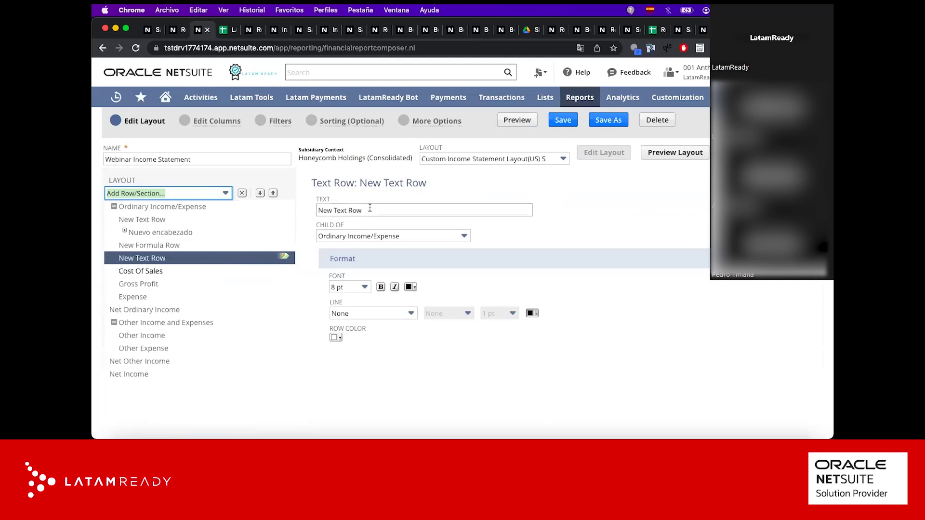
{"action": "triple_click", "coordinate": [370, 208]}
{"action": "key", "text": "BackSpace"}
Step: Clear the text of the text row above Nuevo encabezado and save the report
{"action": "left_click", "coordinate": [154, 220]}
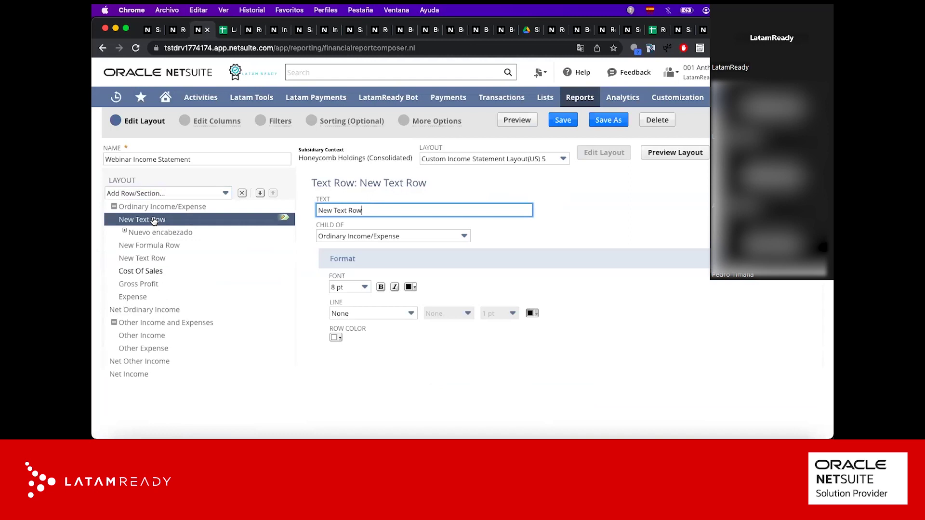
{"action": "triple_click", "coordinate": [381, 209]}
{"action": "key", "text": "BackSpace"}
{"action": "scroll", "coordinate": [499, 244], "scroll_direction": "up", "scroll_amount": 2}
{"action": "left_click", "coordinate": [563, 166]}
{"action": "key", "text": "Return"}
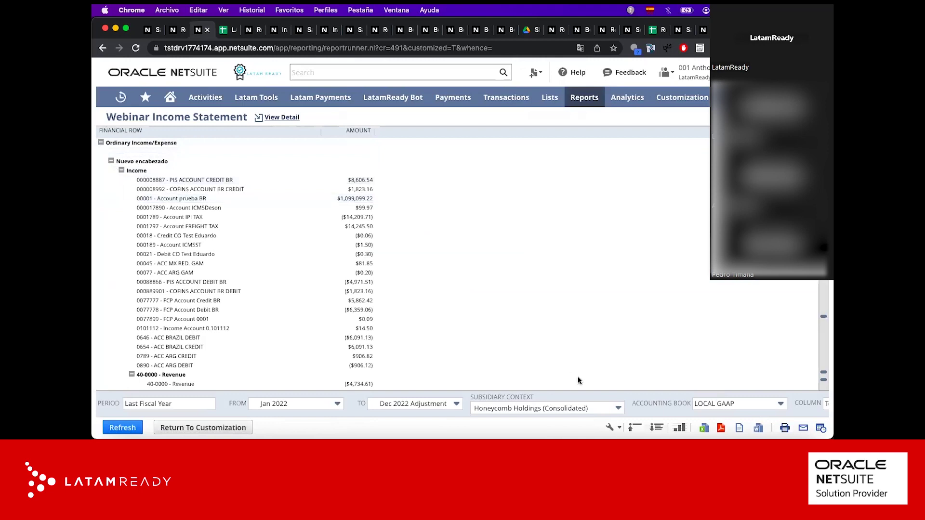
Step: Collapse the report, expand Ordinary Income/Expense and Cost Of Sales to check the text rows, and return to the customization
{"action": "left_click", "coordinate": [630, 429]}
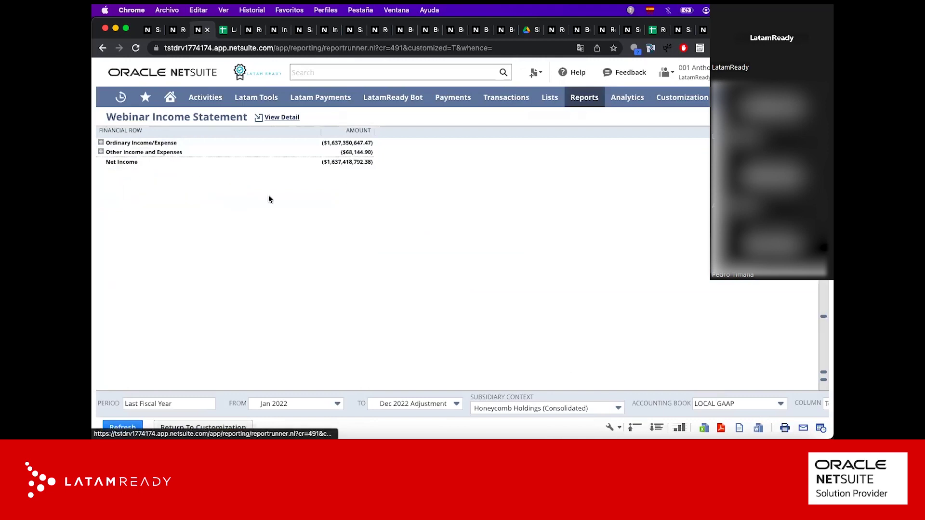
{"action": "left_click", "coordinate": [101, 143]}
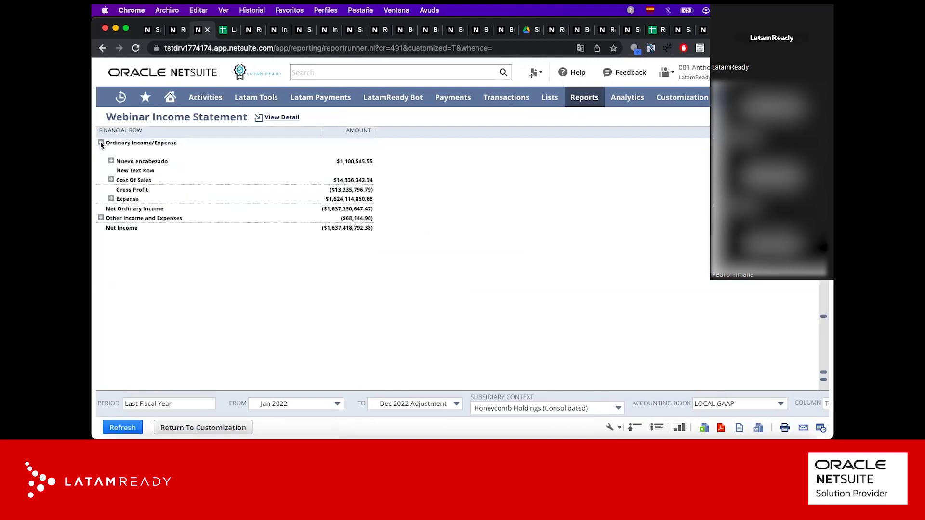
{"action": "left_click", "coordinate": [112, 180]}
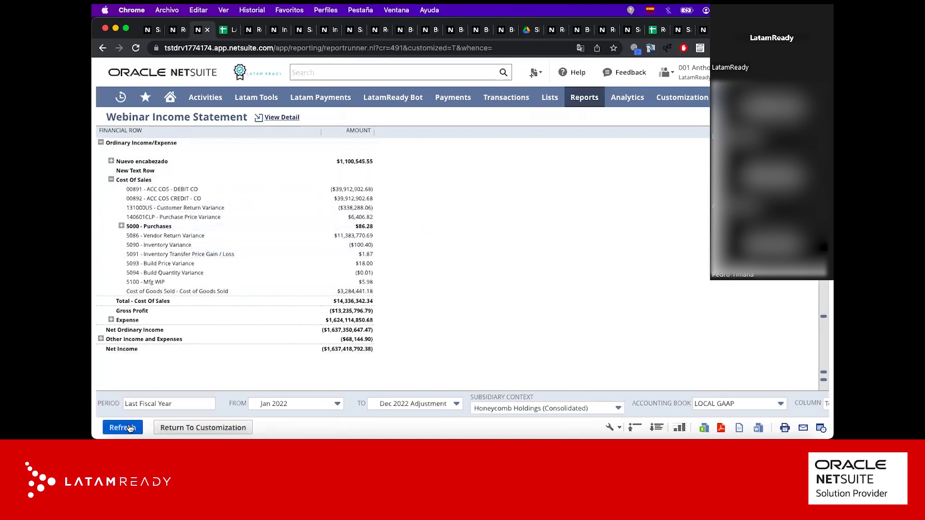
{"action": "left_click", "coordinate": [165, 428]}
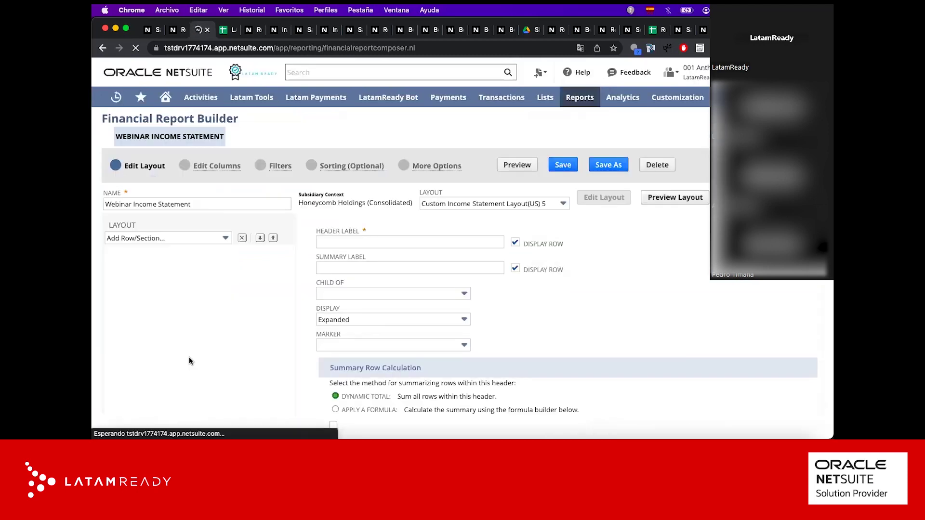
{"action": "left_click", "coordinate": [189, 356]}
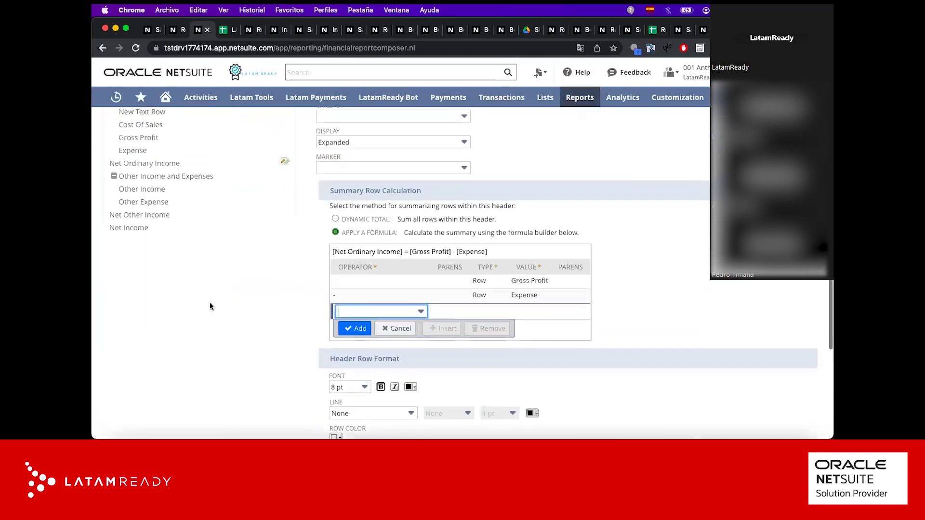
Step: Review the column, filter and sorting settings of the Webinar Income Statement in the report builder
{"action": "scroll", "coordinate": [210, 306], "scroll_direction": "up", "scroll_amount": 3}
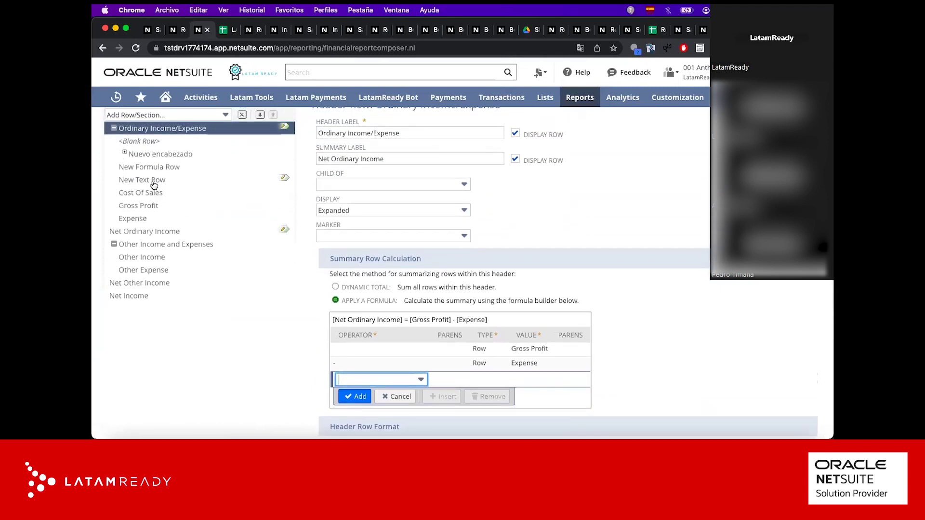
{"action": "scroll", "coordinate": [153, 186], "scroll_direction": "up", "scroll_amount": 1}
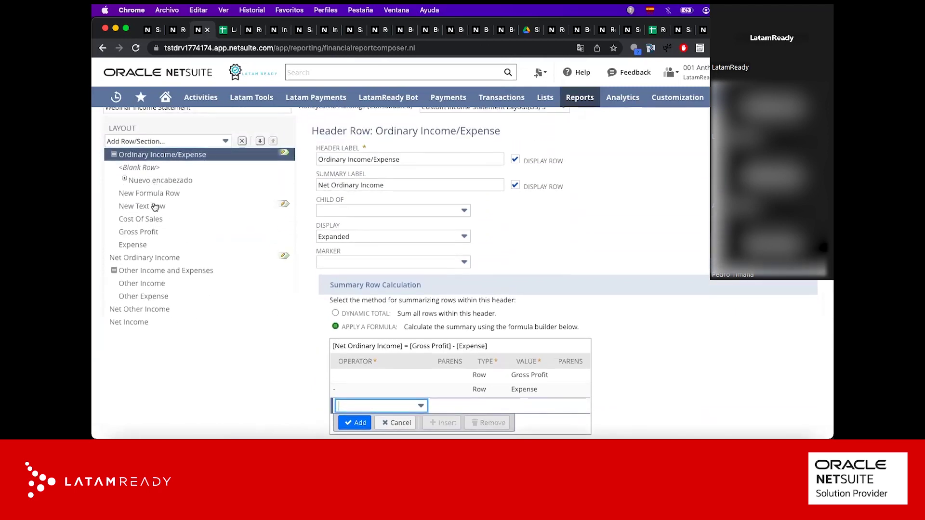
{"action": "scroll", "coordinate": [154, 206], "scroll_direction": "up", "scroll_amount": 4}
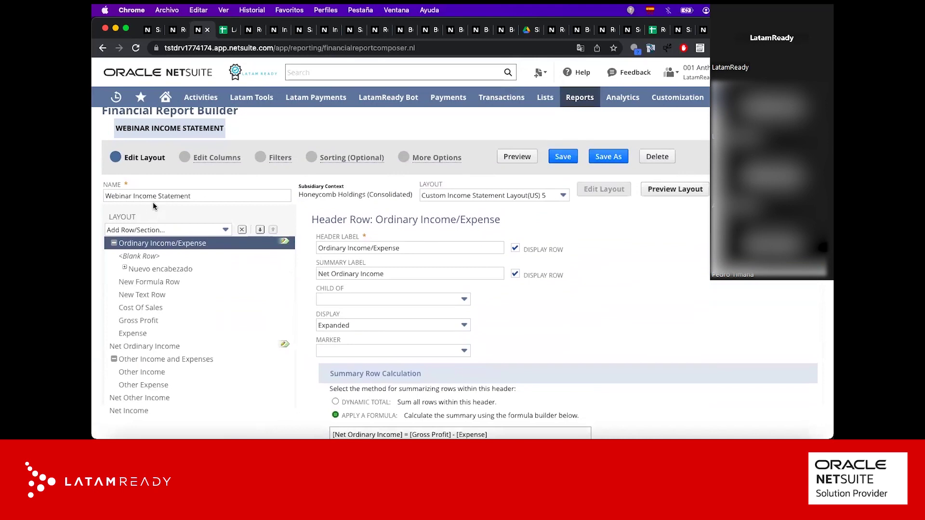
{"action": "scroll", "coordinate": [280, 143], "scroll_direction": "up", "scroll_amount": 1}
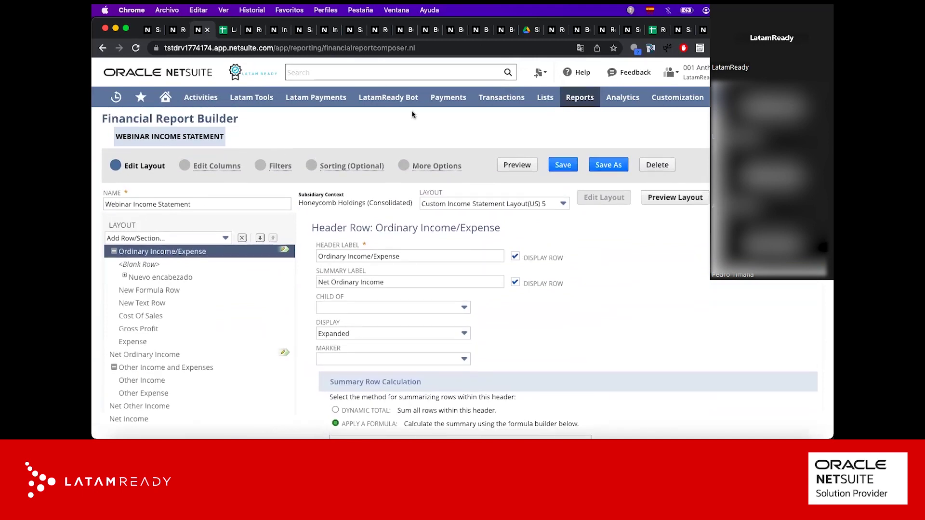
{"action": "mouse_move", "coordinate": [580, 100]}
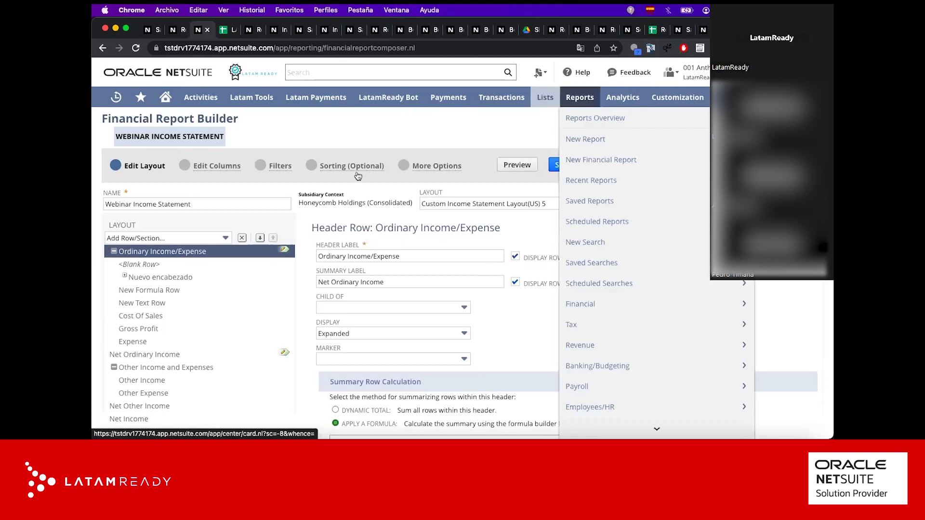
{"action": "left_click", "coordinate": [185, 166]}
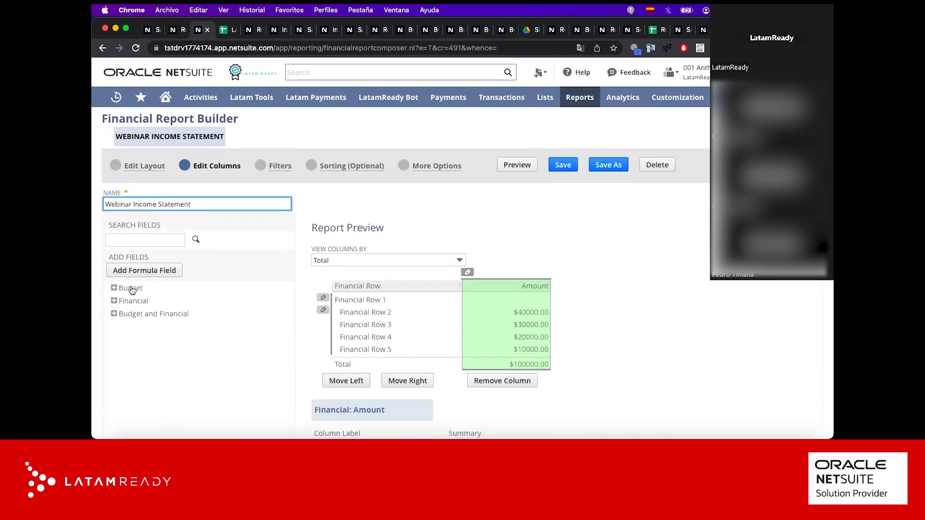
{"action": "left_click", "coordinate": [260, 164]}
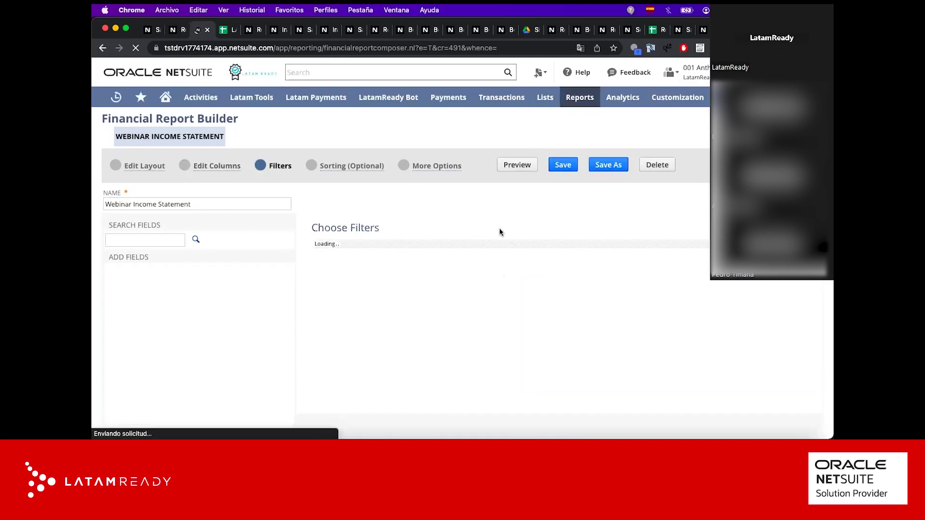
{"action": "scroll", "coordinate": [510, 279], "scroll_direction": "down", "scroll_amount": 2}
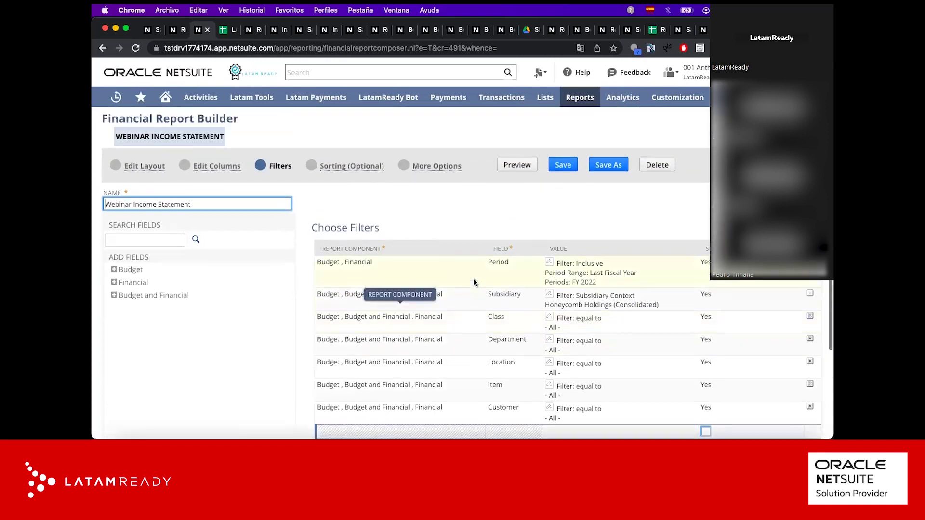
{"action": "left_click", "coordinate": [313, 167]}
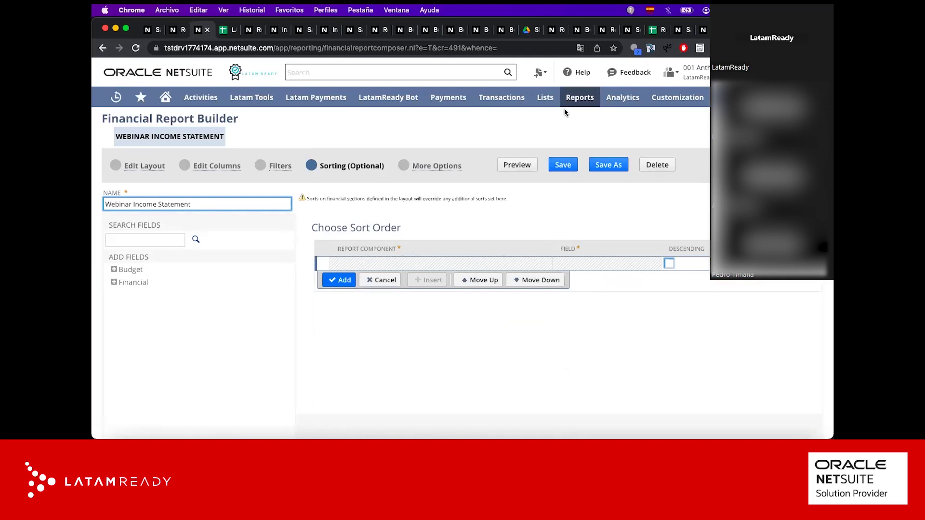
Step: Open the new search page from the reports area in a separate browser tab and switch to it
{"action": "mouse_move", "coordinate": [576, 98]}
{"action": "mouse_move", "coordinate": [594, 285]}
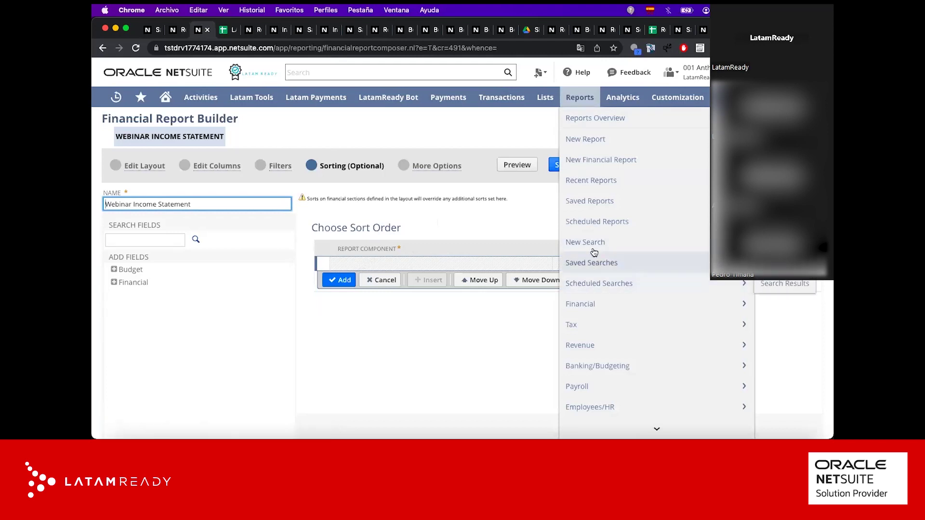
{"action": "left_click", "coordinate": [540, 223]}
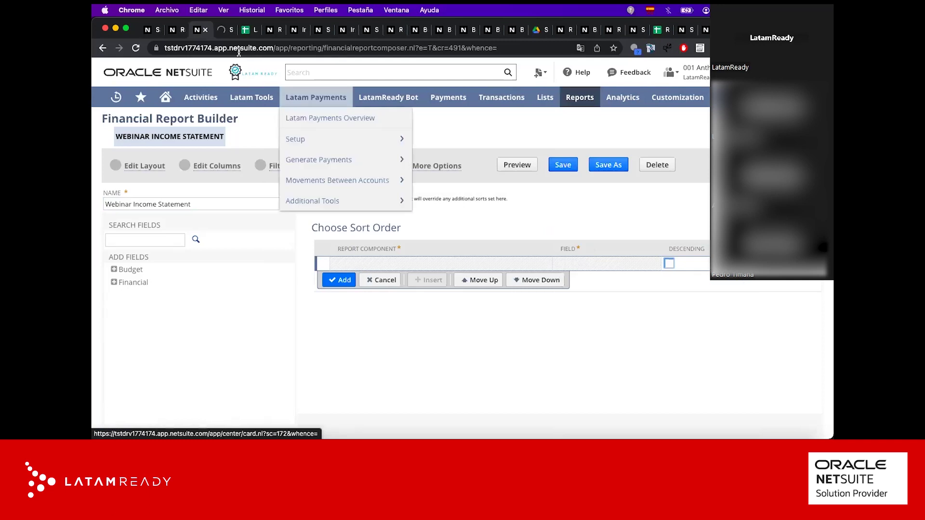
{"action": "left_click", "coordinate": [222, 33]}
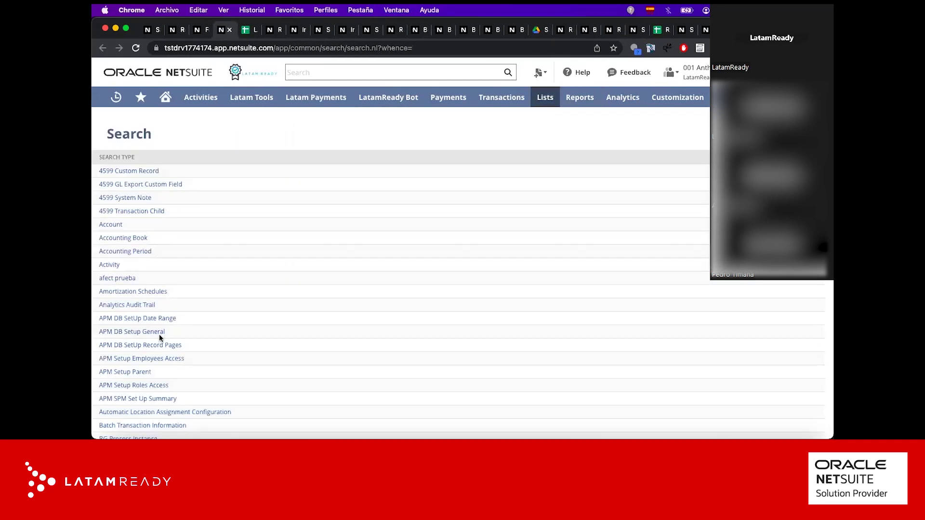
Step: Find Transaction in the list of search types and open its search form
{"action": "scroll", "coordinate": [159, 337], "scroll_direction": "down", "scroll_amount": 20}
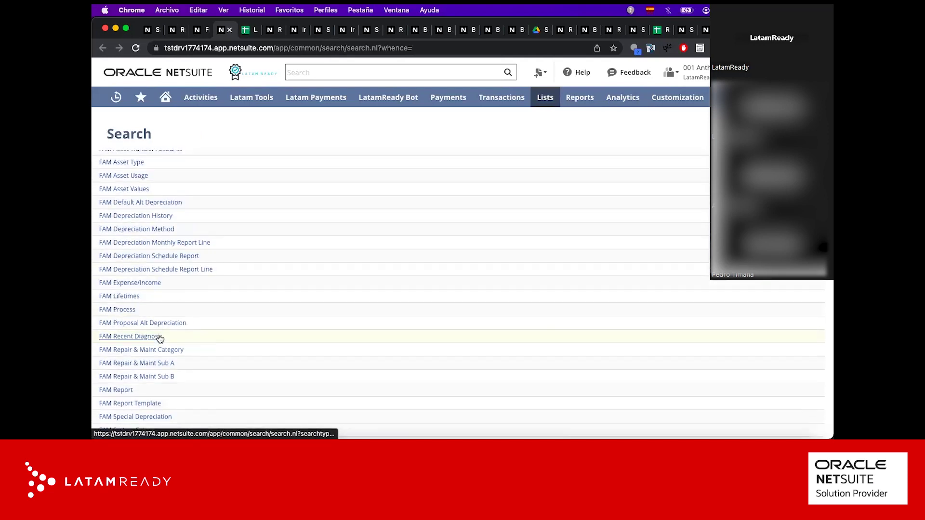
{"action": "key", "text": "super+f"}
{"action": "type", "text": "transaction"}
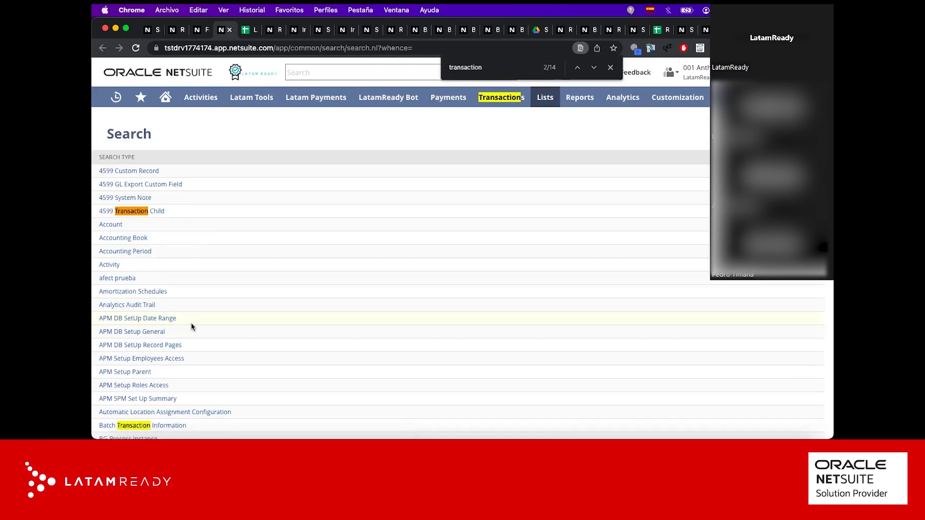
{"action": "scroll", "coordinate": [211, 288], "scroll_direction": "down", "scroll_amount": 20}
{"action": "scroll", "coordinate": [210, 289], "scroll_direction": "down", "scroll_amount": 20}
{"action": "scroll", "coordinate": [211, 289], "scroll_direction": "down", "scroll_amount": 20}
{"action": "scroll", "coordinate": [210, 289], "scroll_direction": "down", "scroll_amount": 5}
{"action": "left_click", "coordinate": [125, 267]}
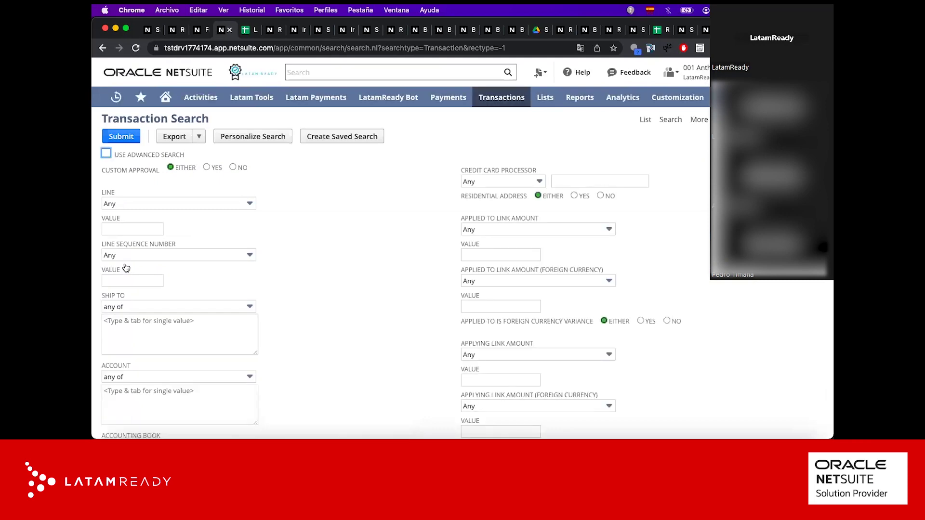
Step: Start a saved transaction search titled Transaction Sales Webinar Search, leaving its ID blank
{"action": "left_click", "coordinate": [353, 138]}
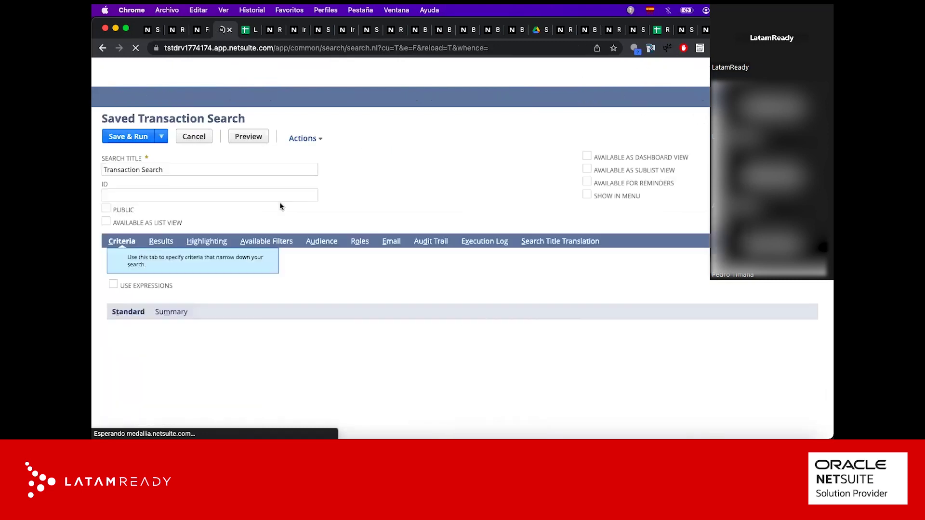
{"action": "left_click", "coordinate": [142, 169]}
{"action": "left_click", "coordinate": [142, 169]}
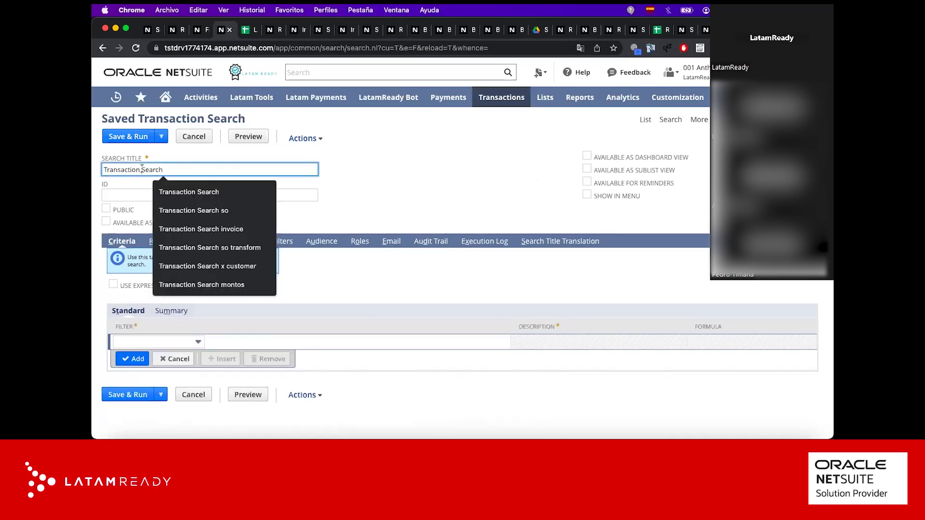
{"action": "type", "text": "Sales Webinar S"}
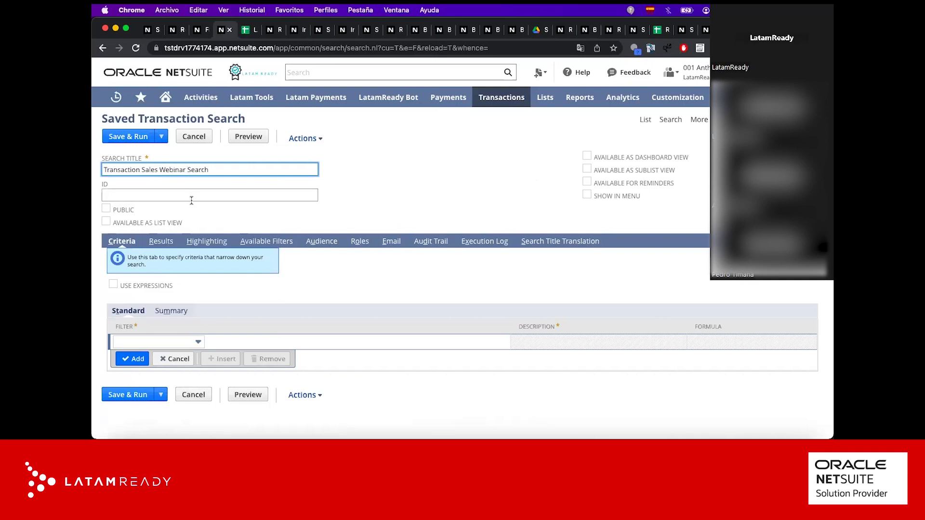
{"action": "left_click", "coordinate": [191, 201]}
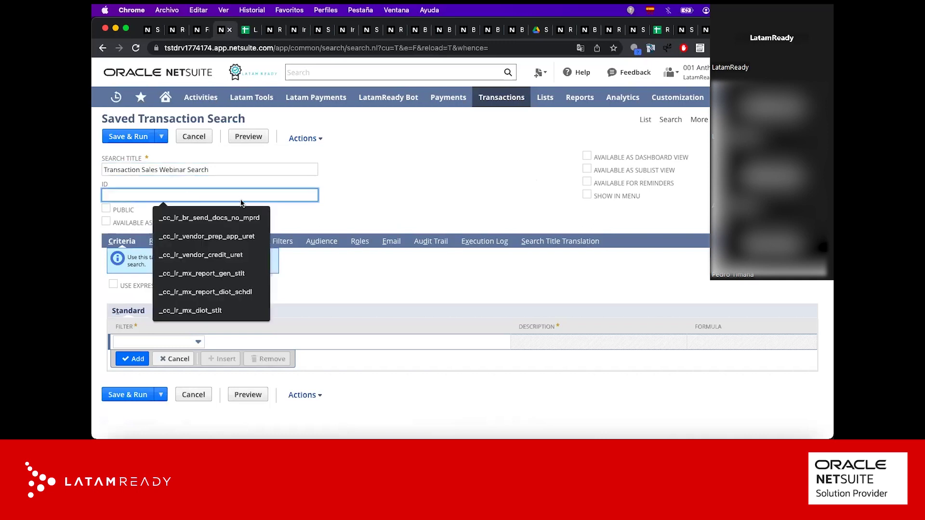
{"action": "left_click", "coordinate": [370, 203]}
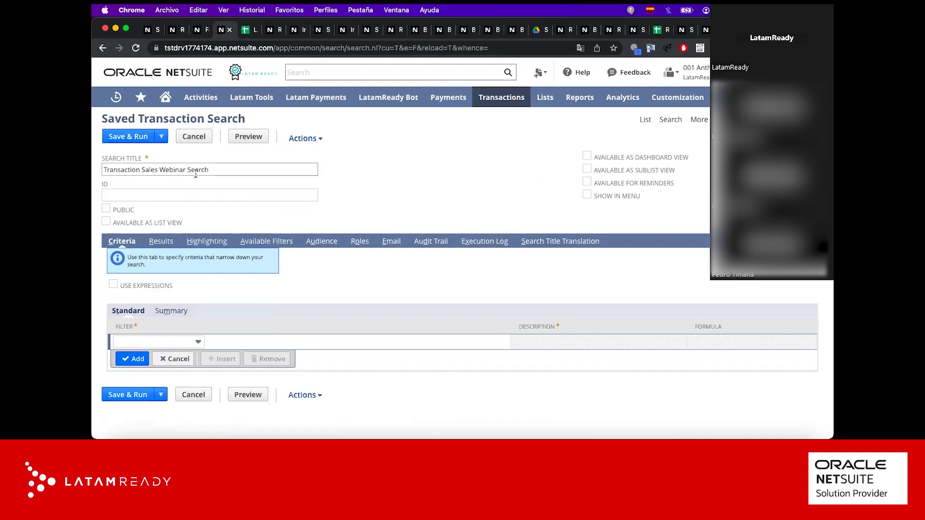
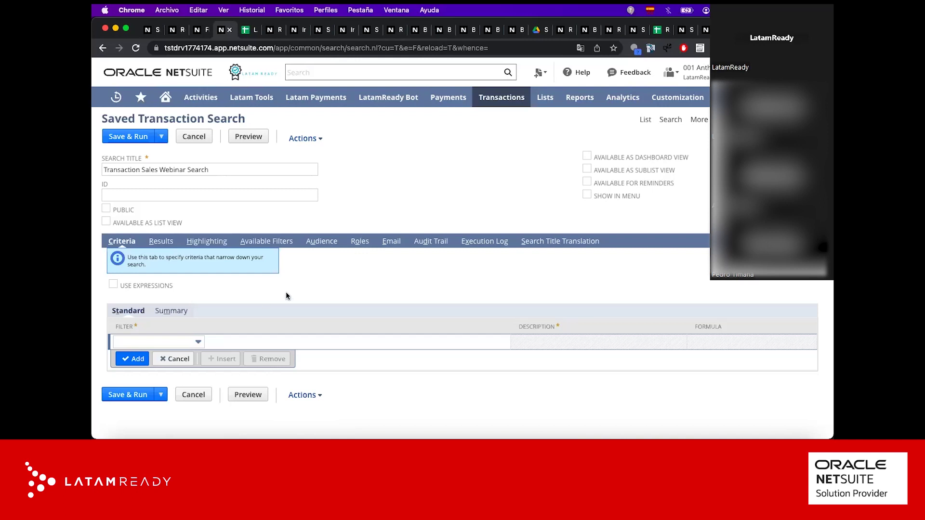
Step: Find Type among the standard criteria filter fields and choose it for the saved search
{"action": "left_click", "coordinate": [179, 343]}
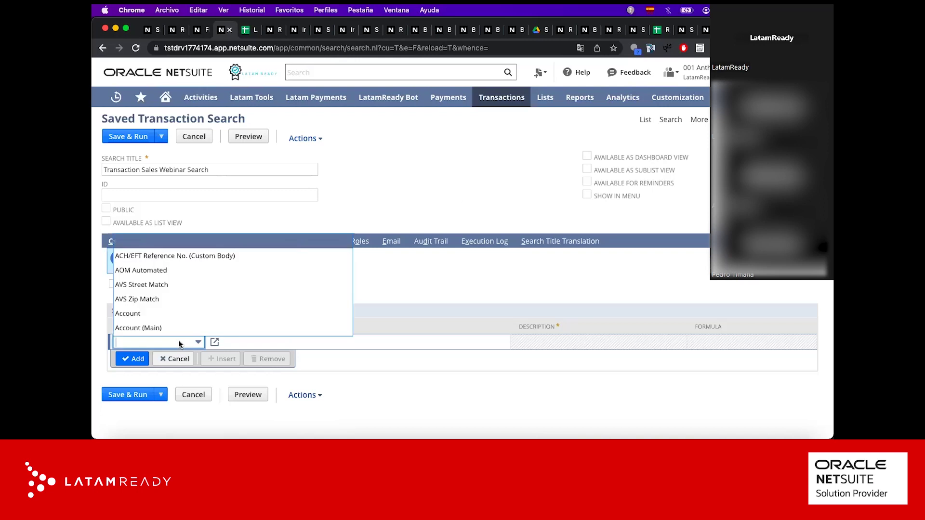
{"action": "key", "text": "super+f"}
{"action": "type", "text": "type"}
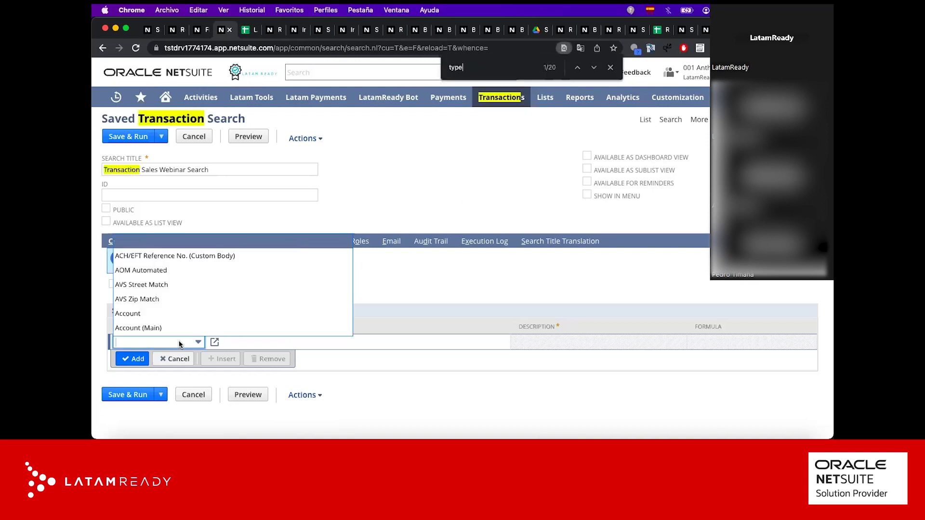
{"action": "key", "text": "Return"}
{"action": "key", "text": "Return"}
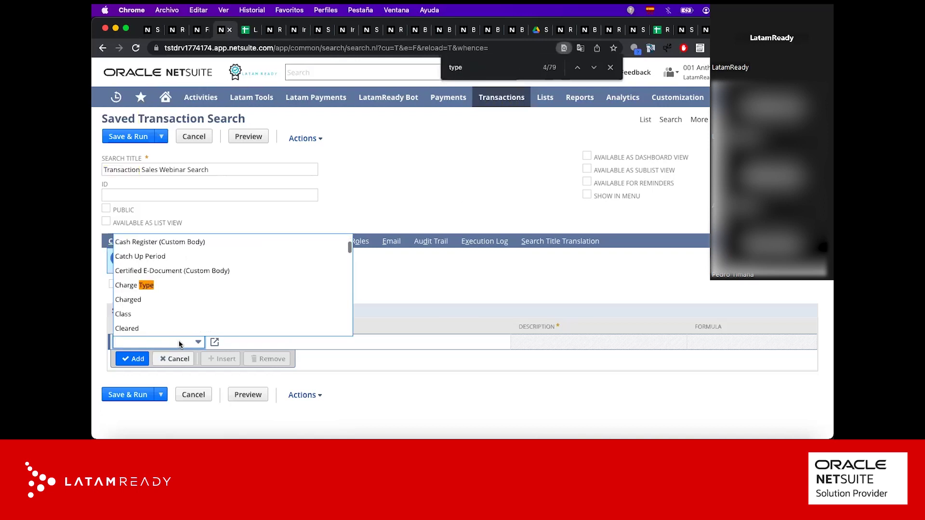
{"action": "key", "text": "Return"}
{"action": "key", "text": "Return"}
{"action": "key", "text": "Return"}
{"action": "key", "text": "Return"}
{"action": "key", "text": "Return"}
{"action": "key", "text": "Return"}
{"action": "key", "text": "Return"}
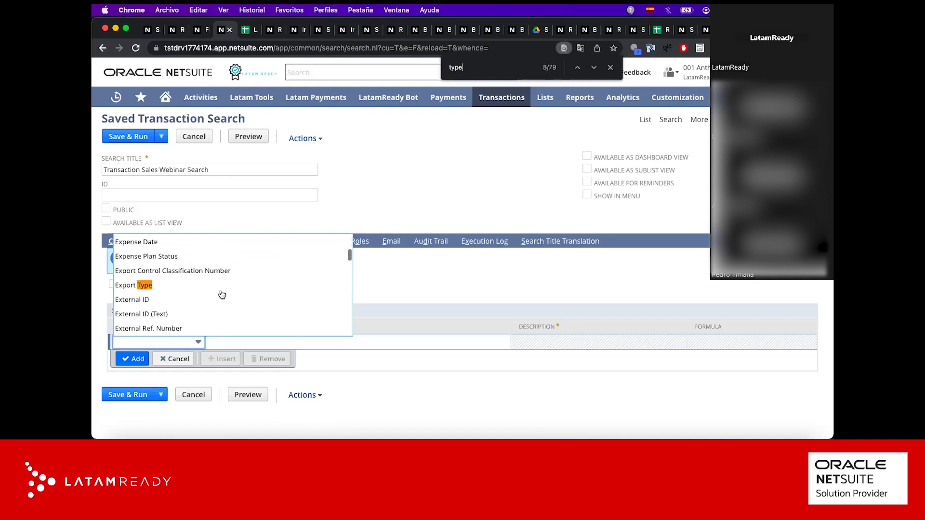
{"action": "key", "text": "Return"}
{"action": "key", "text": "Return"}
{"action": "key", "text": "Return"}
{"action": "key", "text": "Return"}
{"action": "key", "text": "Return"}
{"action": "key", "text": "Return"}
{"action": "key", "text": "Return"}
{"action": "key", "text": "Return"}
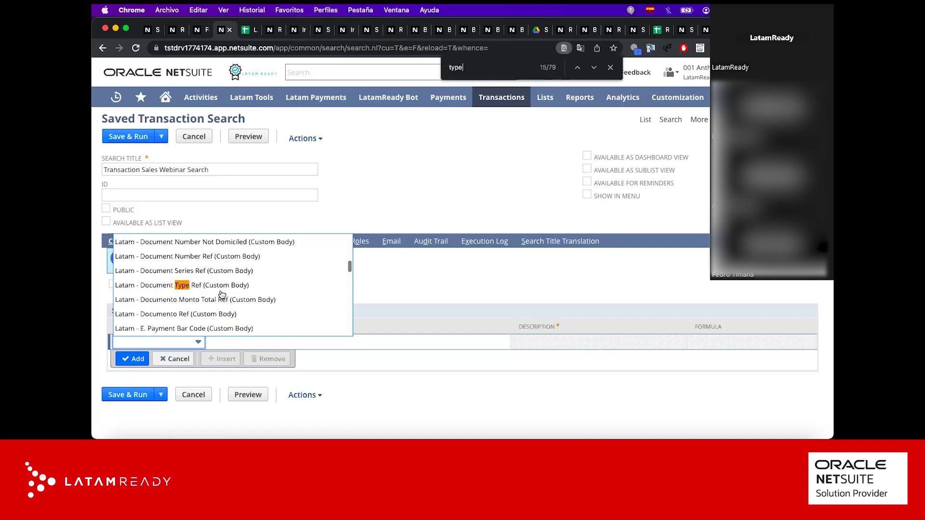
{"action": "scroll", "coordinate": [222, 295], "scroll_direction": "down", "scroll_amount": 15}
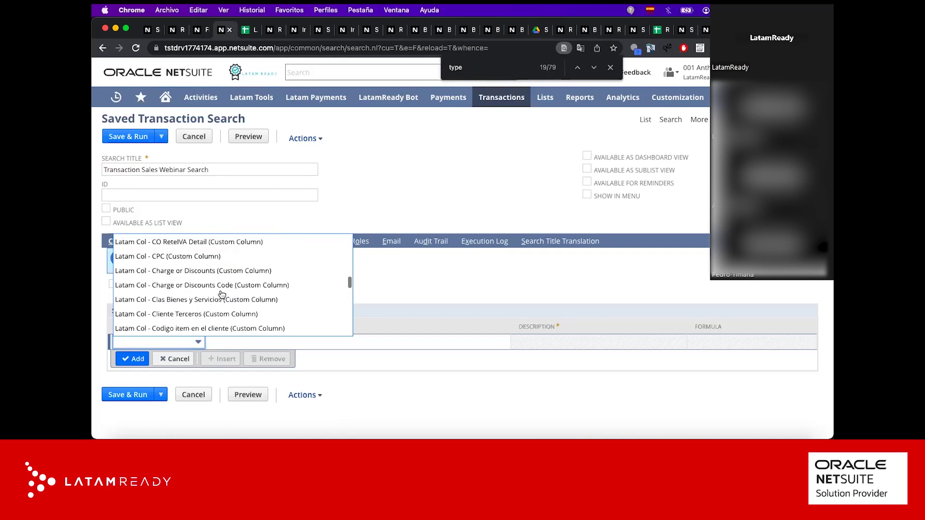
{"action": "scroll", "coordinate": [222, 295], "scroll_direction": "down", "scroll_amount": 15}
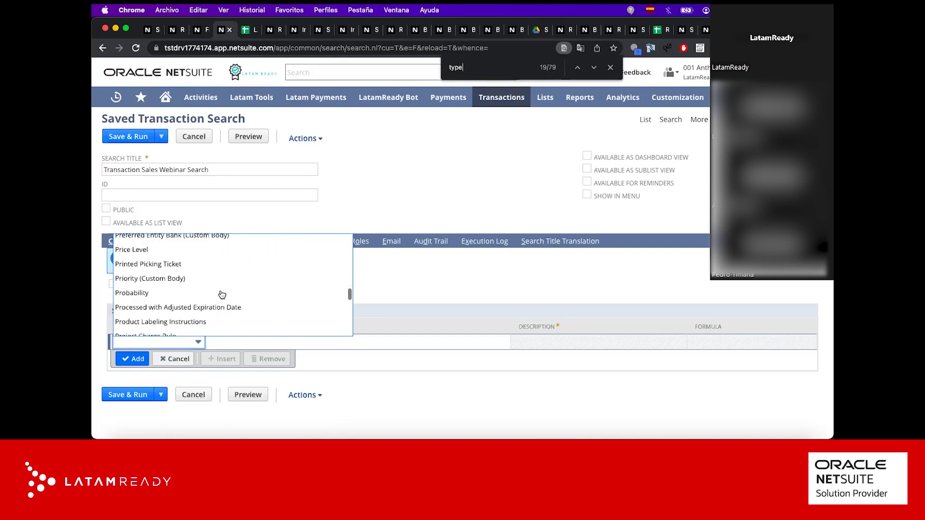
{"action": "scroll", "coordinate": [222, 294], "scroll_direction": "down", "scroll_amount": 15}
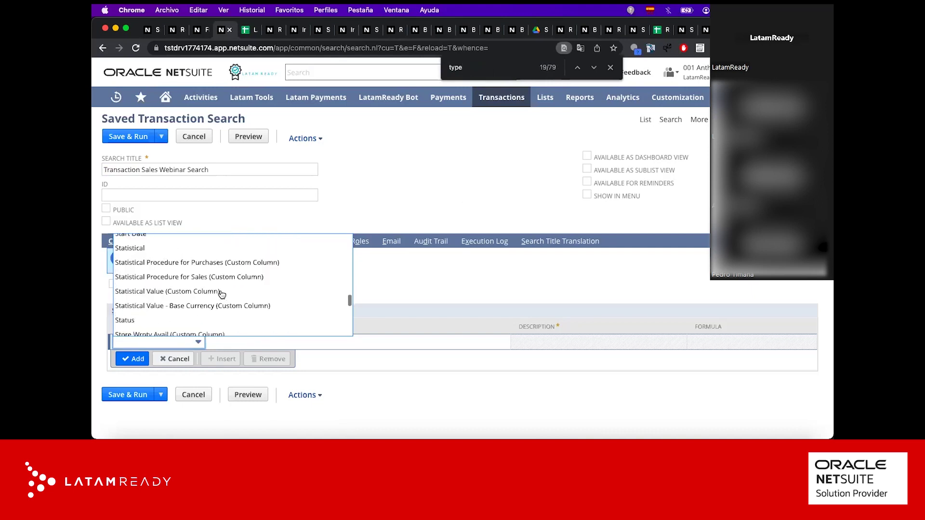
{"action": "scroll", "coordinate": [222, 294], "scroll_direction": "up", "scroll_amount": 5}
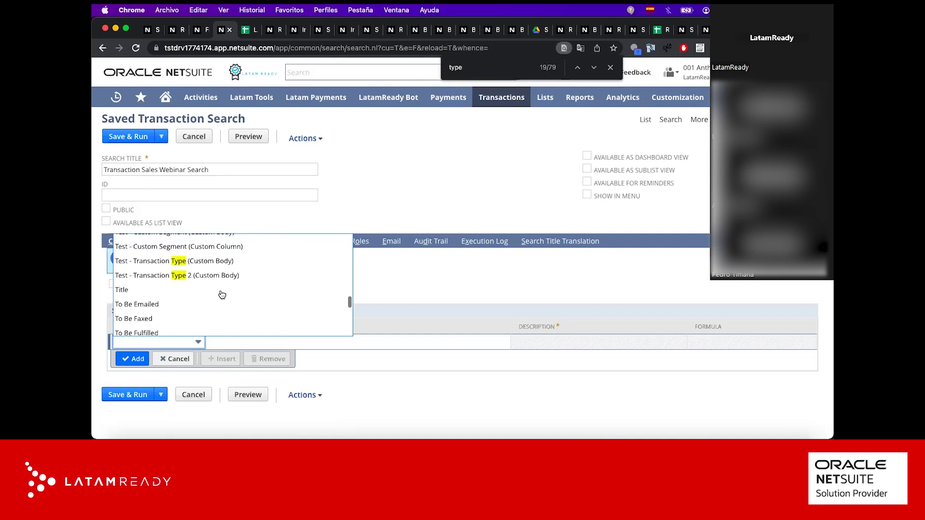
{"action": "scroll", "coordinate": [221, 294], "scroll_direction": "down", "scroll_amount": 5}
{"action": "scroll", "coordinate": [222, 294], "scroll_direction": "down", "scroll_amount": 10}
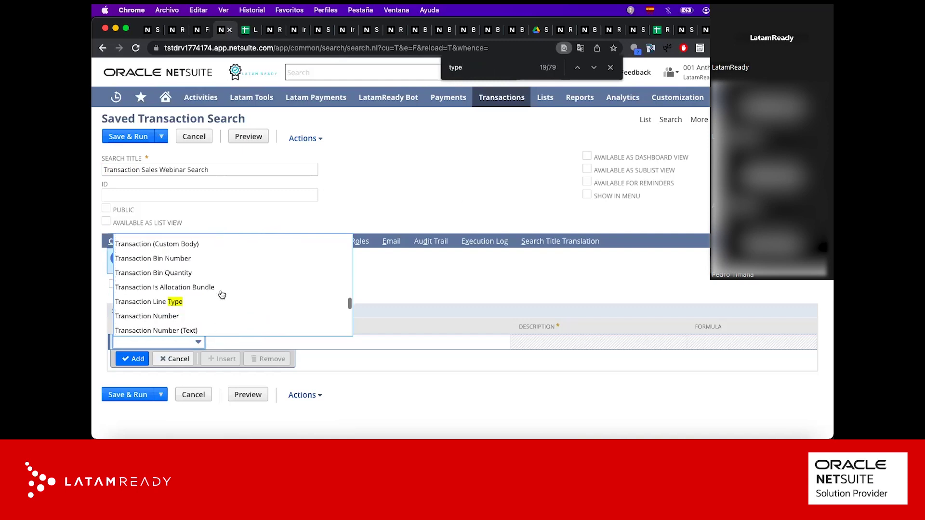
{"action": "scroll", "coordinate": [222, 294], "scroll_direction": "up", "scroll_amount": 2}
{"action": "scroll", "coordinate": [221, 294], "scroll_direction": "down", "scroll_amount": 6}
{"action": "scroll", "coordinate": [222, 295], "scroll_direction": "up", "scroll_amount": 1}
{"action": "left_click", "coordinate": [171, 260]}
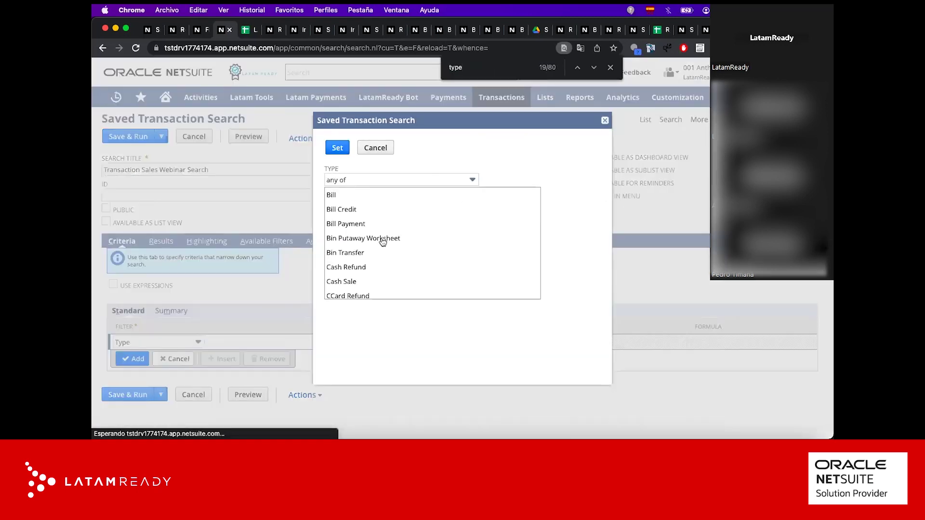
Step: Set the Type filter to any of Invoice and apply the criterion
{"action": "scroll", "coordinate": [383, 242], "scroll_direction": "down", "scroll_amount": 8}
{"action": "scroll", "coordinate": [383, 241], "scroll_direction": "down", "scroll_amount": 5}
{"action": "scroll", "coordinate": [383, 242], "scroll_direction": "up", "scroll_amount": 7}
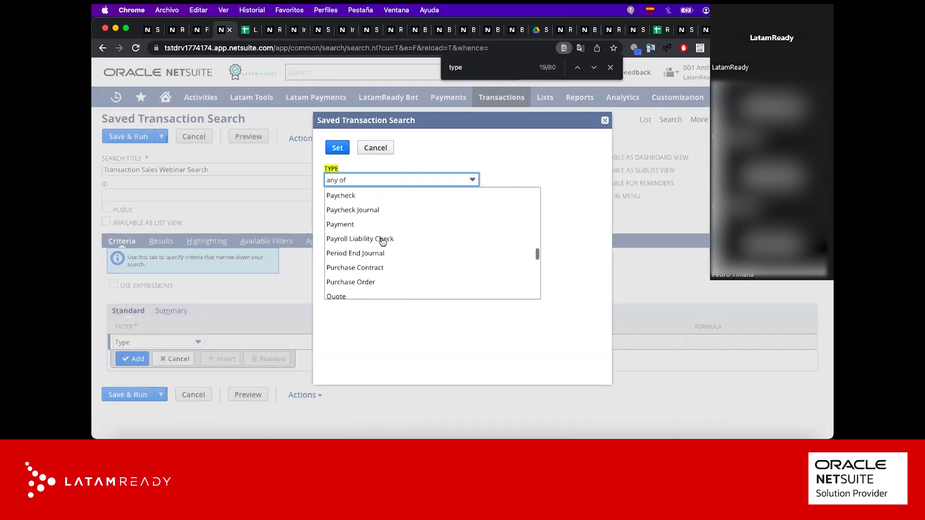
{"action": "left_click", "coordinate": [356, 212]}
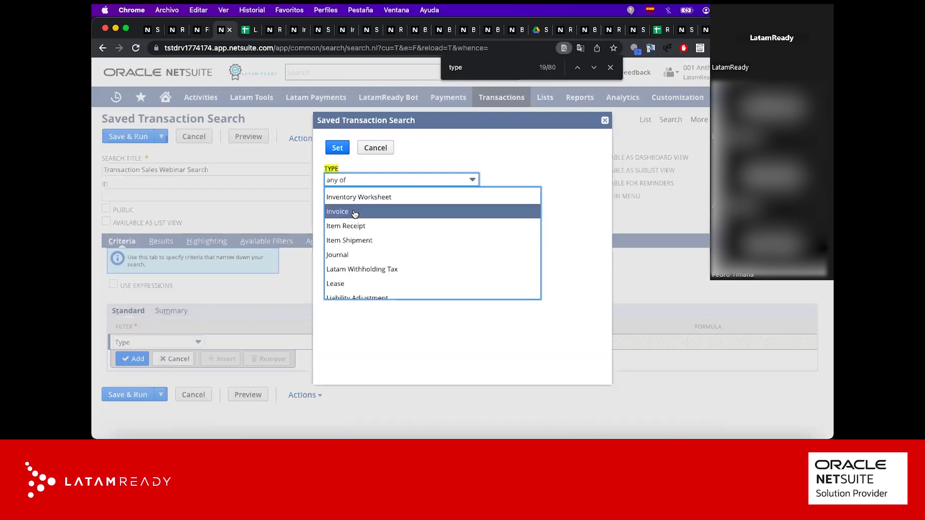
{"action": "left_click", "coordinate": [340, 146]}
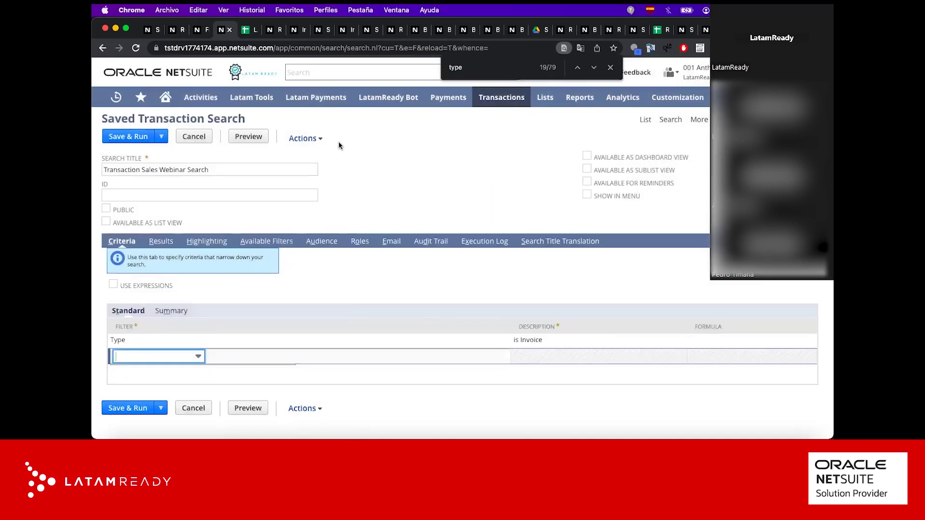
Step: Find the plain Date field among the standard criteria filters and choose it for the saved search
{"action": "left_click", "coordinate": [182, 357]}
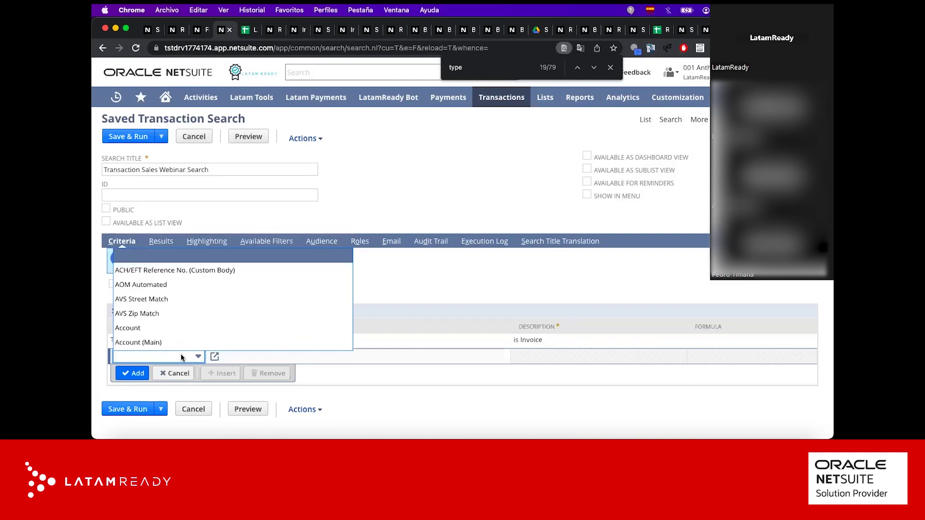
{"action": "key", "text": "super+f"}
{"action": "type", "text": "date"}
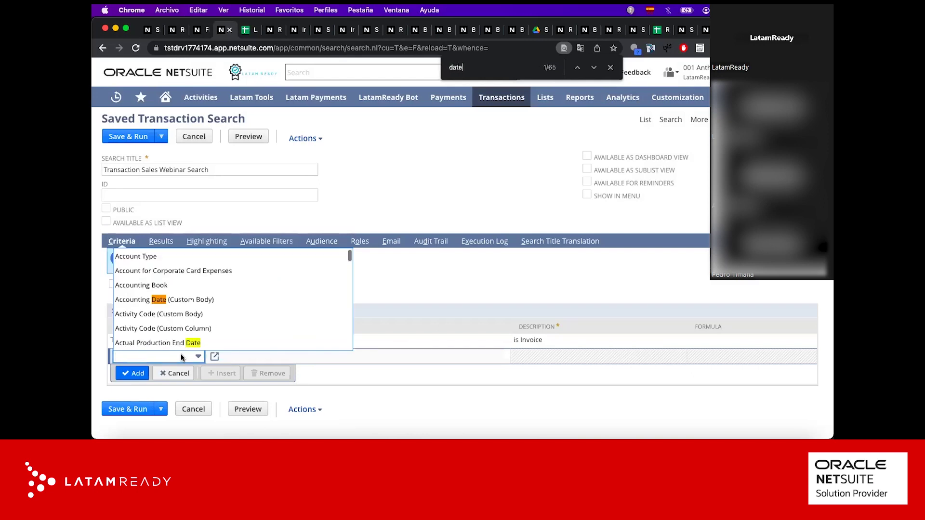
{"action": "key", "text": "Return"}
{"action": "key", "text": "Return"}
{"action": "key", "text": "Return"}
{"action": "key", "text": "Return"}
{"action": "key", "text": "Return"}
{"action": "key", "text": "Return"}
{"action": "key", "text": "Return"}
{"action": "key", "text": "Return"}
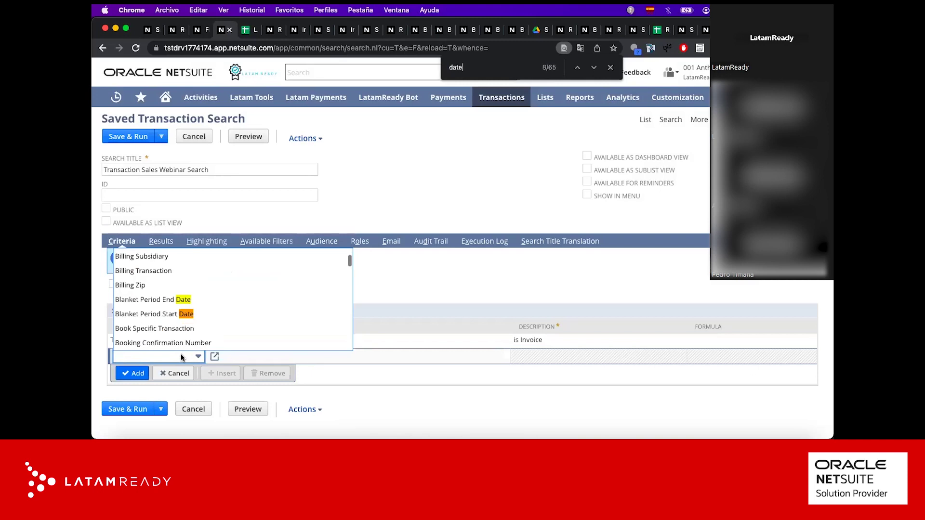
{"action": "key", "text": "Return"}
{"action": "key", "text": "Return"}
{"action": "key", "text": "Return"}
{"action": "key", "text": "Return"}
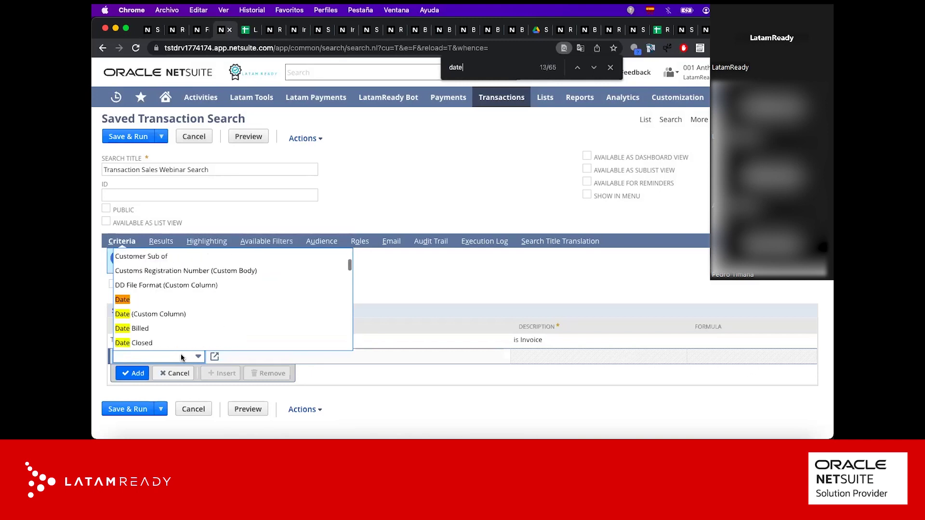
{"action": "left_click", "coordinate": [154, 303]}
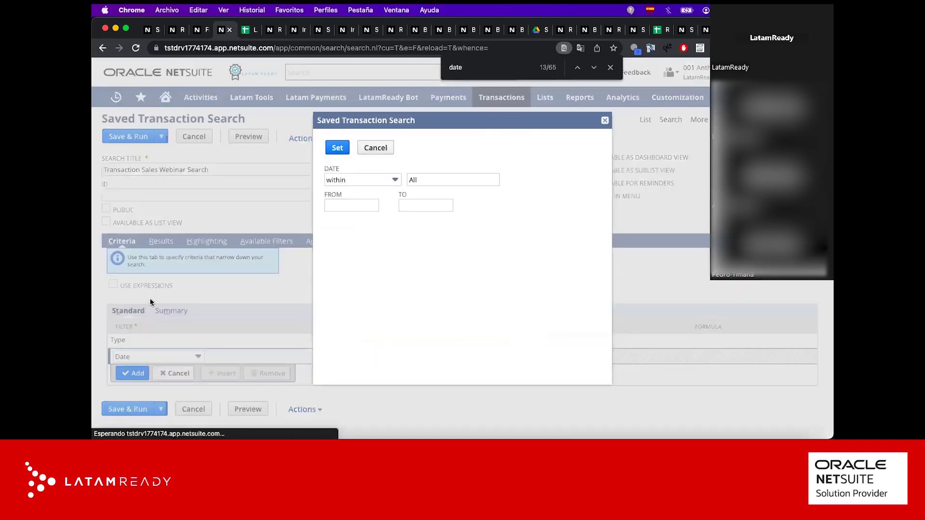
Step: Set the Date filter to within this year, apply the criterion, and save and run the search
{"action": "left_click", "coordinate": [433, 180]}
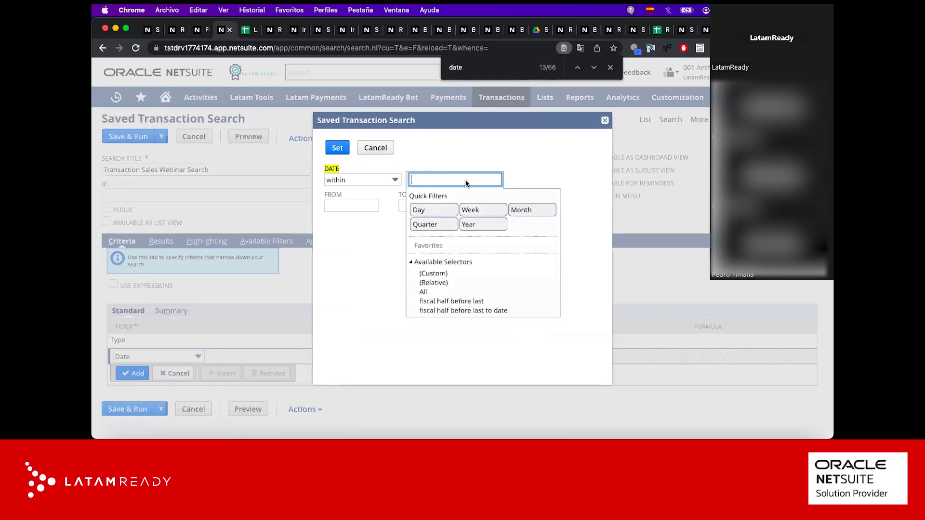
{"action": "left_click", "coordinate": [482, 224]}
{"action": "scroll", "coordinate": [455, 288], "scroll_direction": "down", "scroll_amount": 5}
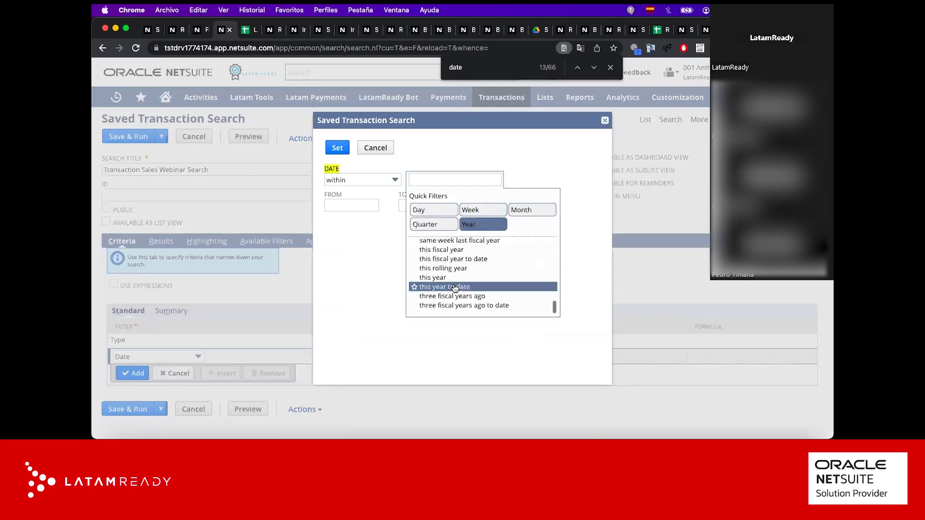
{"action": "left_click", "coordinate": [453, 278]}
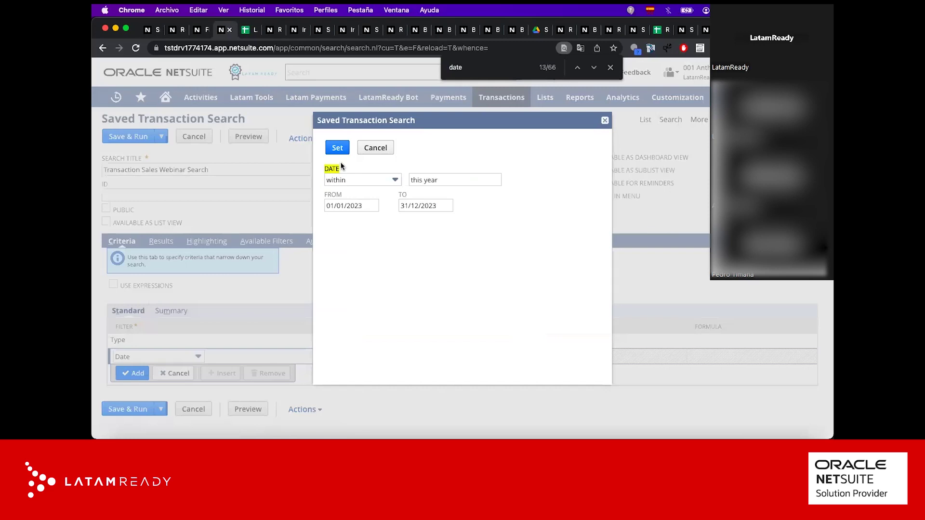
{"action": "left_click", "coordinate": [337, 149]}
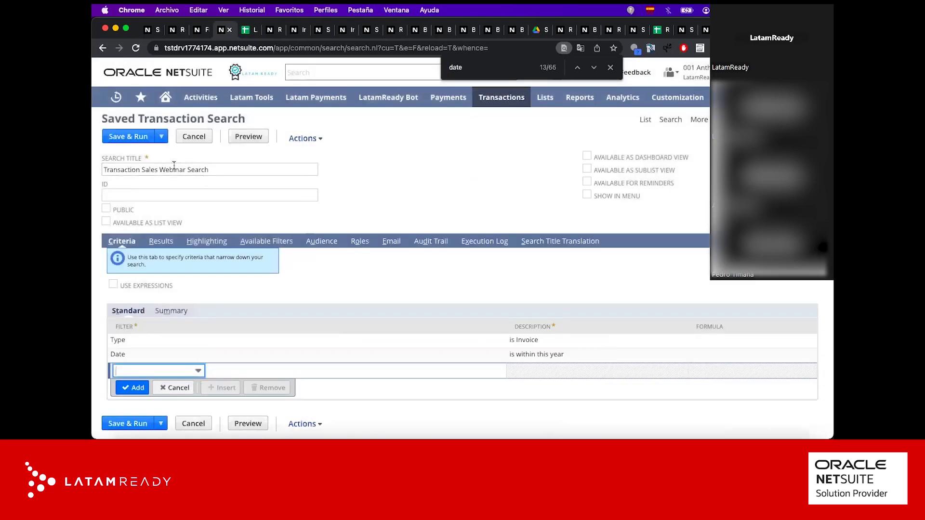
{"action": "left_click", "coordinate": [140, 138]}
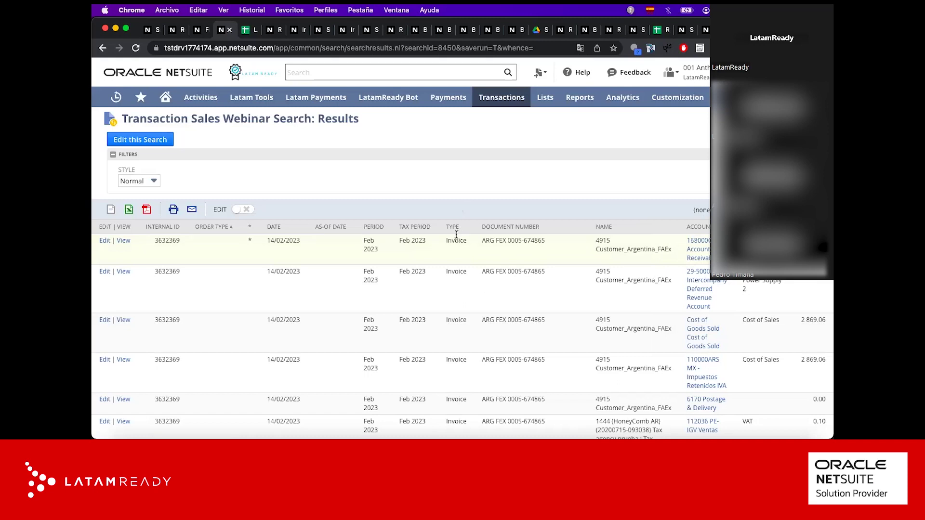
Step: Open the invoice of the first search result in a new tab and switch to it
{"action": "left_click", "coordinate": [123, 241], "text": "super"}
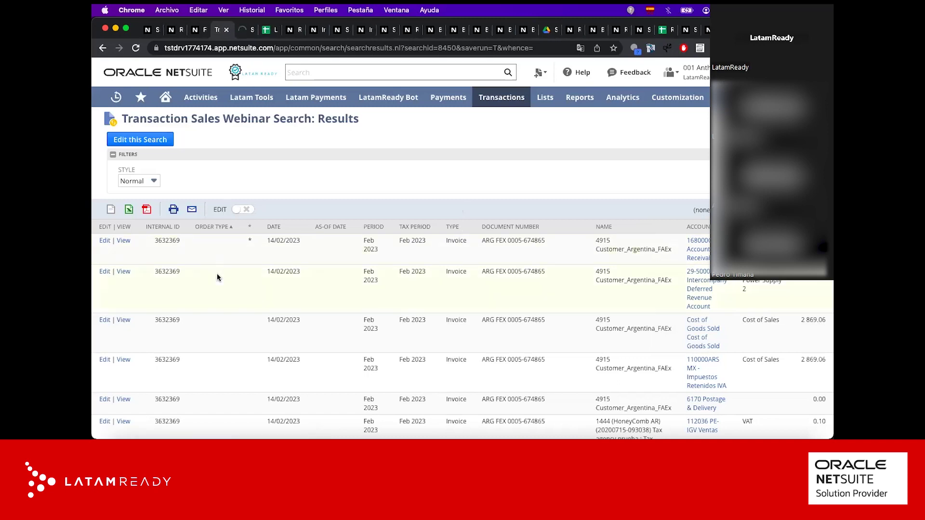
{"action": "double_click", "coordinate": [170, 240]}
{"action": "scroll", "coordinate": [512, 370], "scroll_direction": "down", "scroll_amount": 3}
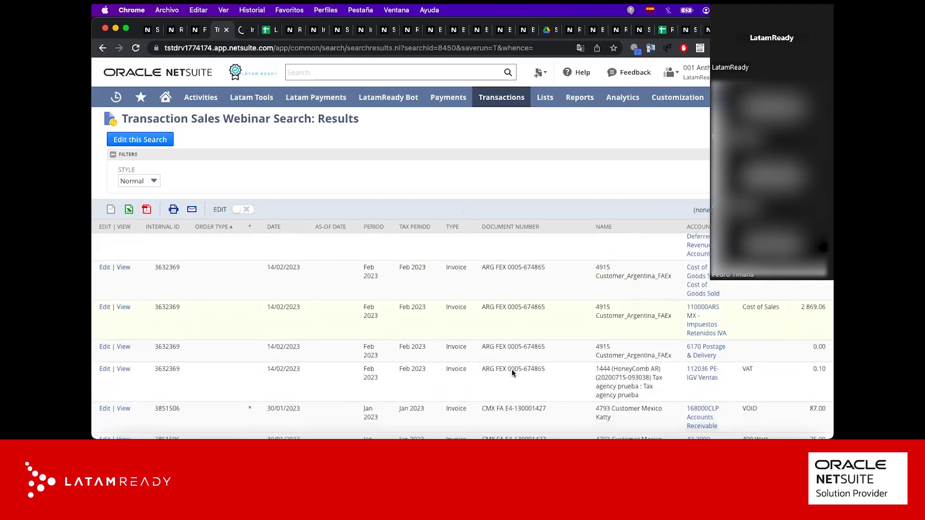
{"action": "scroll", "coordinate": [513, 373], "scroll_direction": "up", "scroll_amount": 3}
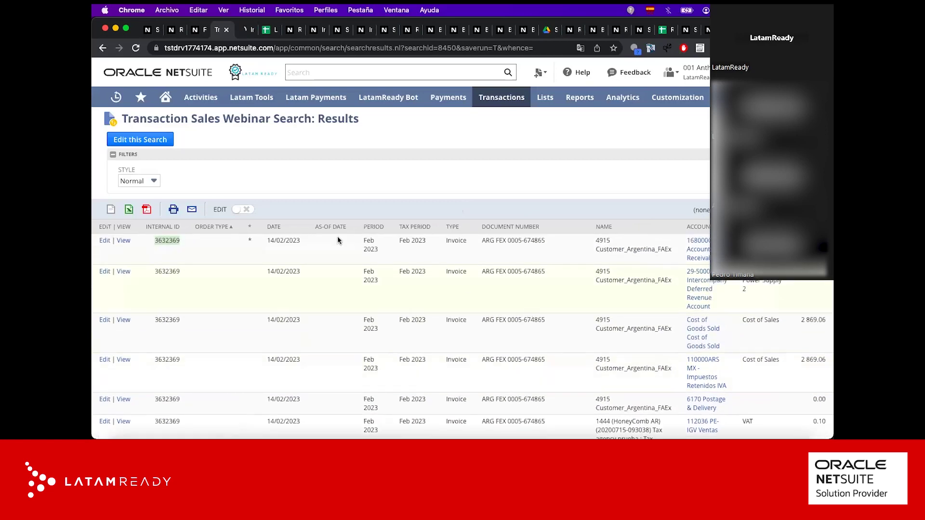
{"action": "left_click", "coordinate": [245, 30]}
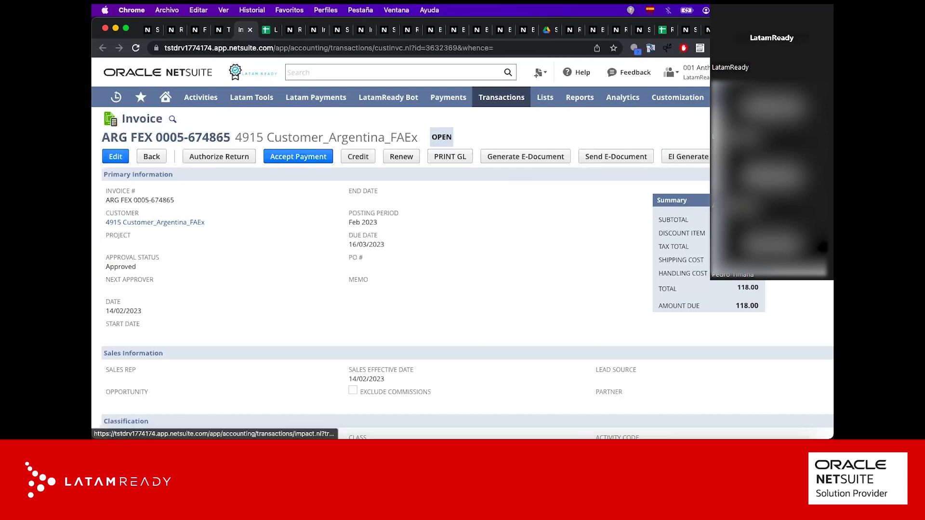
Step: Examine the invoice's GL Impact in a separate tab, close it and return to the search results
{"action": "left_click", "coordinate": [502, 97], "text": "super"}
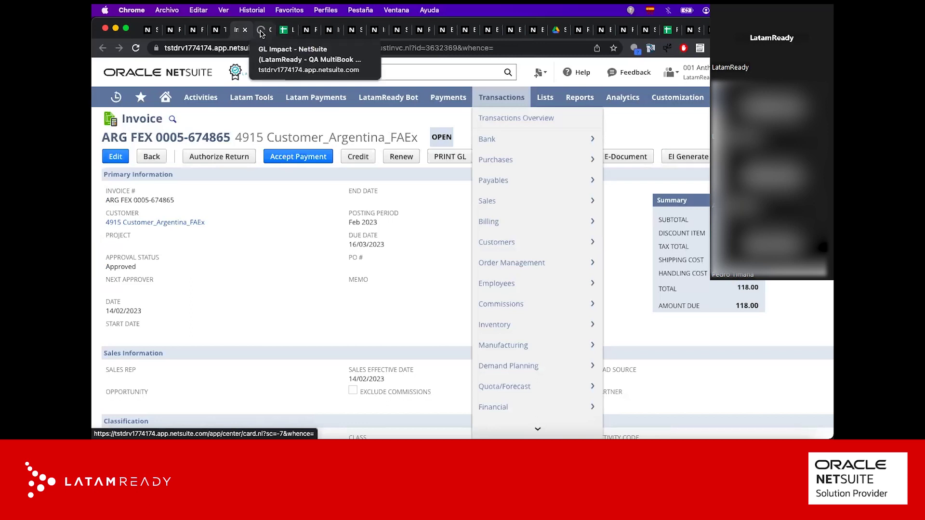
{"action": "left_click", "coordinate": [261, 30]}
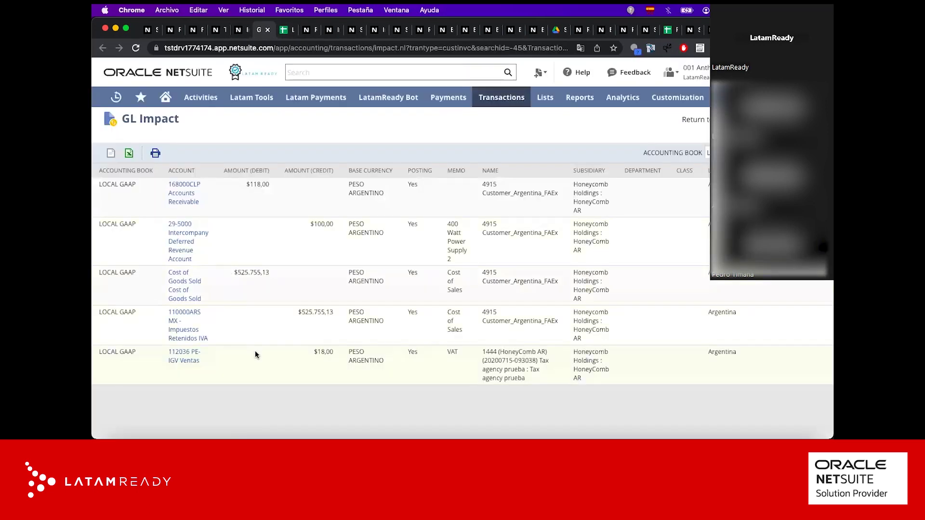
{"action": "left_click", "coordinate": [267, 30]}
{"action": "left_click", "coordinate": [217, 30]}
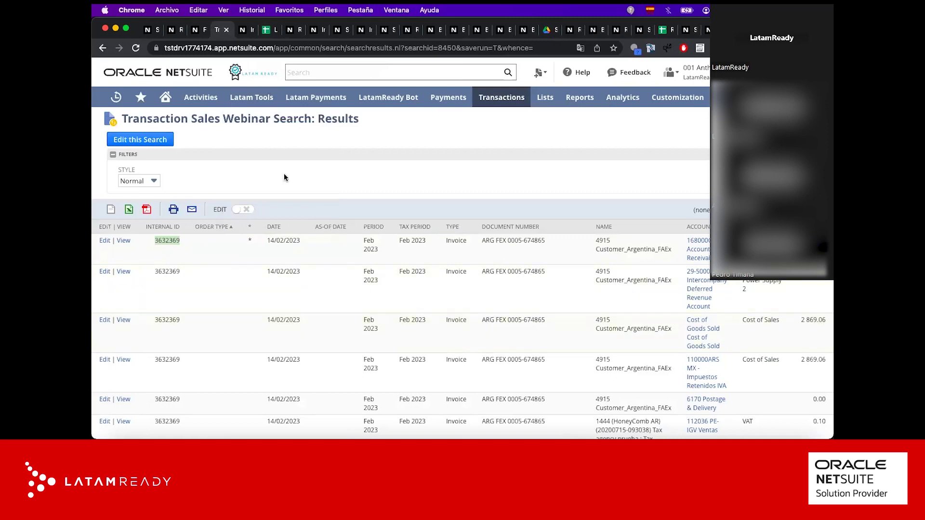
Step: Close the Webinar Income Statement report builder tab and reopen Transaction Sales Webinar Search for editing
{"action": "left_click", "coordinate": [198, 31]}
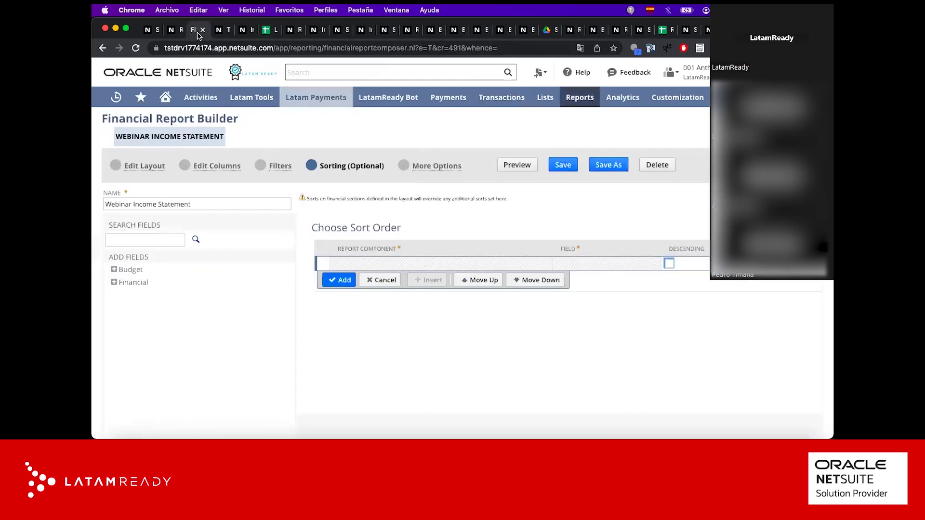
{"action": "left_click", "coordinate": [202, 30]}
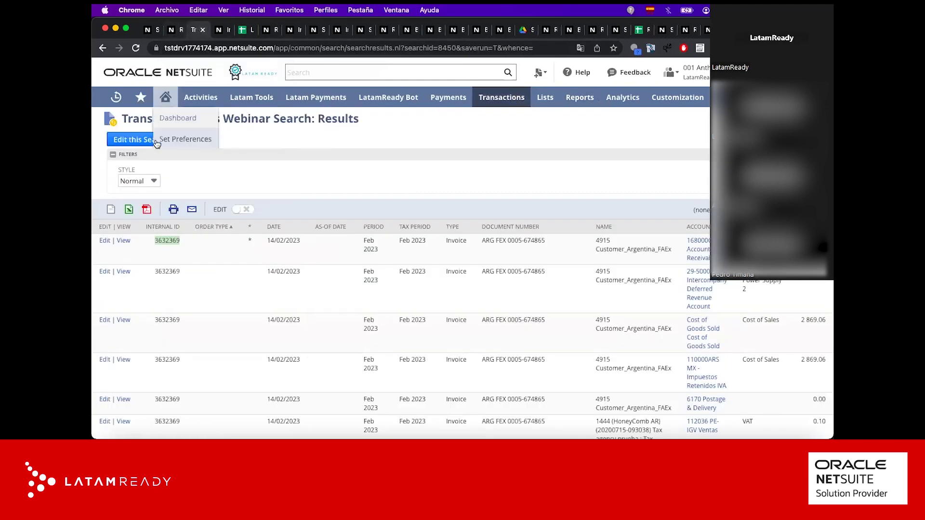
{"action": "left_click", "coordinate": [144, 141]}
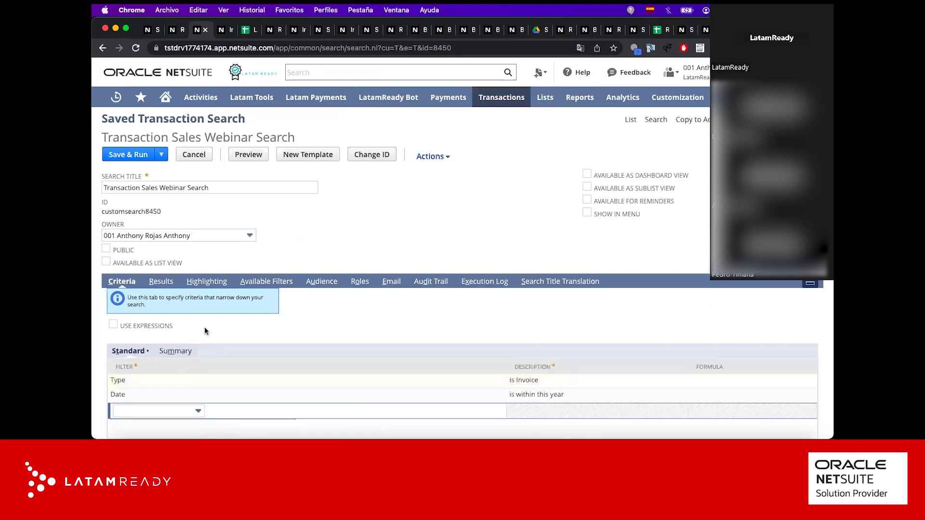
Step: Add a Main Line criterion set to true, and save and run the search again
{"action": "left_click", "coordinate": [159, 409]}
{"action": "type", "text": "mai"}
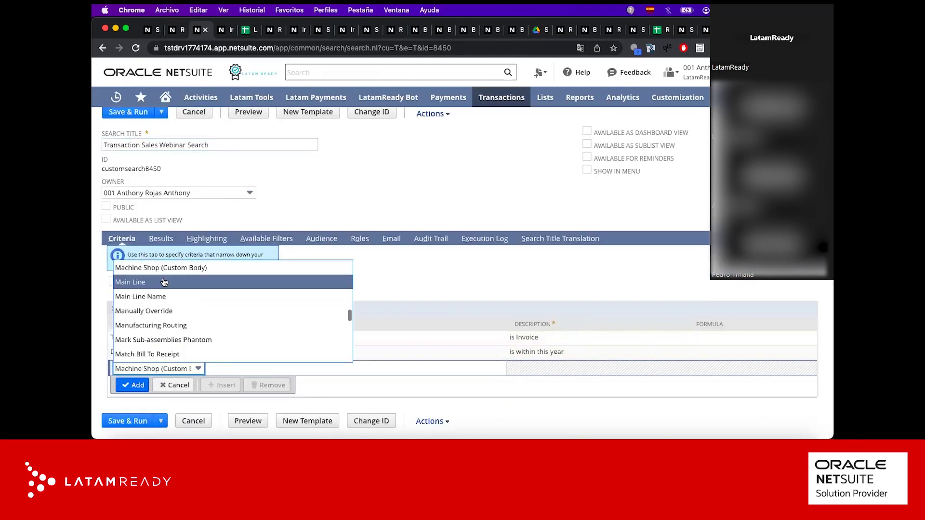
{"action": "key", "text": "Return"}
{"action": "left_click", "coordinate": [402, 165]}
{"action": "left_click", "coordinate": [337, 148]}
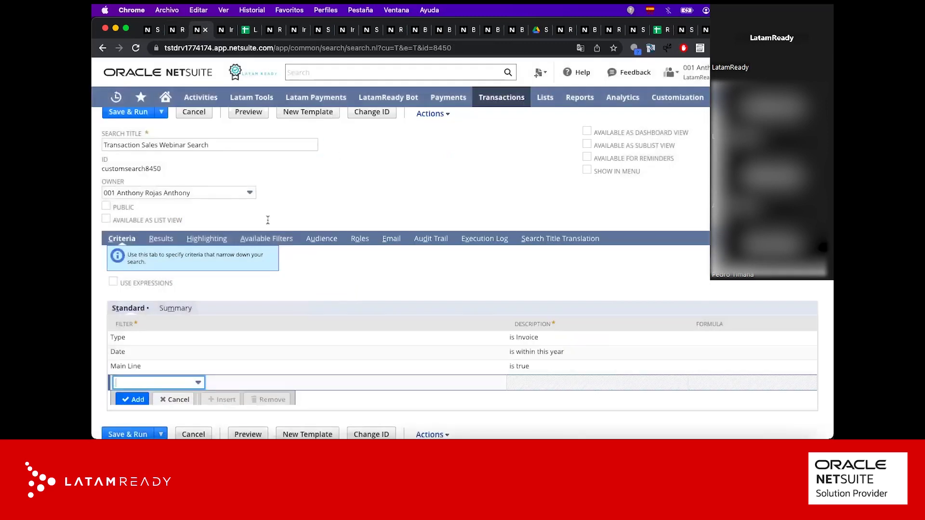
{"action": "scroll", "coordinate": [128, 164], "scroll_direction": "up", "scroll_amount": 2}
{"action": "left_click", "coordinate": [128, 159]}
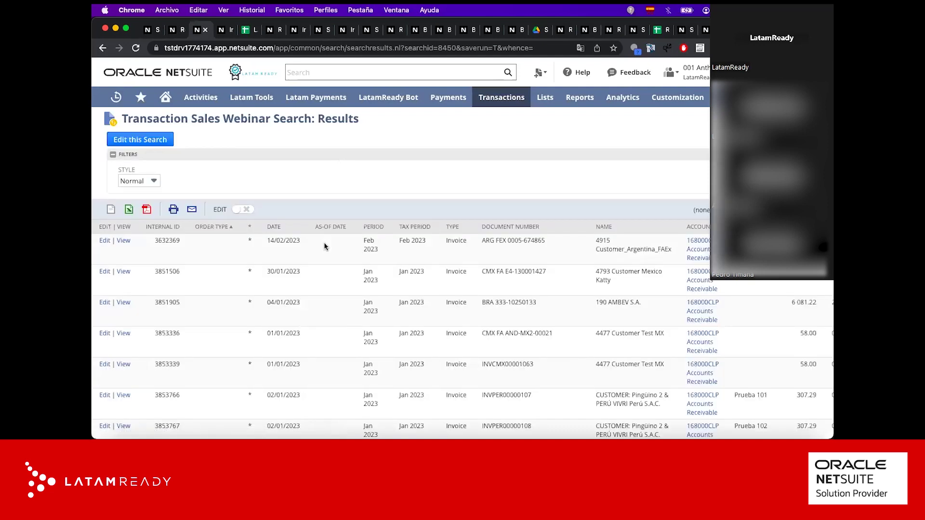
Step: Examine the internal IDs down the results list to check whether each invoice occupies a single row
{"action": "double_click", "coordinate": [169, 241]}
{"action": "double_click", "coordinate": [169, 272]}
{"action": "double_click", "coordinate": [167, 303]}
{"action": "double_click", "coordinate": [168, 241]}
{"action": "scroll", "coordinate": [175, 318], "scroll_direction": "down", "scroll_amount": 2}
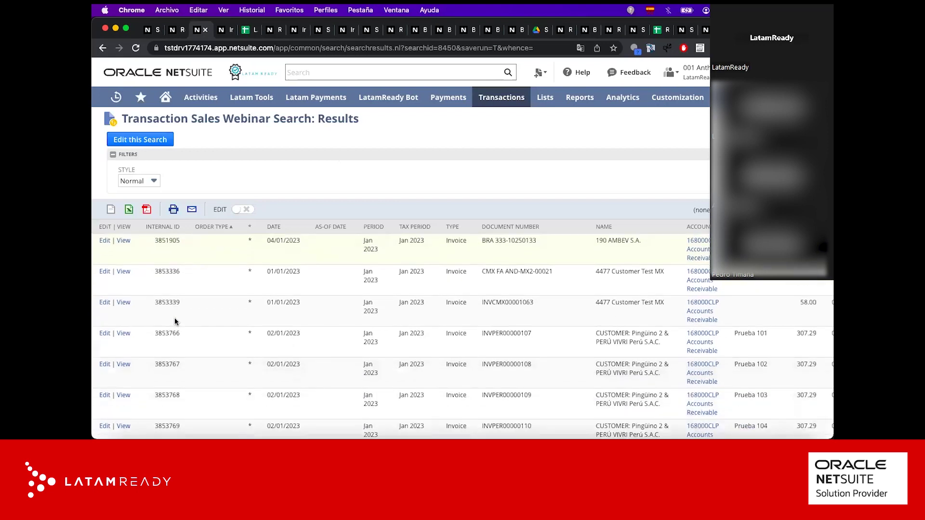
{"action": "scroll", "coordinate": [174, 322], "scroll_direction": "down", "scroll_amount": 3}
{"action": "scroll", "coordinate": [174, 322], "scroll_direction": "up", "scroll_amount": 6}
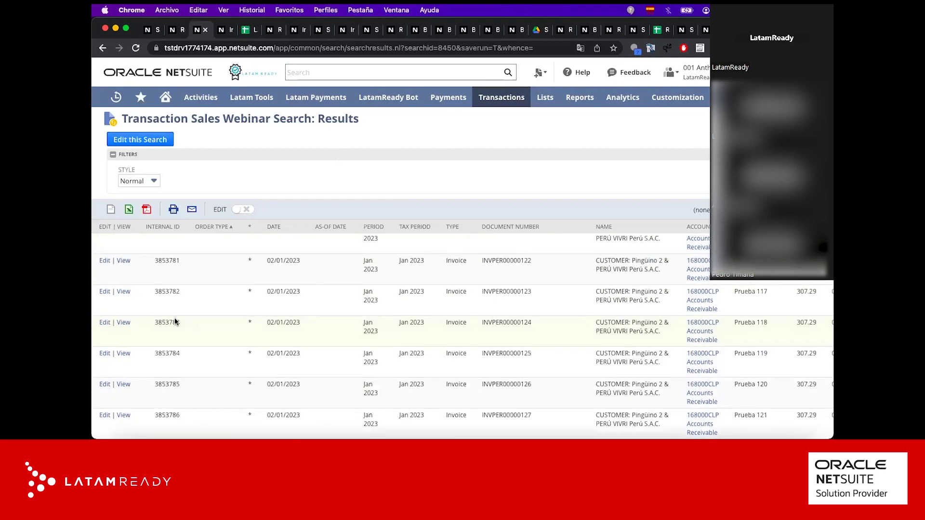
Step: Reopen the saved search for editing and remove all its default result columns
{"action": "left_click", "coordinate": [150, 139]}
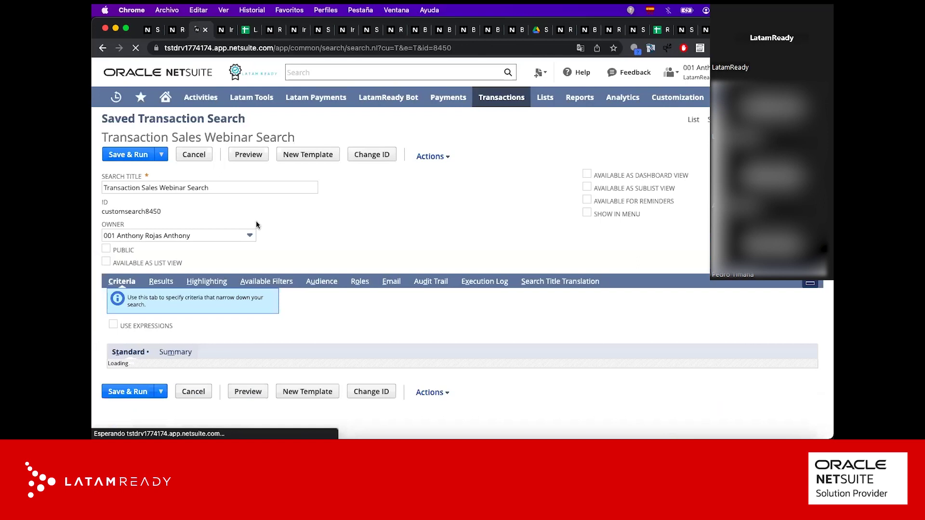
{"action": "scroll", "coordinate": [243, 225], "scroll_direction": "down", "scroll_amount": 2}
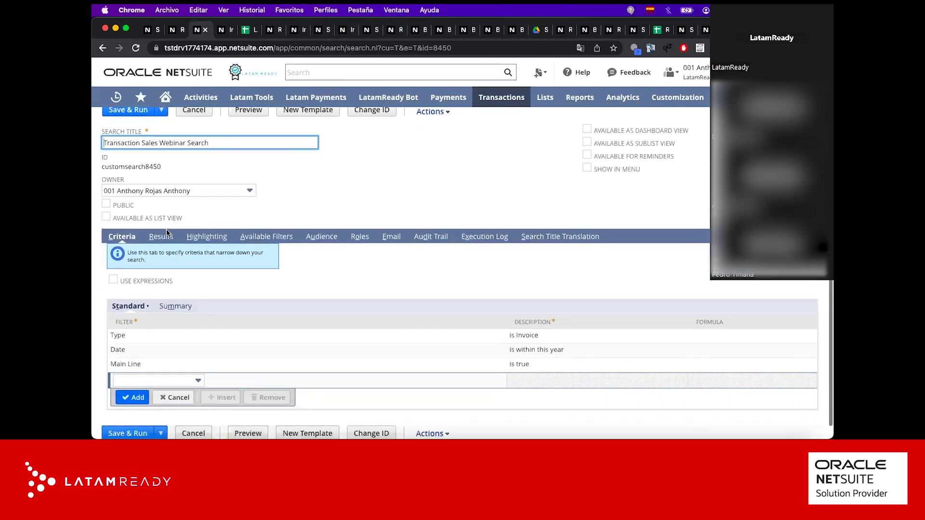
{"action": "left_click", "coordinate": [161, 236]}
{"action": "scroll", "coordinate": [164, 236], "scroll_direction": "down", "scroll_amount": 5}
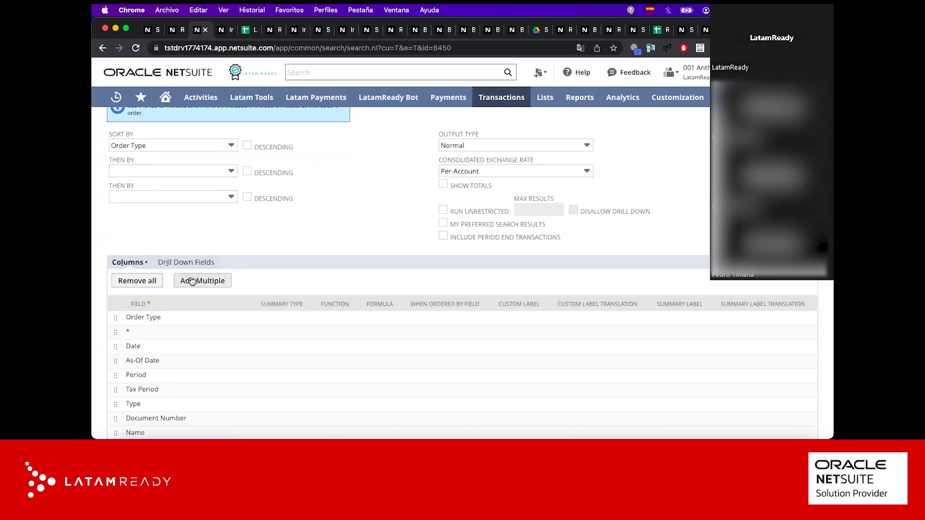
{"action": "left_click", "coordinate": [149, 278]}
Step: Sort the search results by Date in descending order and set the consolidated exchange rate to None
{"action": "scroll", "coordinate": [169, 250], "scroll_direction": "up", "scroll_amount": 2}
{"action": "left_click", "coordinate": [189, 228]}
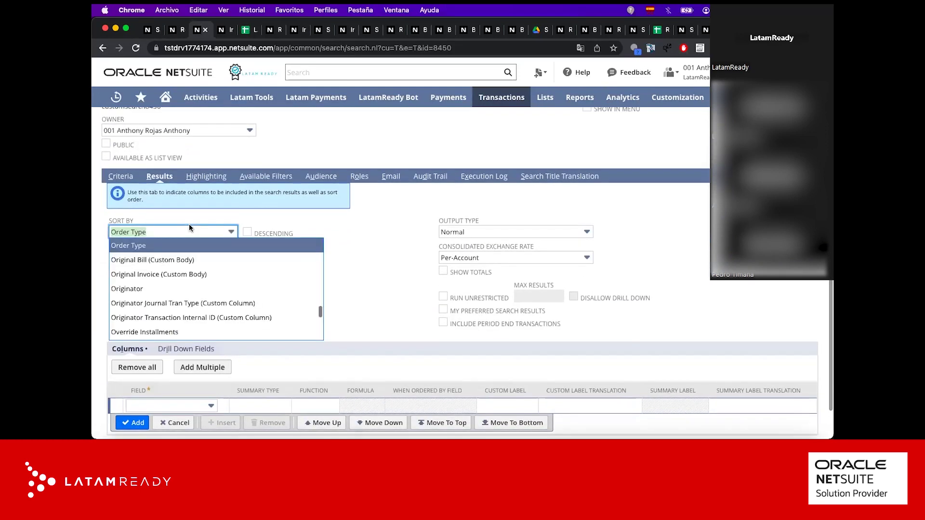
{"action": "type", "text": "date"}
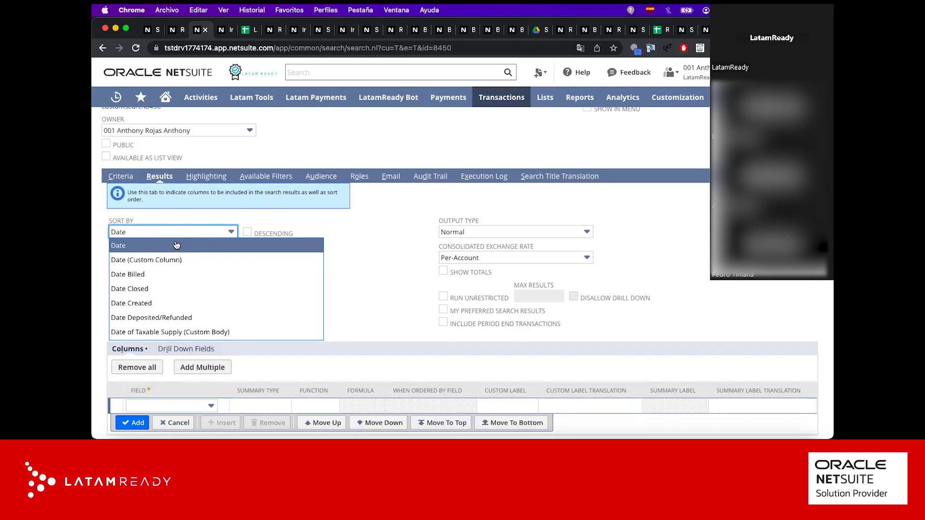
{"action": "left_click", "coordinate": [177, 245]}
{"action": "left_click", "coordinate": [248, 232]}
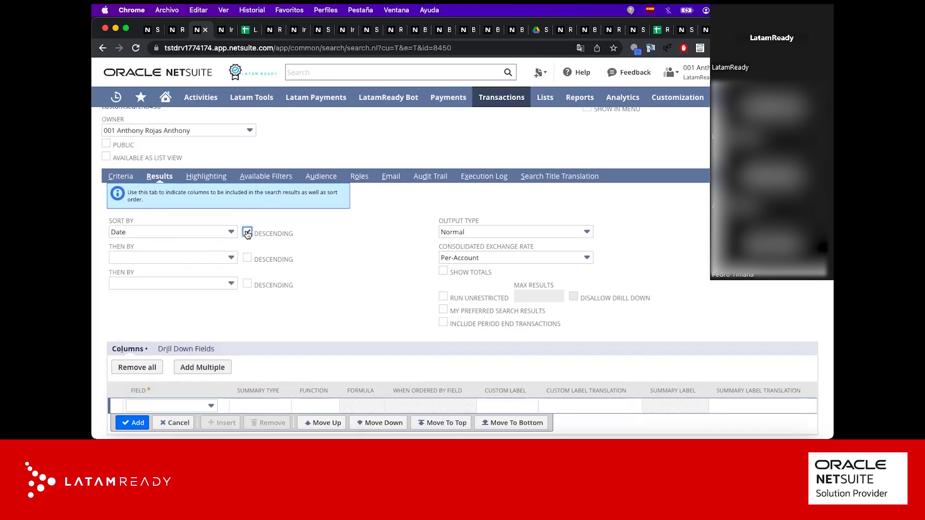
{"action": "left_click", "coordinate": [467, 256]}
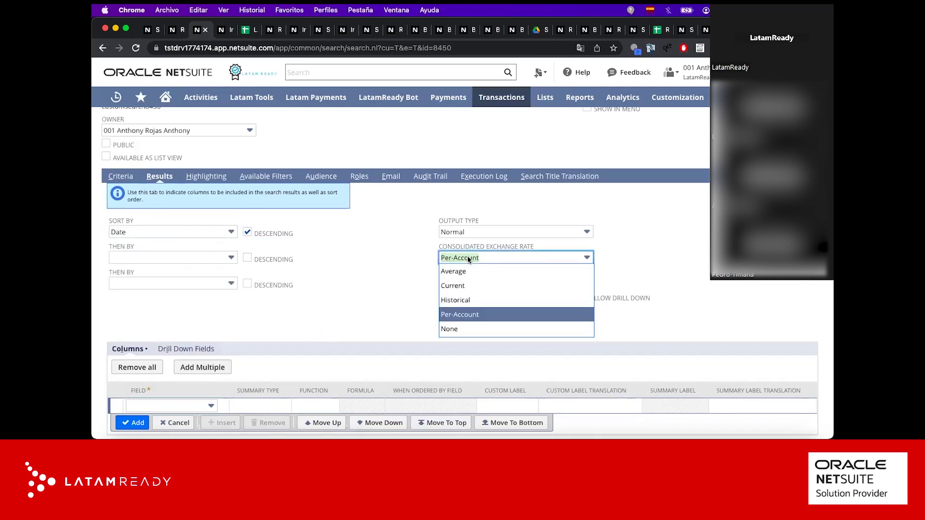
{"action": "left_click", "coordinate": [450, 329]}
Step: Add Internal ID and Name as result columns of the saved search
{"action": "scroll", "coordinate": [386, 292], "scroll_direction": "down", "scroll_amount": 1}
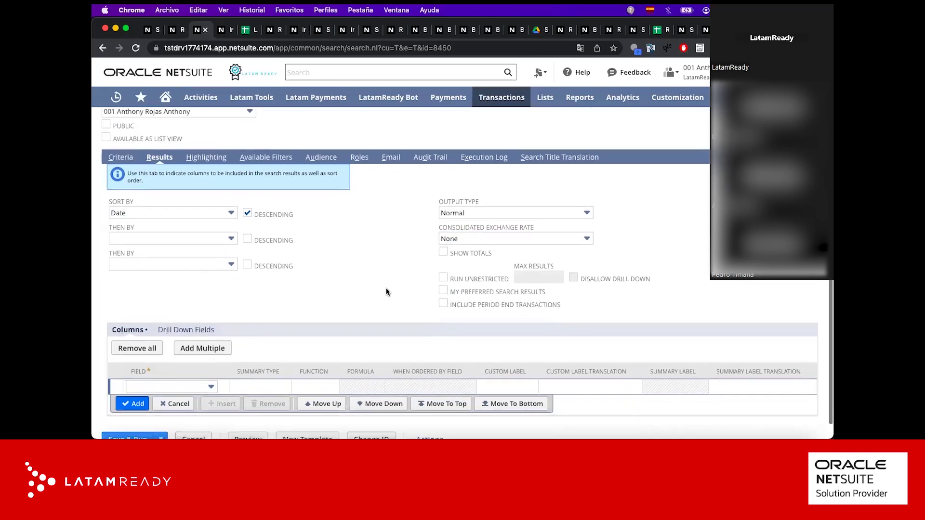
{"action": "left_click", "coordinate": [179, 387]}
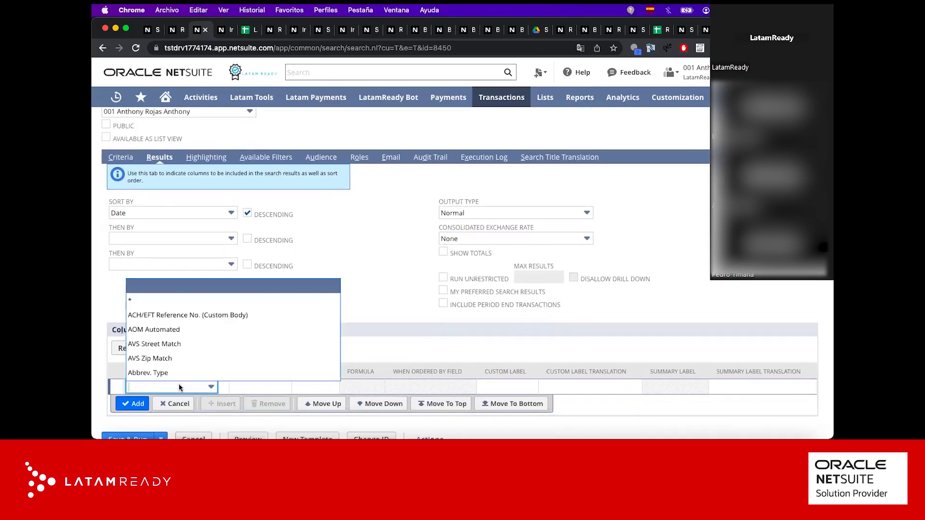
{"action": "type", "text": "inter"}
{"action": "left_click", "coordinate": [176, 330]}
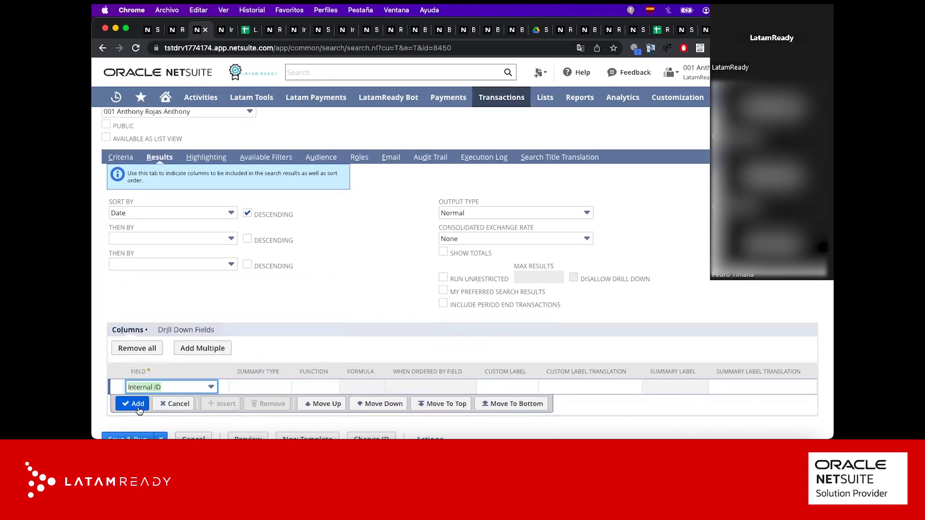
{"action": "left_click", "coordinate": [138, 404]}
{"action": "left_click", "coordinate": [154, 402]}
{"action": "type", "text": "n"}
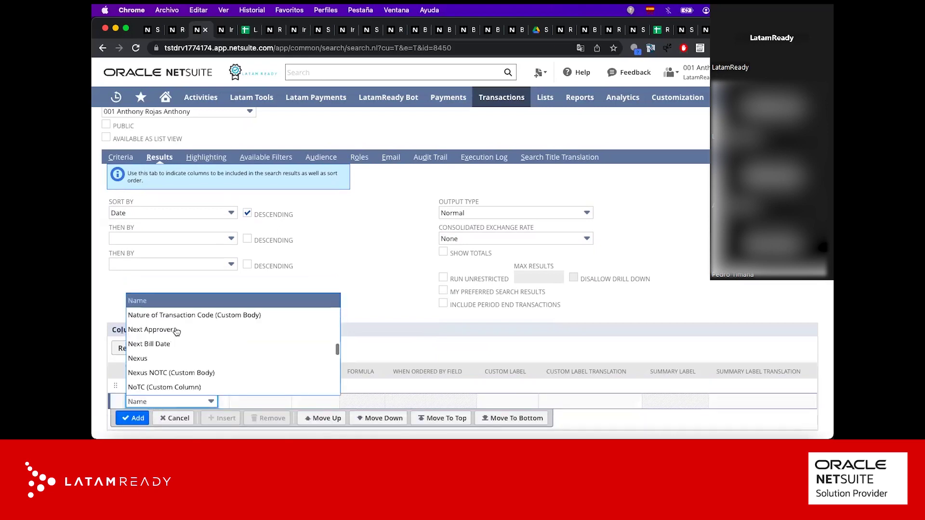
{"action": "left_click", "coordinate": [139, 301]}
{"action": "left_click", "coordinate": [145, 418]}
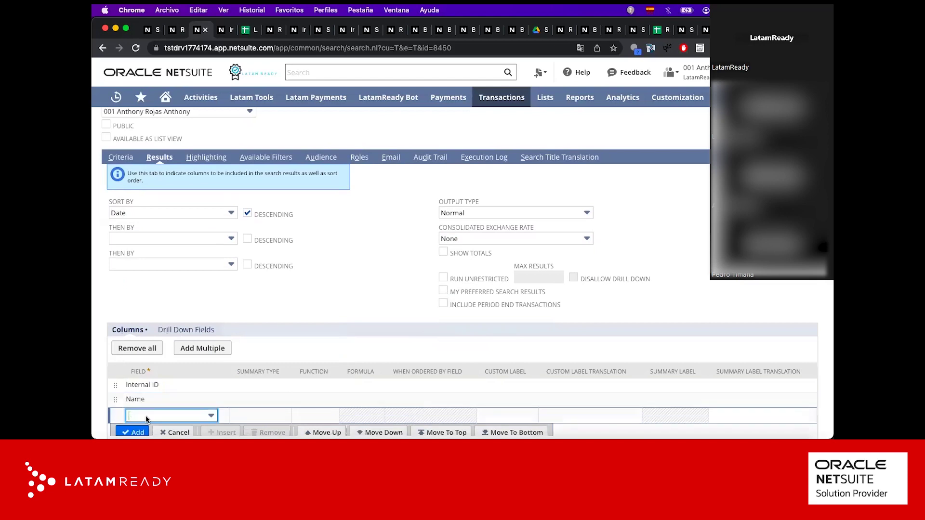
Step: Add Document Number as the third result column
{"action": "left_click", "coordinate": [146, 417]}
{"action": "type", "text": "doc"}
{"action": "left_click", "coordinate": [190, 330]}
{"action": "left_click", "coordinate": [145, 429]}
Step: Add an Amount (Foreign Currency) result column, and save and run the search
{"action": "left_click", "coordinate": [146, 429]}
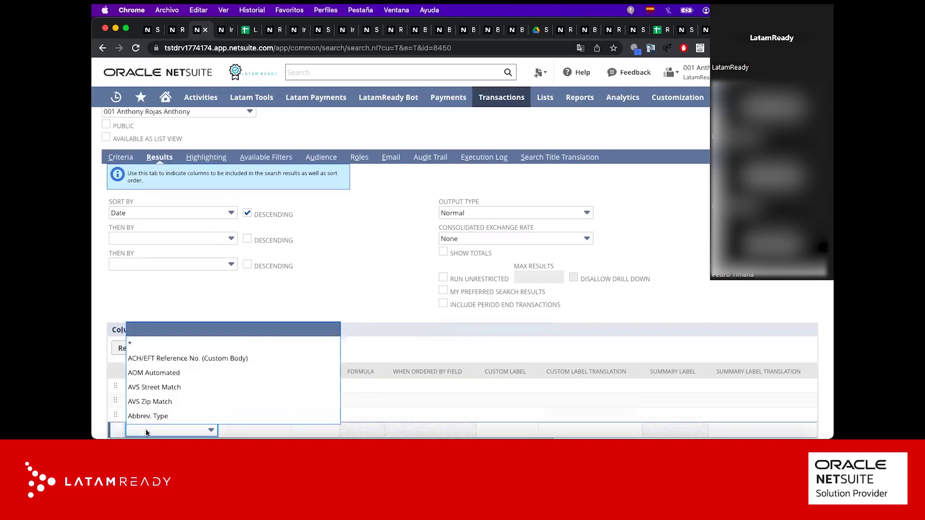
{"action": "key", "text": "super+f"}
{"action": "type", "text": "amount"}
{"action": "scroll", "coordinate": [183, 375], "scroll_direction": "down", "scroll_amount": 3}
{"action": "scroll", "coordinate": [182, 375], "scroll_direction": "up", "scroll_amount": 1}
{"action": "scroll", "coordinate": [182, 375], "scroll_direction": "down", "scroll_amount": 4}
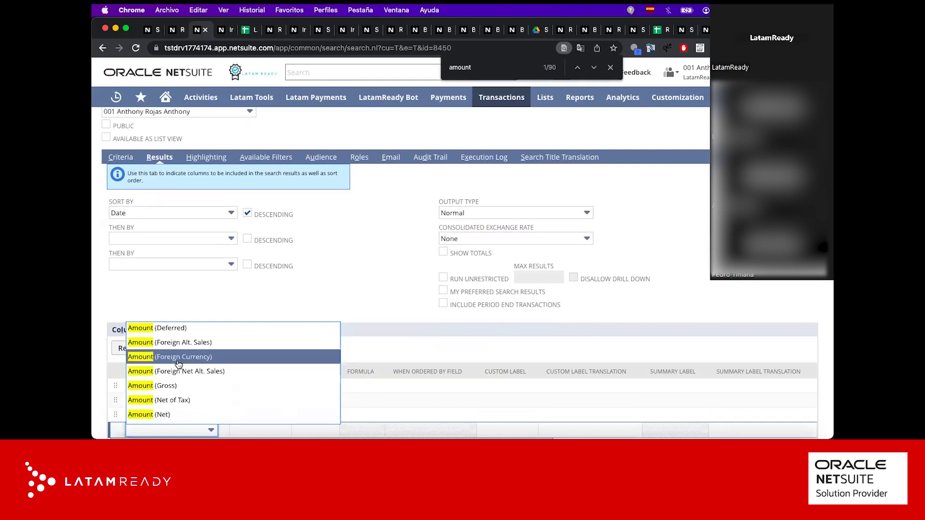
{"action": "left_click", "coordinate": [178, 357]}
{"action": "scroll", "coordinate": [178, 365], "scroll_direction": "down", "scroll_amount": 2}
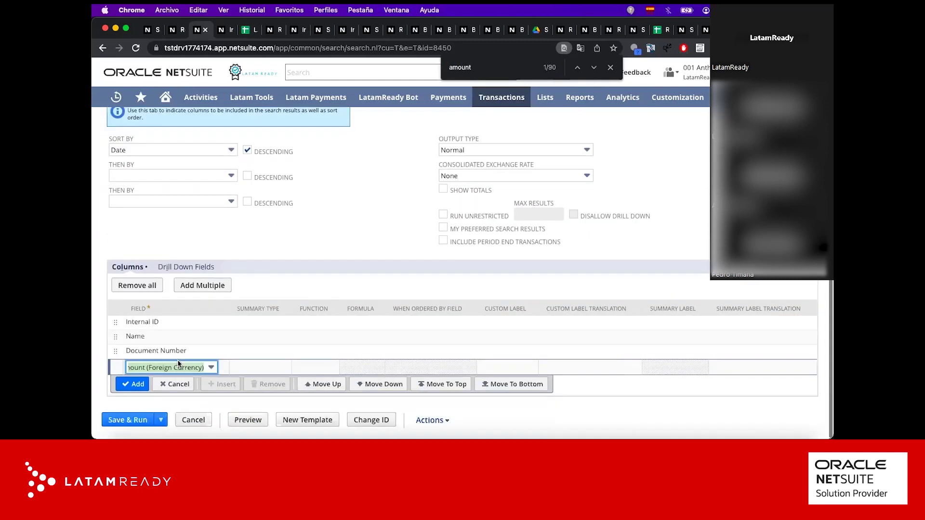
{"action": "left_click", "coordinate": [139, 383]}
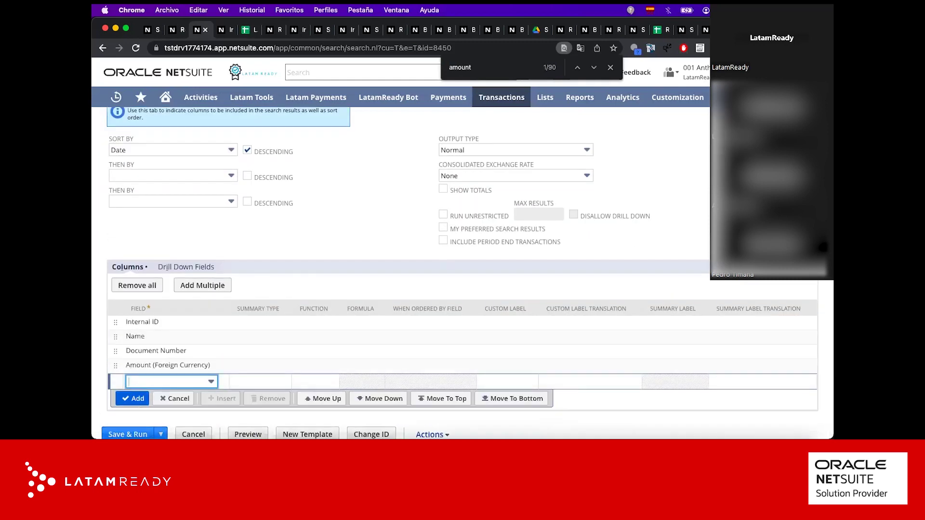
{"action": "left_click", "coordinate": [127, 434]}
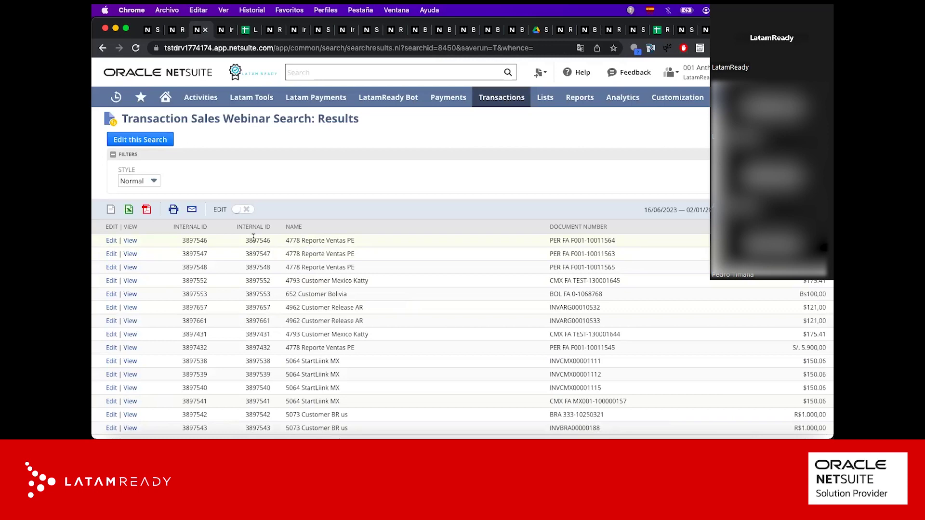
Step: Edit the saved search to replace the Amount (Foreign Currency) result column with Amount, and save and run it again
{"action": "double_click", "coordinate": [195, 239]}
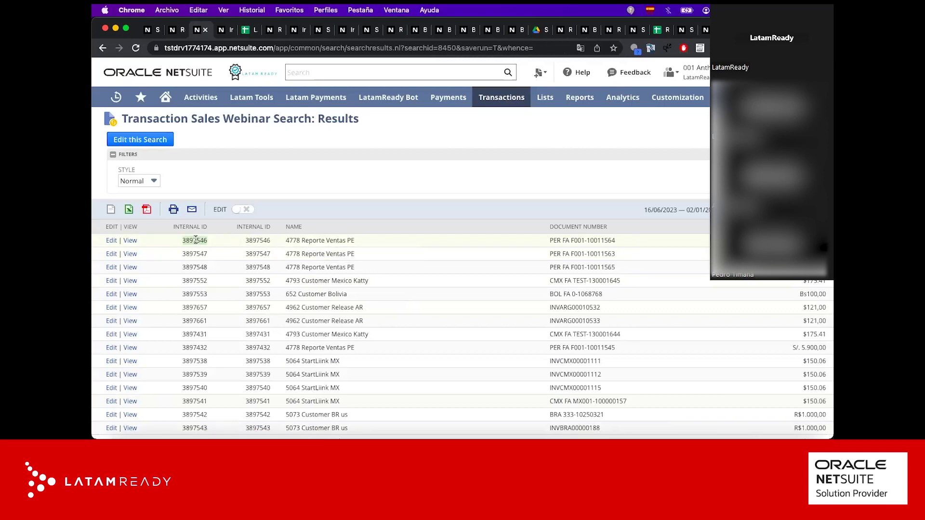
{"action": "left_click", "coordinate": [227, 185]}
{"action": "left_click", "coordinate": [152, 141]}
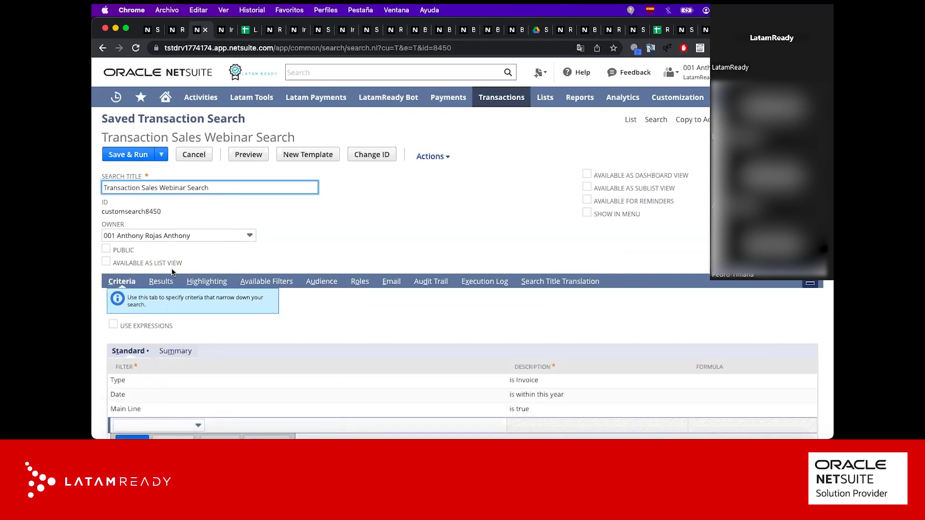
{"action": "left_click", "coordinate": [164, 281]}
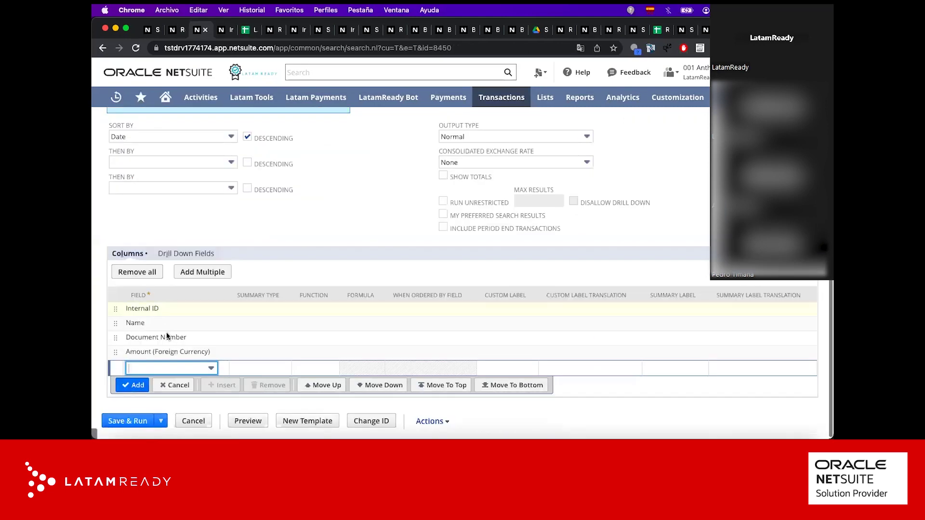
{"action": "left_click", "coordinate": [185, 353]}
{"action": "left_click", "coordinate": [186, 355]}
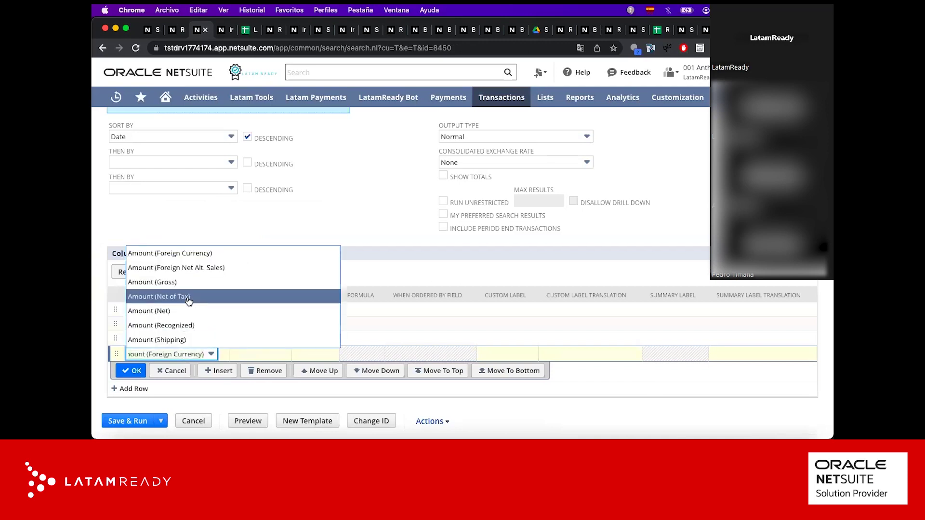
{"action": "scroll", "coordinate": [188, 308], "scroll_direction": "up", "scroll_amount": 5}
{"action": "scroll", "coordinate": [187, 303], "scroll_direction": "up", "scroll_amount": 4}
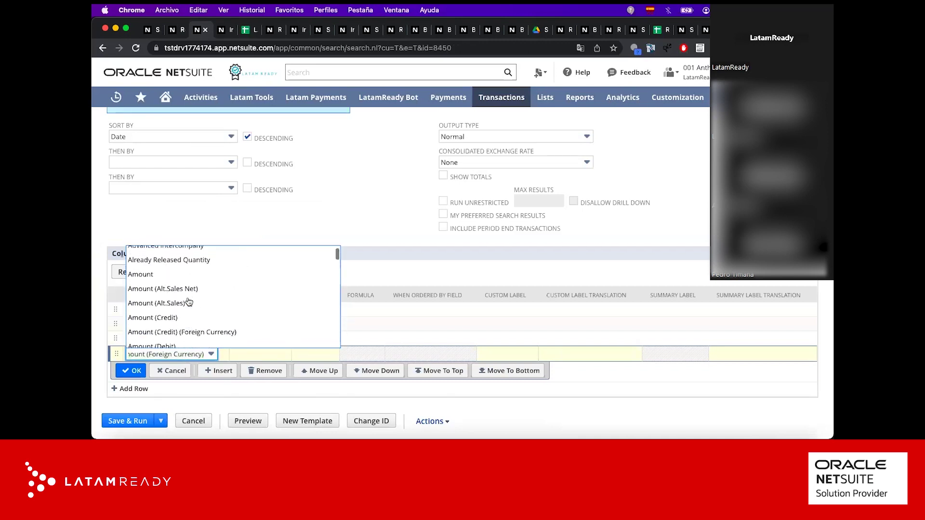
{"action": "left_click", "coordinate": [166, 271]}
{"action": "left_click", "coordinate": [130, 370]}
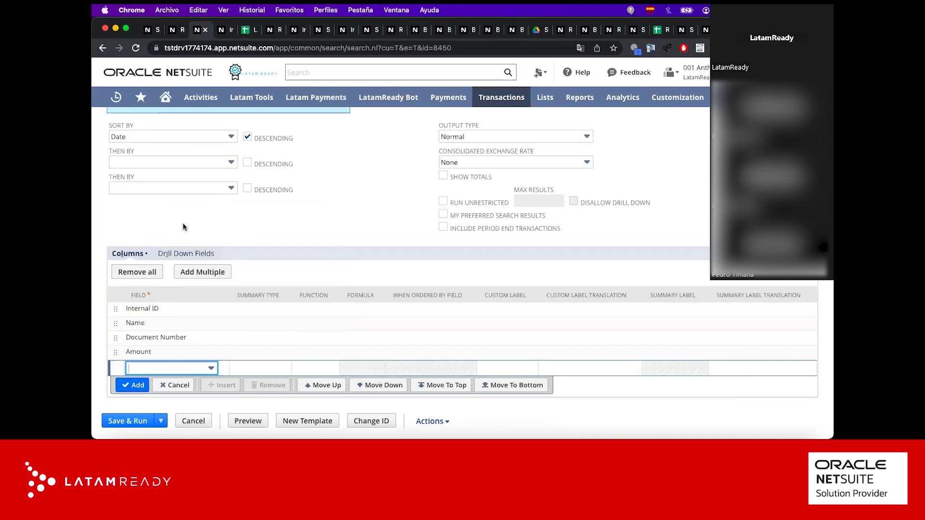
{"action": "scroll", "coordinate": [184, 223], "scroll_direction": "up", "scroll_amount": 5}
{"action": "left_click", "coordinate": [123, 155]}
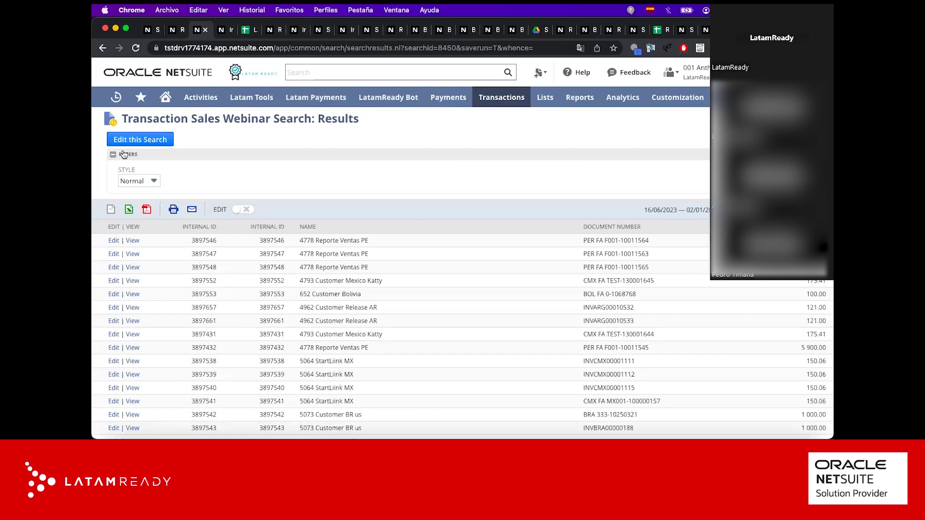
Step: Reopen the saved search for editing and add a Subsidiary result column
{"action": "left_click", "coordinate": [146, 146]}
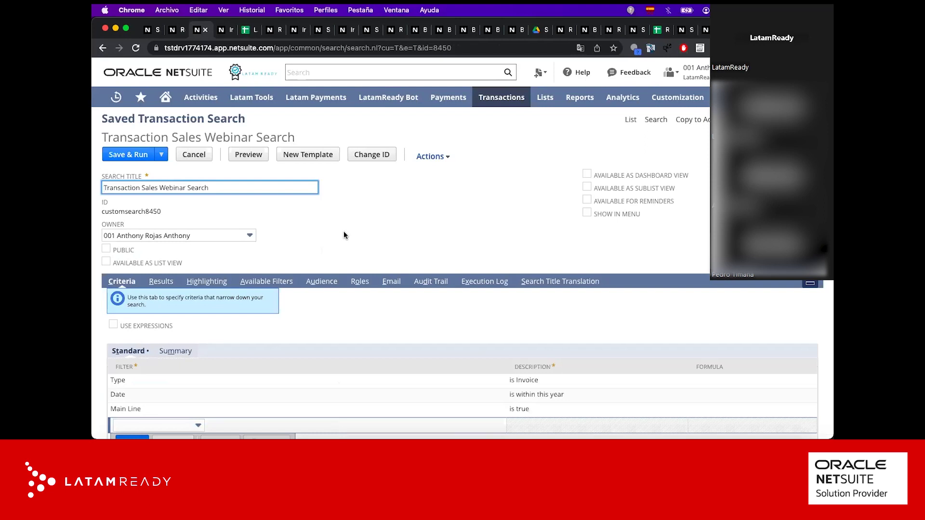
{"action": "left_click", "coordinate": [357, 229]}
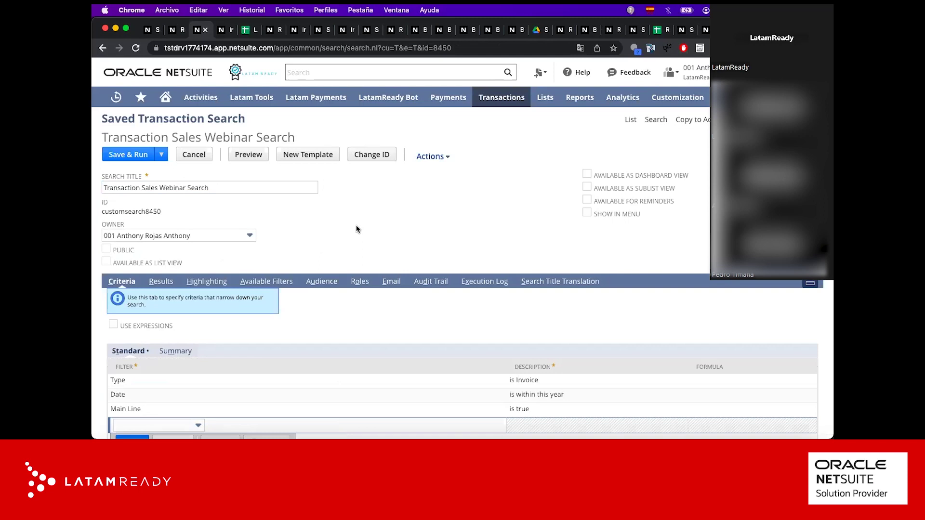
{"action": "left_click", "coordinate": [163, 282]}
{"action": "scroll", "coordinate": [198, 281], "scroll_direction": "down", "scroll_amount": 5}
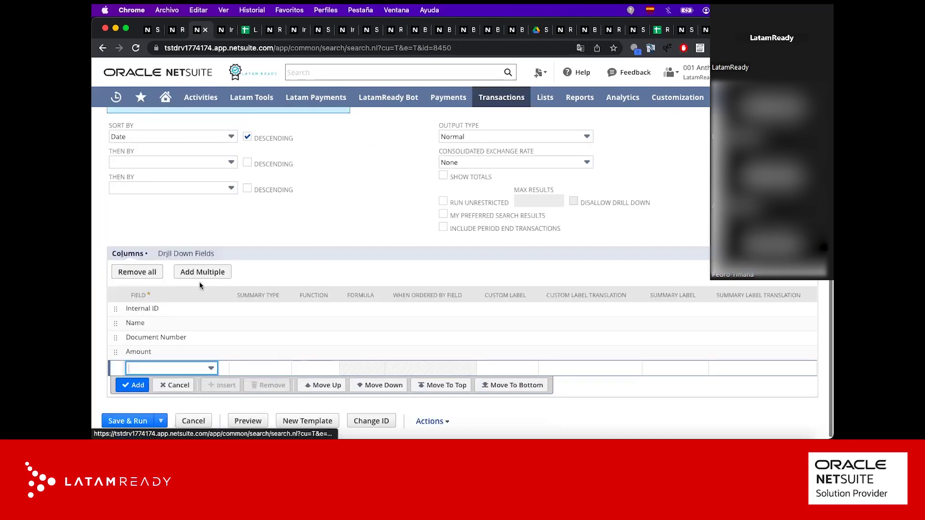
{"action": "left_click", "coordinate": [178, 369]}
{"action": "key", "text": "super+f"}
{"action": "type", "text": "subsi"}
{"action": "key", "text": "Return"}
{"action": "key", "text": "Return"}
{"action": "key", "text": "Return"}
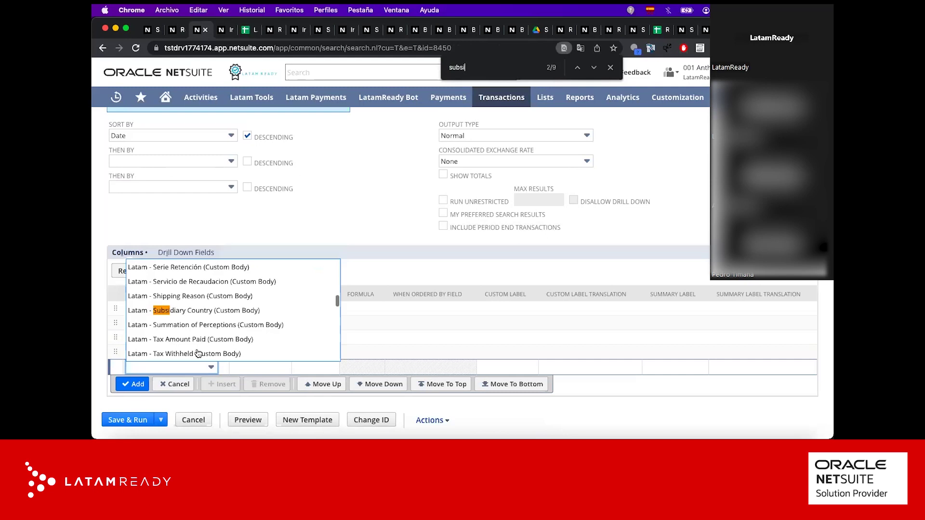
{"action": "key", "text": "Return"}
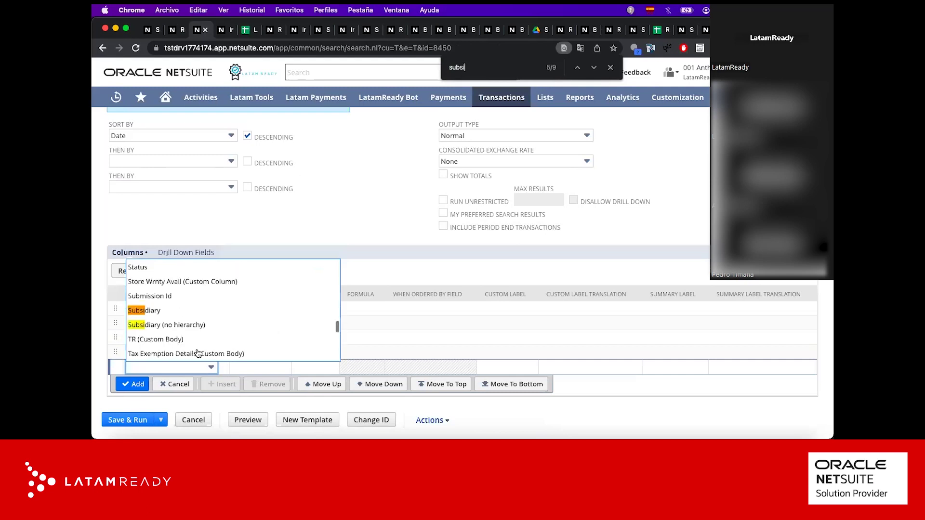
{"action": "left_click", "coordinate": [157, 311]}
{"action": "left_click", "coordinate": [133, 384]}
Step: Save and run the search, and look through the subsidiaries of the listed invoices
{"action": "scroll", "coordinate": [268, 201], "scroll_direction": "up", "scroll_amount": 5}
{"action": "left_click", "coordinate": [130, 154]}
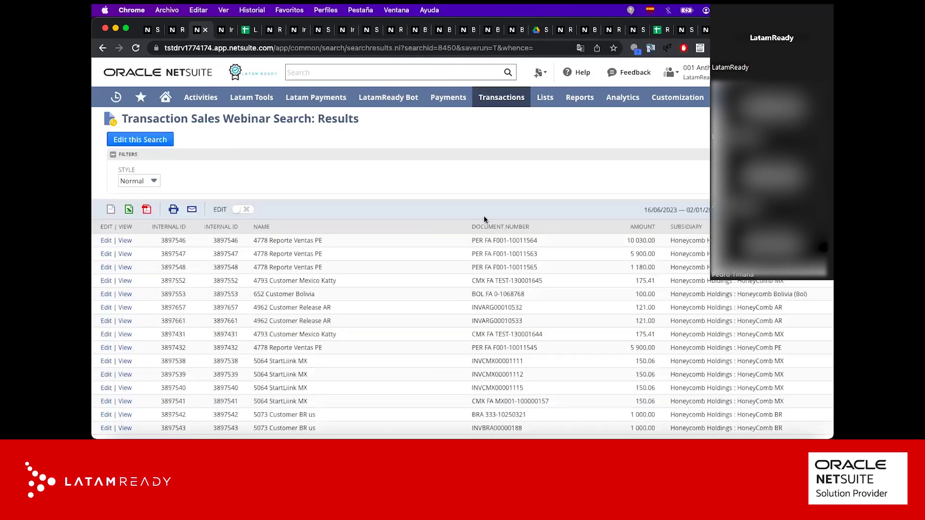
{"action": "scroll", "coordinate": [650, 294], "scroll_direction": "down", "scroll_amount": 2}
{"action": "scroll", "coordinate": [714, 318], "scroll_direction": "up", "scroll_amount": 2}
{"action": "scroll", "coordinate": [713, 318], "scroll_direction": "down", "scroll_amount": 10}
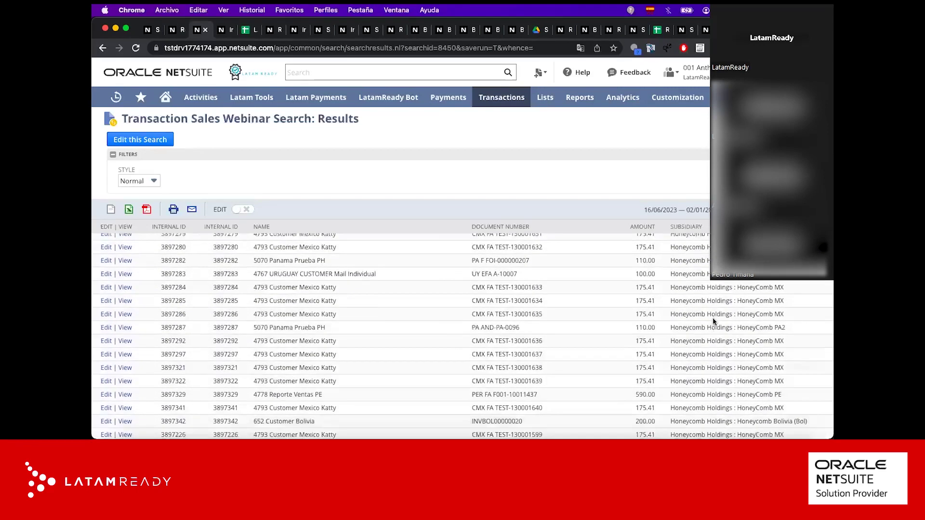
{"action": "scroll", "coordinate": [713, 318], "scroll_direction": "up", "scroll_amount": 10}
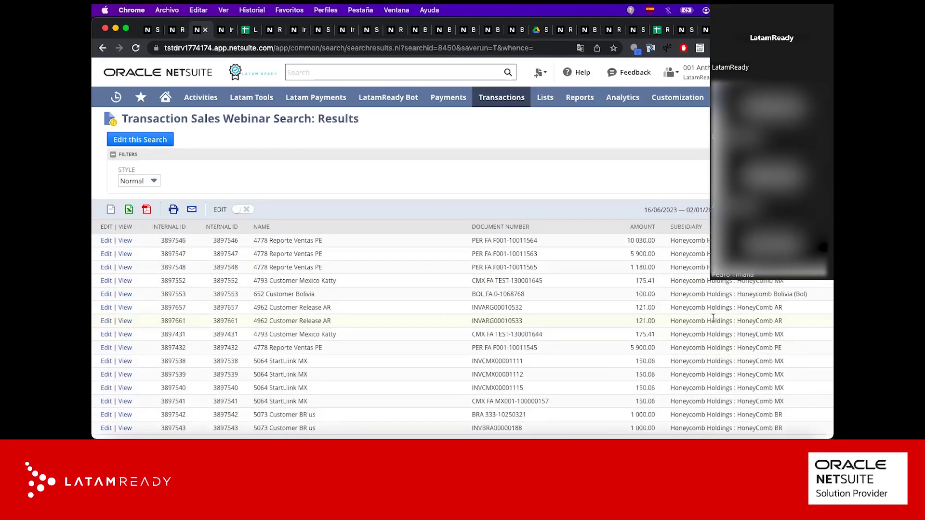
Step: Reopen the saved search for editing and set the Subsidiary column's summary type to Group
{"action": "left_click", "coordinate": [150, 141]}
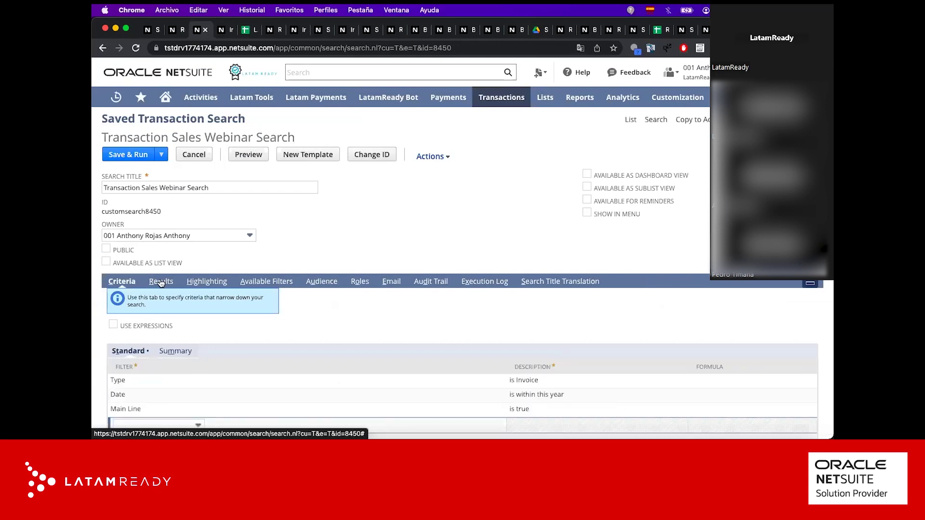
{"action": "left_click", "coordinate": [160, 283]}
{"action": "scroll", "coordinate": [159, 279], "scroll_direction": "down", "scroll_amount": 5}
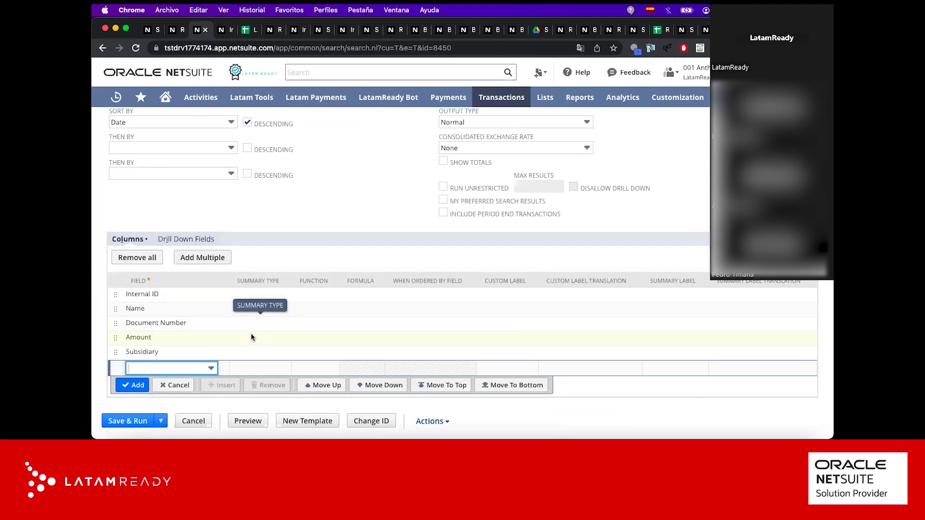
{"action": "left_click", "coordinate": [250, 352]}
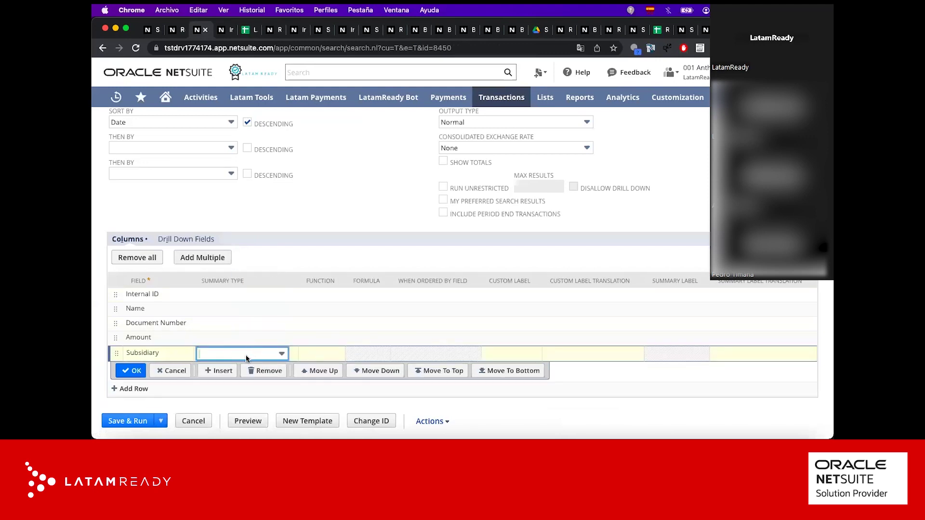
{"action": "left_click", "coordinate": [247, 355]}
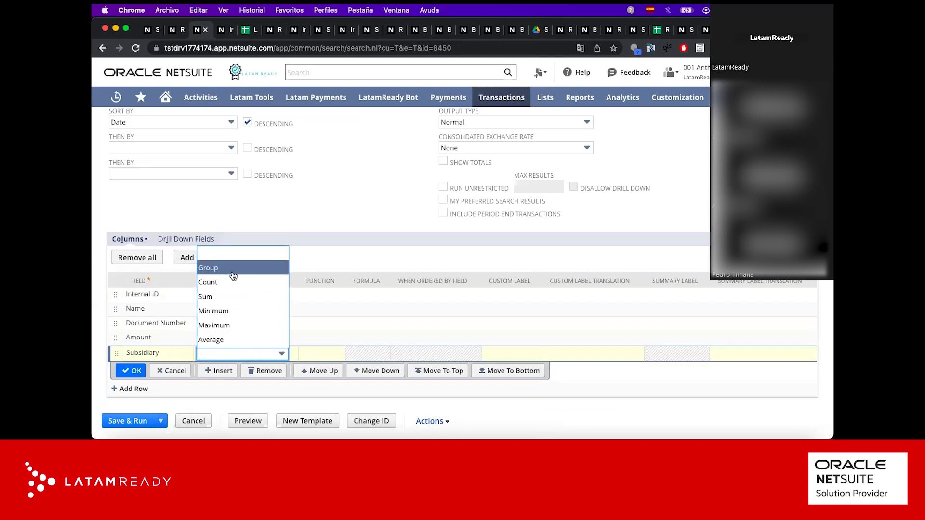
{"action": "left_click", "coordinate": [234, 276]}
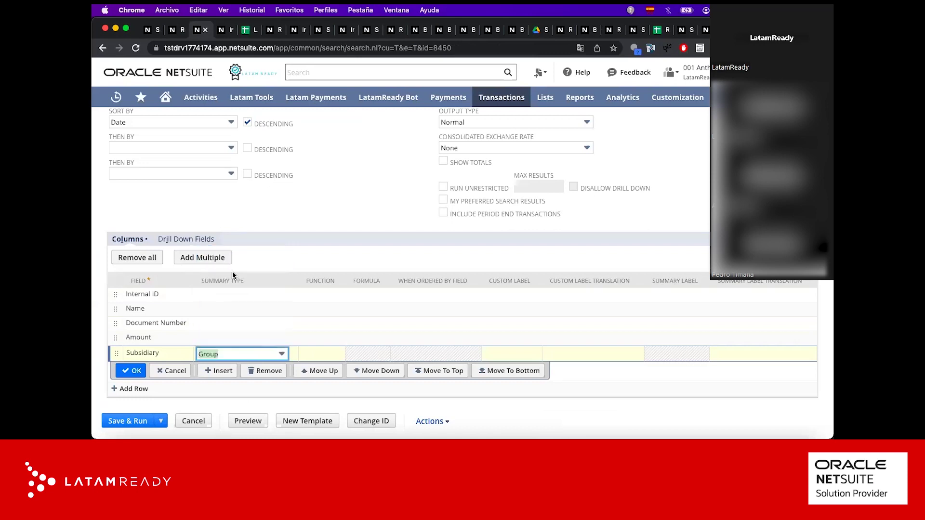
{"action": "left_click", "coordinate": [131, 371]}
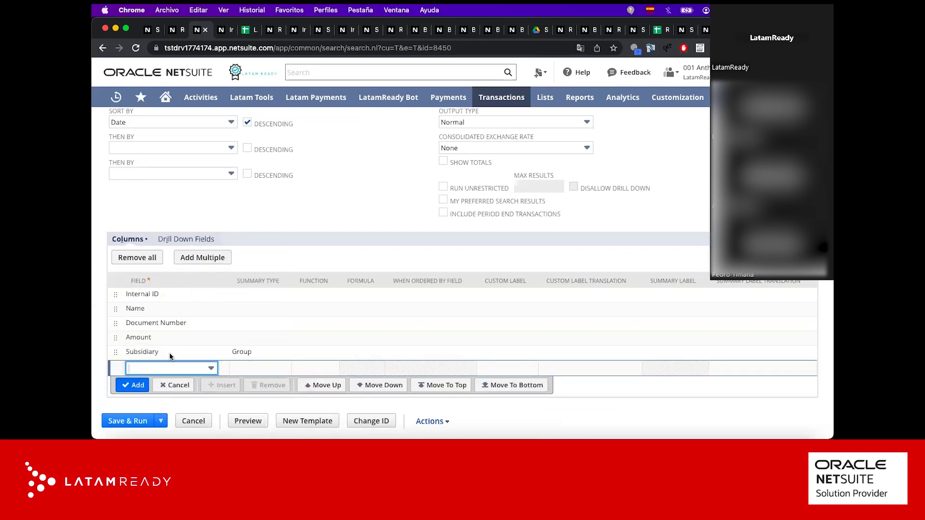
Step: Set the Amount column's summary type to Sum, and save and run the search to view the totals per subsidiary
{"action": "left_click", "coordinate": [238, 337]}
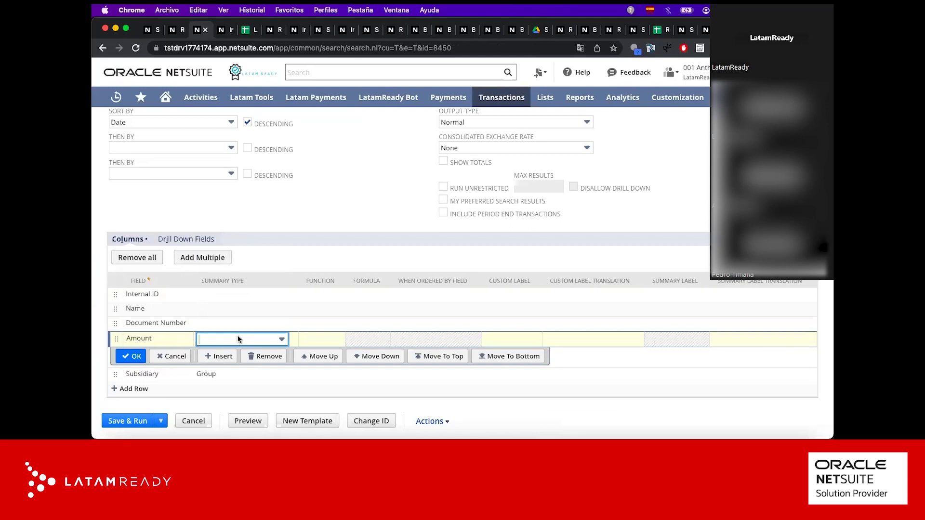
{"action": "left_click", "coordinate": [239, 338]}
{"action": "left_click", "coordinate": [224, 283]}
{"action": "left_click", "coordinate": [131, 357]}
{"action": "scroll", "coordinate": [212, 236], "scroll_direction": "up", "scroll_amount": 5}
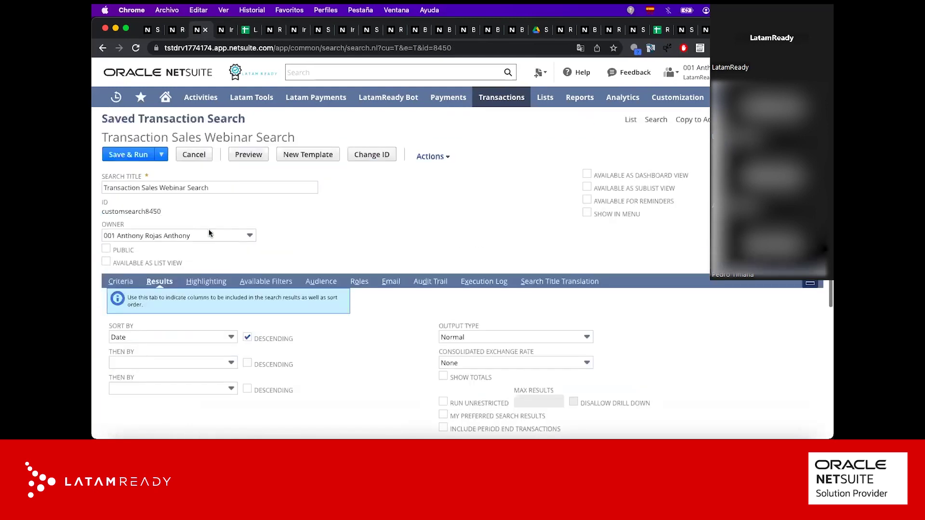
{"action": "left_click", "coordinate": [129, 157]}
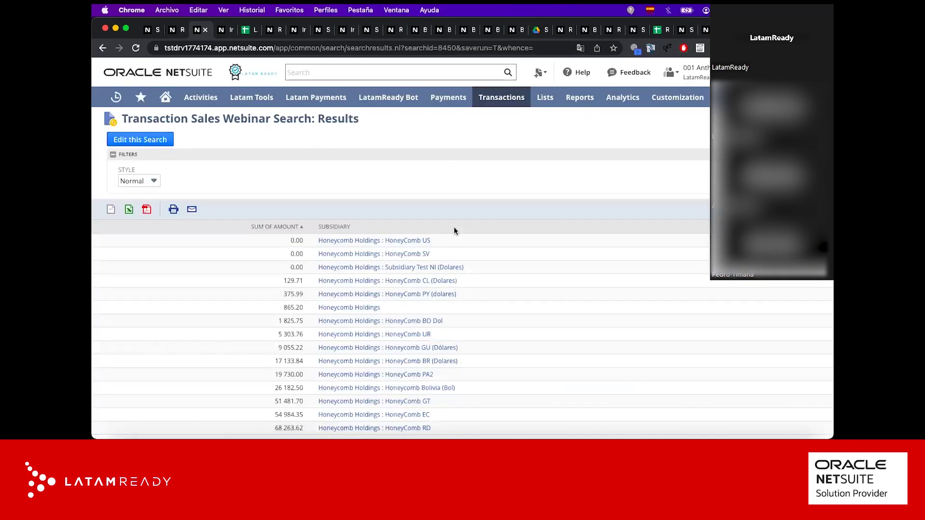
{"action": "scroll", "coordinate": [427, 295], "scroll_direction": "down", "scroll_amount": 5}
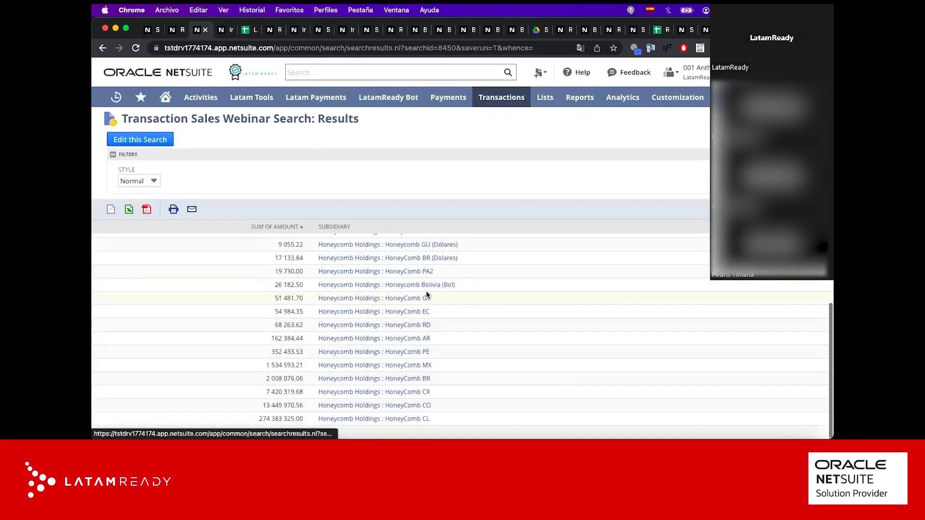
Step: Look through the totals per subsidiary, open the invoices behind the HoneyComb US total in a separate tab, and return to the summary
{"action": "scroll", "coordinate": [427, 292], "scroll_direction": "up", "scroll_amount": 5}
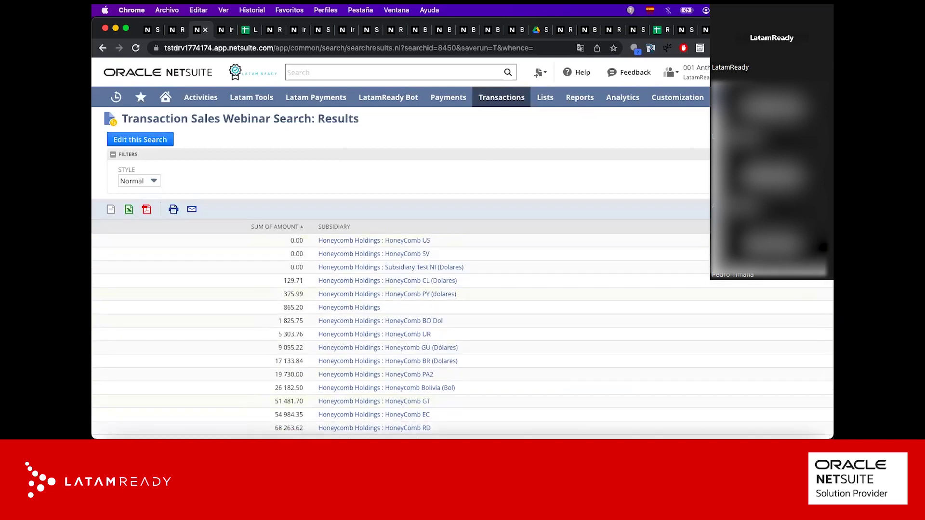
{"action": "scroll", "coordinate": [445, 351], "scroll_direction": "down", "scroll_amount": 5}
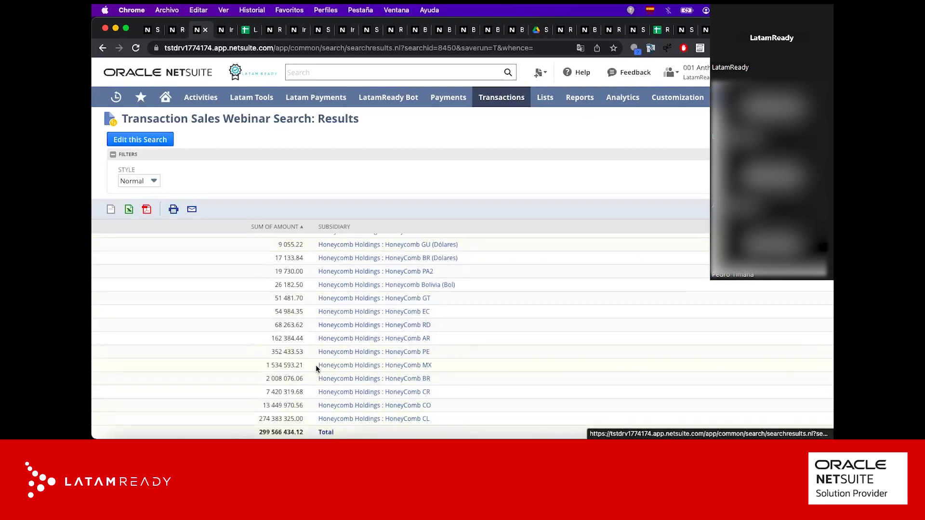
{"action": "scroll", "coordinate": [313, 352], "scroll_direction": "up", "scroll_amount": 5}
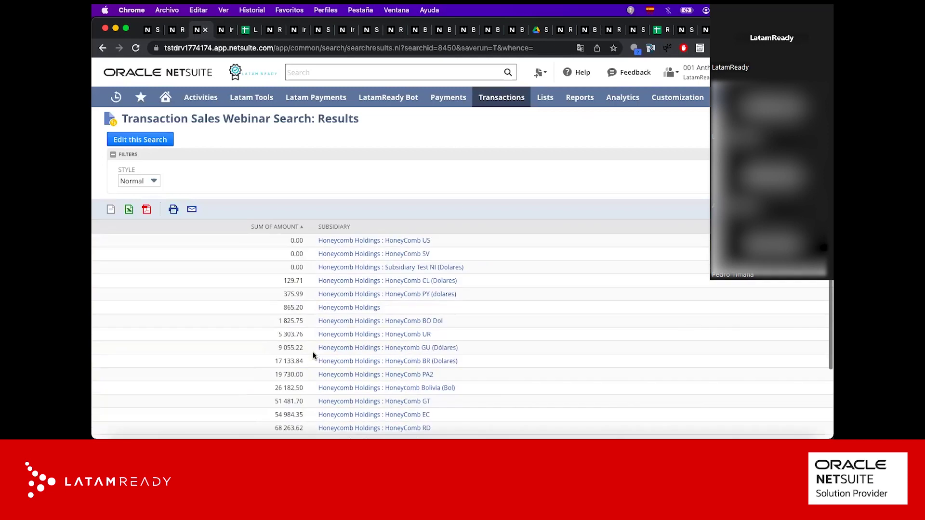
{"action": "left_click", "coordinate": [386, 242], "text": "super"}
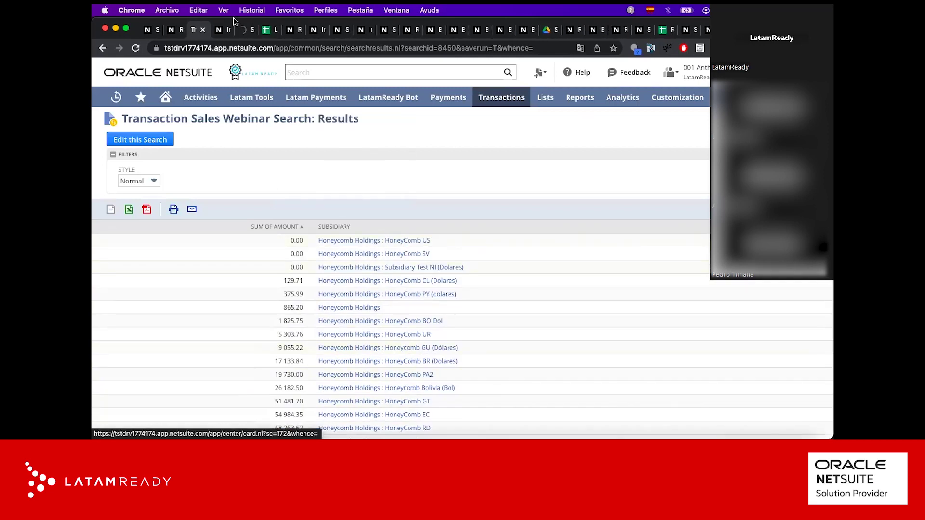
{"action": "left_click", "coordinate": [225, 30]}
{"action": "left_click", "coordinate": [227, 29]}
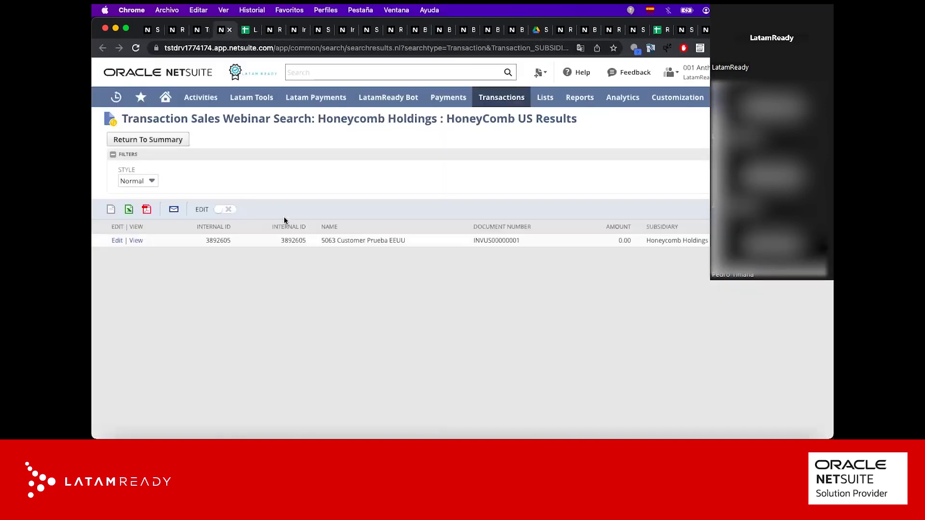
{"action": "mouse_move", "coordinate": [348, 244]}
{"action": "left_click", "coordinate": [230, 29]}
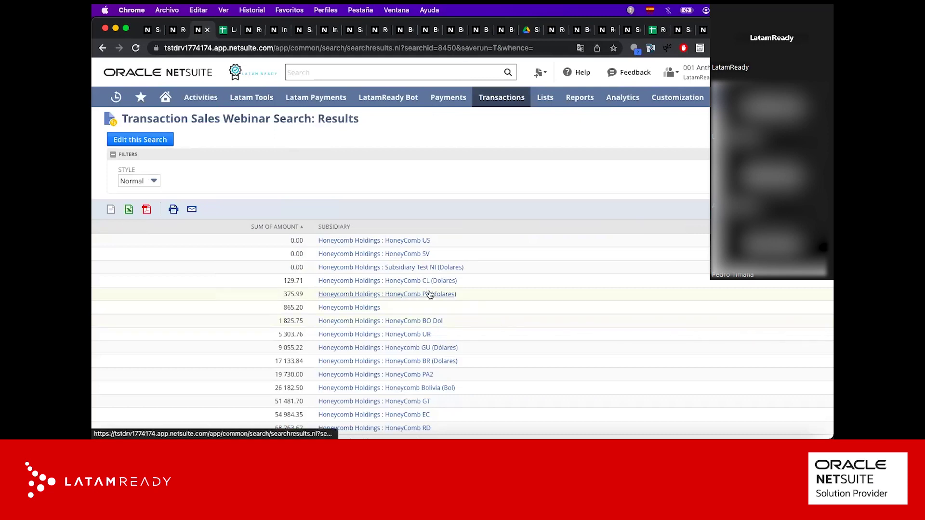
Step: Open the invoices behind the HoneyComb PE total in a separate tab, look through them, and return to the summary
{"action": "scroll", "coordinate": [414, 350], "scroll_direction": "down", "scroll_amount": 5}
{"action": "left_click", "coordinate": [417, 352]}
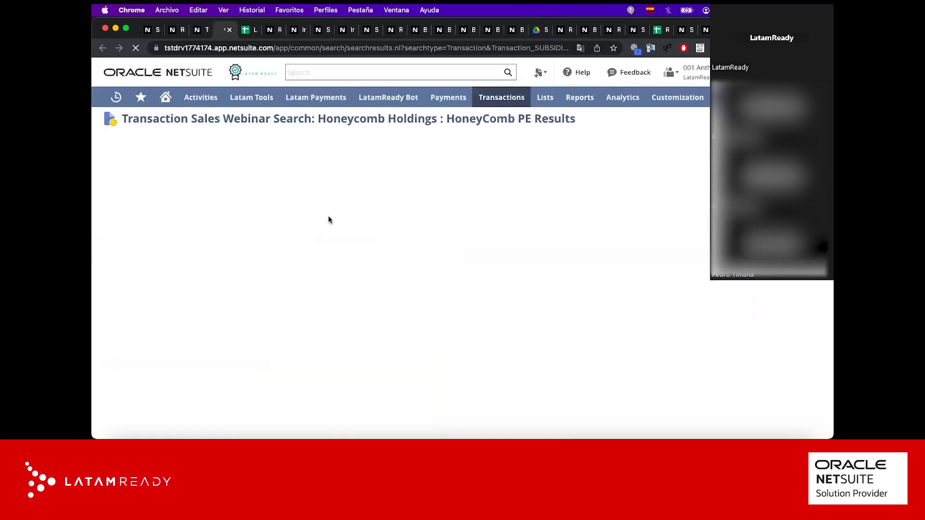
{"action": "scroll", "coordinate": [334, 270], "scroll_direction": "down", "scroll_amount": 15}
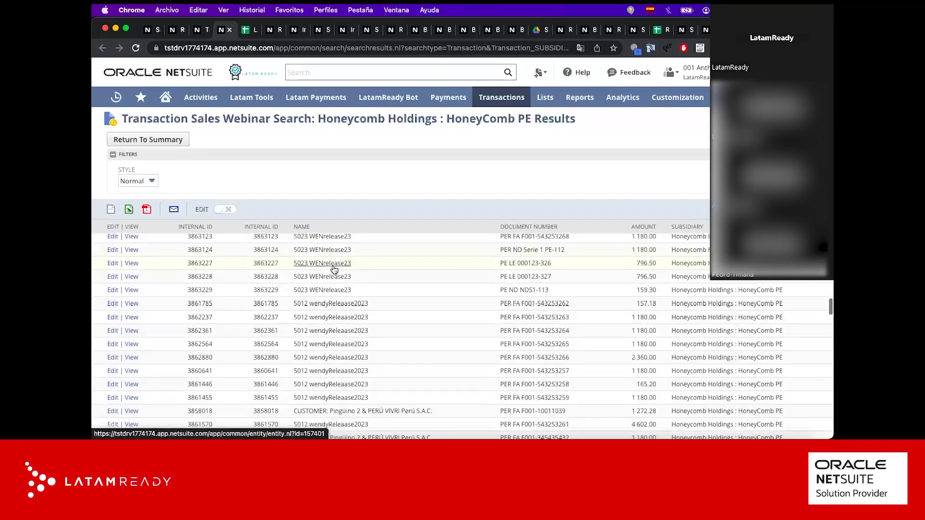
{"action": "scroll", "coordinate": [334, 270], "scroll_direction": "down", "scroll_amount": 20}
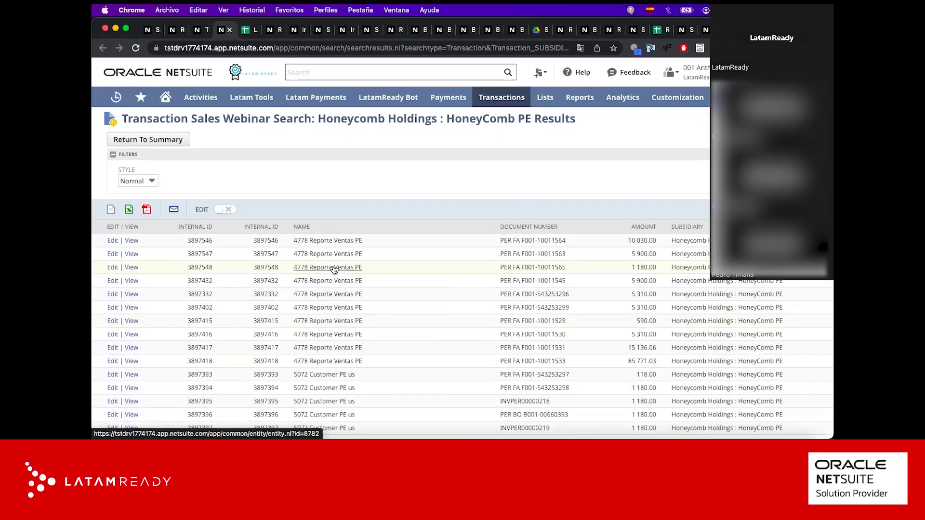
{"action": "left_click", "coordinate": [228, 30]}
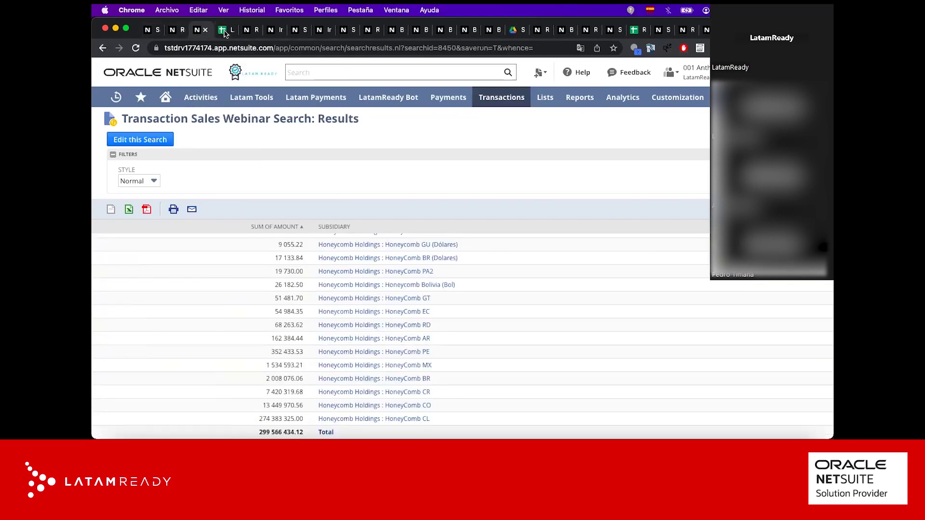
Step: Reopen the saved search for editing and show its highlighting conditions for summary rows
{"action": "left_click", "coordinate": [133, 142]}
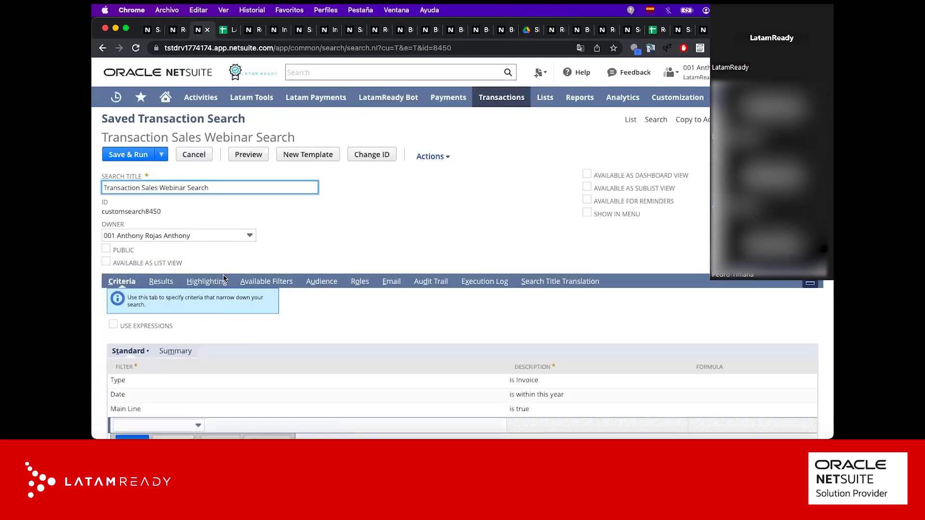
{"action": "left_click", "coordinate": [210, 283]}
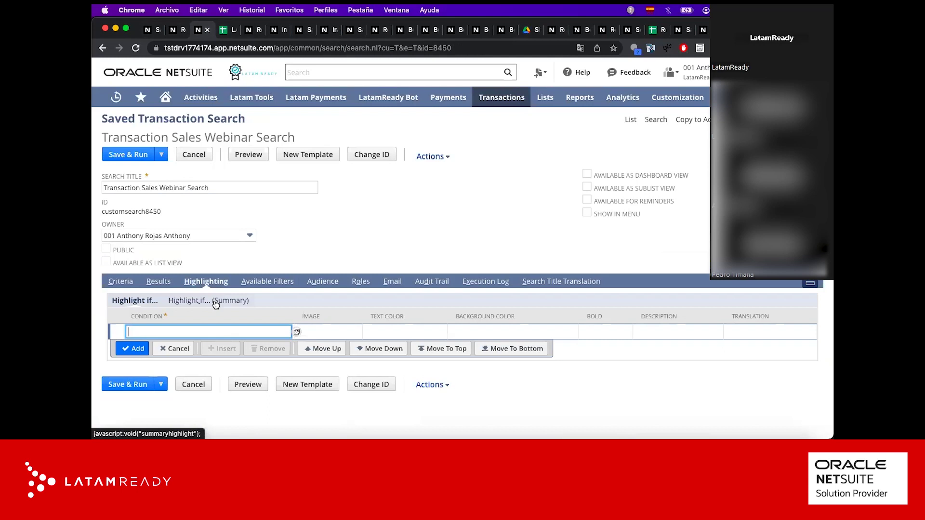
{"action": "left_click", "coordinate": [215, 303]}
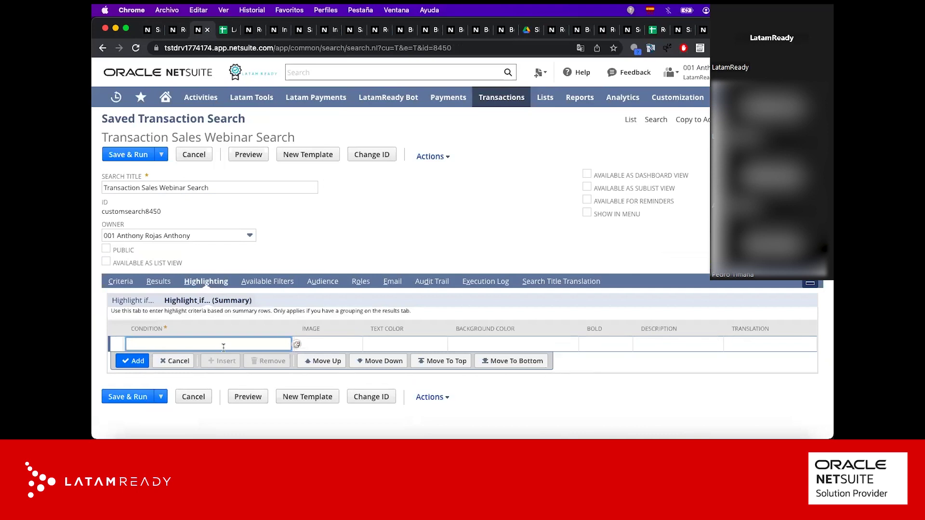
Step: Try to define a summary highlighting condition for a Sum of Amount greater than 1000
{"action": "left_click", "coordinate": [297, 345]}
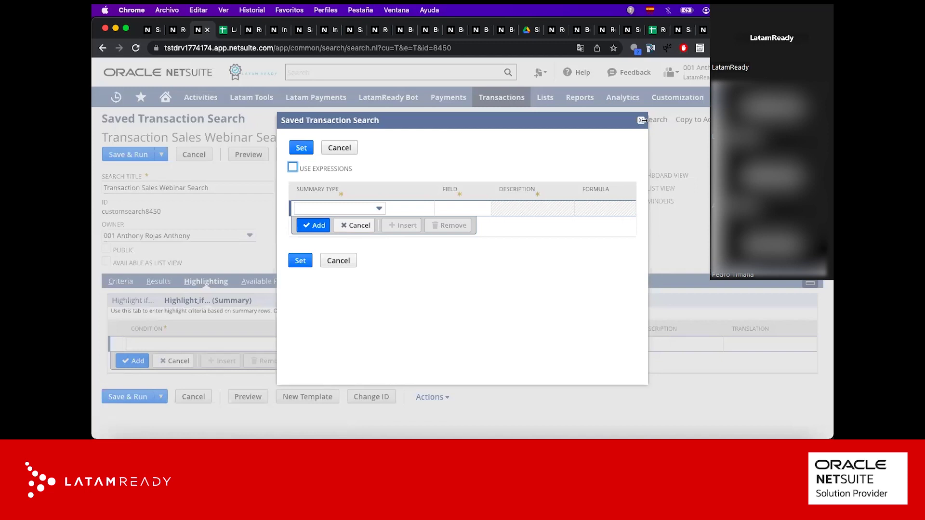
{"action": "left_click", "coordinate": [367, 209]}
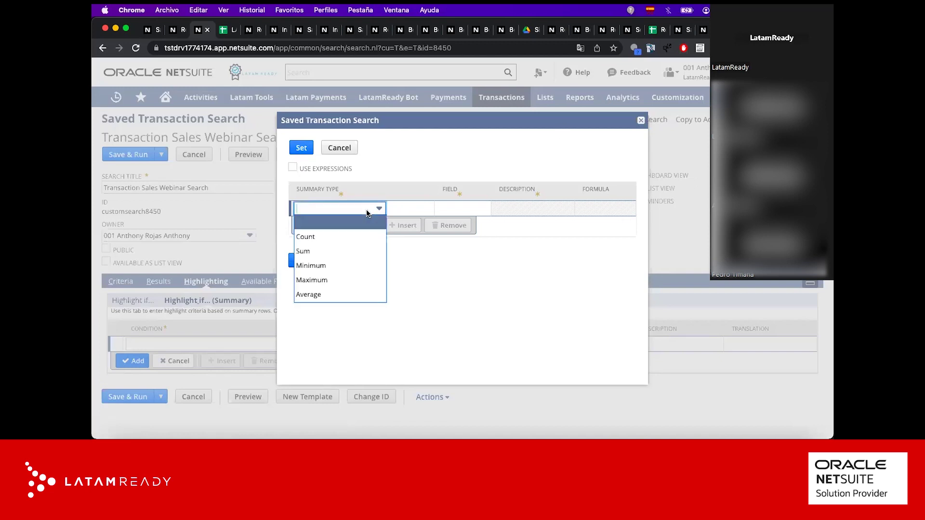
{"action": "left_click", "coordinate": [355, 251]}
{"action": "left_click", "coordinate": [444, 208]}
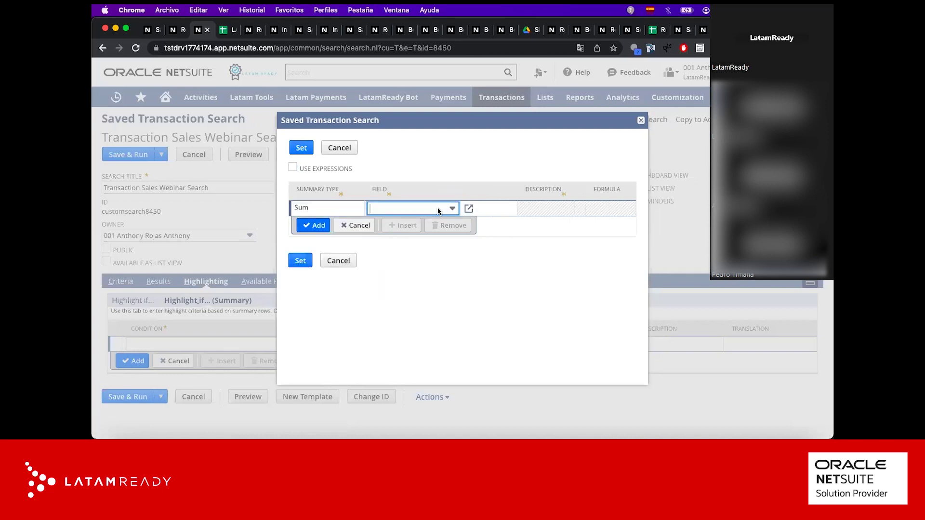
{"action": "type", "text": "Amount"}
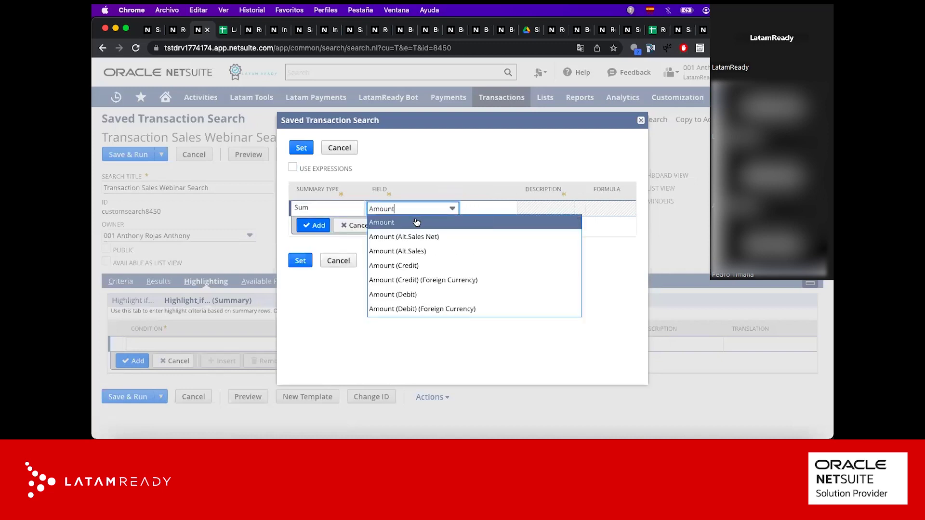
{"action": "left_click", "coordinate": [469, 208]}
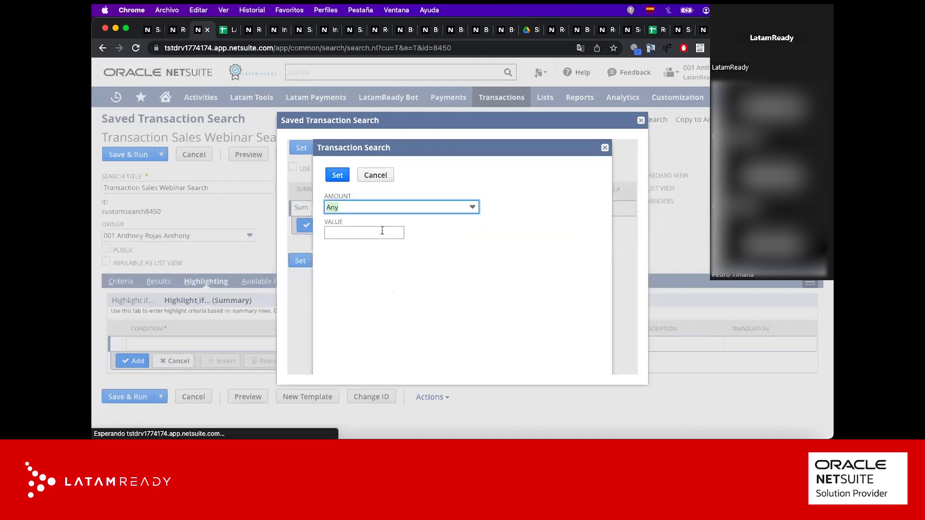
{"action": "left_click", "coordinate": [365, 208]}
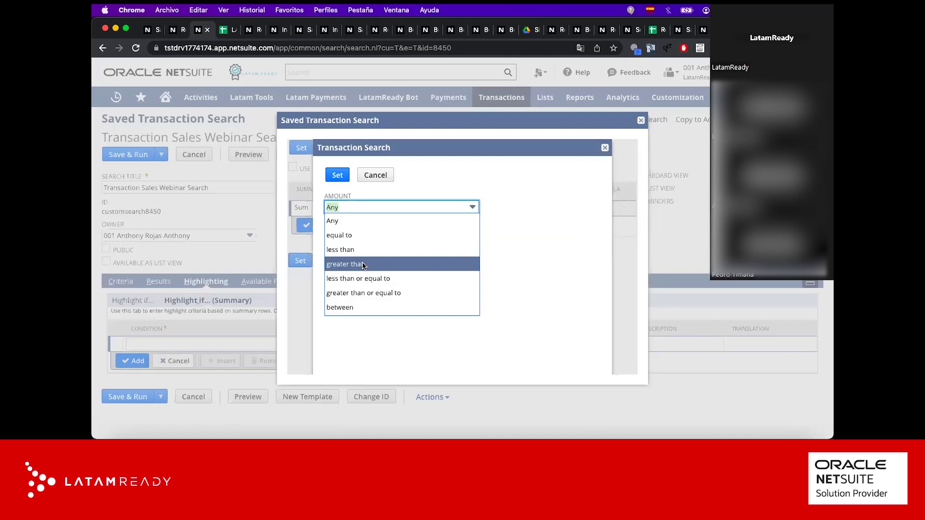
{"action": "left_click", "coordinate": [363, 265]}
{"action": "left_click", "coordinate": [357, 233]}
{"action": "type", "text": "1000"}
{"action": "left_click", "coordinate": [337, 175]}
{"action": "left_click", "coordinate": [300, 261]}
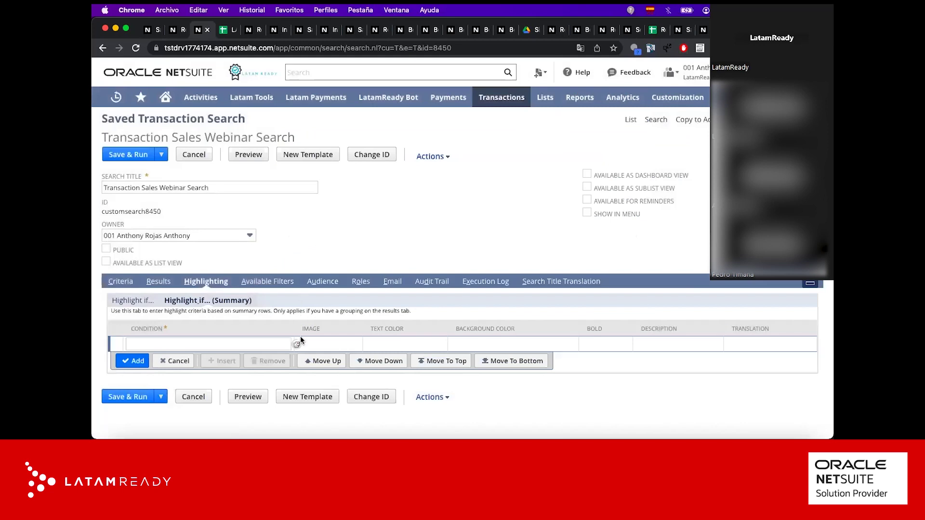
Step: Define the summary highlighting condition with summary type Sum, field Amount and greater than 1000, adding the line before setting it
{"action": "left_click", "coordinate": [297, 345]}
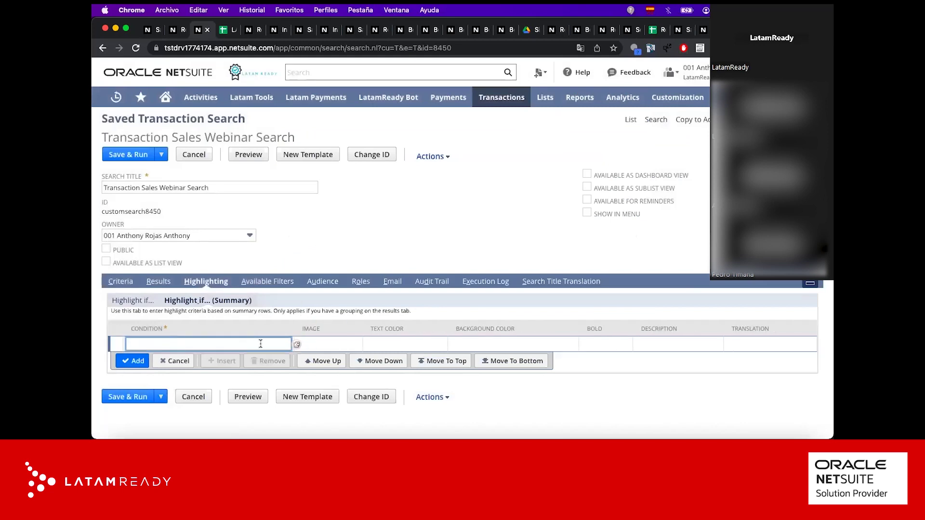
{"action": "left_click", "coordinate": [297, 344]}
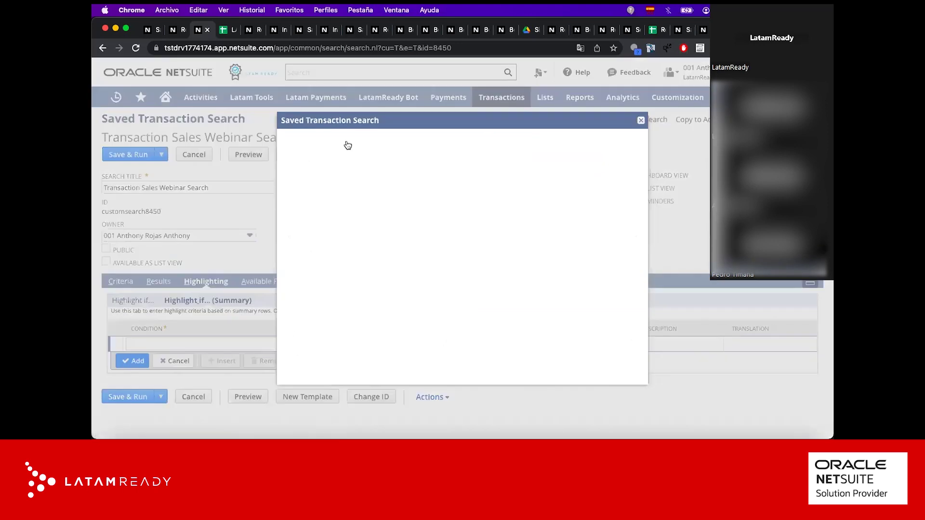
{"action": "left_click", "coordinate": [339, 205]}
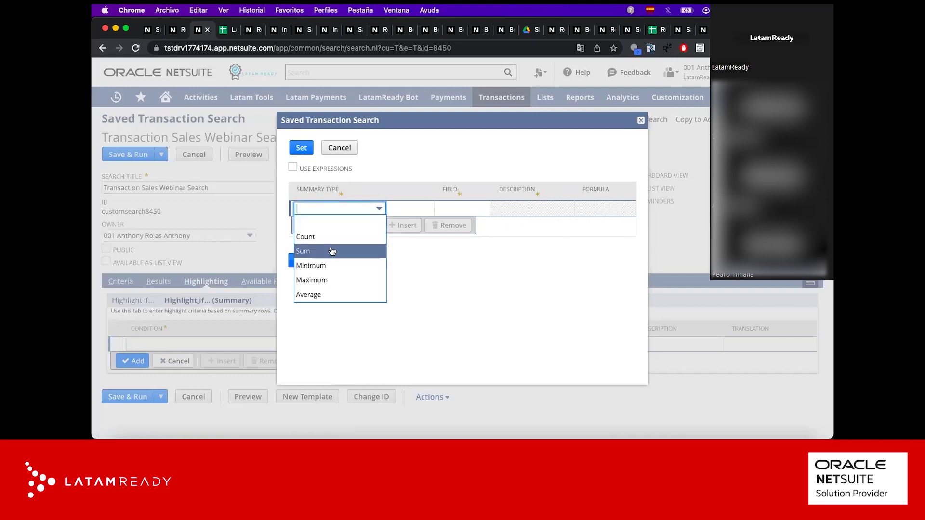
{"action": "left_click", "coordinate": [332, 251]}
{"action": "left_click", "coordinate": [446, 209]}
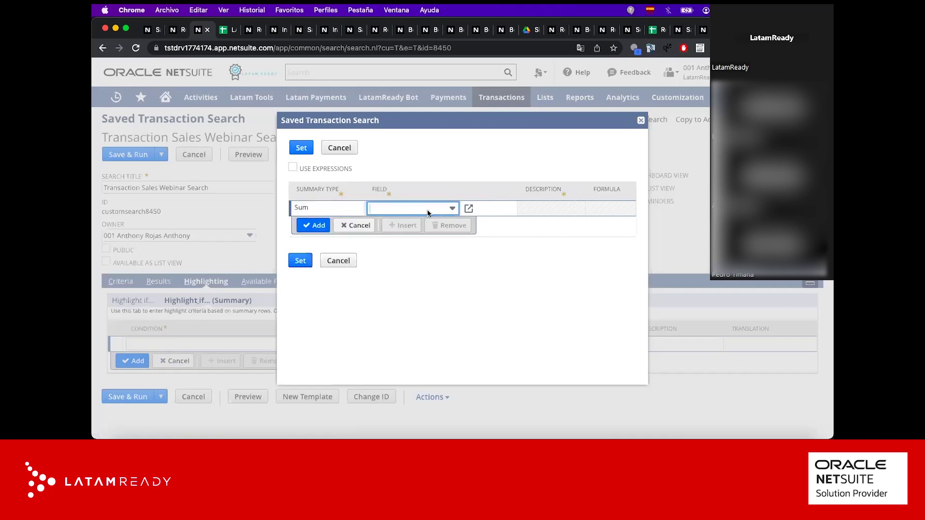
{"action": "left_click", "coordinate": [448, 209]}
{"action": "type", "text": "Amount"}
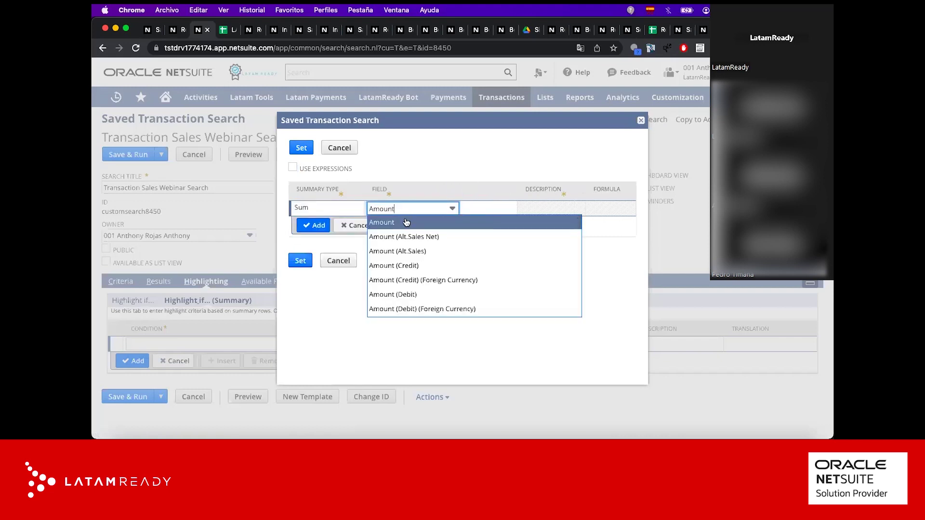
{"action": "left_click", "coordinate": [407, 219]}
{"action": "left_click", "coordinate": [349, 207]}
{"action": "left_click", "coordinate": [357, 265]}
{"action": "left_click", "coordinate": [358, 235]}
{"action": "type", "text": "1000"}
{"action": "left_click", "coordinate": [338, 174]}
{"action": "left_click", "coordinate": [318, 225]}
{"action": "left_click", "coordinate": [303, 273]}
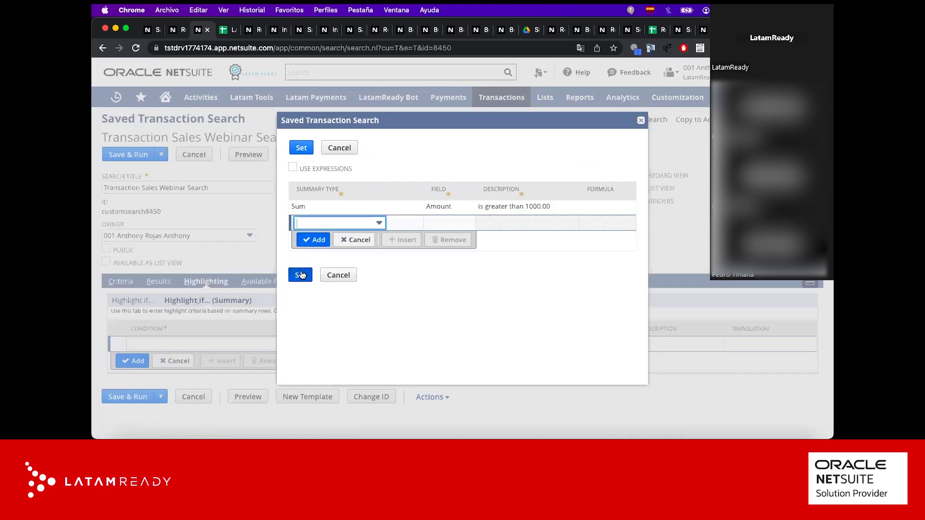
Step: Give the highlighting condition a blue text color and add it to the search
{"action": "left_click", "coordinate": [439, 339]}
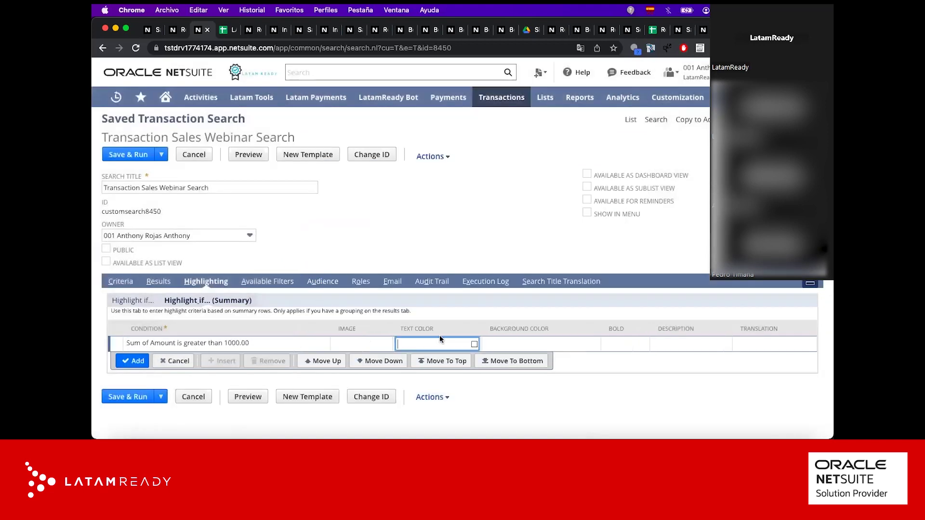
{"action": "left_click", "coordinate": [473, 345]}
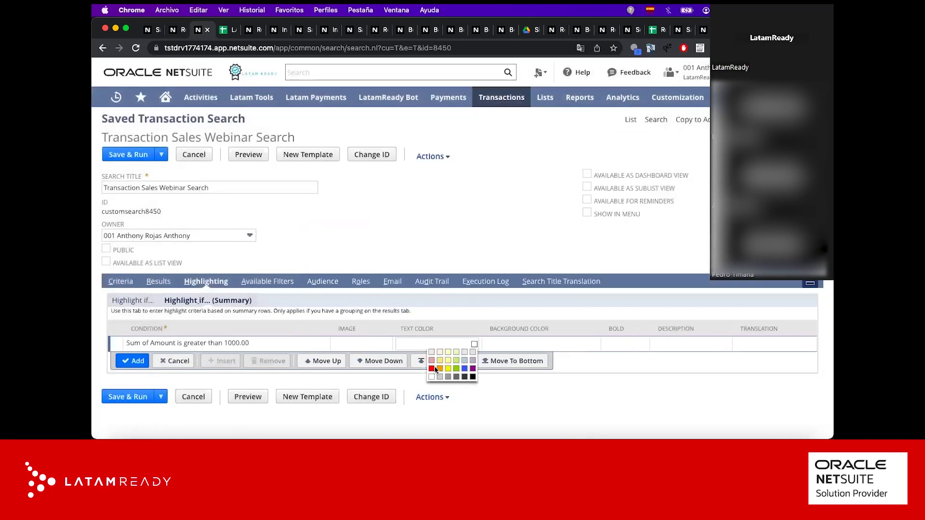
{"action": "left_click", "coordinate": [464, 369]}
{"action": "left_click", "coordinate": [133, 361]}
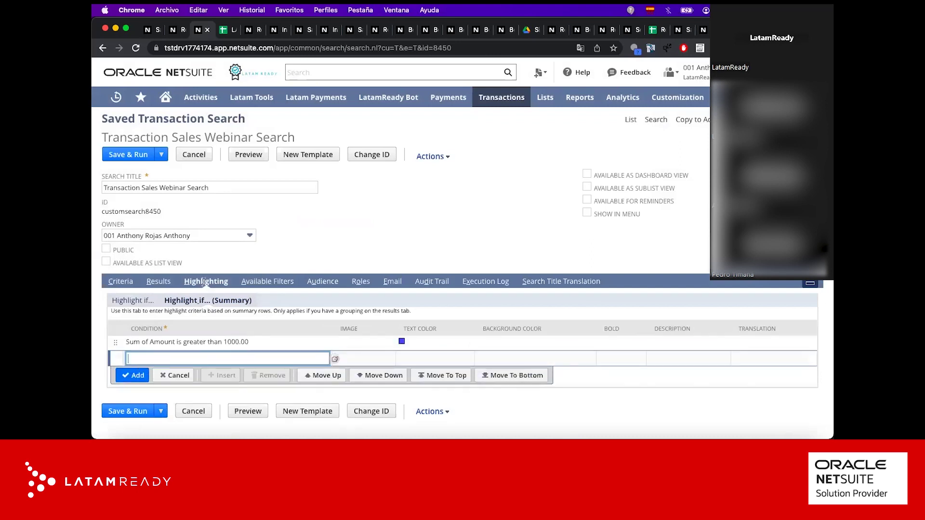
Step: Save and run the search, and check the text highlighting across the totals per subsidiary
{"action": "left_click", "coordinate": [129, 155]}
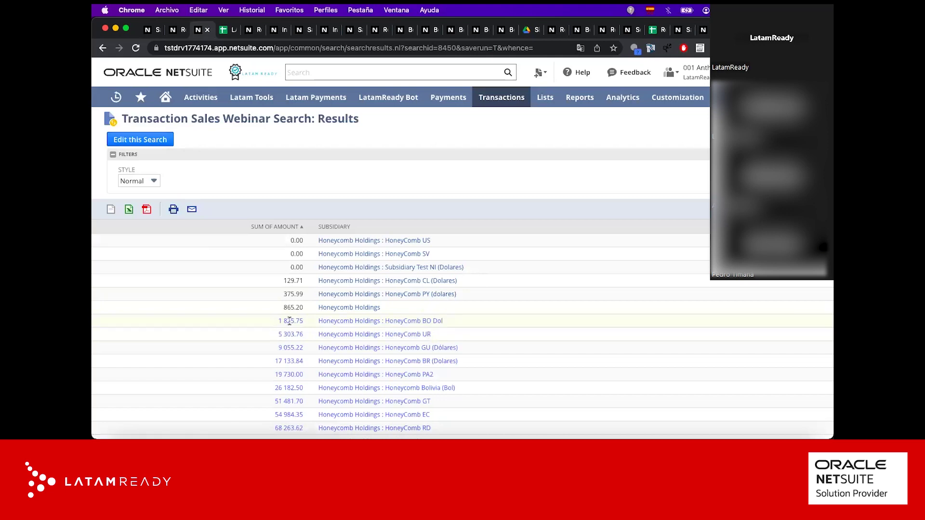
{"action": "scroll", "coordinate": [295, 336], "scroll_direction": "down", "scroll_amount": 2}
{"action": "scroll", "coordinate": [291, 333], "scroll_direction": "up", "scroll_amount": 2}
{"action": "scroll", "coordinate": [275, 345], "scroll_direction": "down", "scroll_amount": 3}
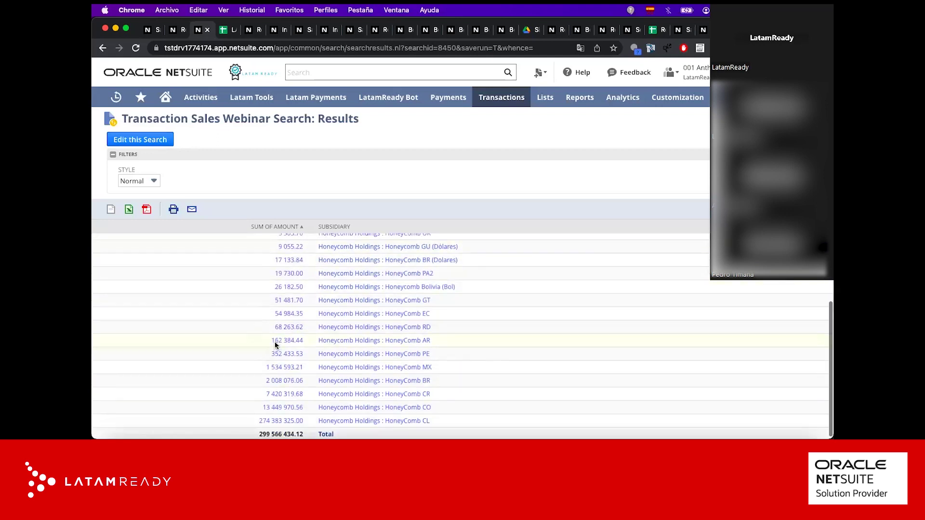
{"action": "scroll", "coordinate": [274, 345], "scroll_direction": "up", "scroll_amount": 3}
Step: Reopen the saved search for editing, add Status as an available filter, and save and run the search
{"action": "left_click", "coordinate": [123, 143]}
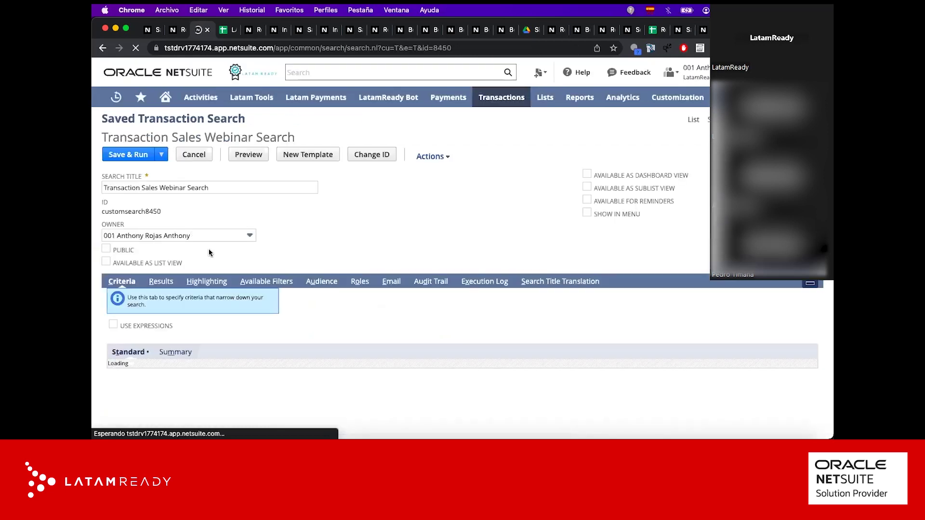
{"action": "left_click", "coordinate": [263, 282]}
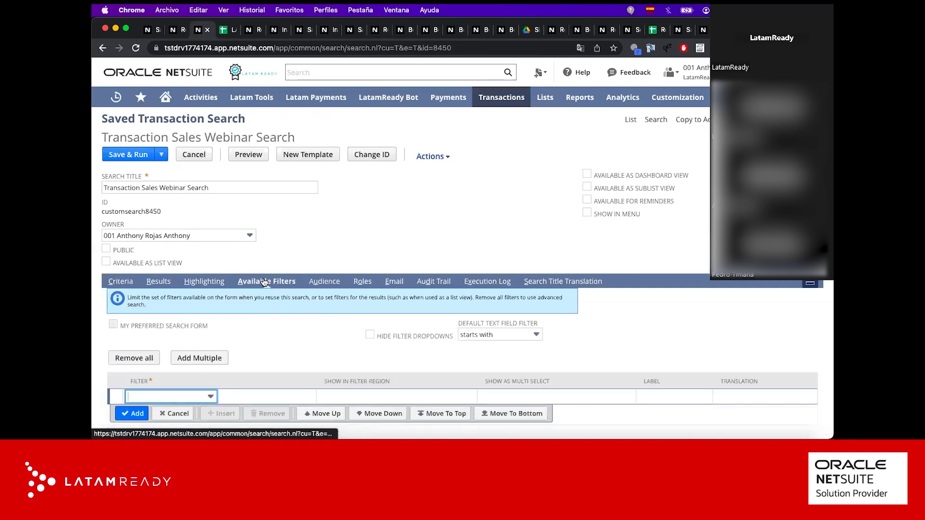
{"action": "left_click", "coordinate": [187, 400]}
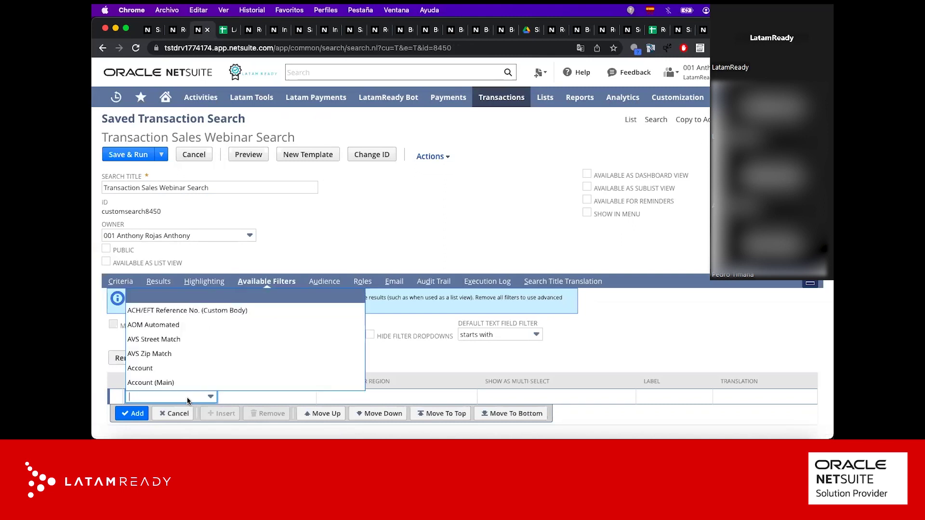
{"action": "key", "text": "super+f"}
{"action": "type", "text": "p"}
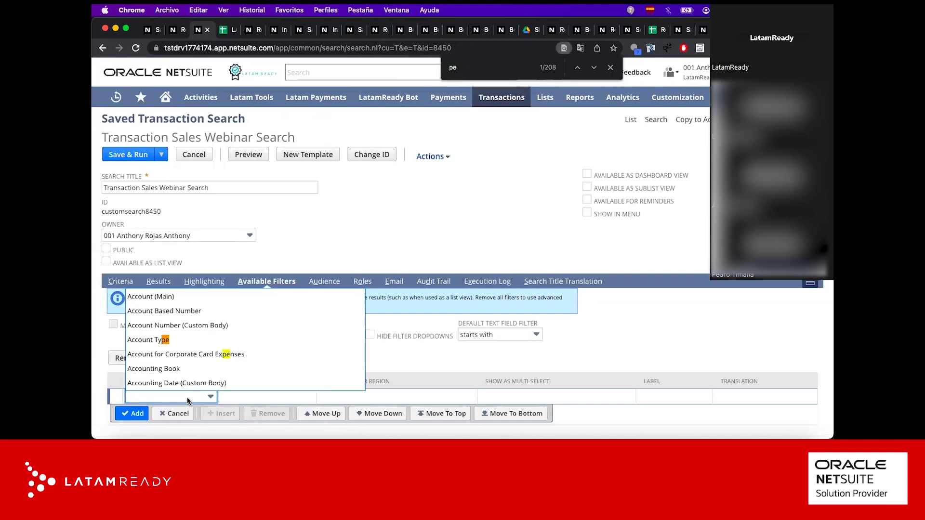
{"action": "type", "text": "e"}
{"action": "key", "text": "BackSpace"}
{"action": "key", "text": "BackSpace"}
{"action": "type", "text": "status"}
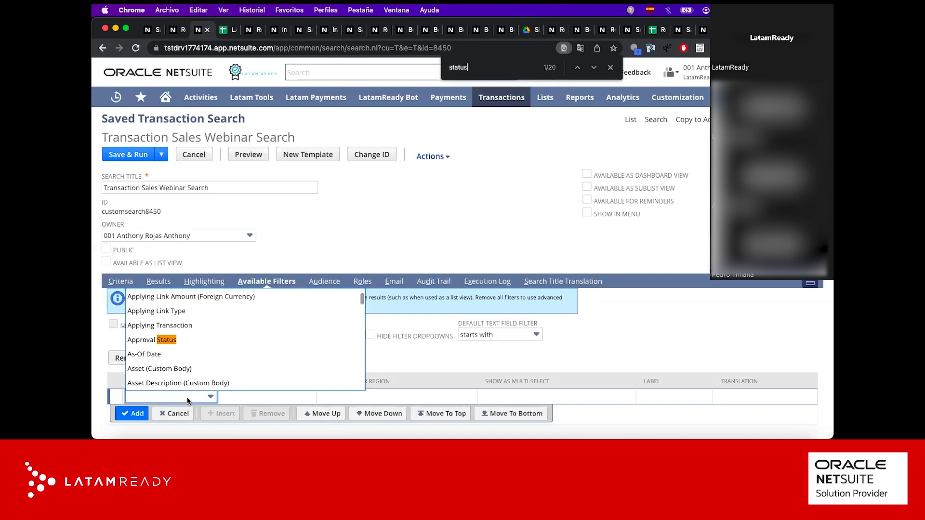
{"action": "key", "text": "Return"}
{"action": "key", "text": "Return"}
{"action": "key", "text": "Return"}
{"action": "key", "text": "Return"}
{"action": "key", "text": "Return"}
{"action": "key", "text": "Return"}
{"action": "key", "text": "Return"}
{"action": "key", "text": "Return"}
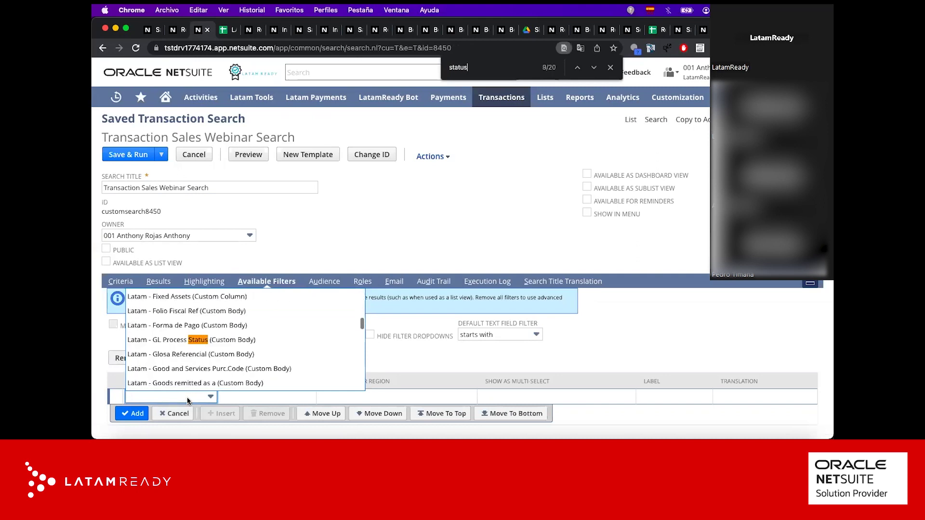
{"action": "key", "text": "Return"}
{"action": "key", "text": "Return"}
{"action": "key", "text": "Return"}
{"action": "key", "text": "Return"}
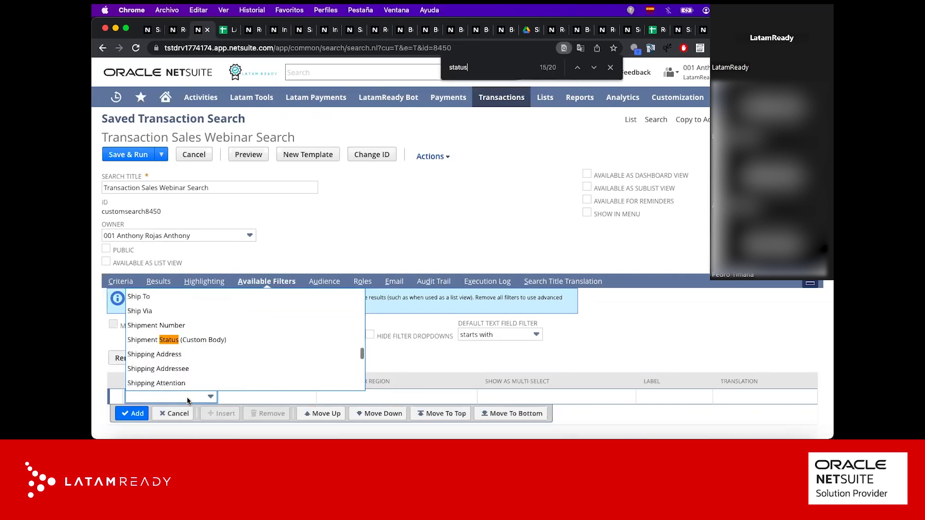
{"action": "left_click", "coordinate": [139, 340]}
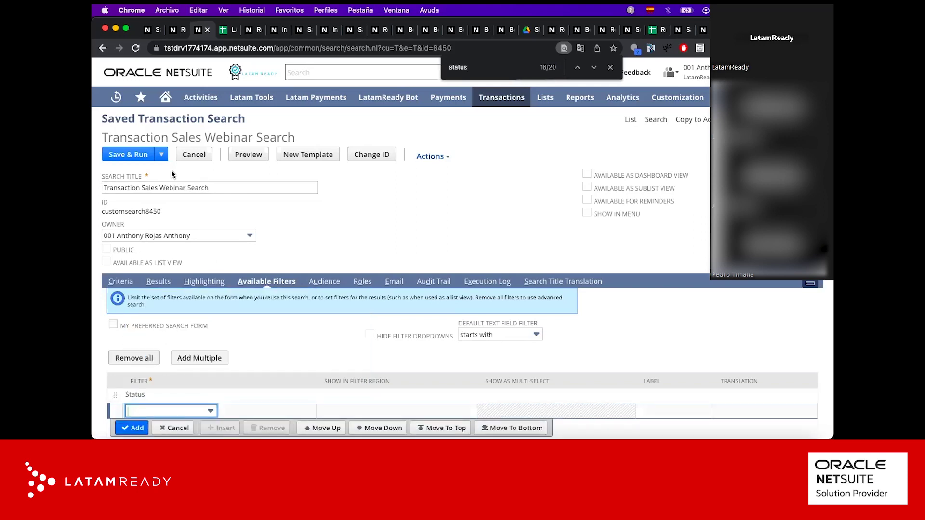
{"action": "left_click", "coordinate": [137, 158]}
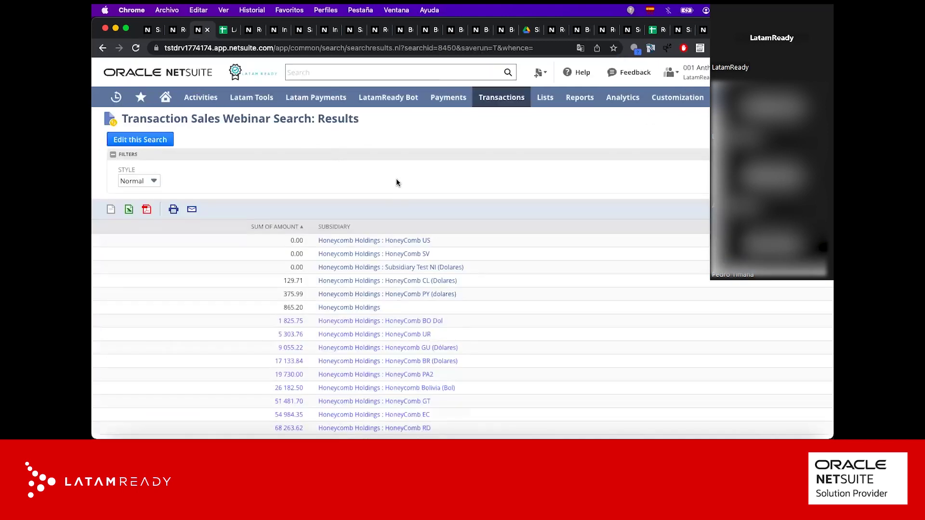
Step: Set the Status available filter to show in the filter region as a multi-select, and save and run the search
{"action": "left_click", "coordinate": [158, 143]}
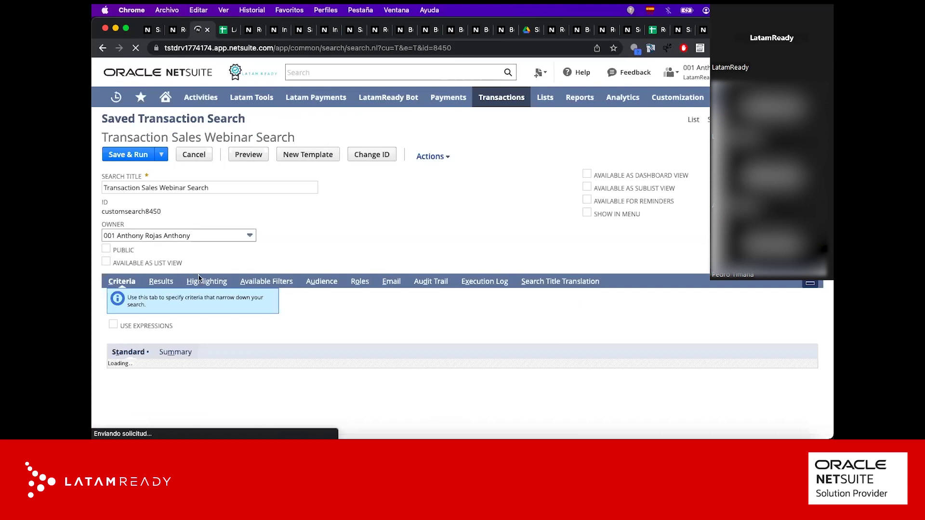
{"action": "left_click", "coordinate": [279, 283]}
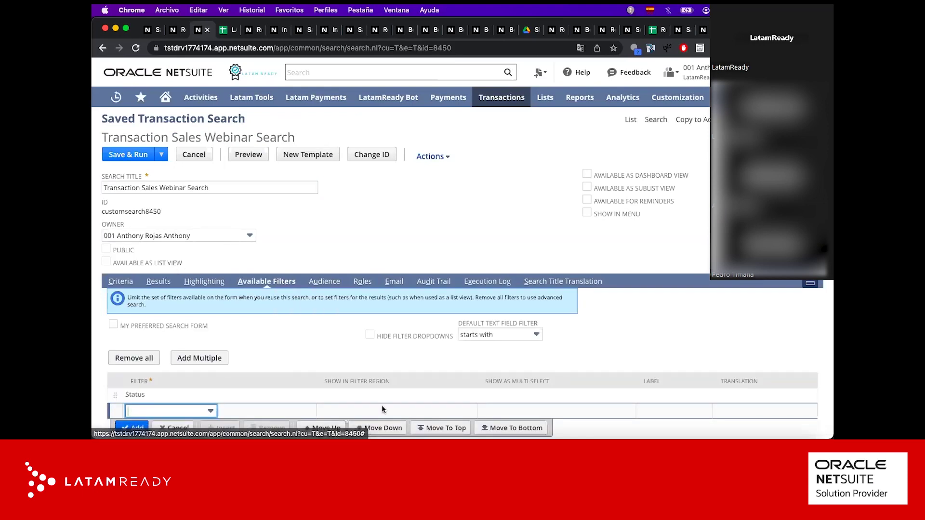
{"action": "left_click", "coordinate": [331, 398]}
{"action": "left_click", "coordinate": [223, 396]}
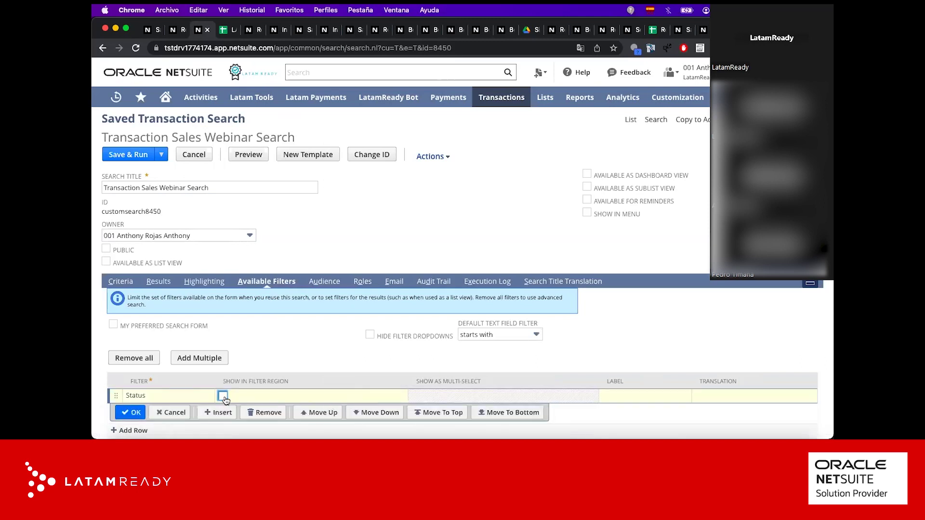
{"action": "left_click", "coordinate": [429, 395]}
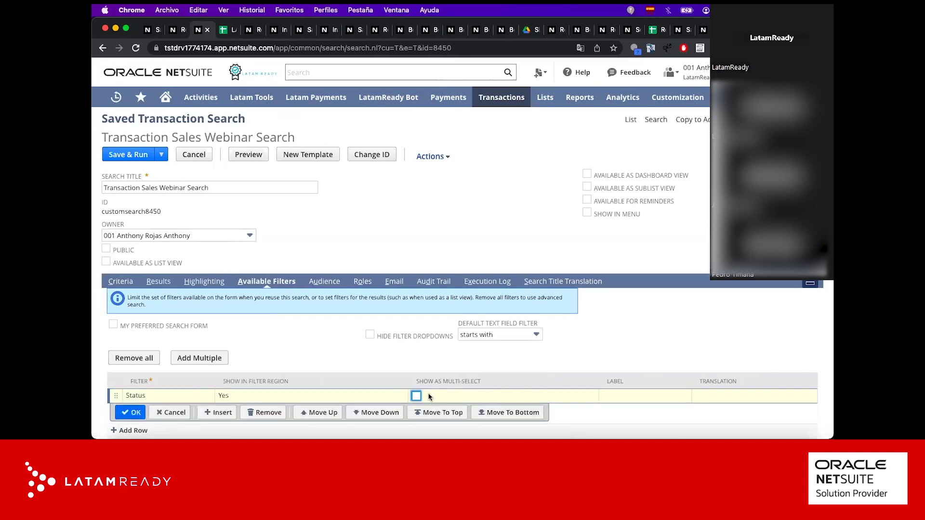
{"action": "left_click", "coordinate": [417, 396]}
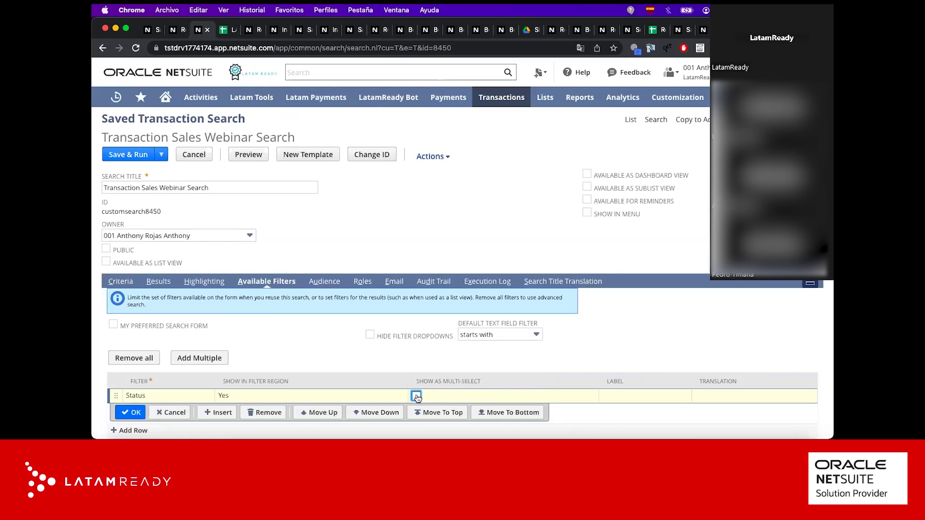
{"action": "left_click", "coordinate": [131, 413]}
{"action": "left_click", "coordinate": [128, 158]}
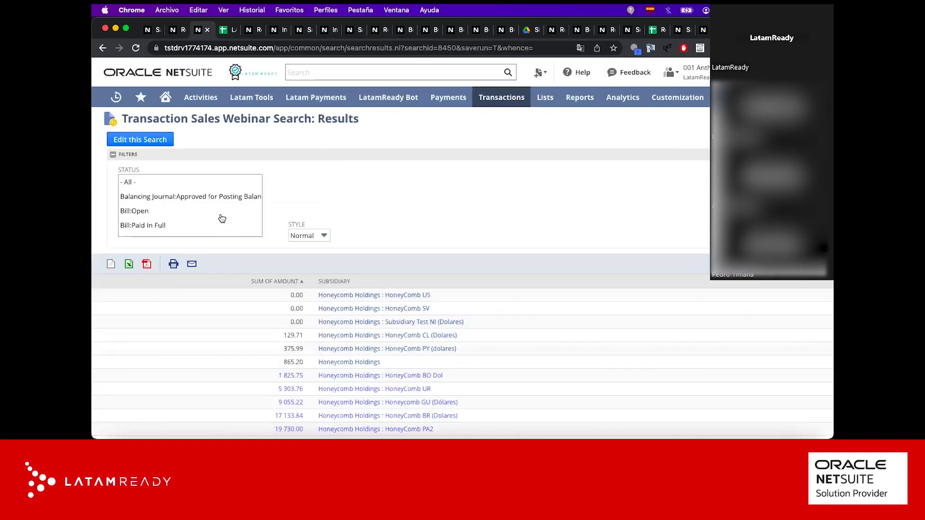
Step: Filter the search results by the status Invoice:Pending Approval
{"action": "scroll", "coordinate": [214, 213], "scroll_direction": "down", "scroll_amount": 1}
{"action": "scroll", "coordinate": [214, 213], "scroll_direction": "down", "scroll_amount": 10}
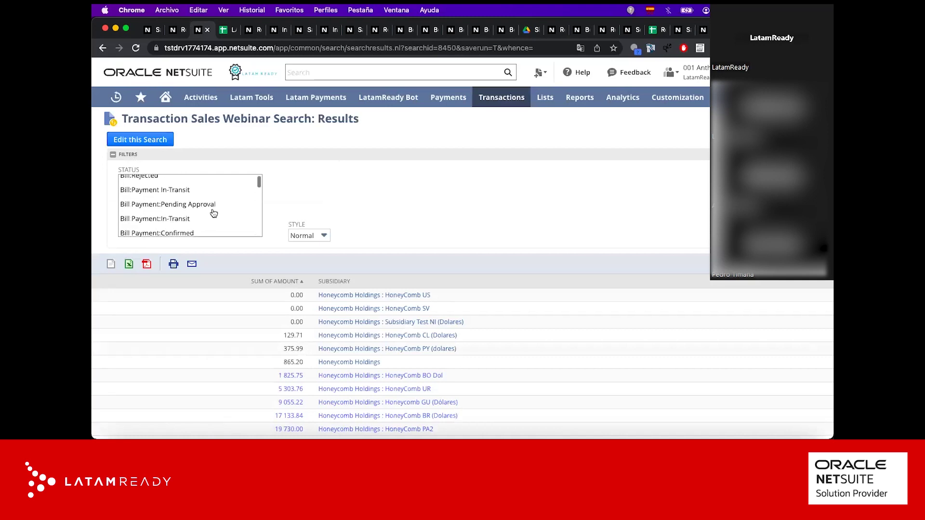
{"action": "scroll", "coordinate": [213, 213], "scroll_direction": "down", "scroll_amount": 3}
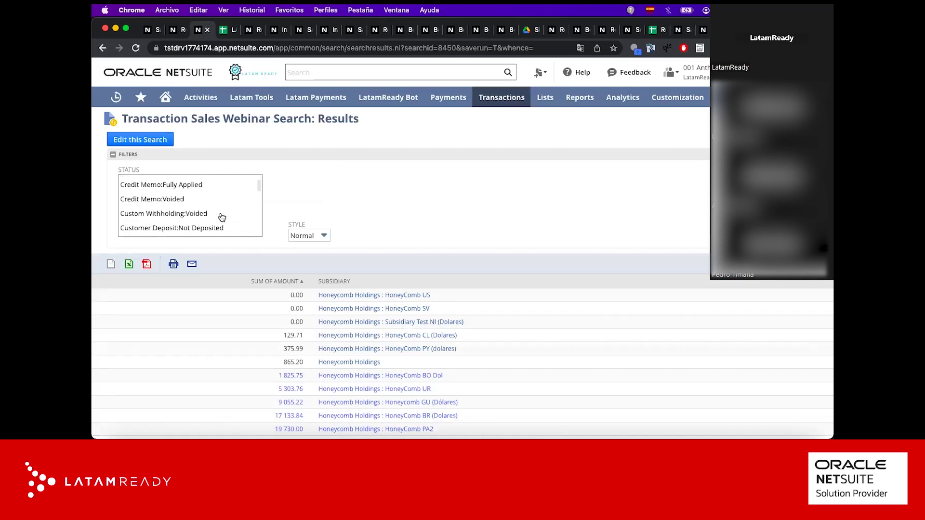
{"action": "scroll", "coordinate": [160, 215], "scroll_direction": "down", "scroll_amount": 5}
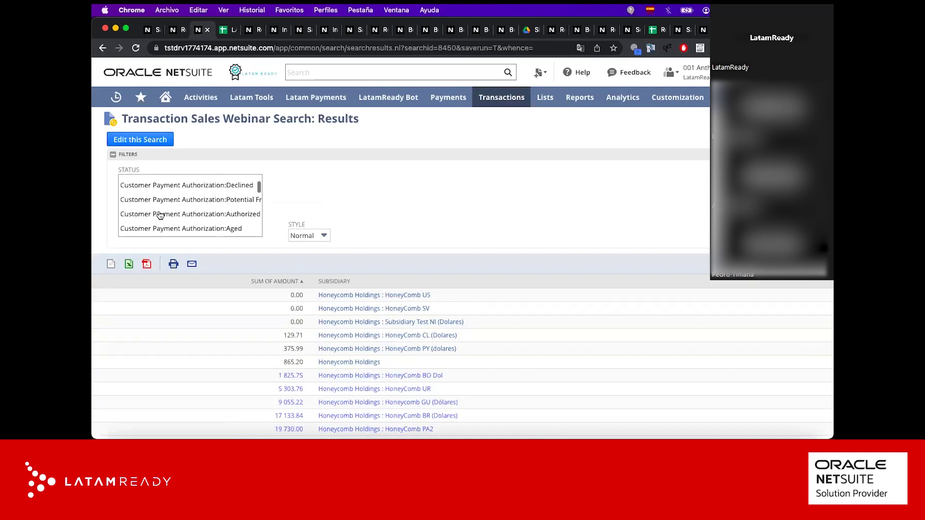
{"action": "scroll", "coordinate": [160, 215], "scroll_direction": "down", "scroll_amount": 5}
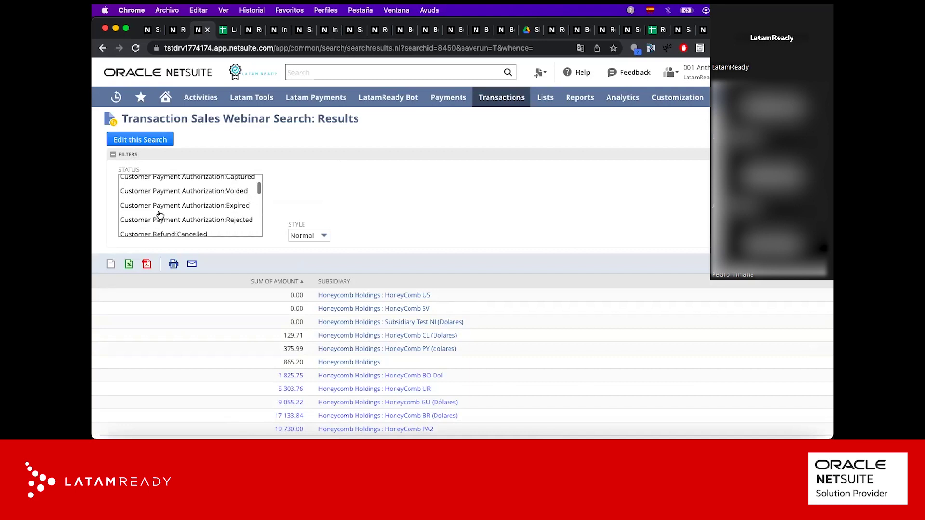
{"action": "scroll", "coordinate": [160, 215], "scroll_direction": "down", "scroll_amount": 5}
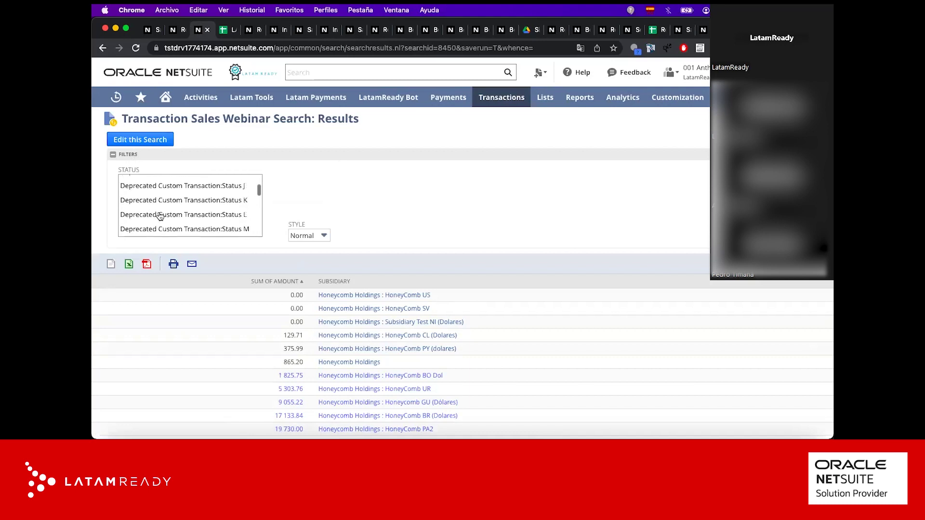
{"action": "scroll", "coordinate": [160, 215], "scroll_direction": "down", "scroll_amount": 5}
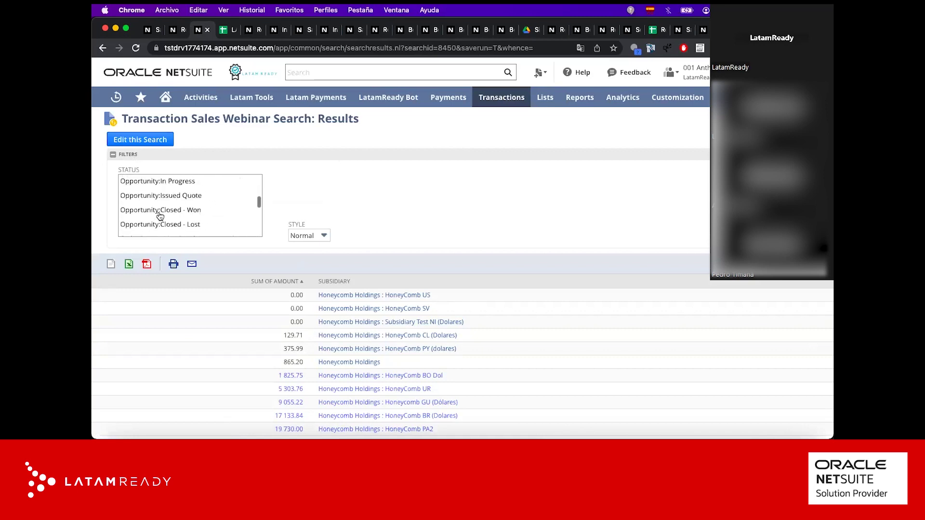
{"action": "scroll", "coordinate": [160, 215], "scroll_direction": "up", "scroll_amount": 6}
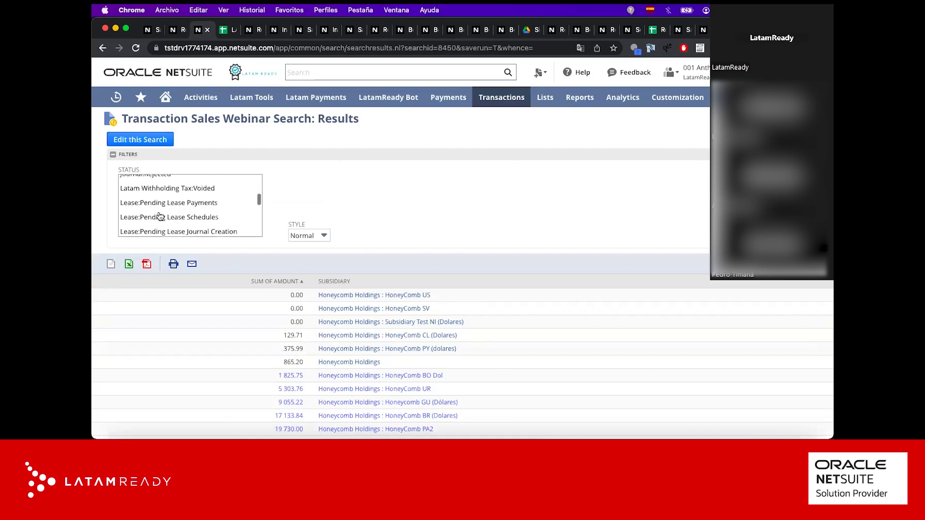
{"action": "scroll", "coordinate": [160, 215], "scroll_direction": "up", "scroll_amount": 1}
{"action": "scroll", "coordinate": [160, 215], "scroll_direction": "down", "scroll_amount": 1}
{"action": "scroll", "coordinate": [161, 212], "scroll_direction": "down", "scroll_amount": 1}
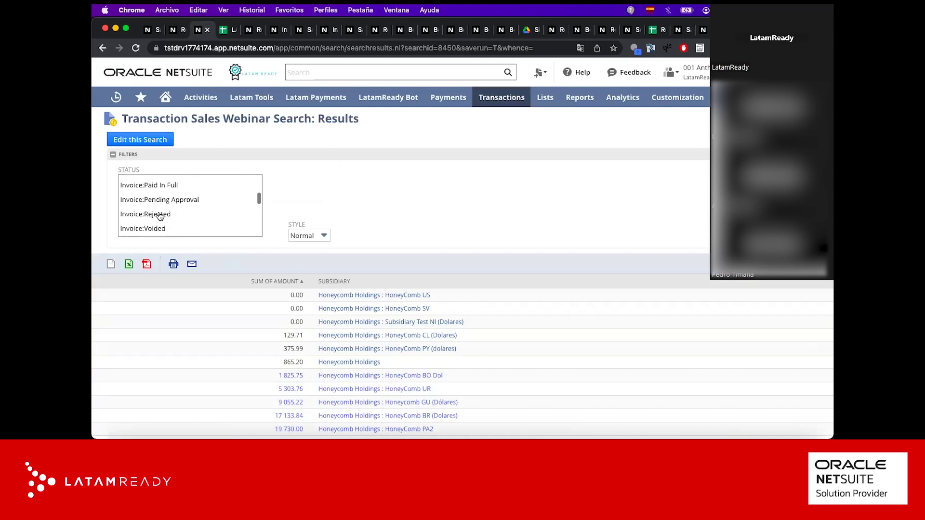
{"action": "left_click", "coordinate": [170, 203]}
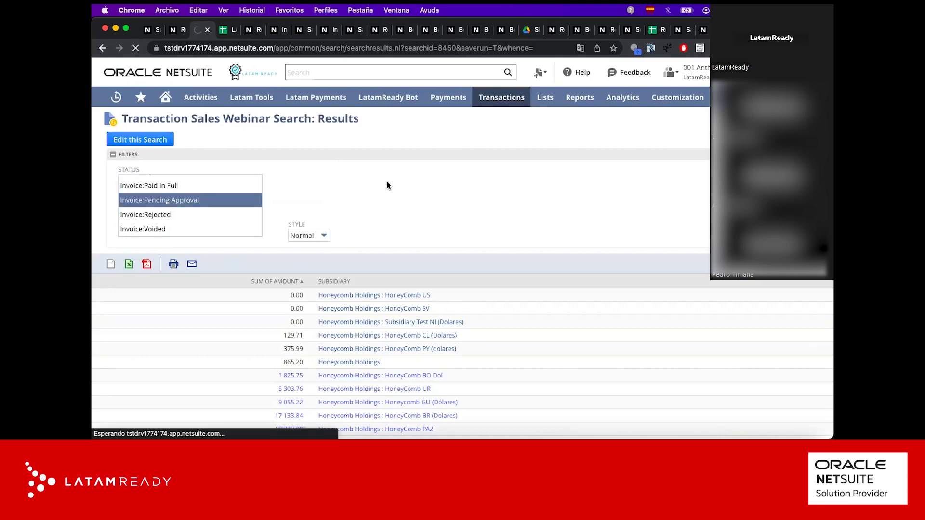